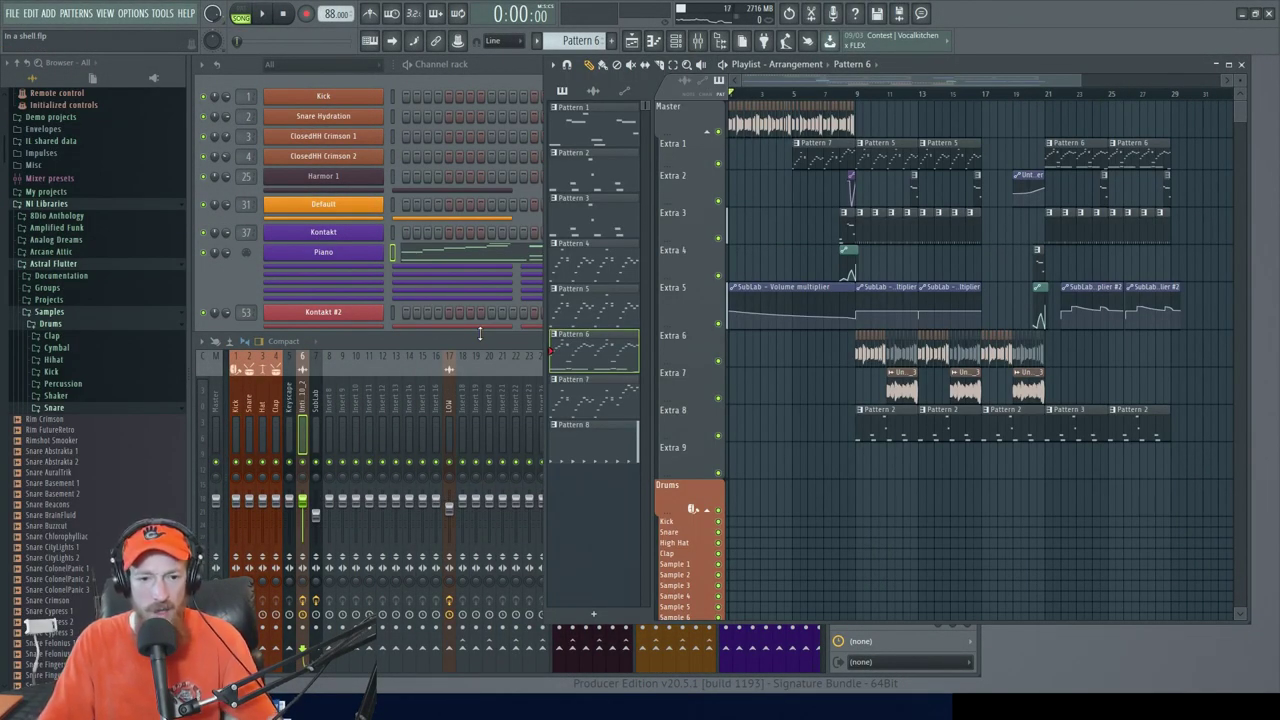
# Play the song and inspect the HalfTime settings on the audio clip's mixer track and on the Main Kontakt track
pyautogui.click(478, 343)
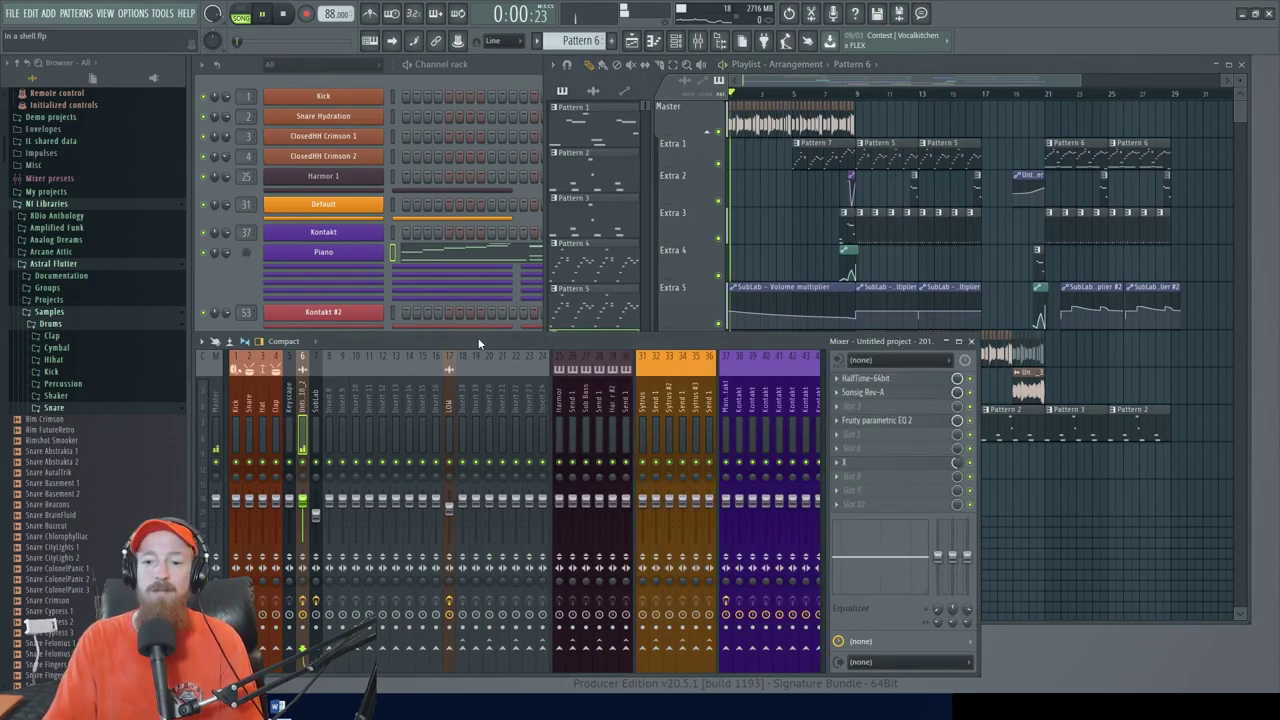
pyautogui.click(898, 380)
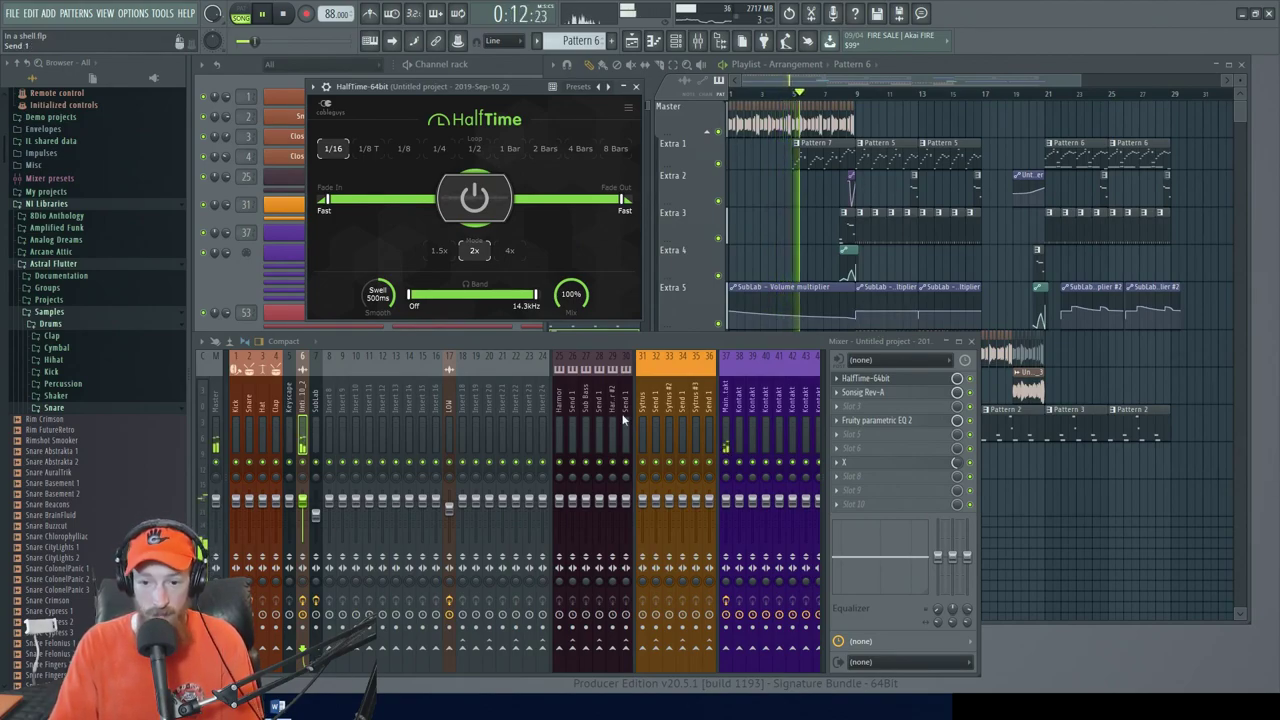
pyautogui.click(866, 378)
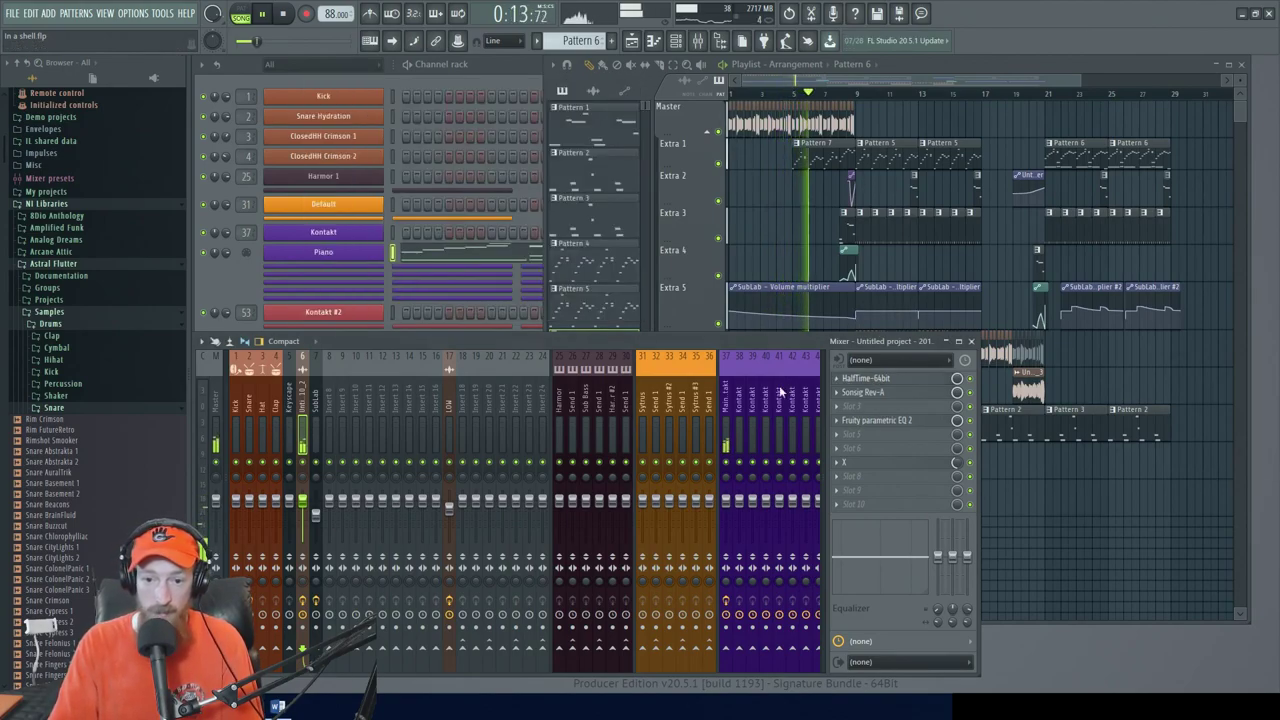
pyautogui.click(724, 412)
pyautogui.click(890, 407)
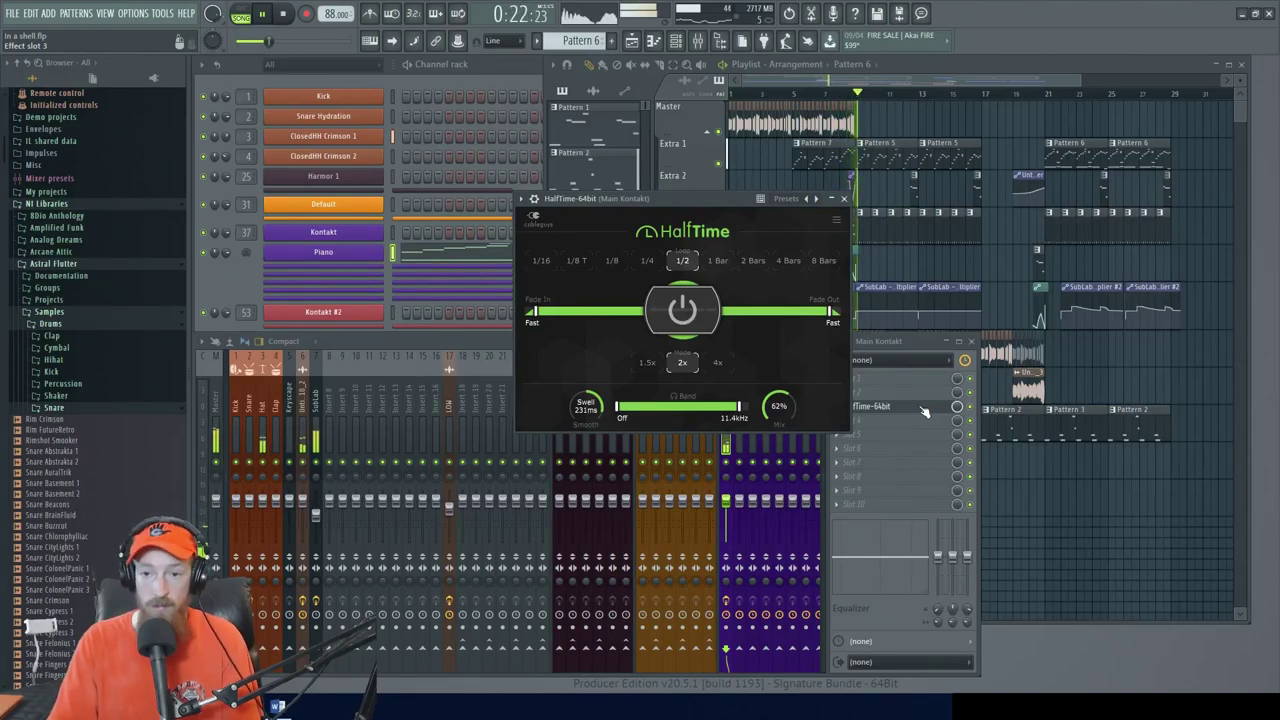
pyautogui.click(925, 412)
# Listen through the rest of the arrangement in the playlist, following the playhead to the end of the song
pyautogui.scroll(3, 917, 283)
pyautogui.moveTo(917, 283); pyautogui.dragTo(888, 266)
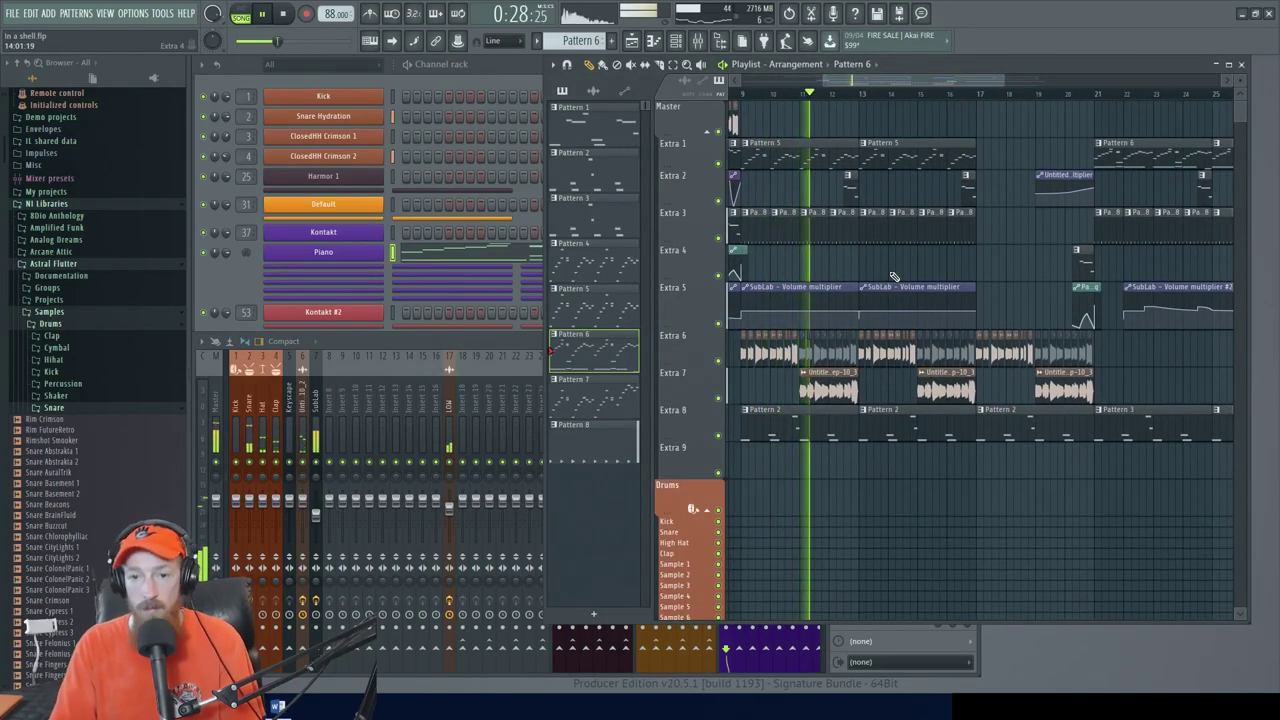
pyautogui.scroll(1, 894, 276)
pyautogui.moveTo(894, 276); pyautogui.dragTo(865, 279)
pyautogui.scroll(-1, 865, 279)
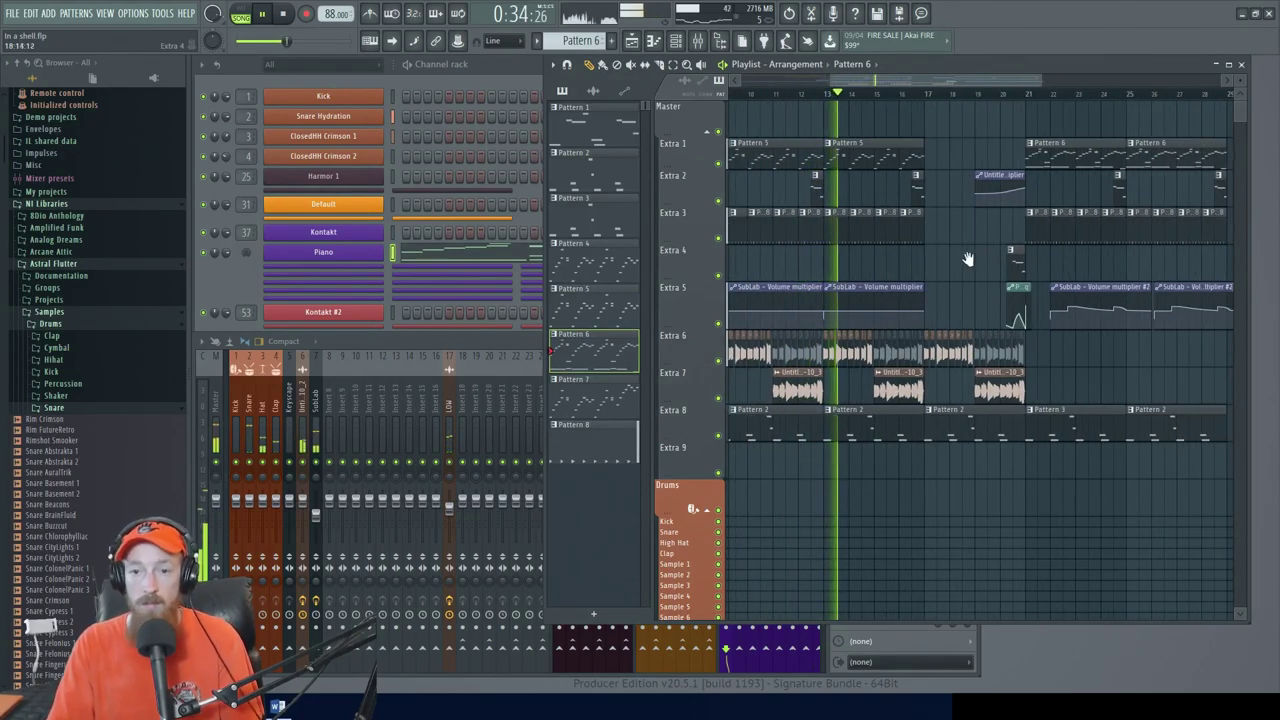
pyautogui.scroll(-1, 945, 268)
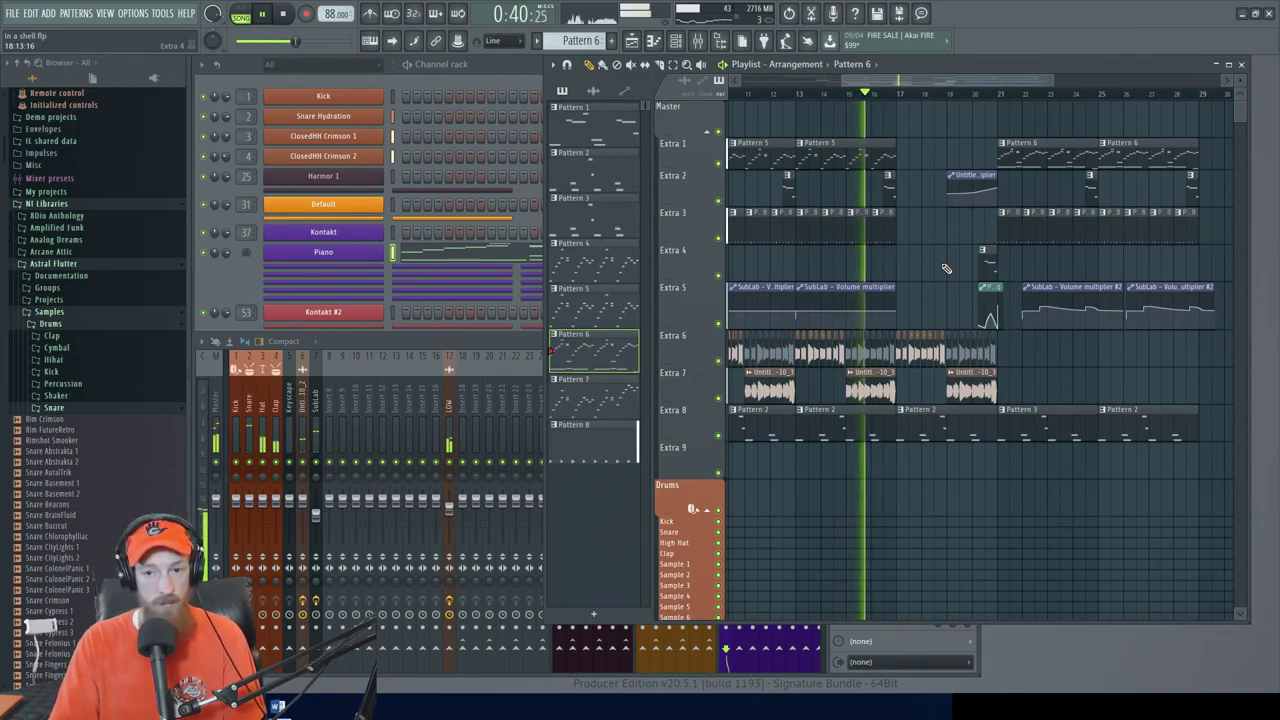
pyautogui.hscroll(2, 955, 275)
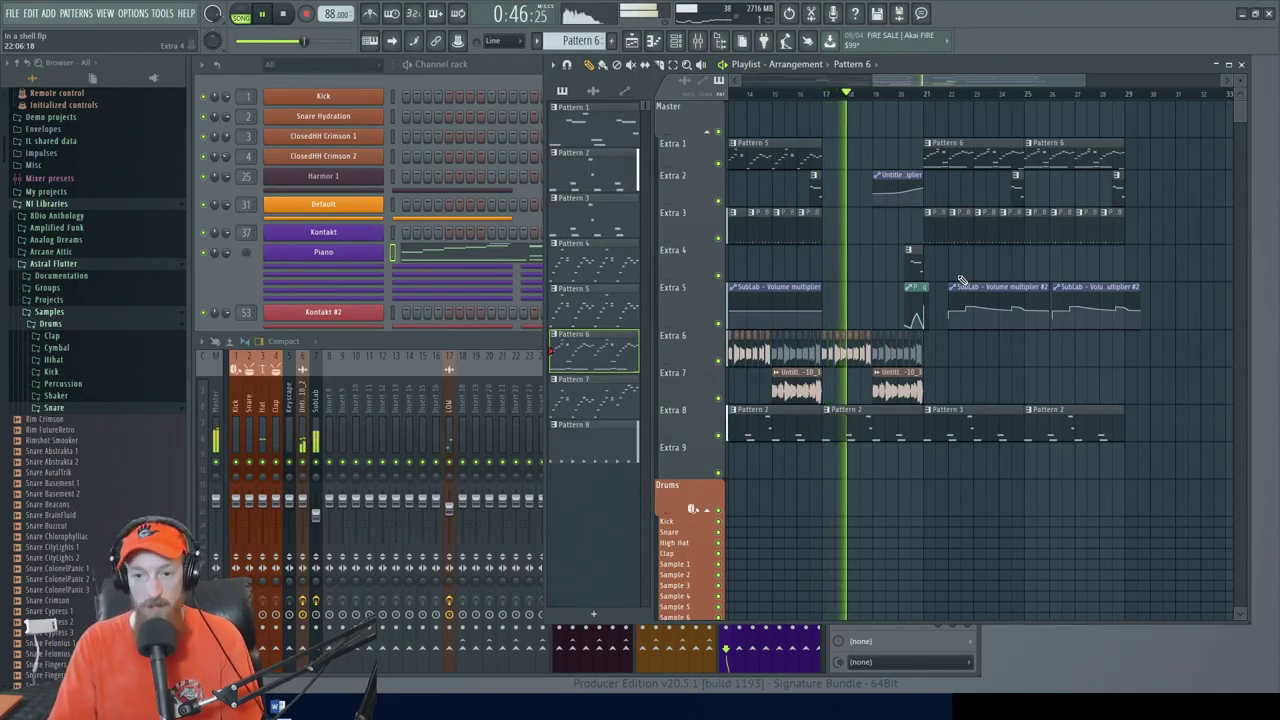
pyautogui.hscroll(2, 960, 285)
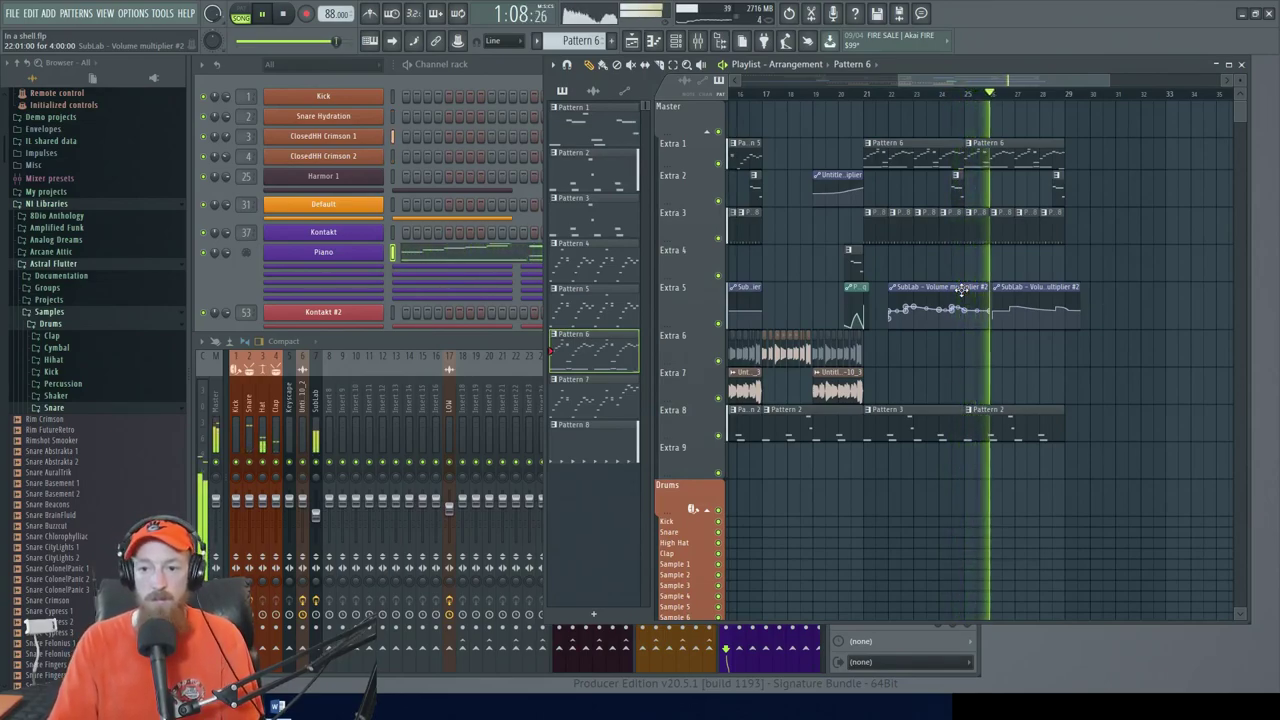
pyautogui.scroll(-2, 962, 290)
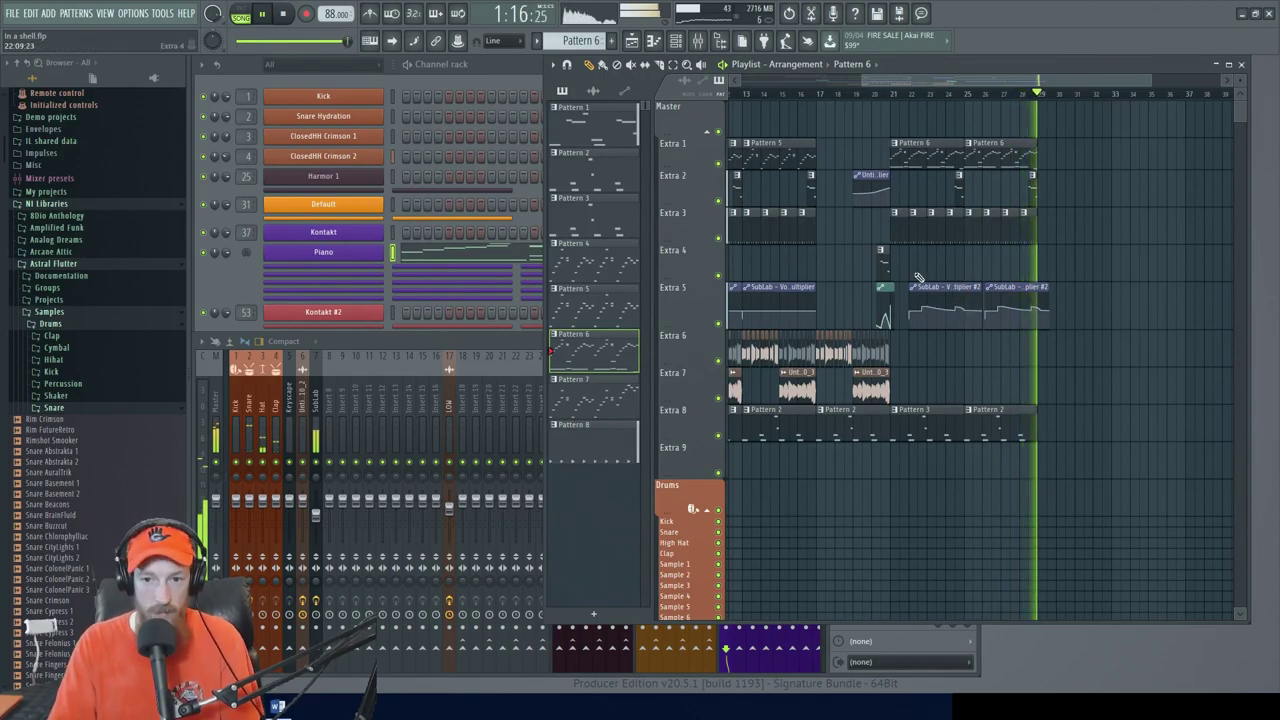
pyautogui.scroll(-2, 890, 242)
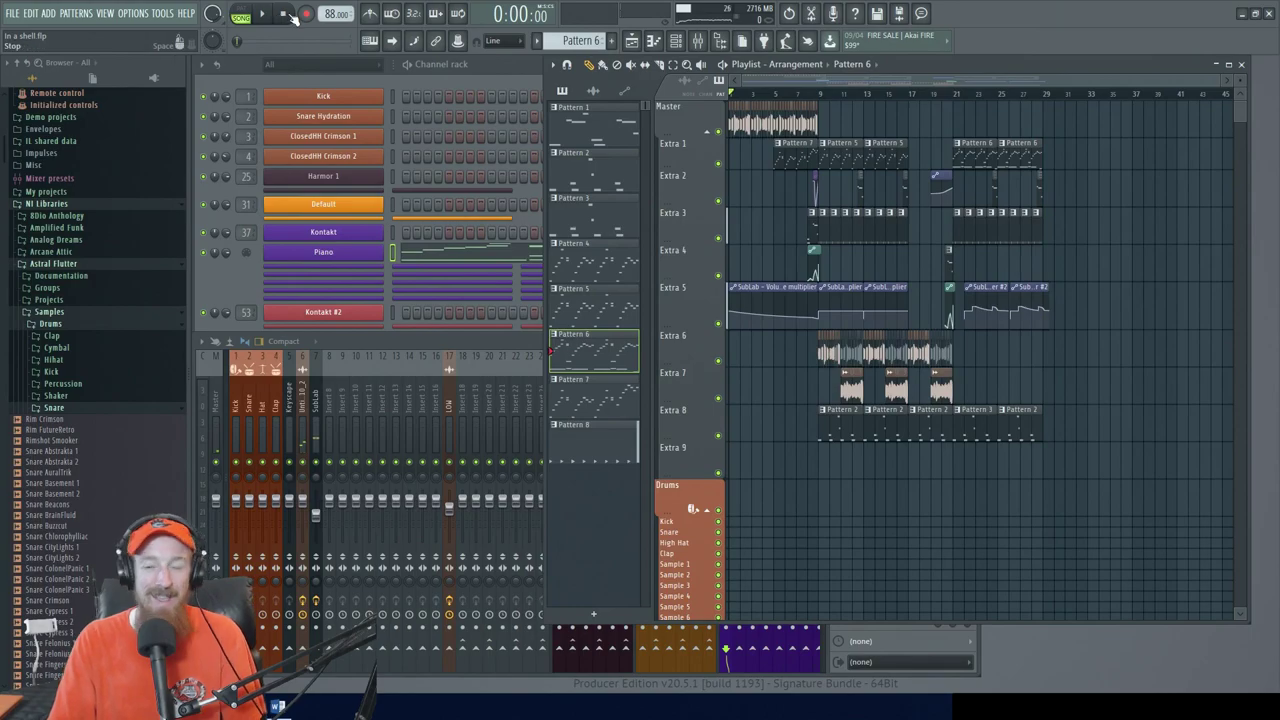
pyautogui.scroll(2, 834, 257)
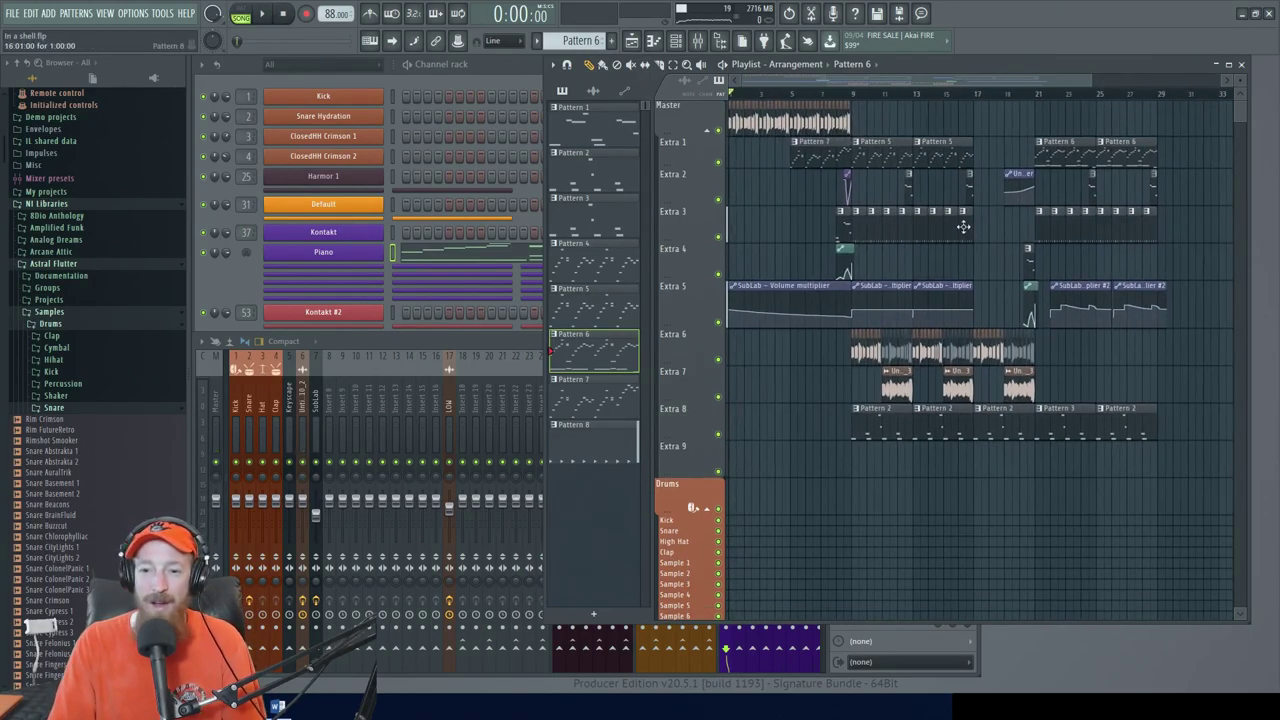
pyautogui.scroll(-2, 873, 258)
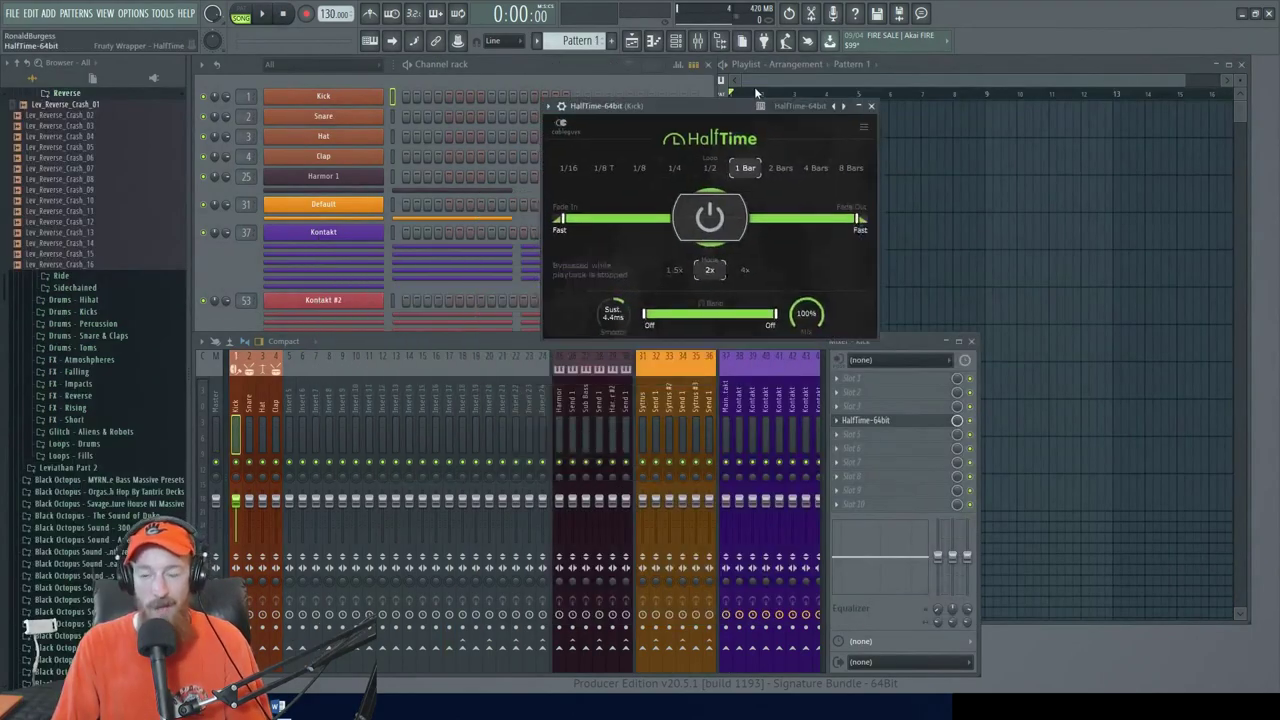
# Try the 1/2 loop length in HalfTime on the Kick track and return it to 1 Bar
pyautogui.moveTo(730, 111); pyautogui.dragTo(586, 146)
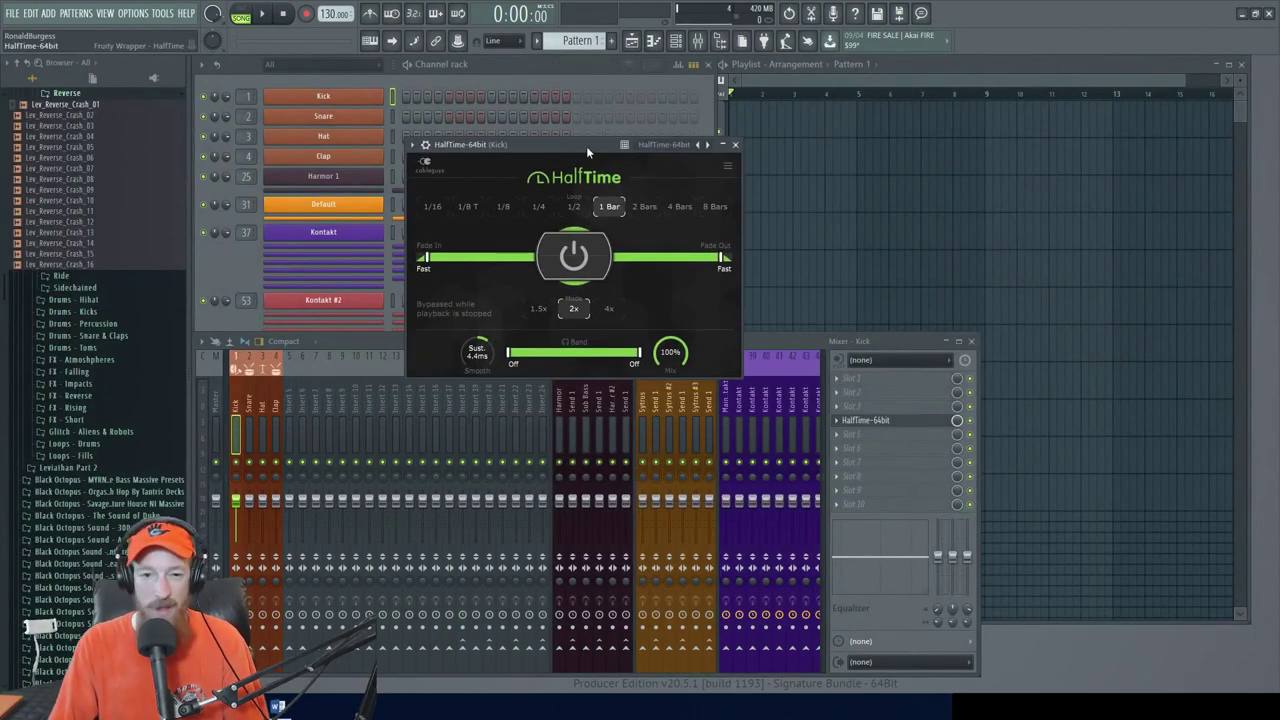
pyautogui.click(577, 210)
pyautogui.click(604, 206)
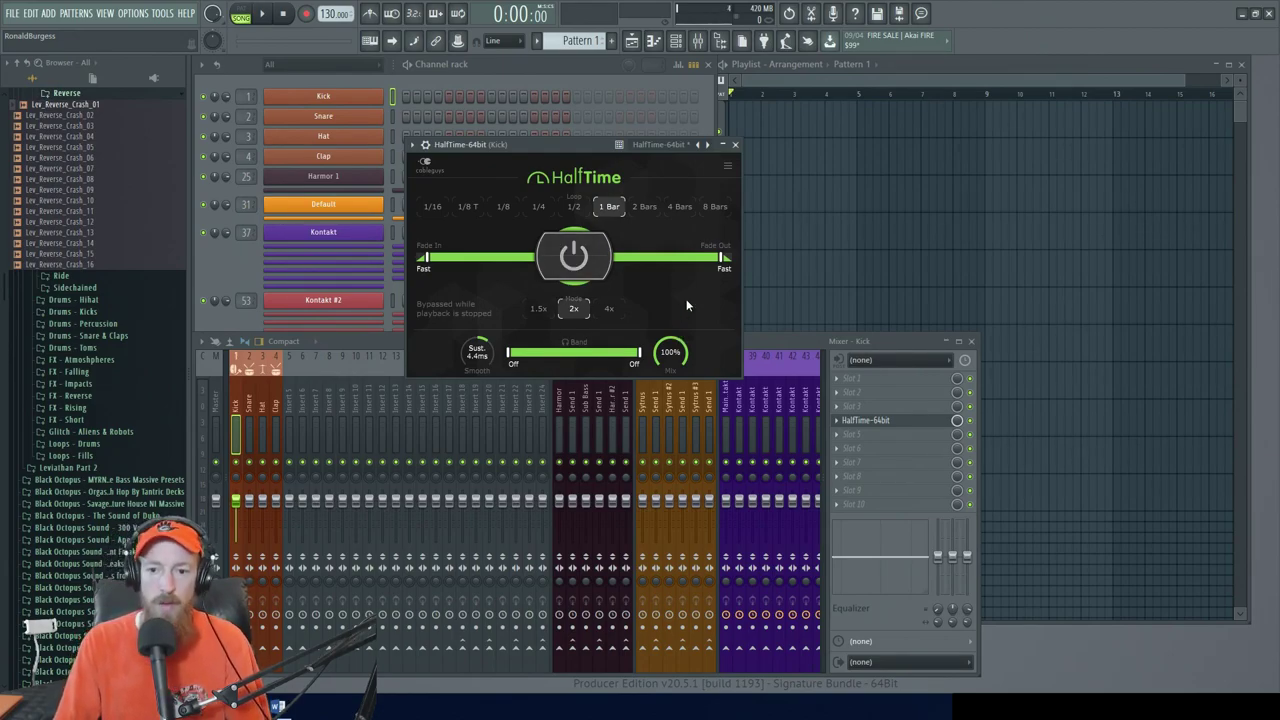
# Delete the HalfTime effect from slot 4 of the Kick mixer track
pyautogui.click(906, 427)
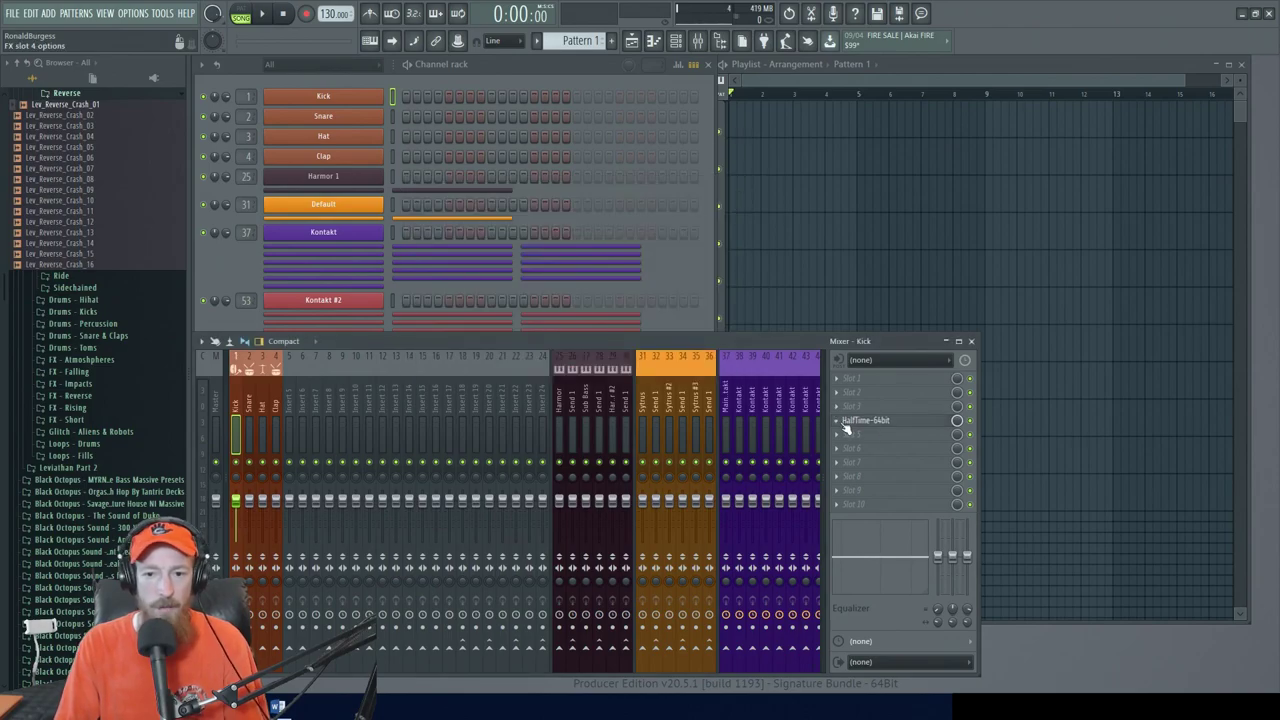
pyautogui.click(839, 423)
pyautogui.click(870, 408)
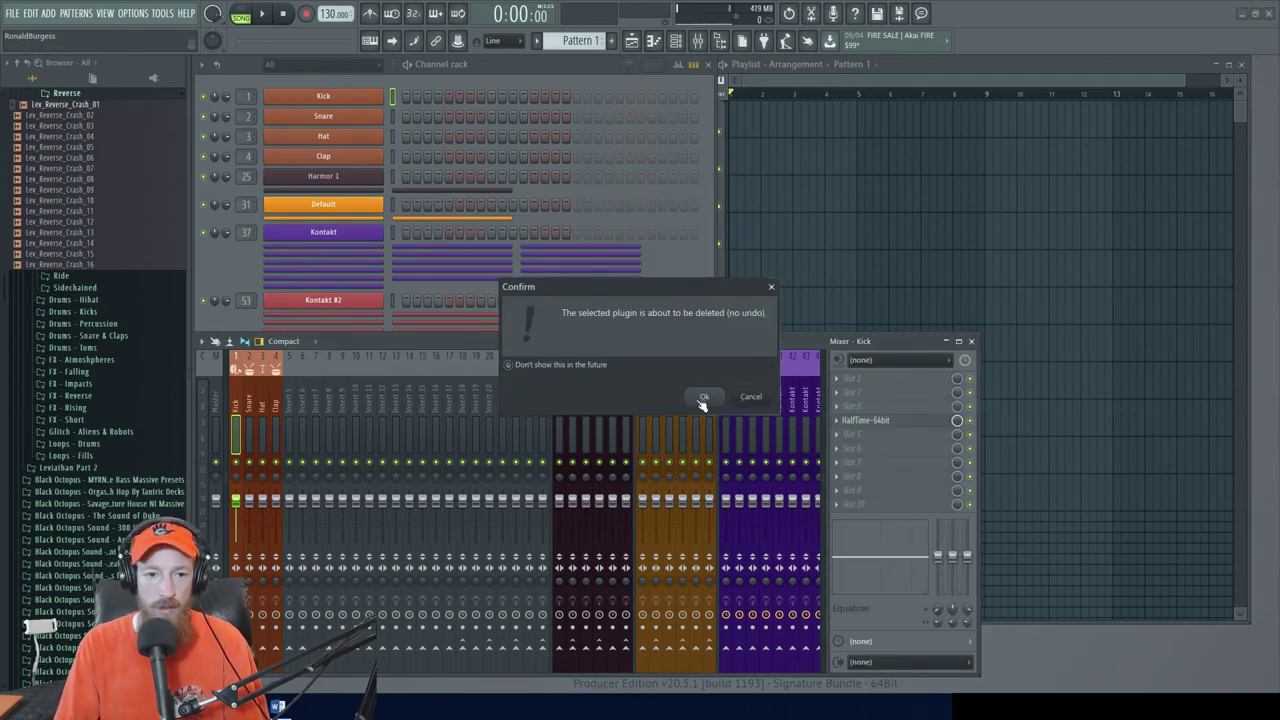
pyautogui.click(703, 398)
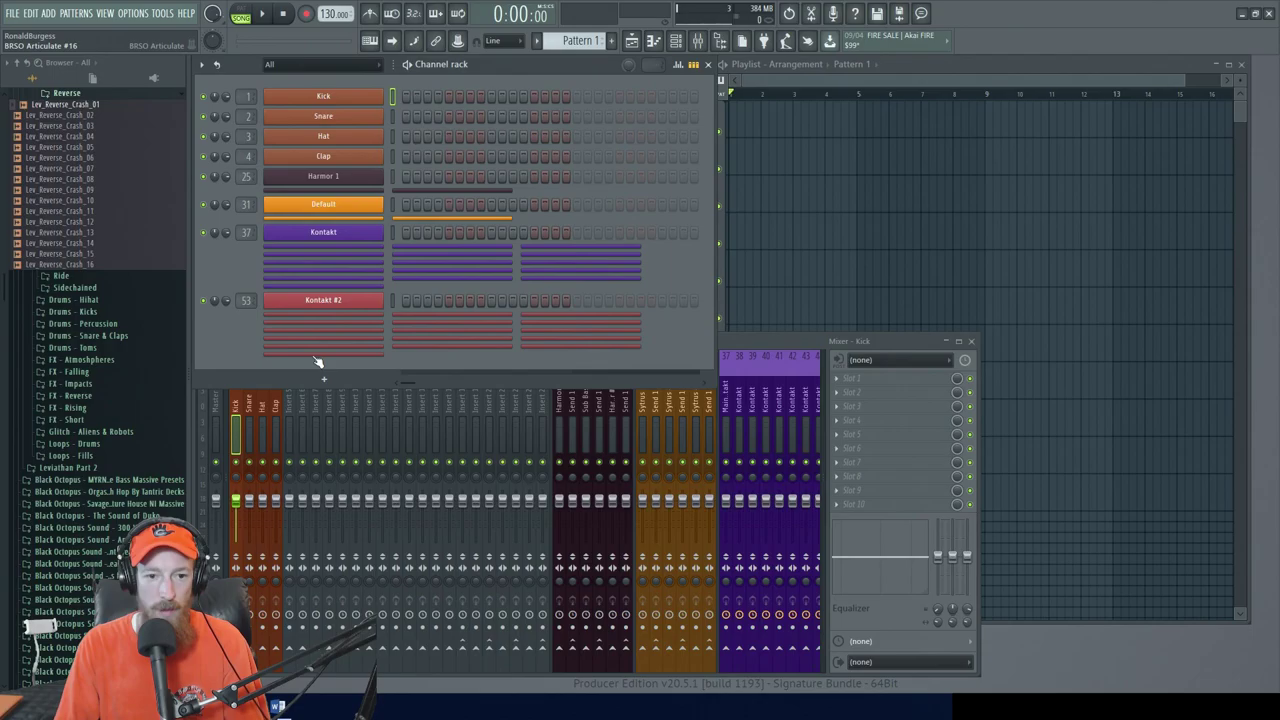
# Add a Keyscape instrument channel and browse its Belltone Keyboards for a celeste patch
pyautogui.press('F8')
pyautogui.write('keysc')
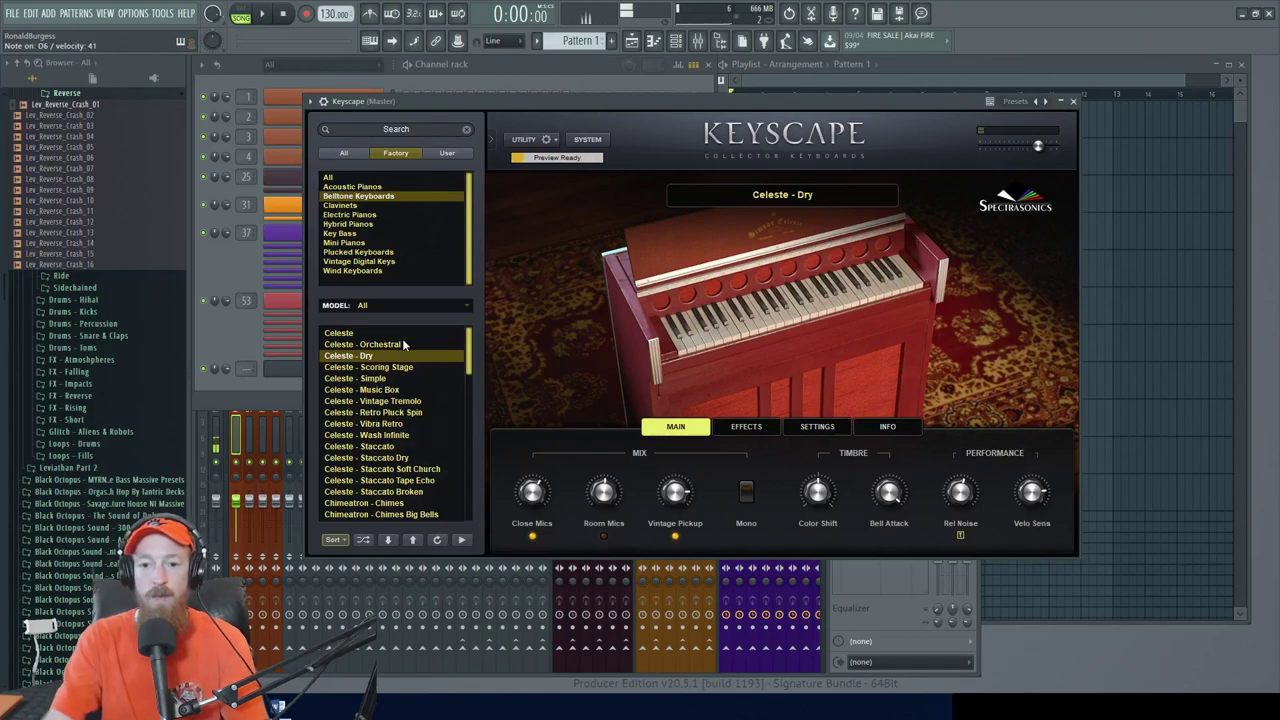
pyautogui.click(212, 286)
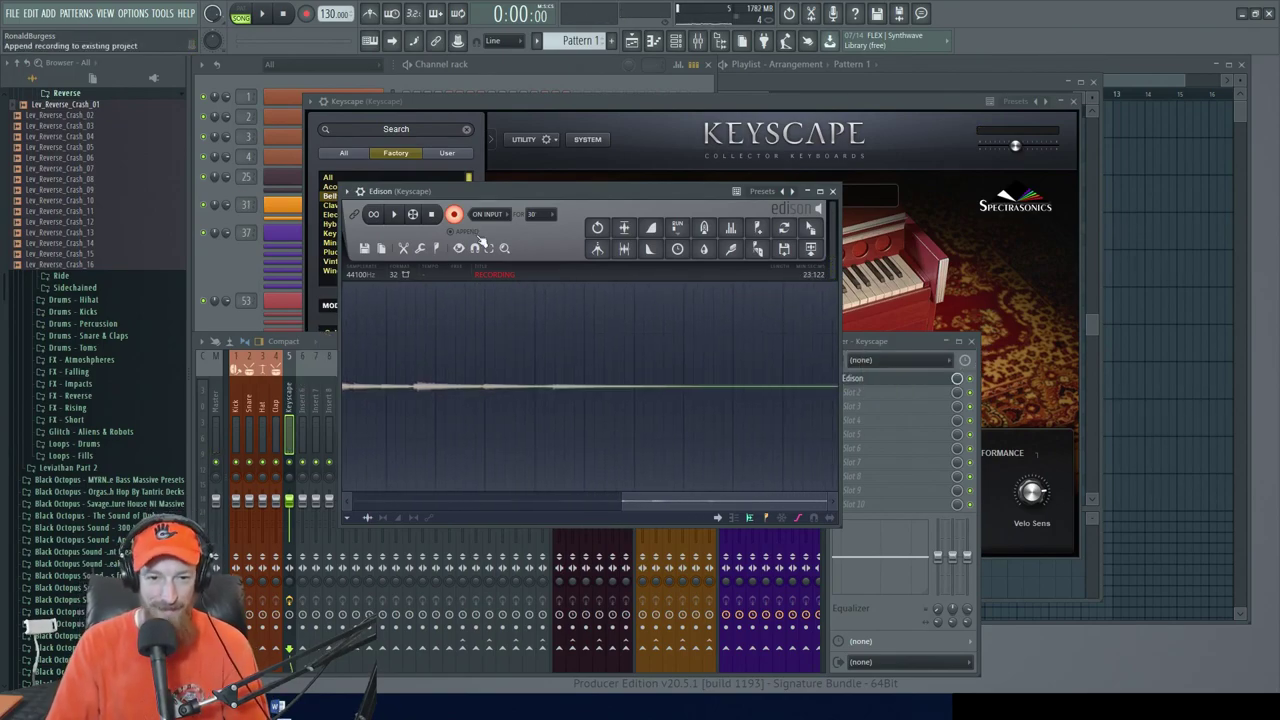
# Finish the Edison recording of the Keyscape melody and normalize it
pyautogui.click(454, 214)
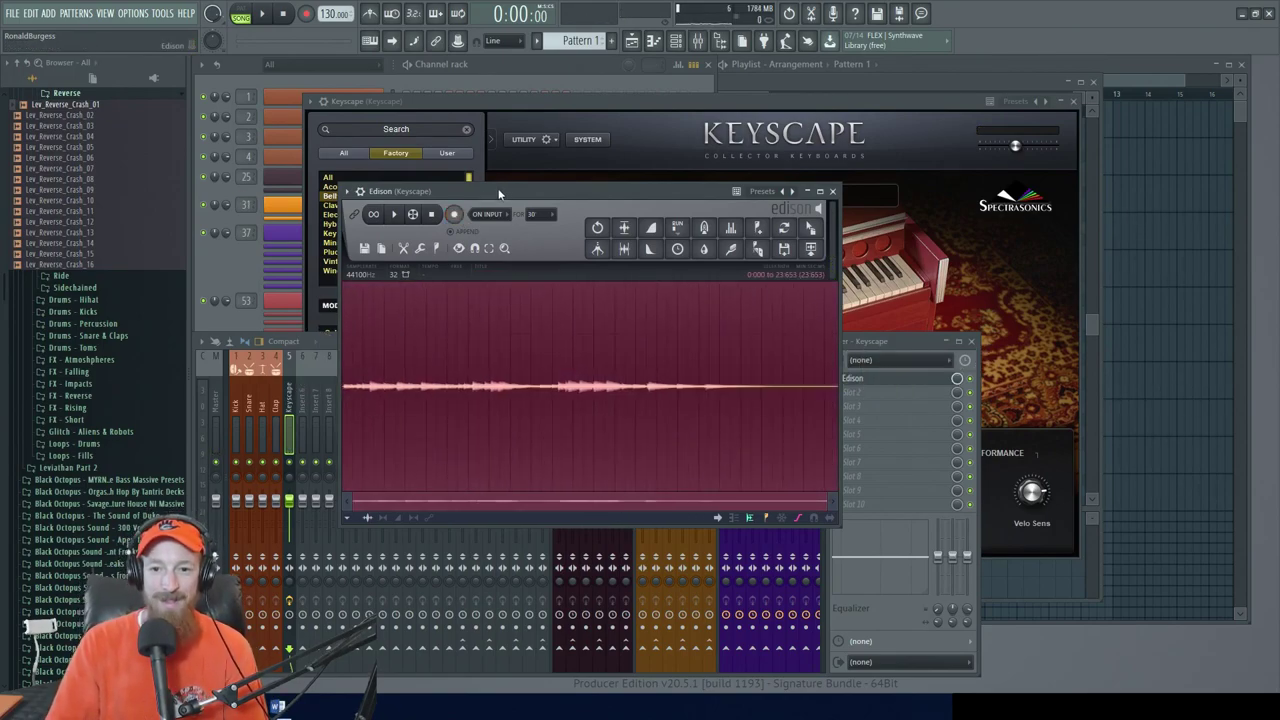
pyautogui.hotkey('ctrl', 'n')
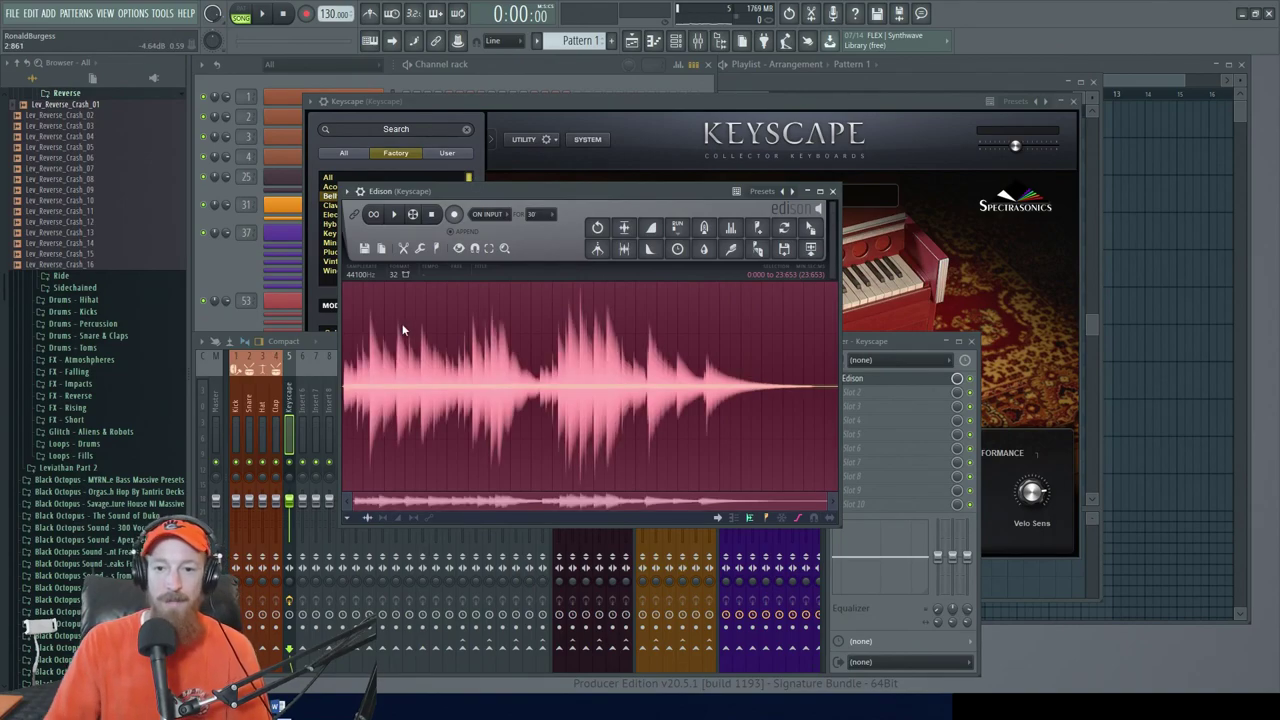
# Place the recorded melody at the start of the playlist's Master track and close its channel settings
pyautogui.moveTo(810, 228); pyautogui.dragTo(1134, 126)
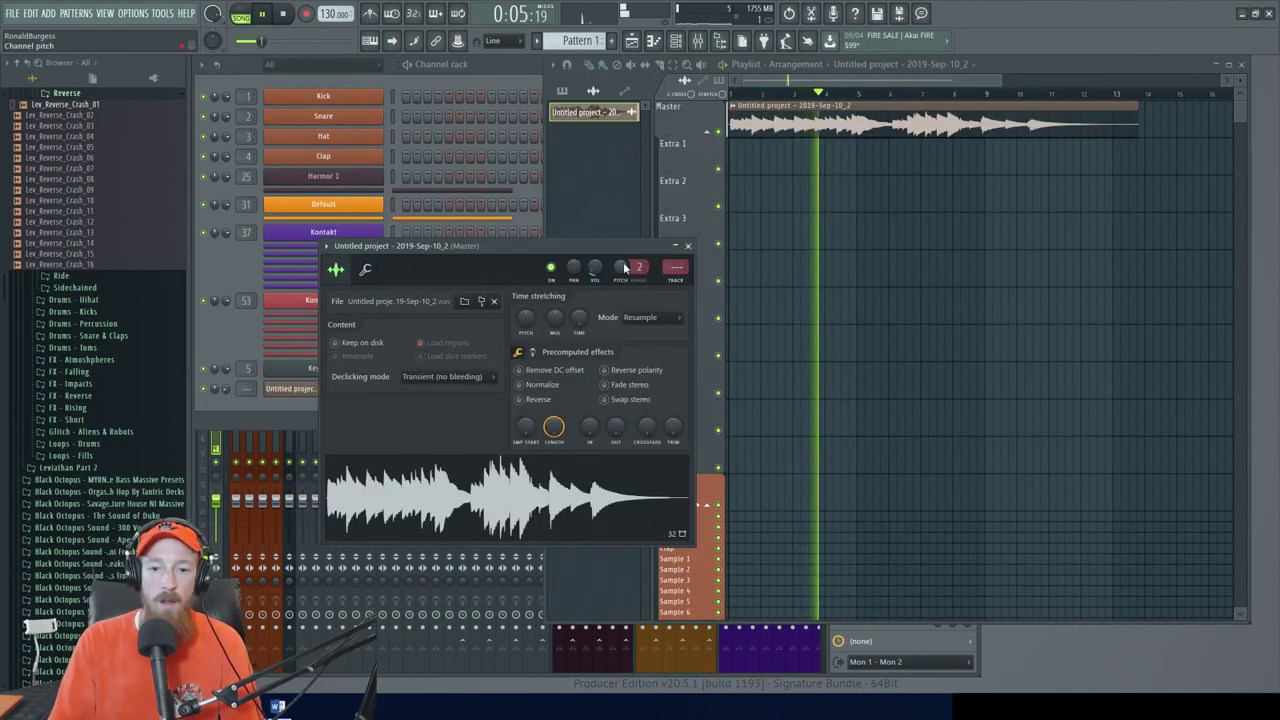
pyautogui.moveTo(620, 248); pyautogui.dragTo(662, 242)
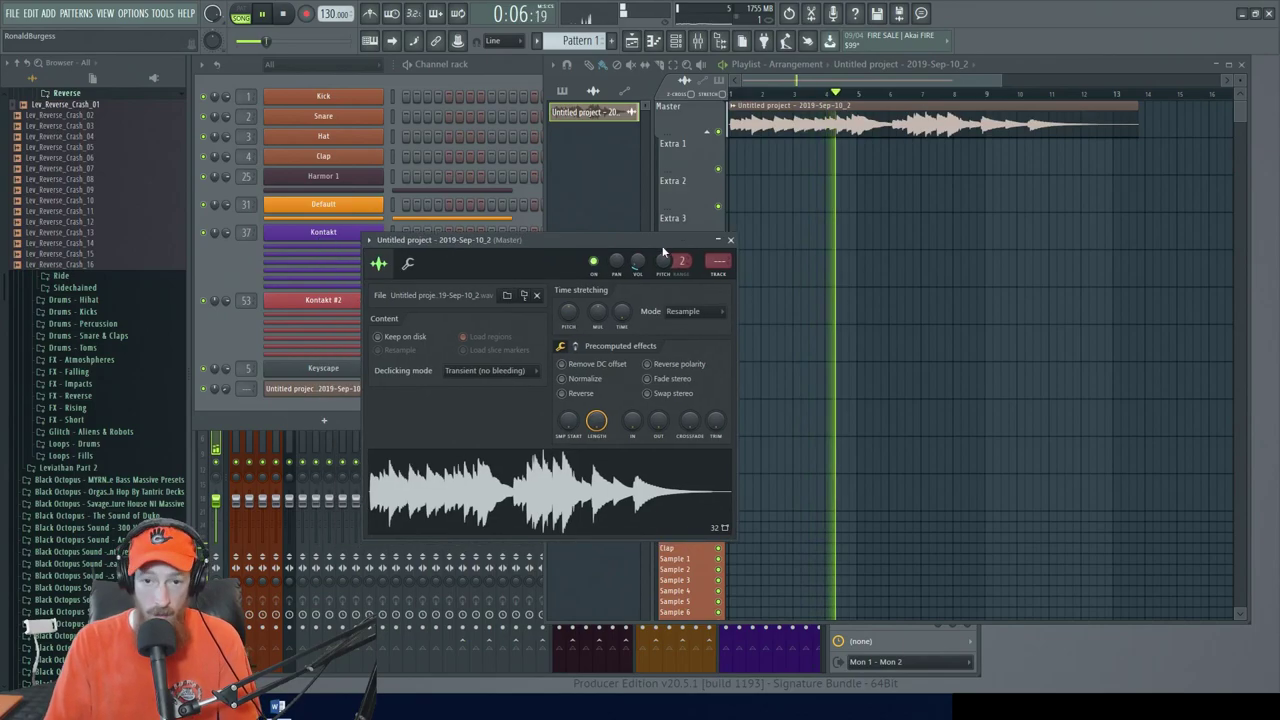
pyautogui.click(726, 239)
pyautogui.press('space')
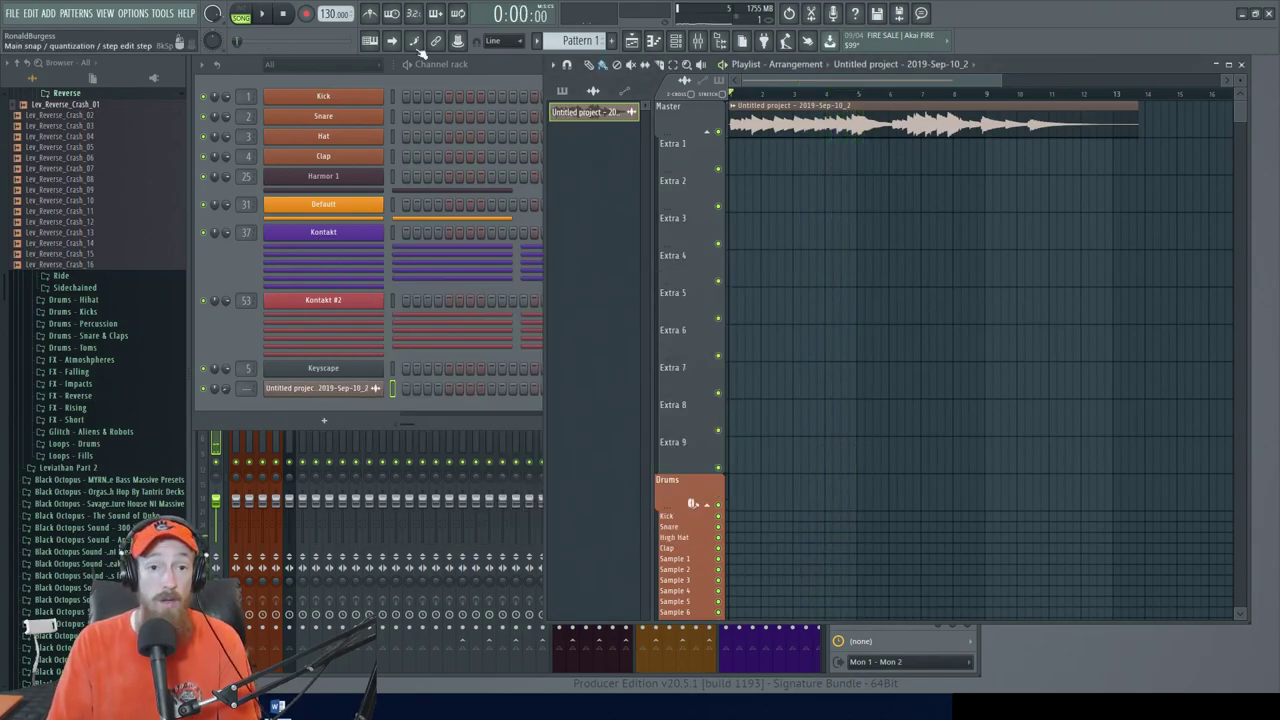
# Set the project tempo to 147 BPM and browse to the Kick sample folder
pyautogui.moveTo(328, 14); pyautogui.dragTo(328, 1)
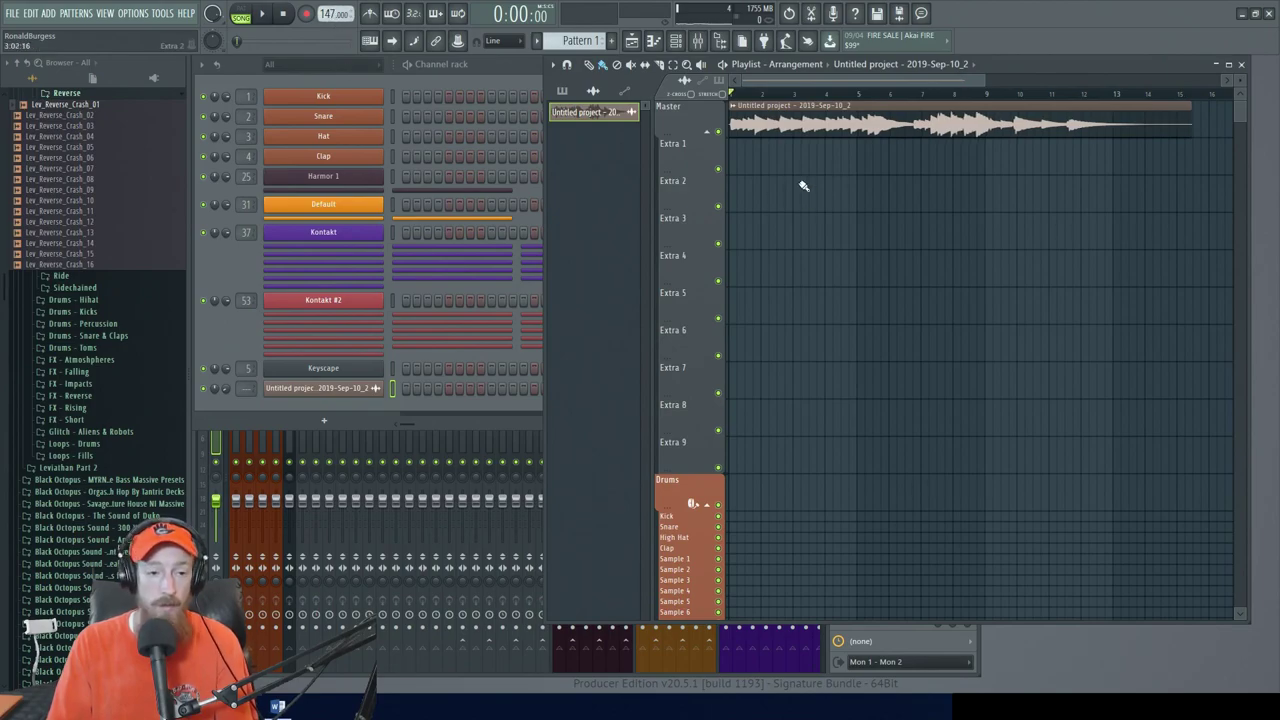
pyautogui.click(88, 94)
pyautogui.scroll(3, 100, 266)
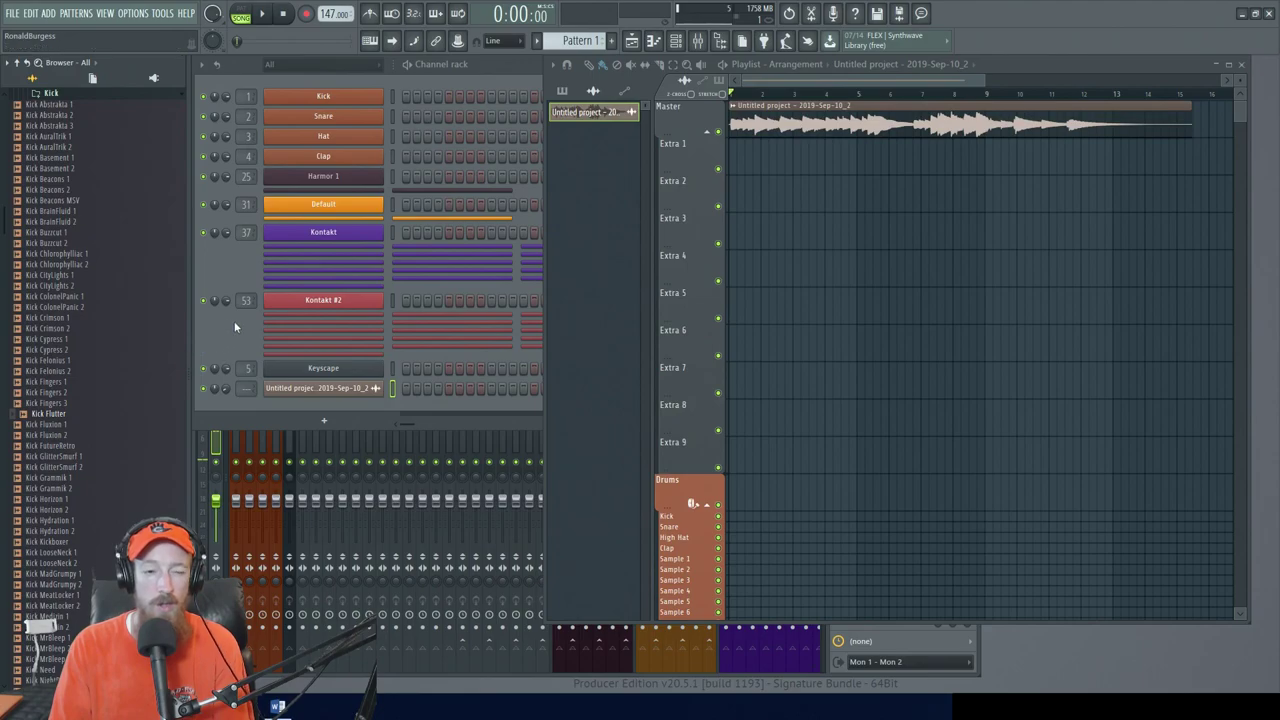
# Add a SubLab instrument channel and load its Dark Side preset
pyautogui.click(218, 346)
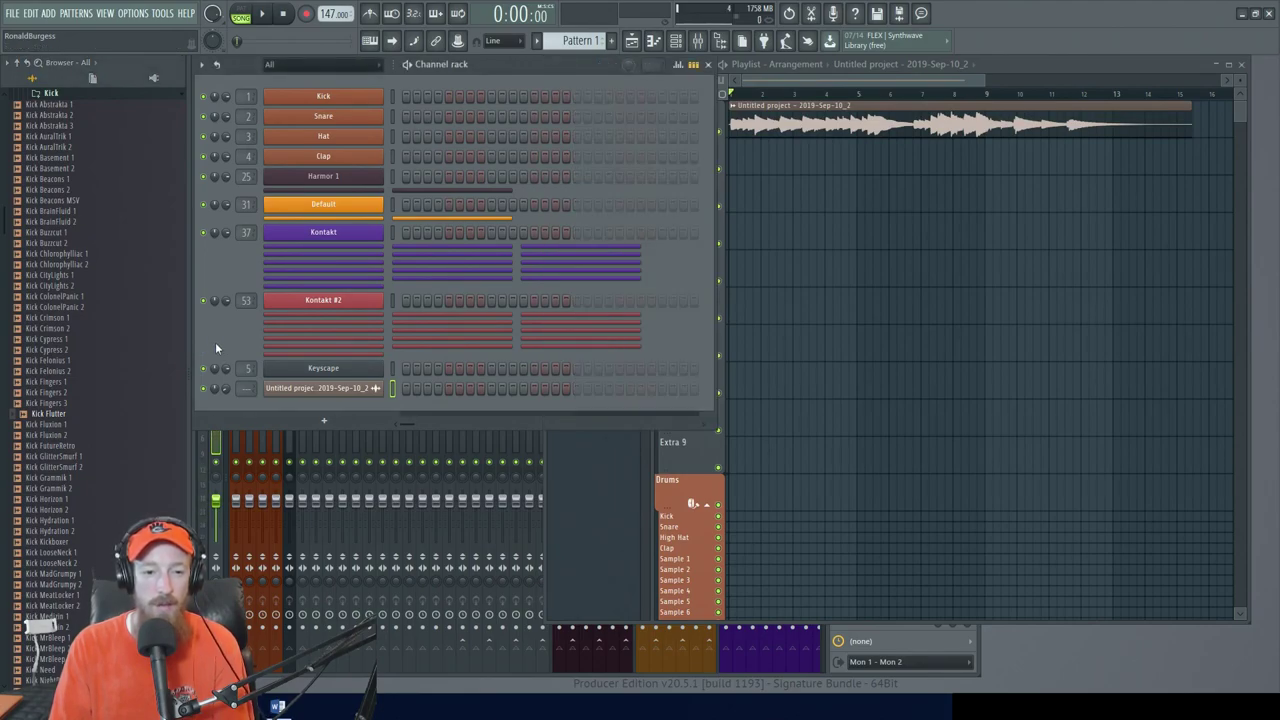
pyautogui.press('F8')
pyautogui.click(749, 512)
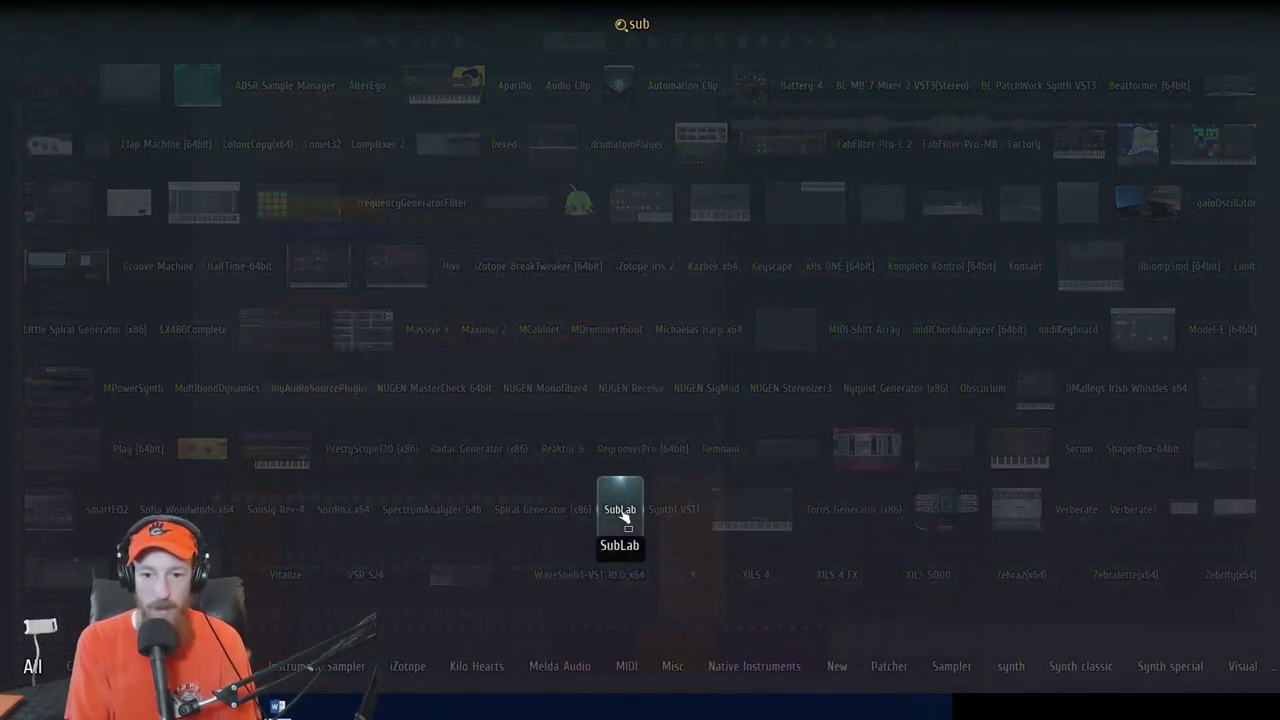
pyautogui.press('space')
pyautogui.click(601, 158)
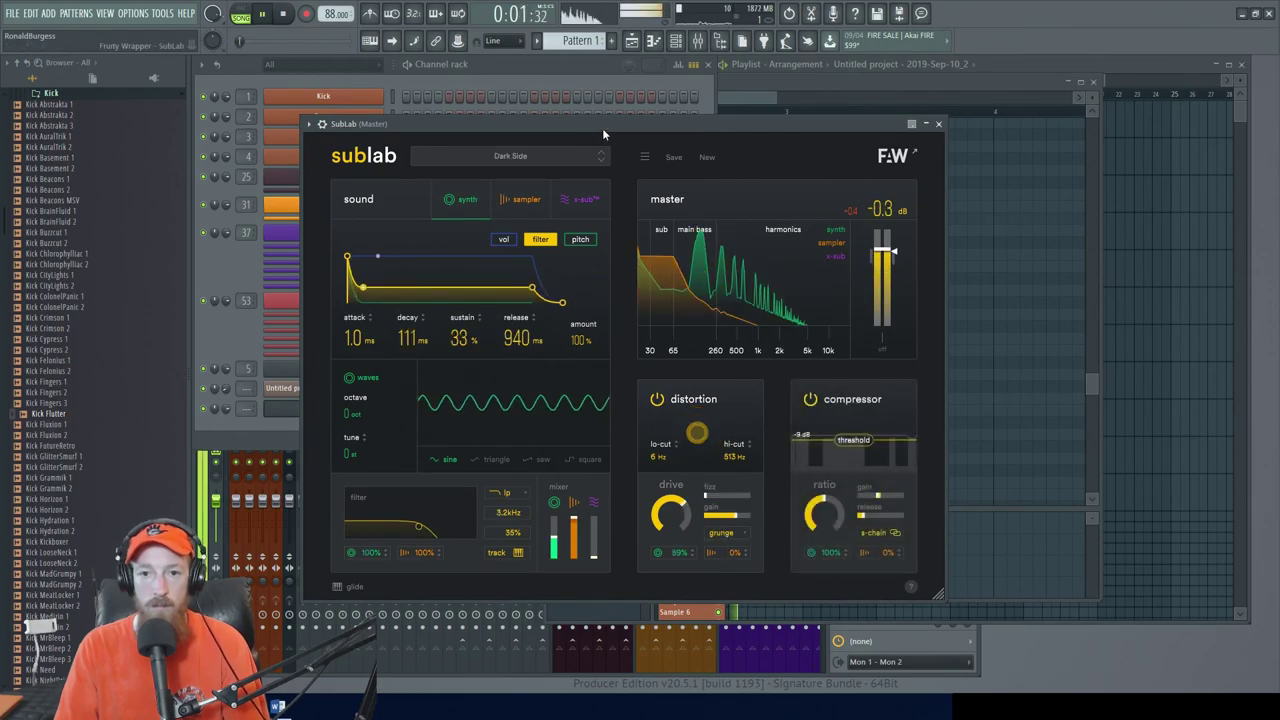
# Transpose all notes of the SubLab bass line down one octave, checking it in playback, and close the piano roll
pyautogui.click(864, 74)
pyautogui.hotkey('ctrl', 'a')
pyautogui.hotkey('ctrl', 'Down')
pyautogui.press('space')
pyautogui.press('space')
pyautogui.scroll(-4, 543, 245)
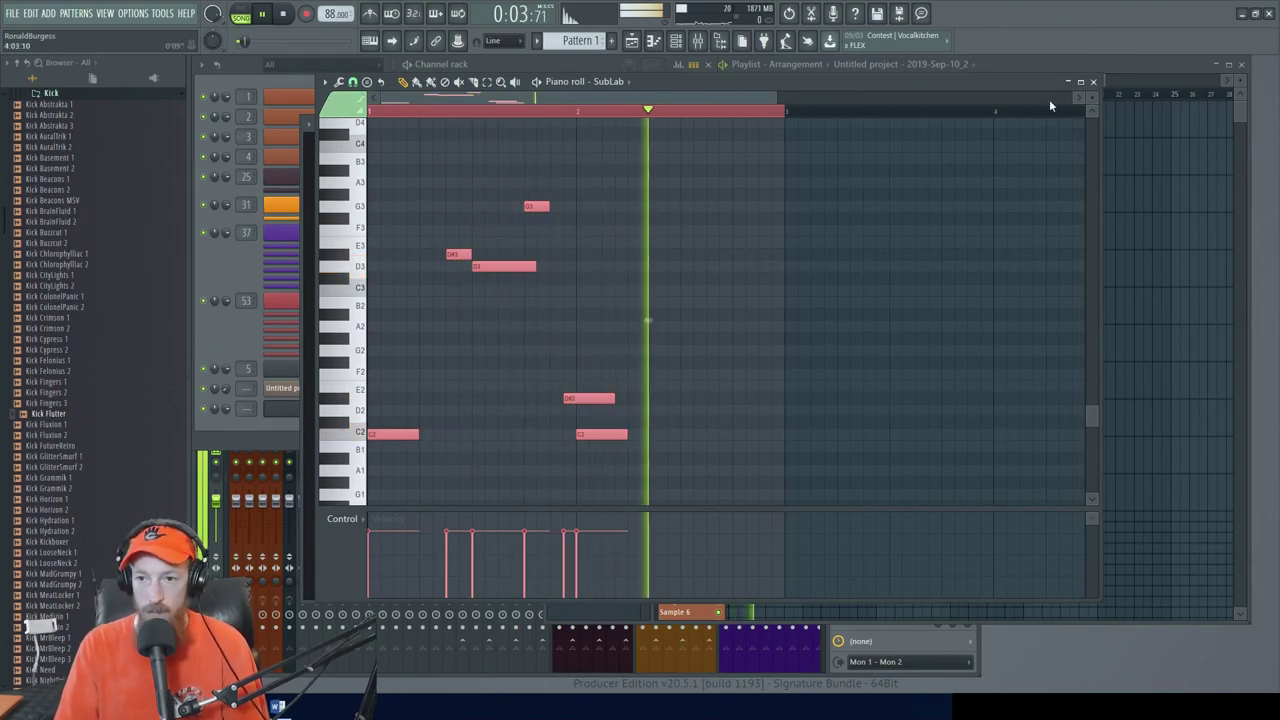
pyautogui.click(1097, 84)
pyautogui.click(855, 112)
pyautogui.press('space')
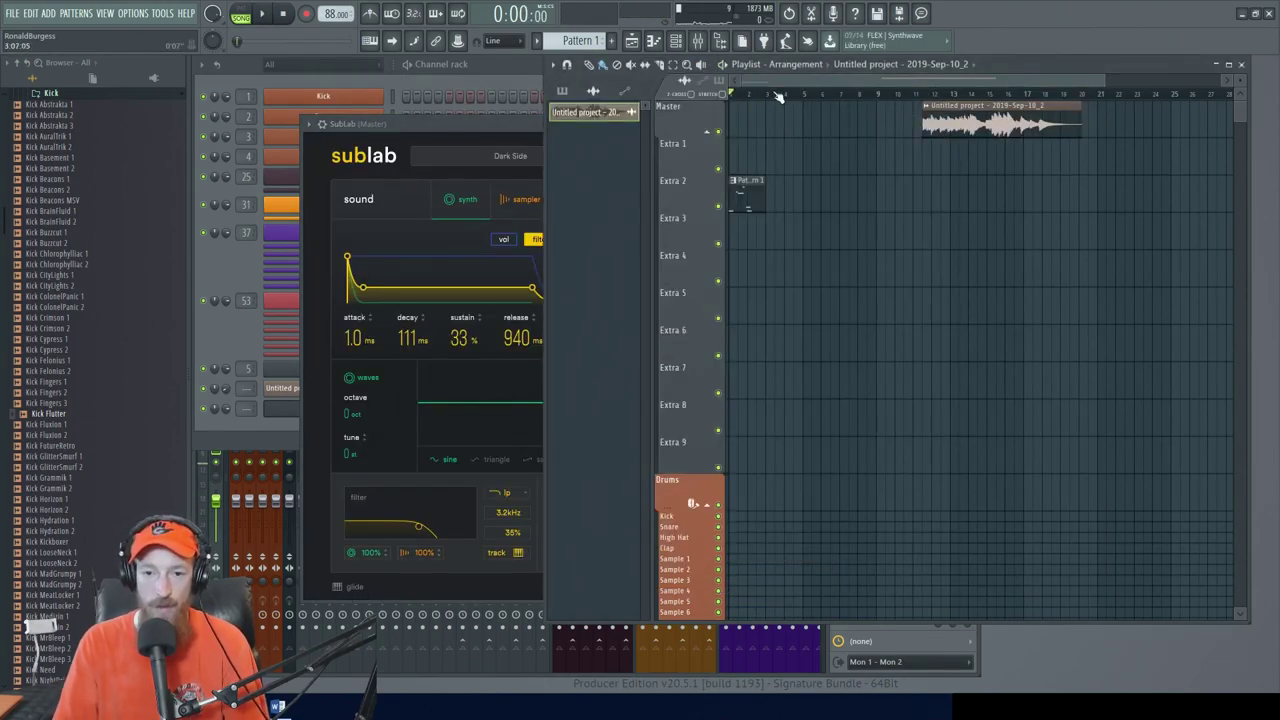
# Listen to the SubLab pattern from the start of the playlist and open its notes in the piano roll
pyautogui.moveTo(502, 130); pyautogui.dragTo(493, 130)
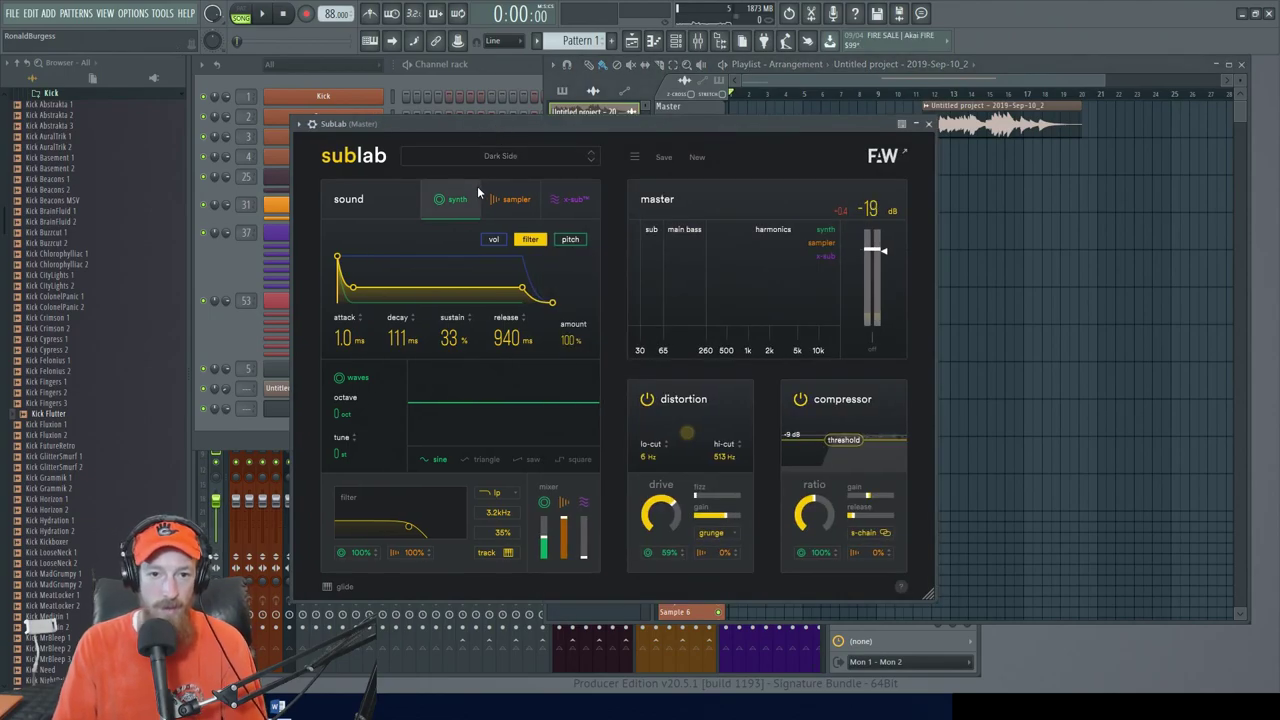
pyautogui.click(845, 77)
pyautogui.press('space')
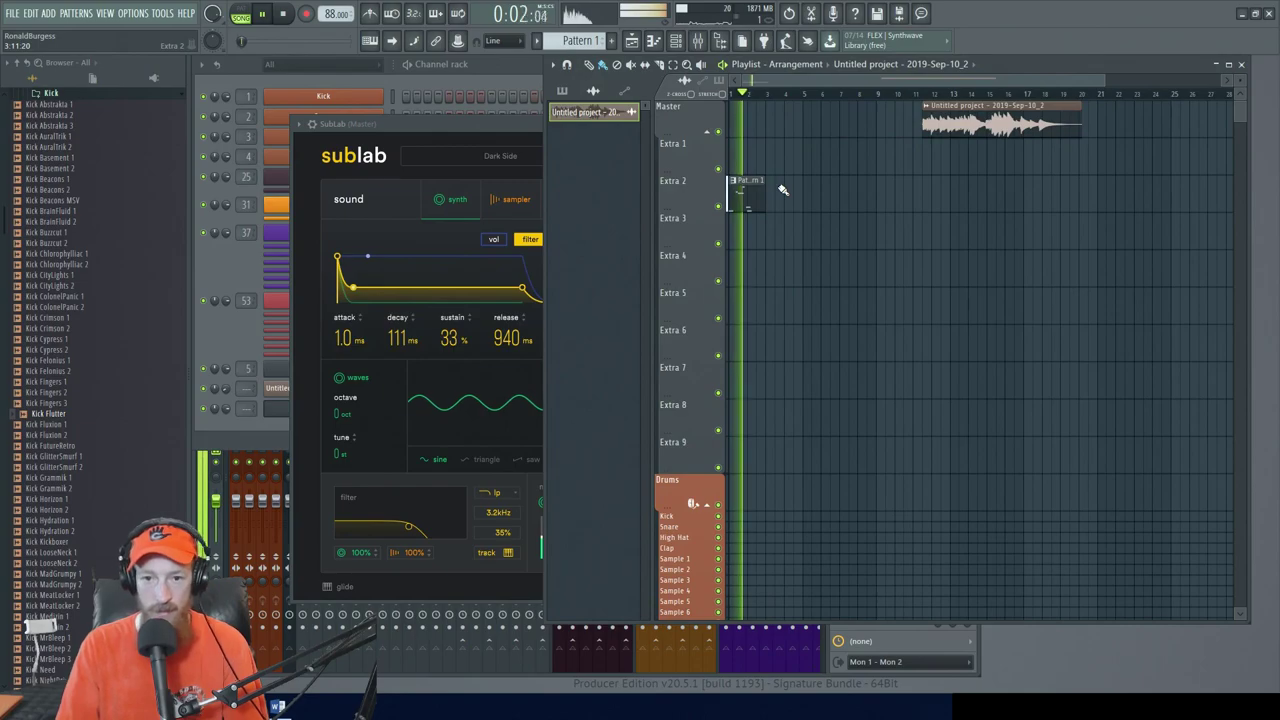
pyautogui.press('space')
pyautogui.doubleClick(745, 190)
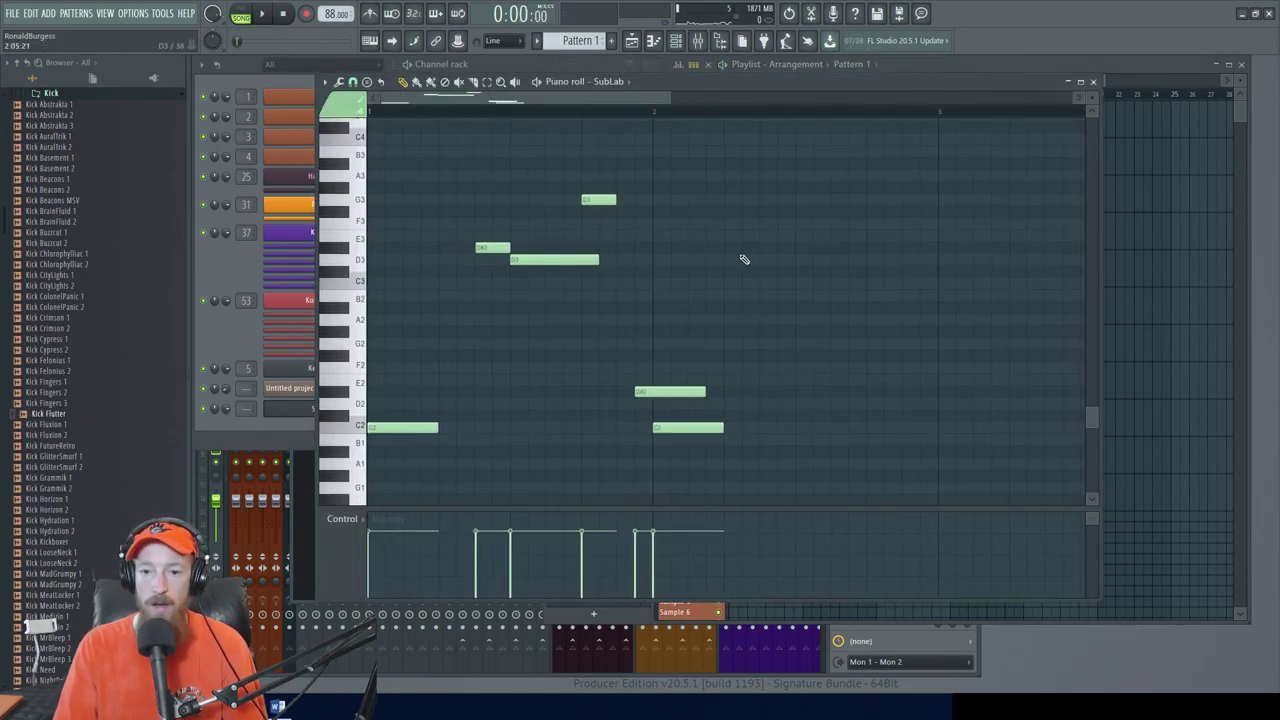
# Place Pattern 1 at the start of the Extra 2 track and line the recorded melody clip up with bar 1
pyautogui.click(1000, 65)
pyautogui.moveTo(781, 195); pyautogui.dragTo(686, 200)
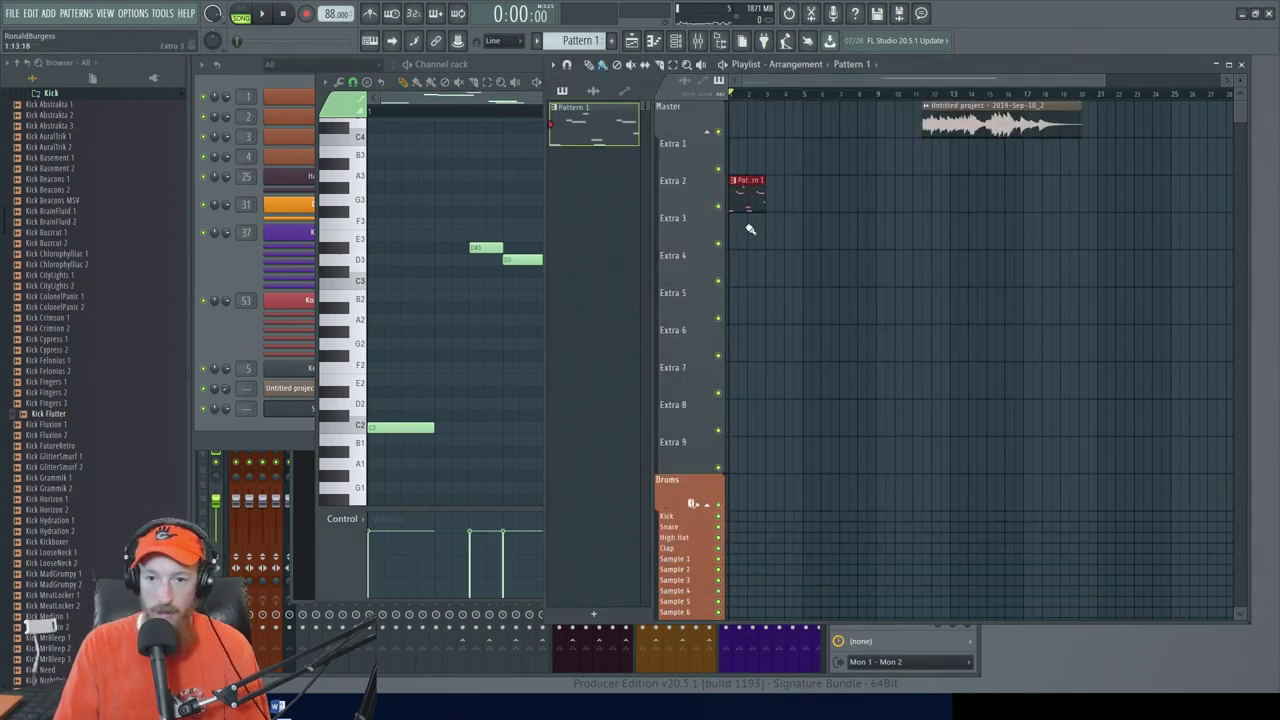
pyautogui.moveTo(942, 129); pyautogui.dragTo(852, 132)
pyautogui.scroll(3, 854, 156)
pyautogui.scroll(-2, 854, 156)
pyautogui.moveTo(990, 127); pyautogui.dragTo(671, 119)
# Route the recorded melody clip to free mixer track 6 and load HalfTime-64bit as an effect on it
pyautogui.doubleClick(805, 122)
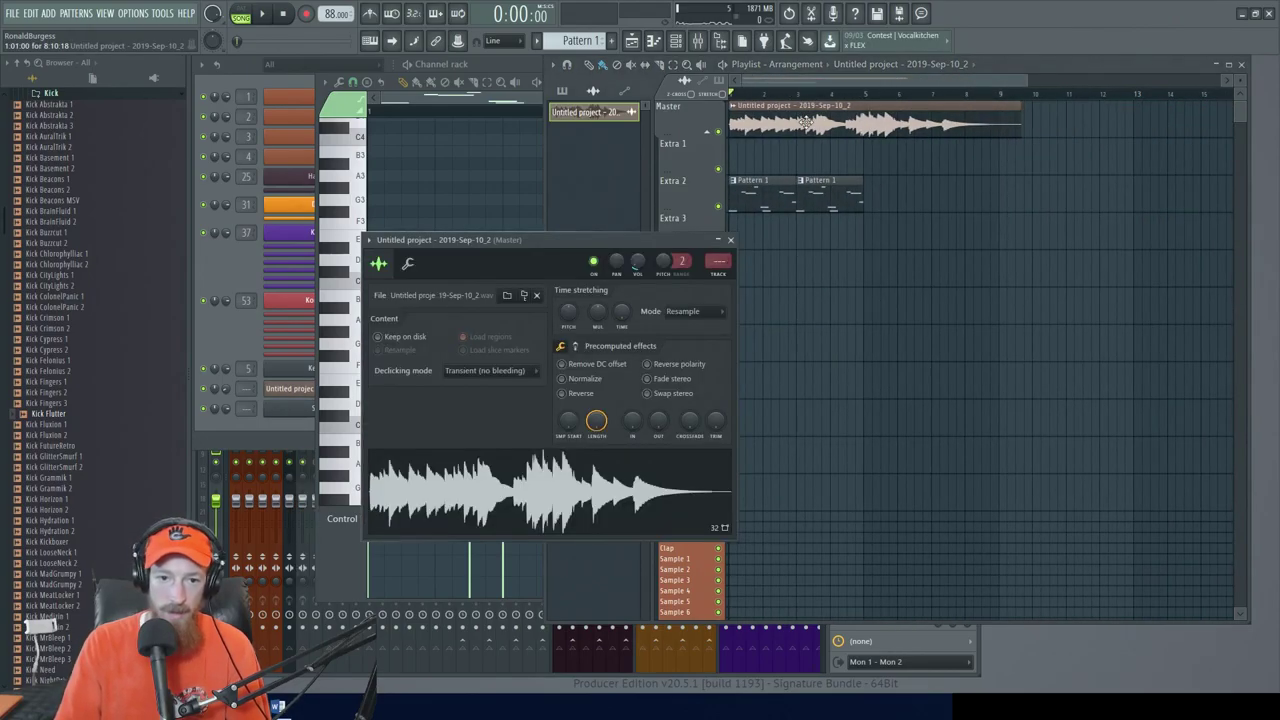
pyautogui.hotkey('ctrl', 'l')
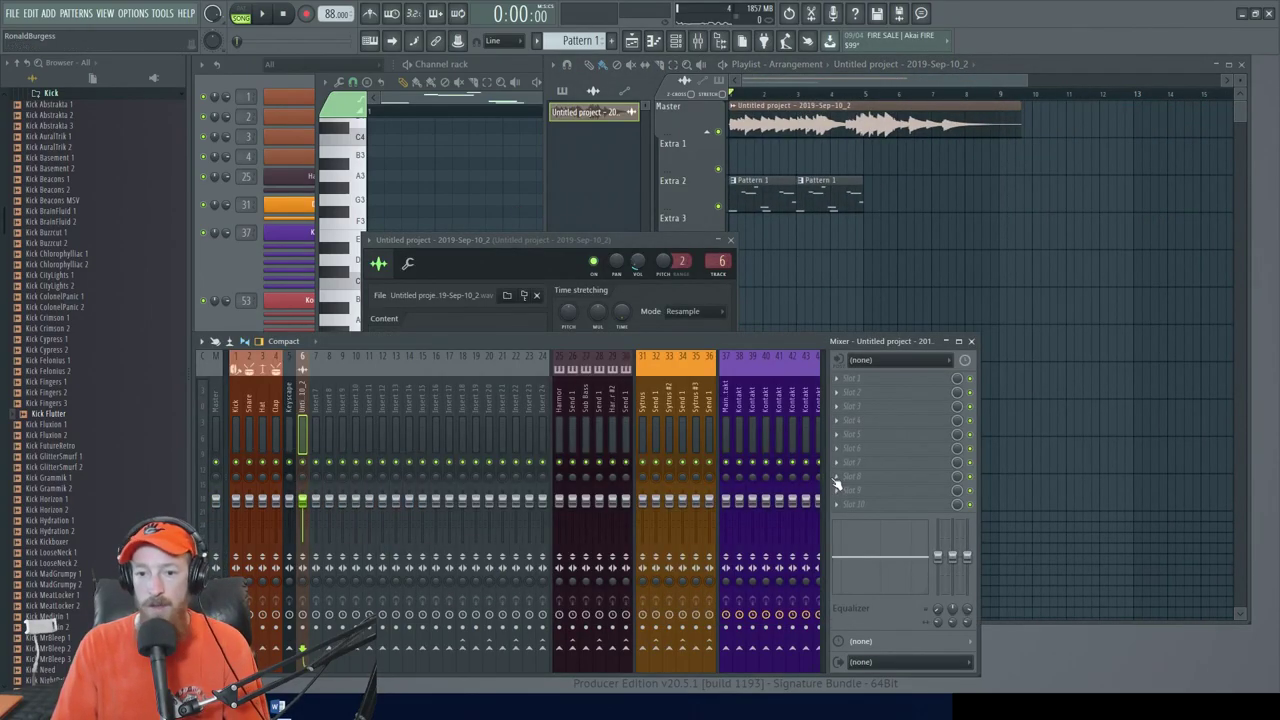
pyautogui.press('F8')
pyautogui.write('half')
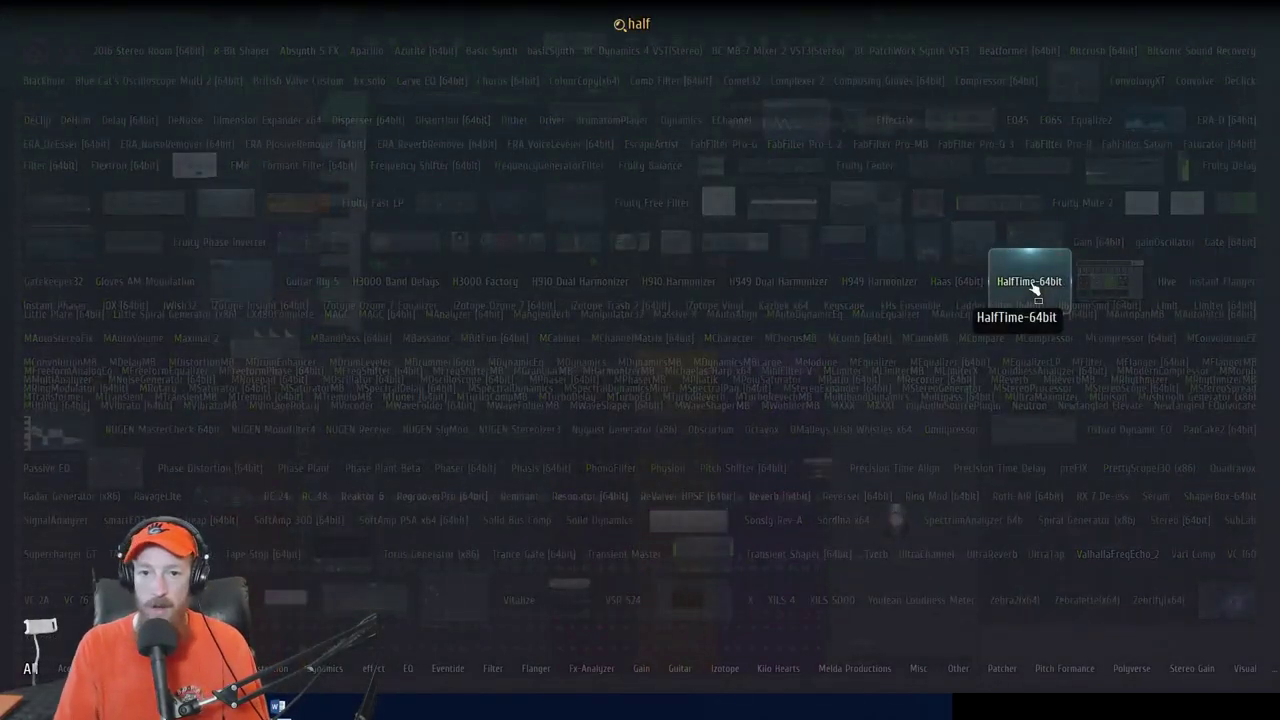
pyautogui.click(1035, 289)
# Move the melody clip to bar 5, directly behind the patterns, and listen to it through HalfTime with a 1/4 loop
pyautogui.moveTo(843, 105)
pyautogui.mouseDown()
pyautogui.moveTo(1033, 110)
pyautogui.moveTo(925, 115)
pyautogui.moveTo(914, 127)
pyautogui.moveTo(865, 95)
pyautogui.mouseUp()
pyautogui.press('space')
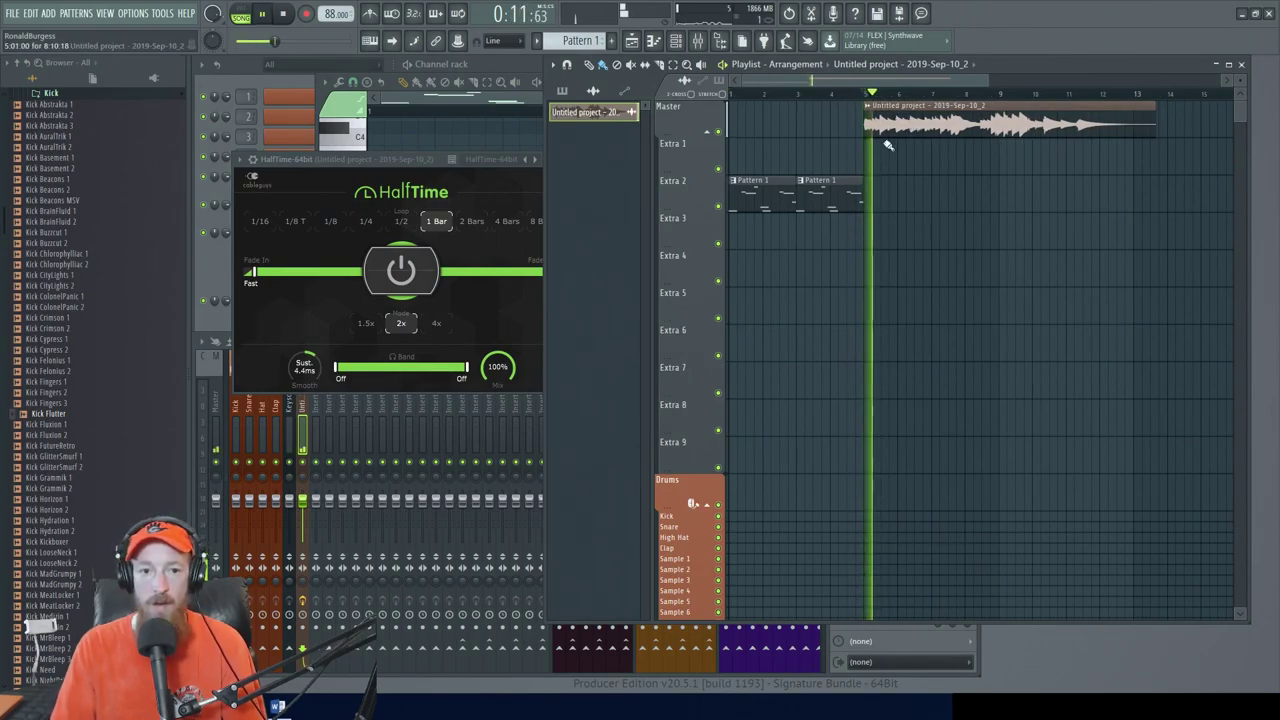
pyautogui.click(404, 162)
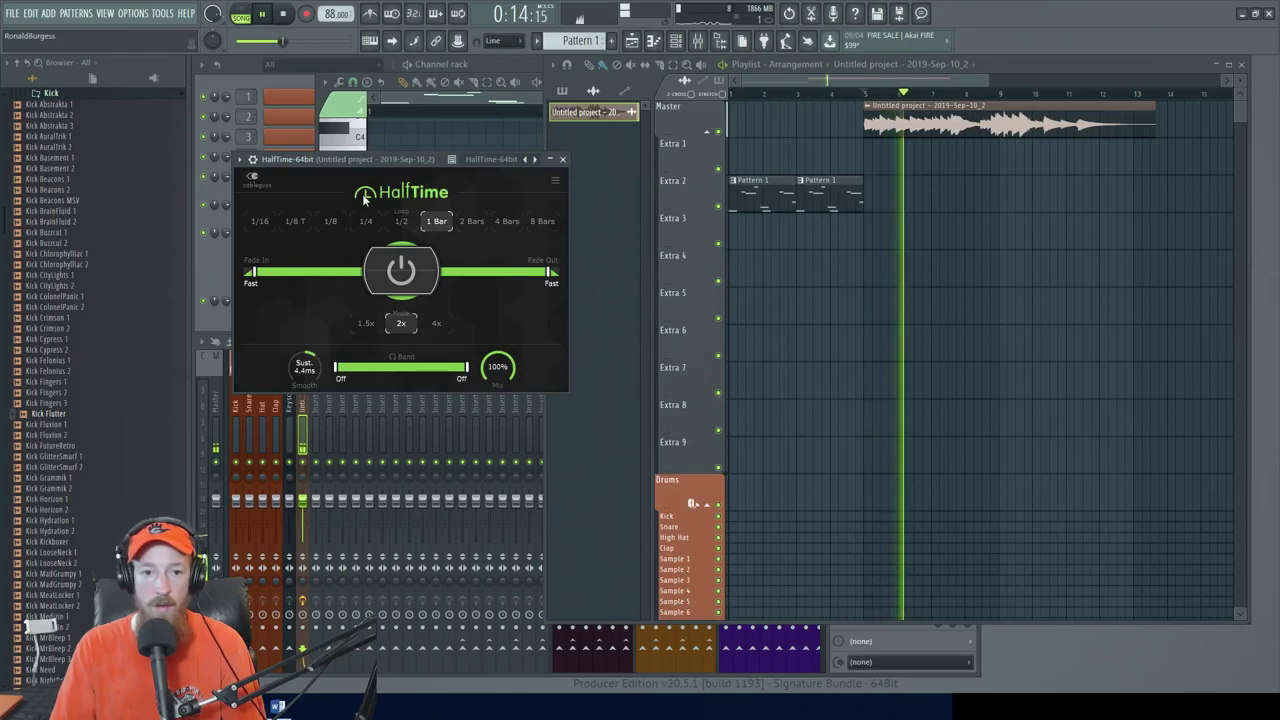
pyautogui.moveTo(390, 162); pyautogui.dragTo(412, 102)
pyautogui.click(373, 341)
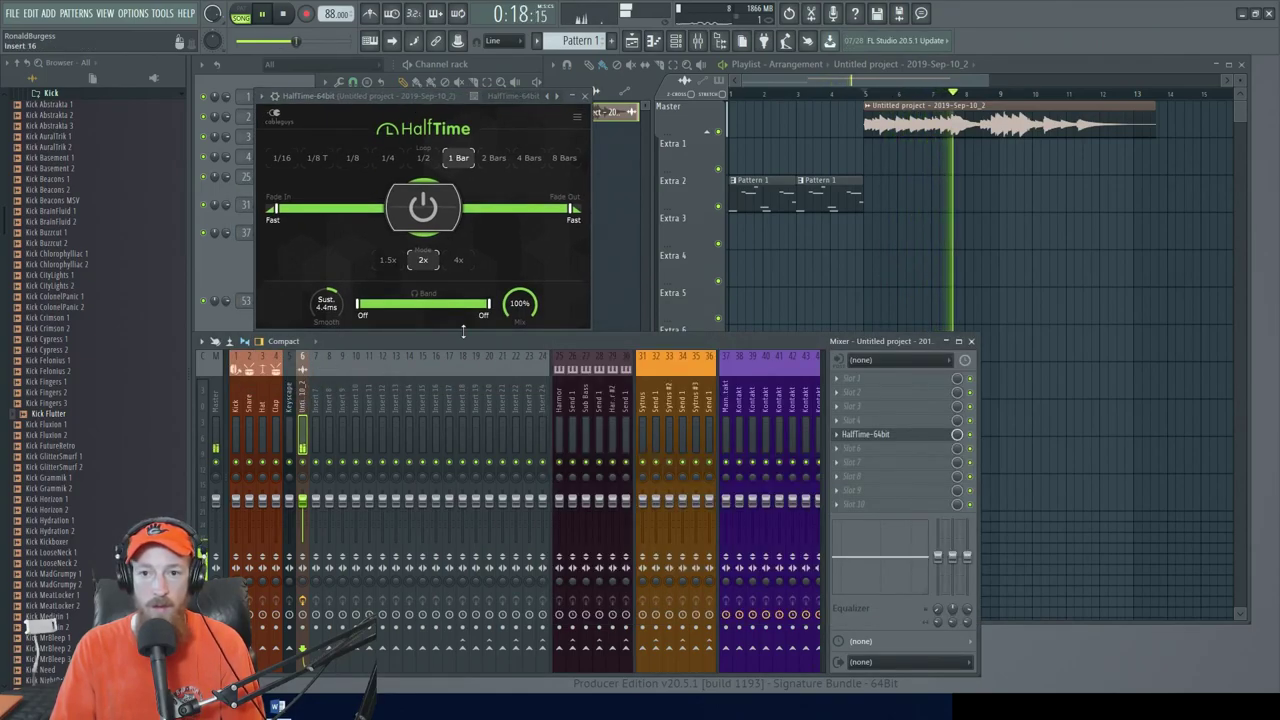
pyautogui.press('space')
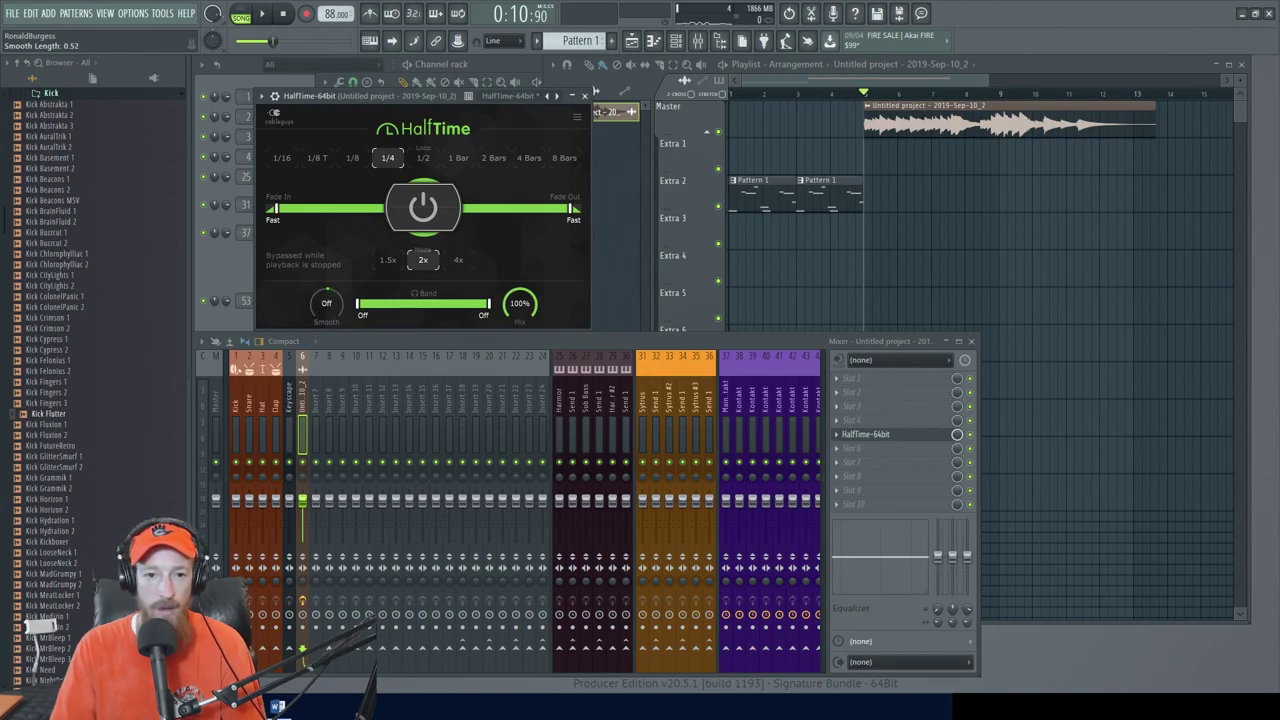
# During playback, set HalfTime's smoothing to Swell 500 ms, upper band limit to 13.9 kHz, mix to 96% and loop to 4 Bars
pyautogui.press('space')
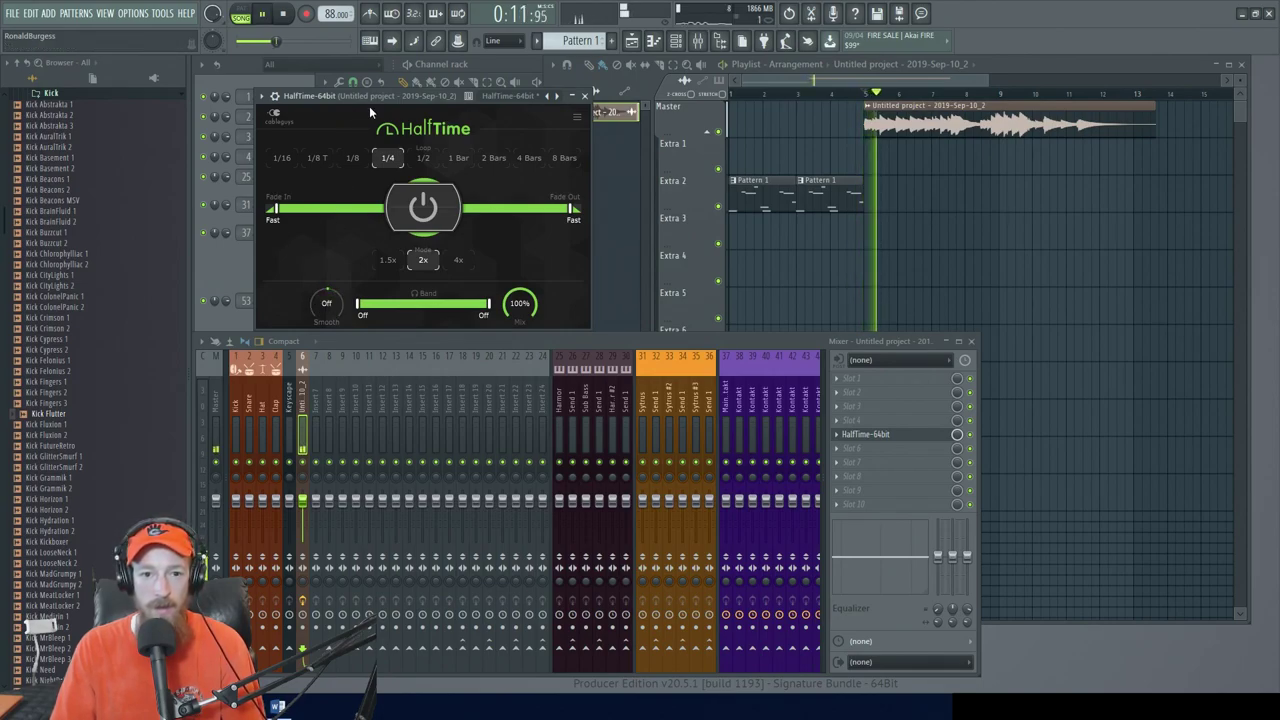
pyautogui.moveTo(326, 303); pyautogui.dragTo(326, 272)
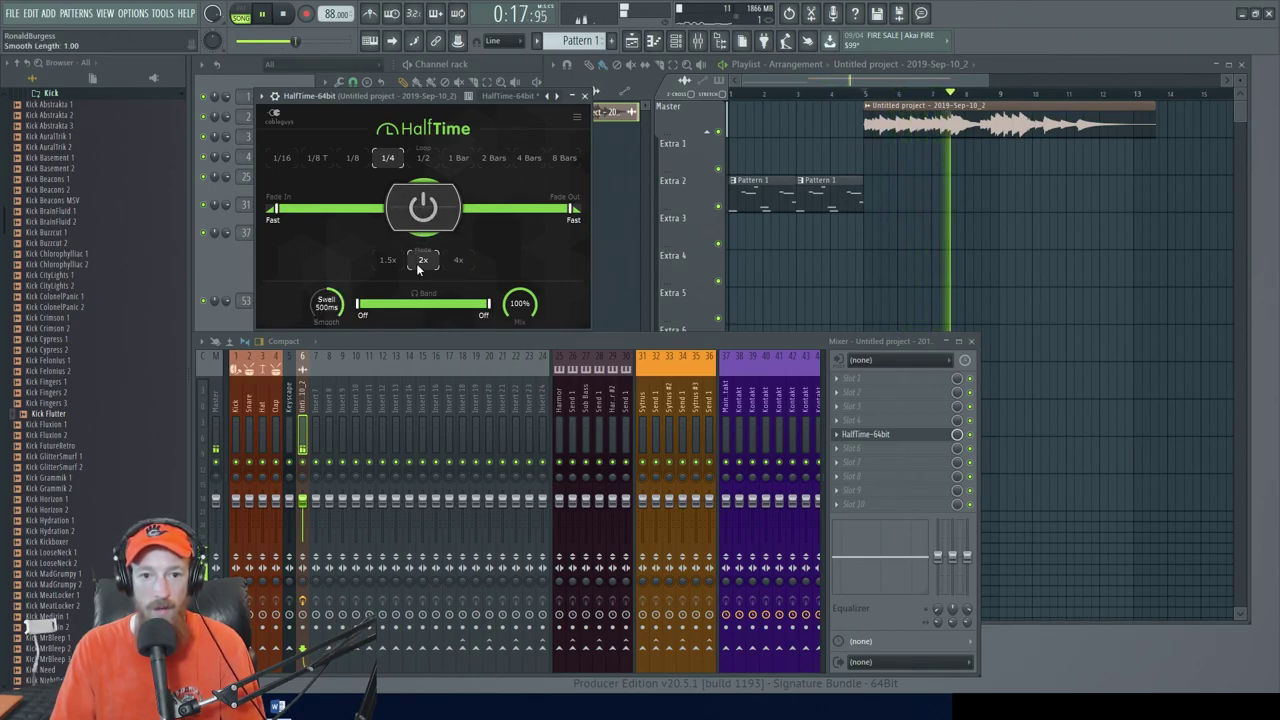
pyautogui.moveTo(533, 314); pyautogui.dragTo(477, 304)
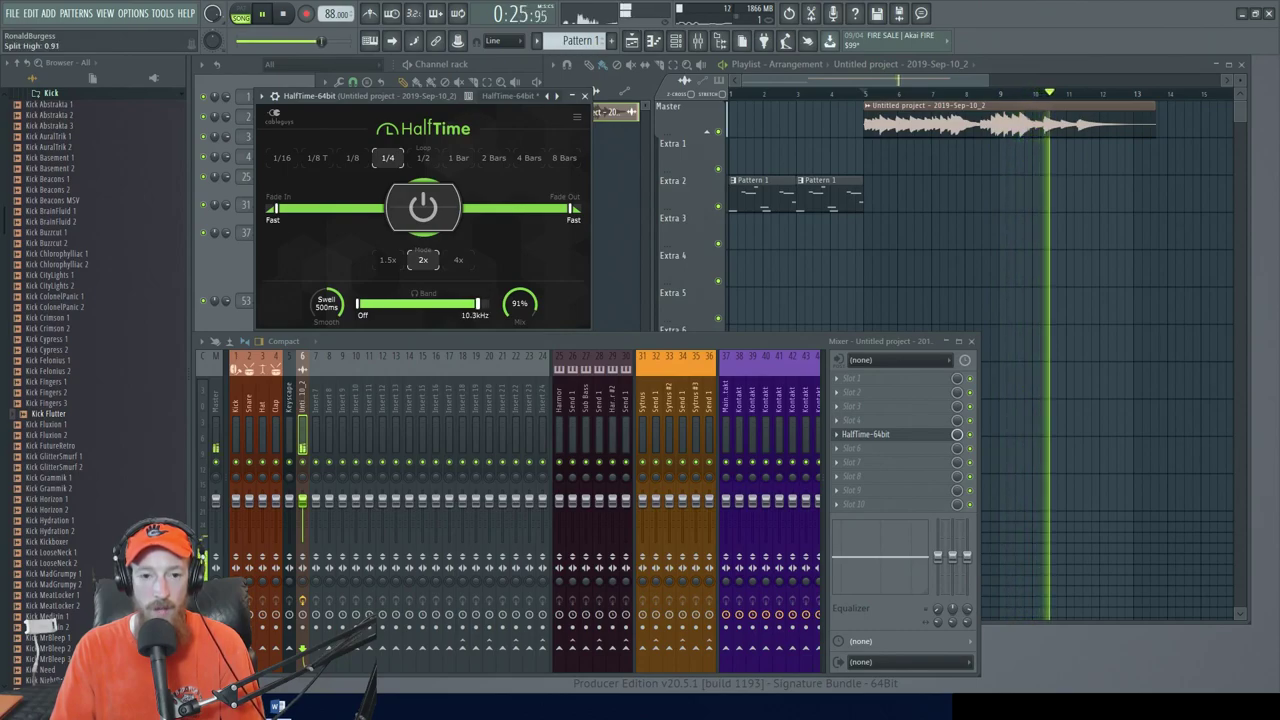
pyautogui.click(283, 14)
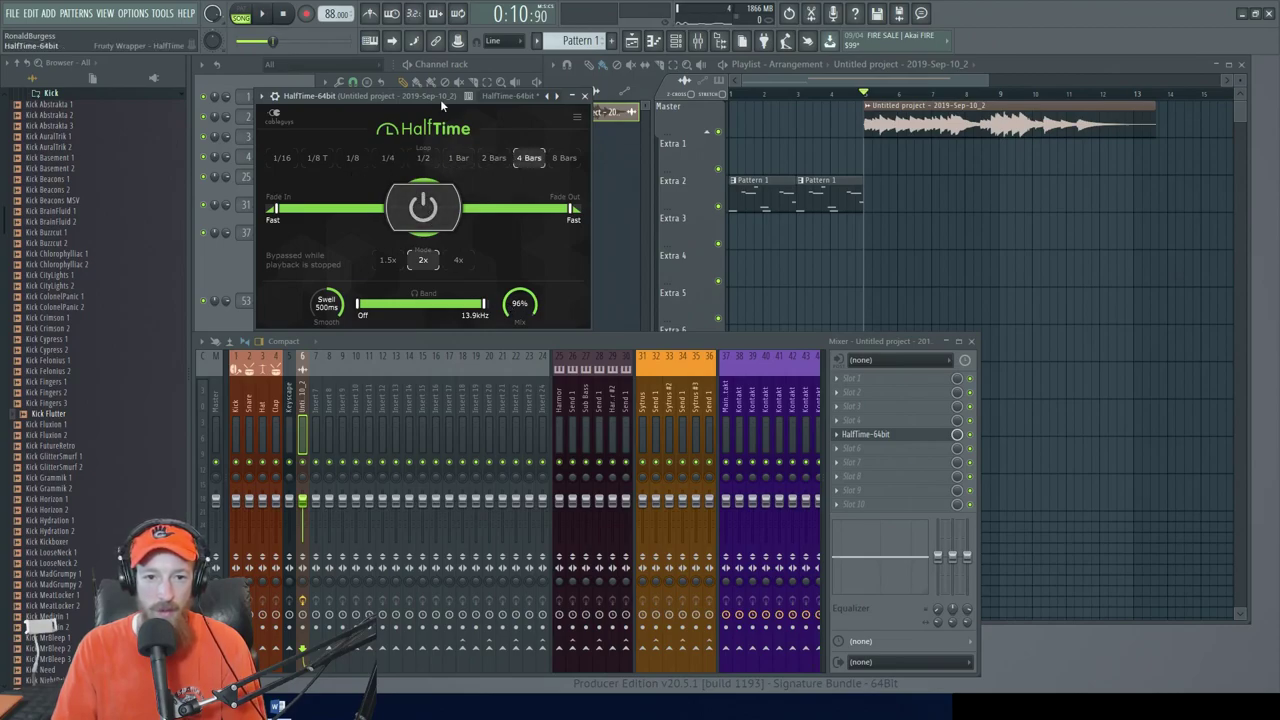
# Audition the melody in HalfTime's 1.5x mode, switch the mode to 4x and replay it from bar 5
pyautogui.press('space')
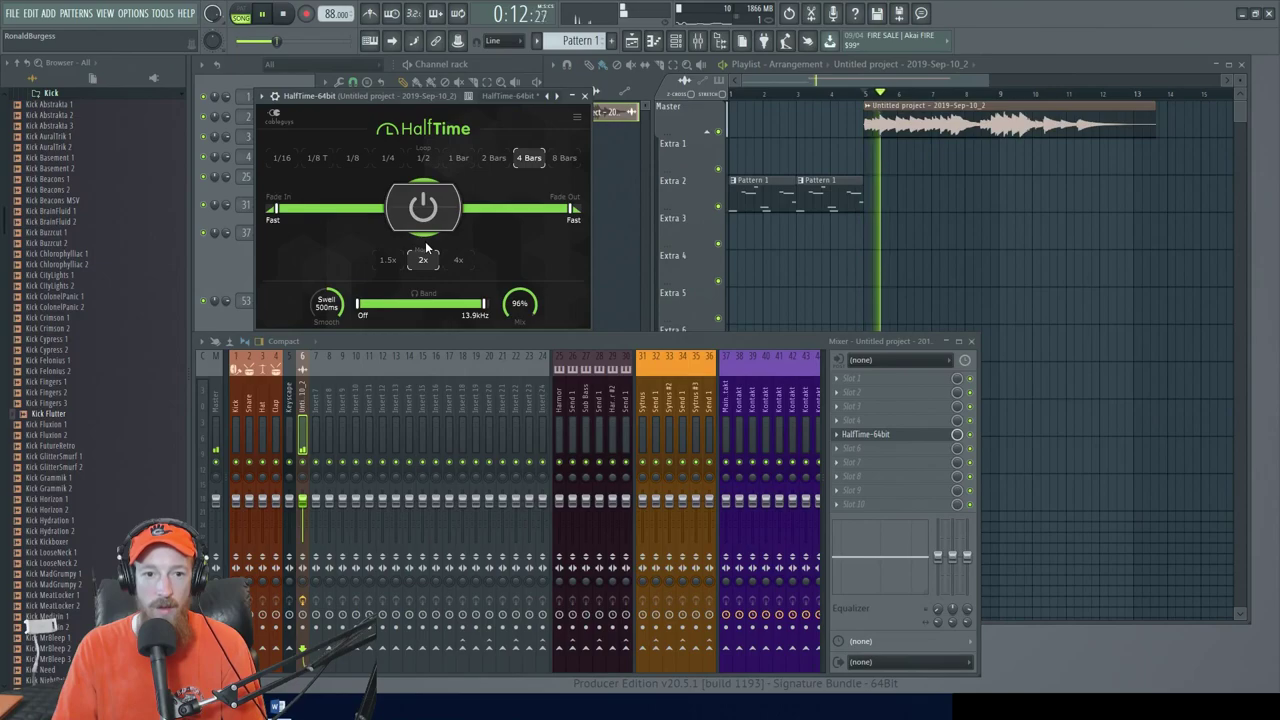
pyautogui.click(388, 260)
pyautogui.press('space')
pyautogui.press('space')
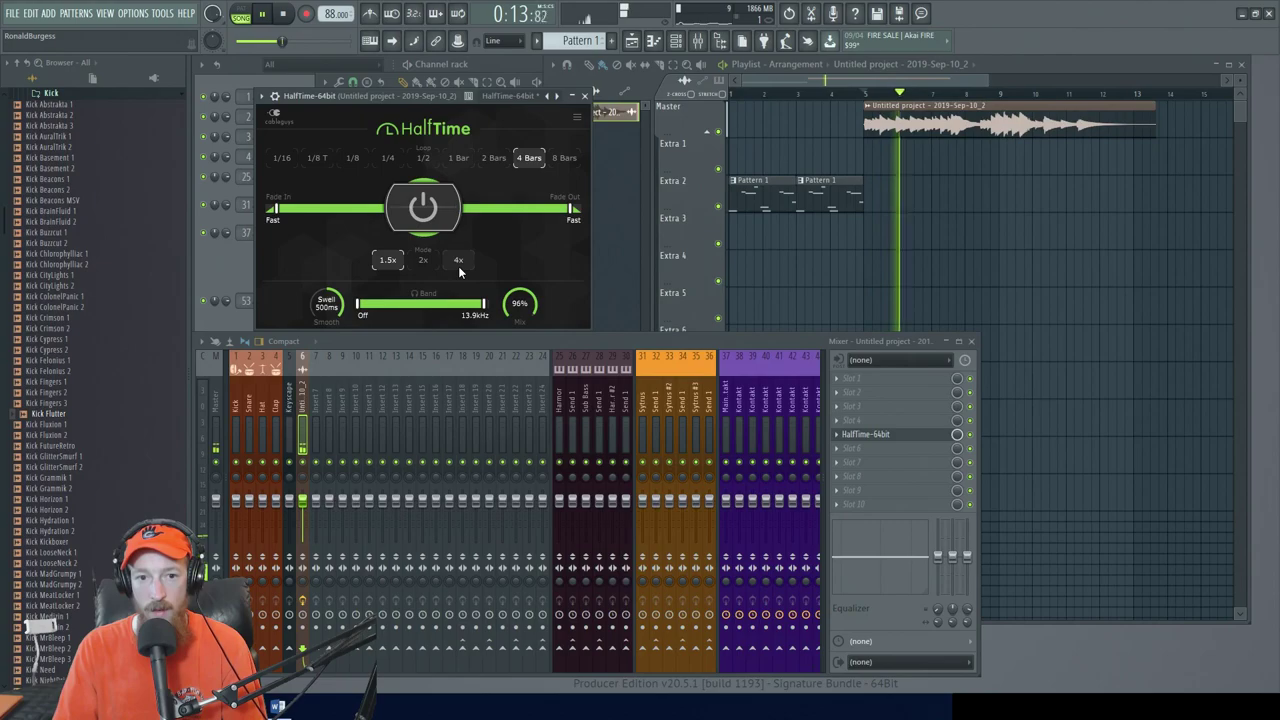
pyautogui.click(458, 260)
pyautogui.press('space')
pyautogui.press('space')
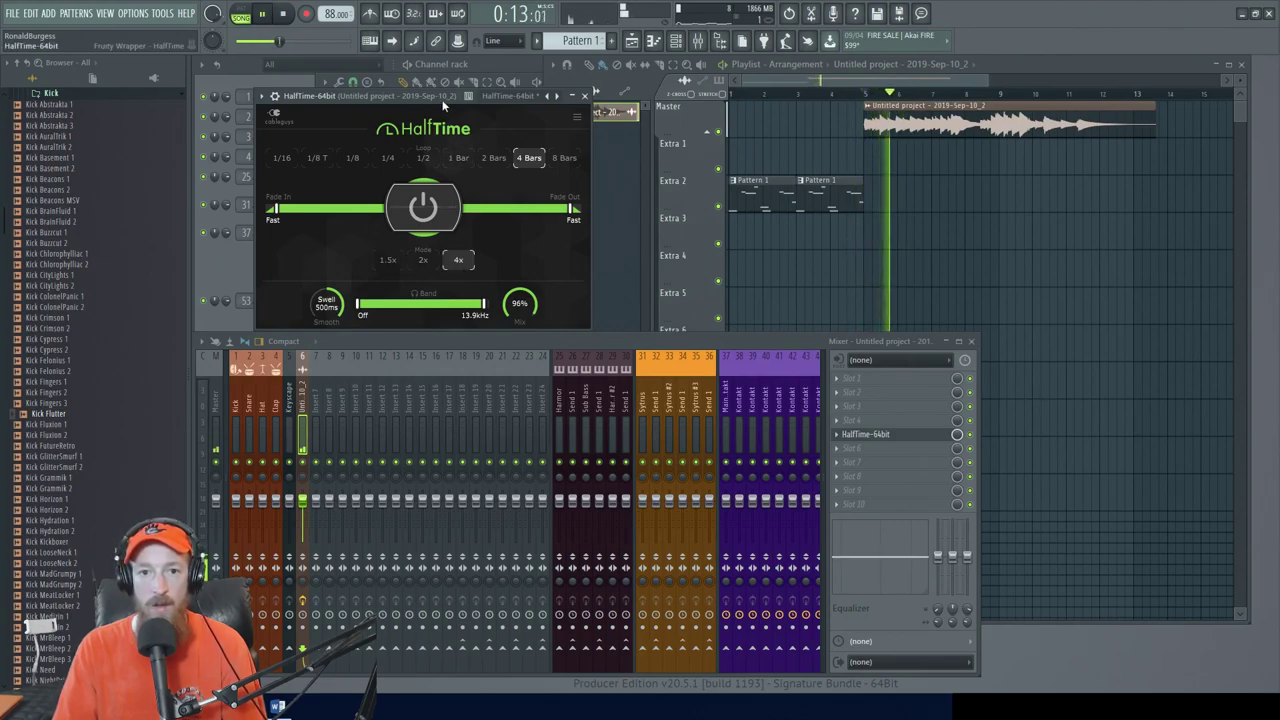
# Set HalfTime's mix to 100%, turn its upper band limit off and replay the melody
pyautogui.moveTo(522, 303); pyautogui.dragTo(519, 288)
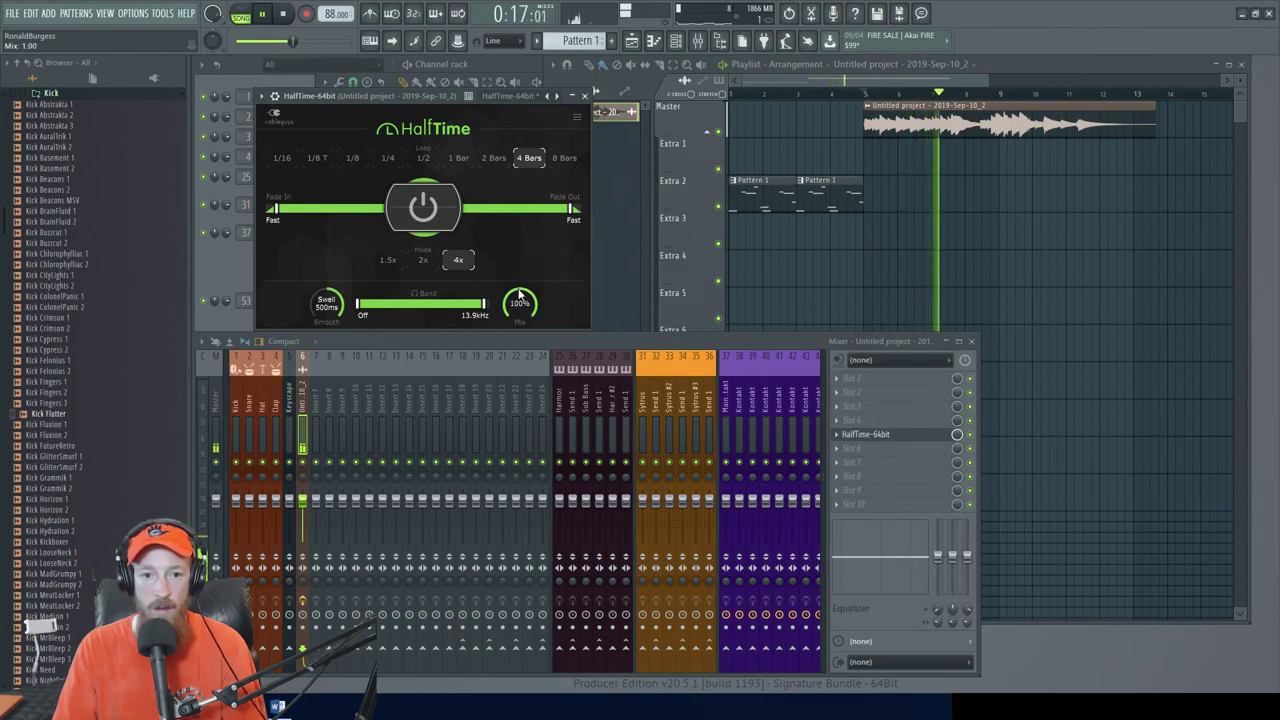
pyautogui.press('space')
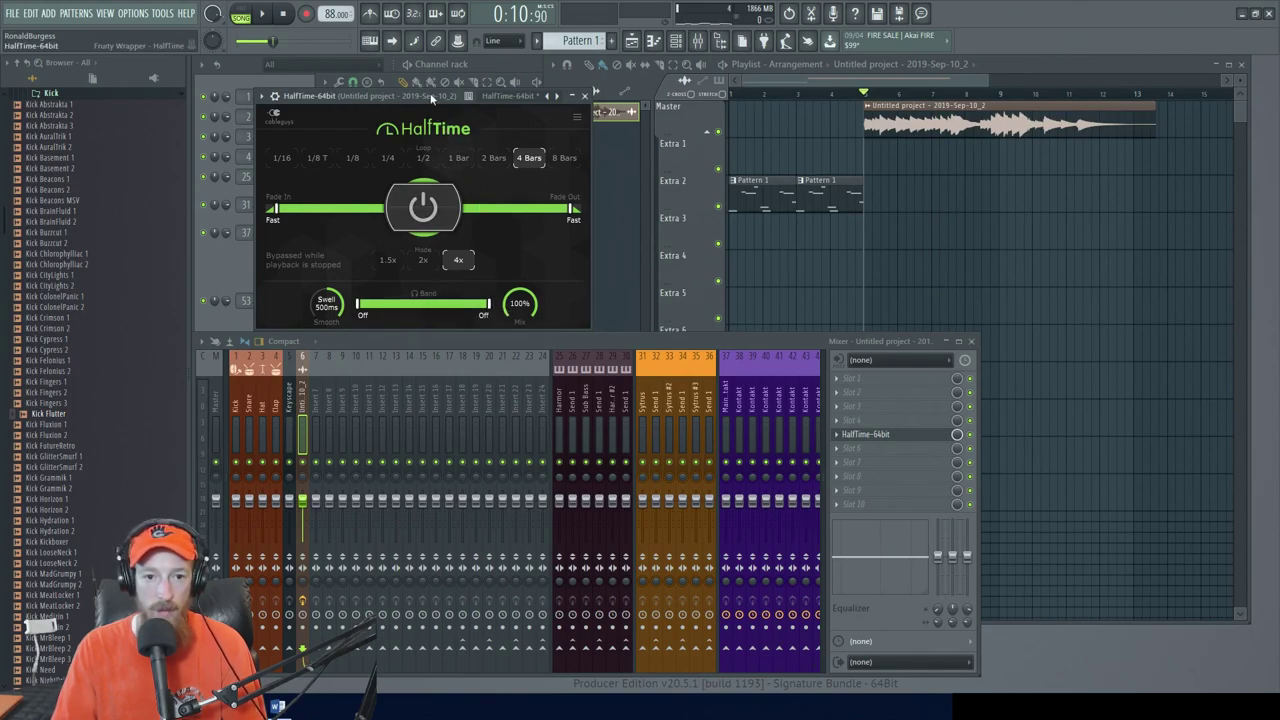
pyautogui.press('space')
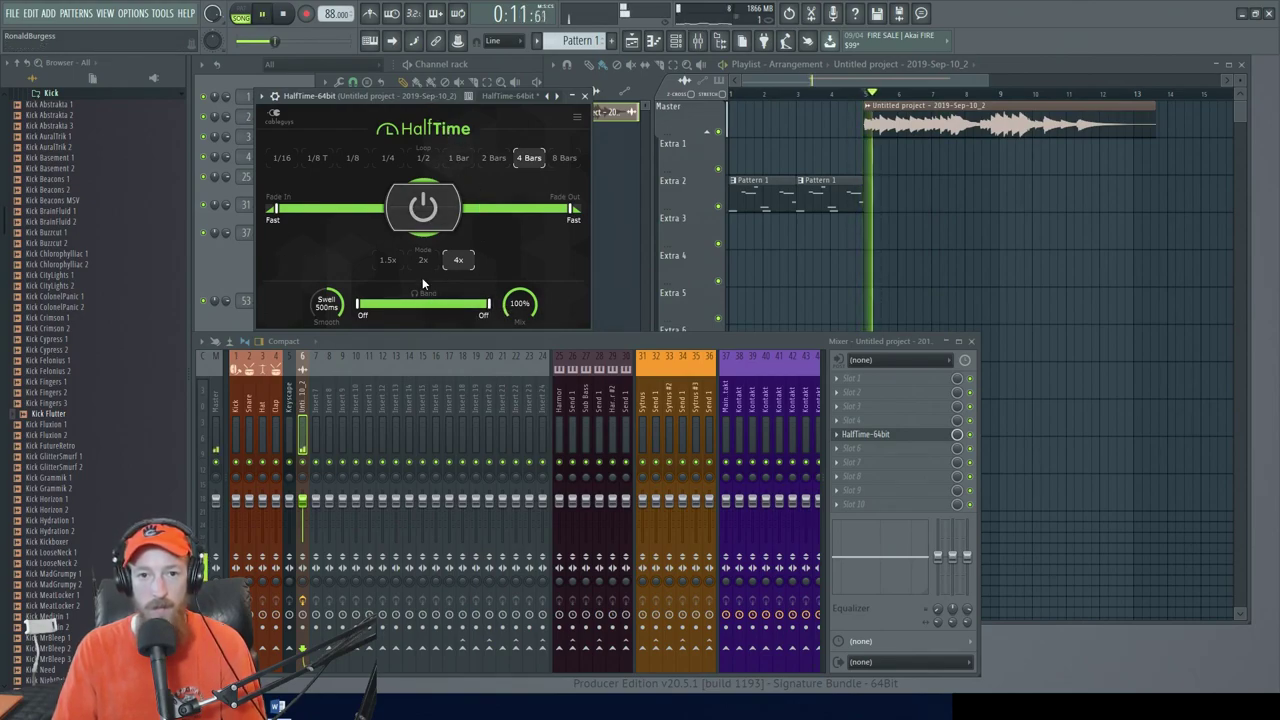
# Try HalfTime loop lengths of 1/2 and 1/8 during playback and set the loop to 1/16
pyautogui.click(423, 159)
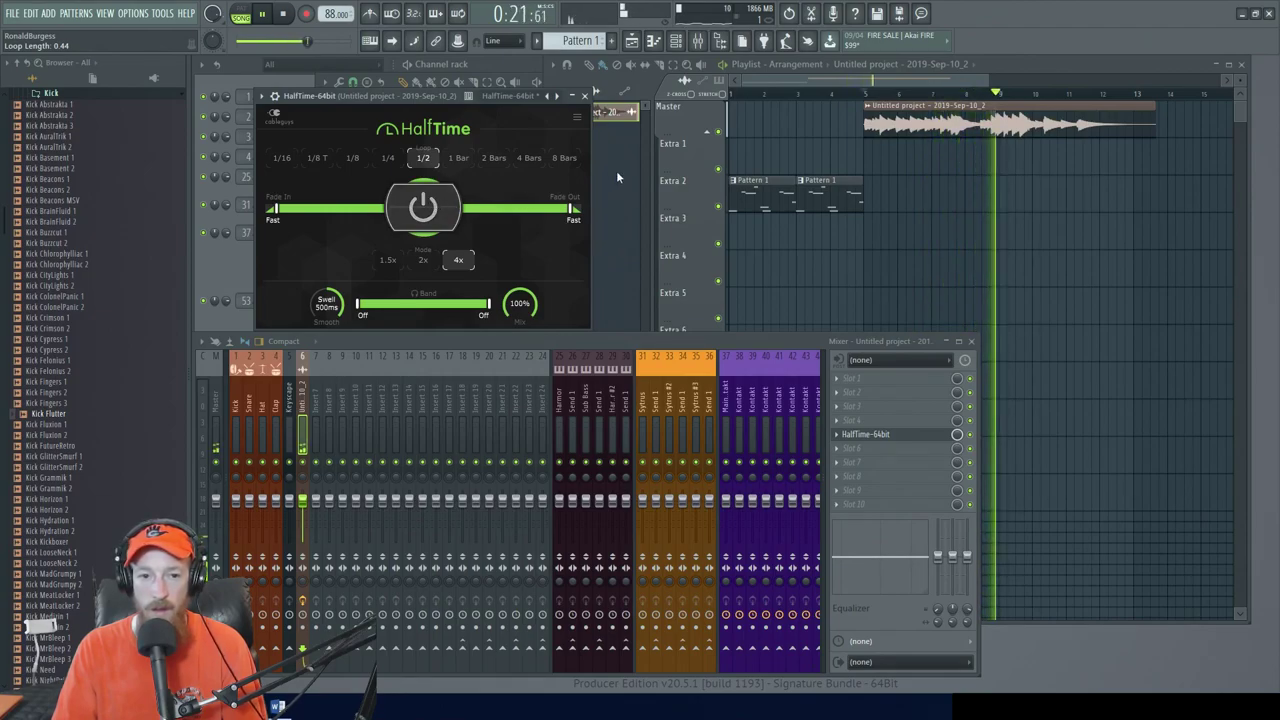
pyautogui.click(370, 159)
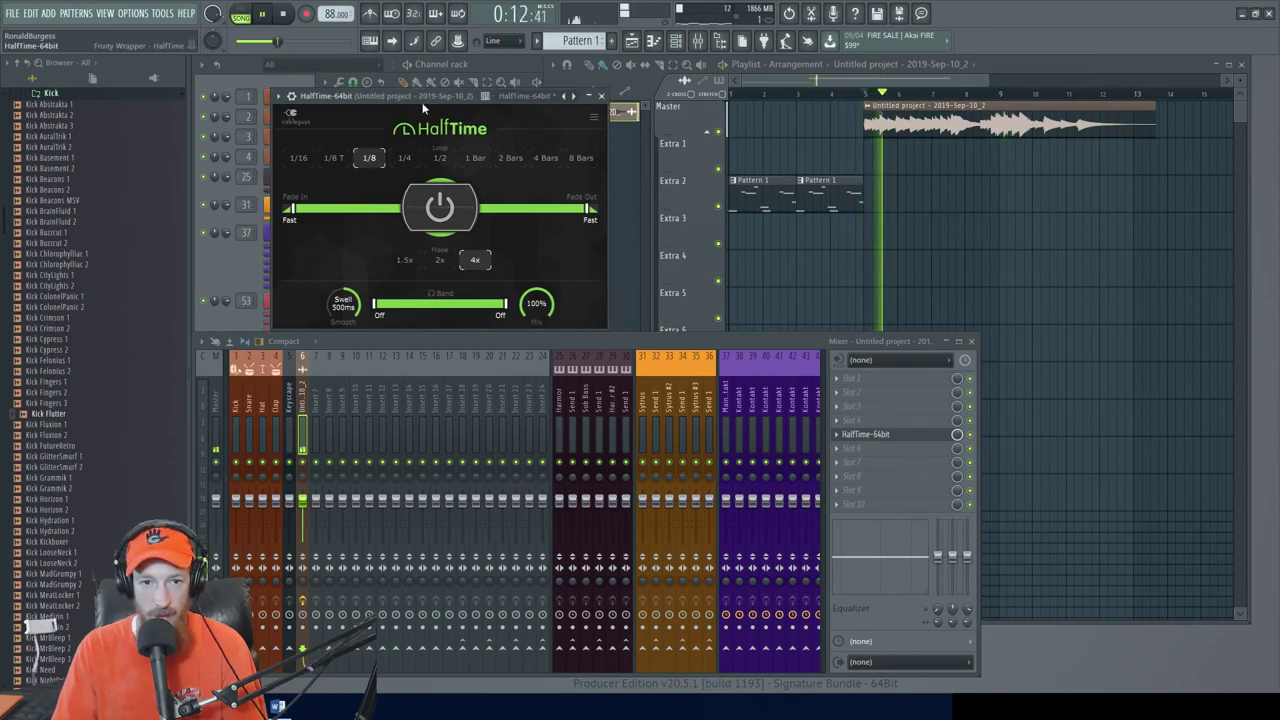
pyautogui.click(298, 164)
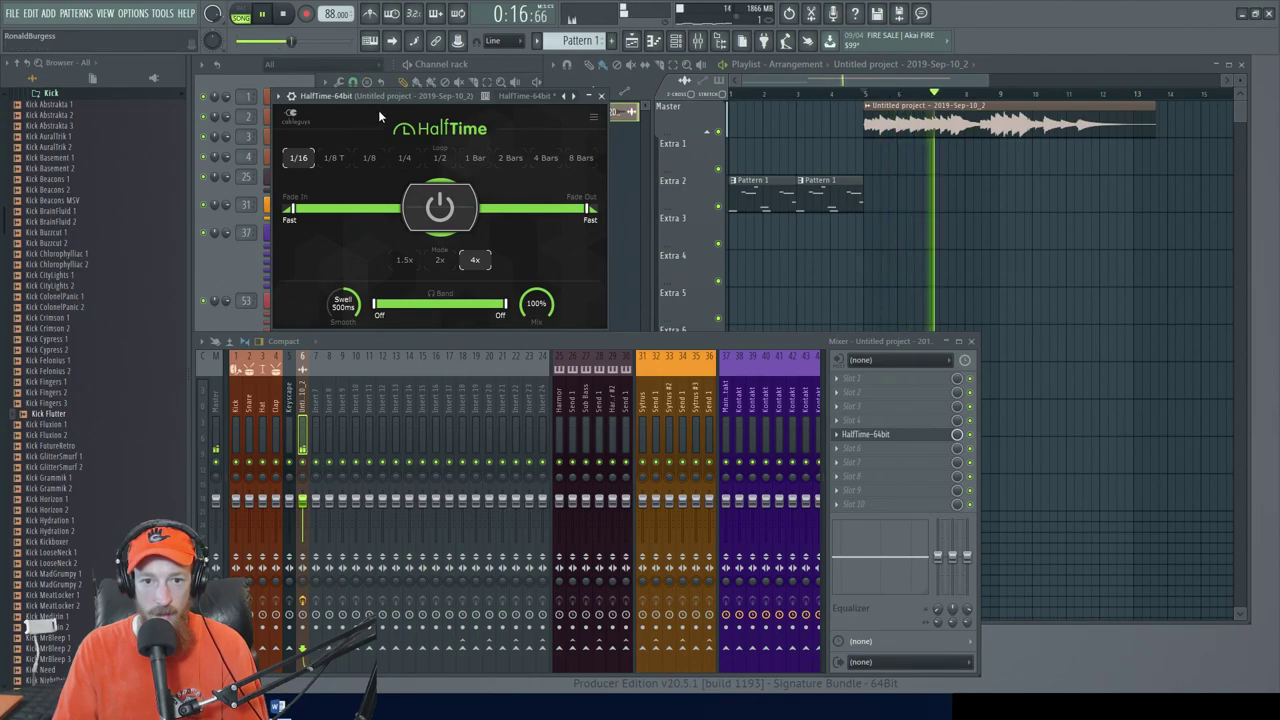
pyautogui.press('space')
# Adjust the channel volume in the melody clip's settings while it plays, and close the settings
pyautogui.doubleClick(933, 128)
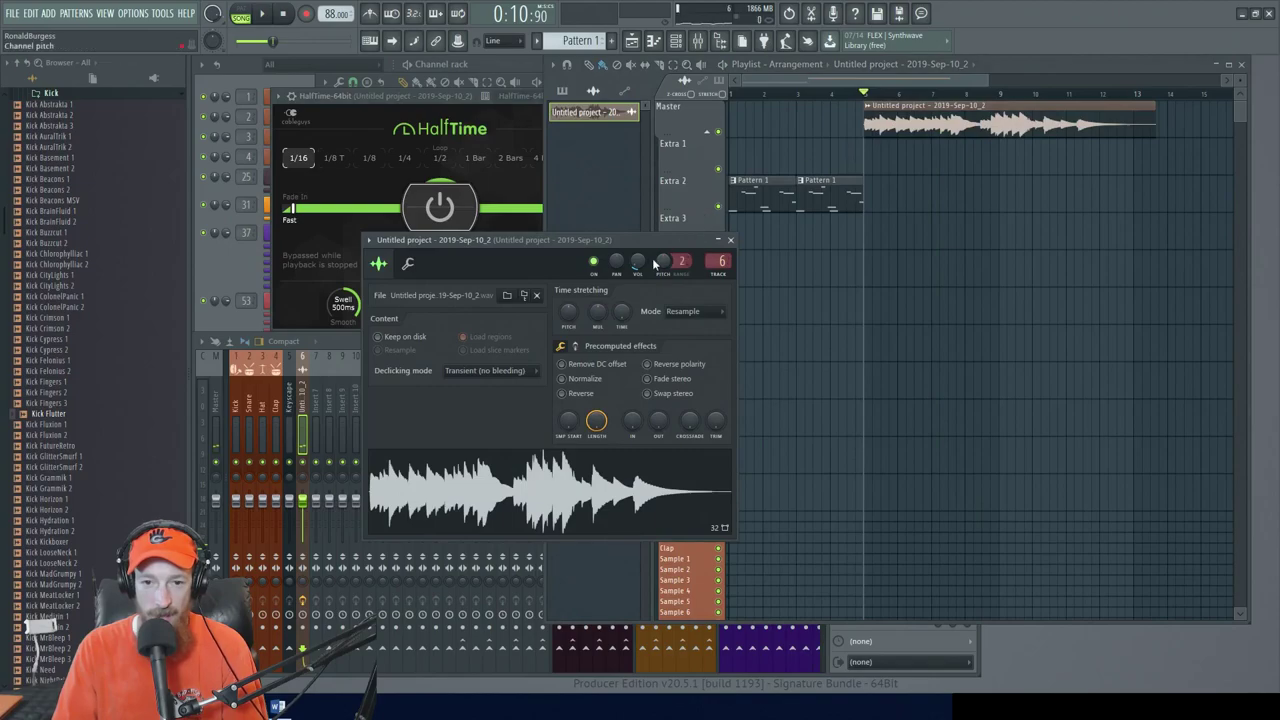
pyautogui.press('space')
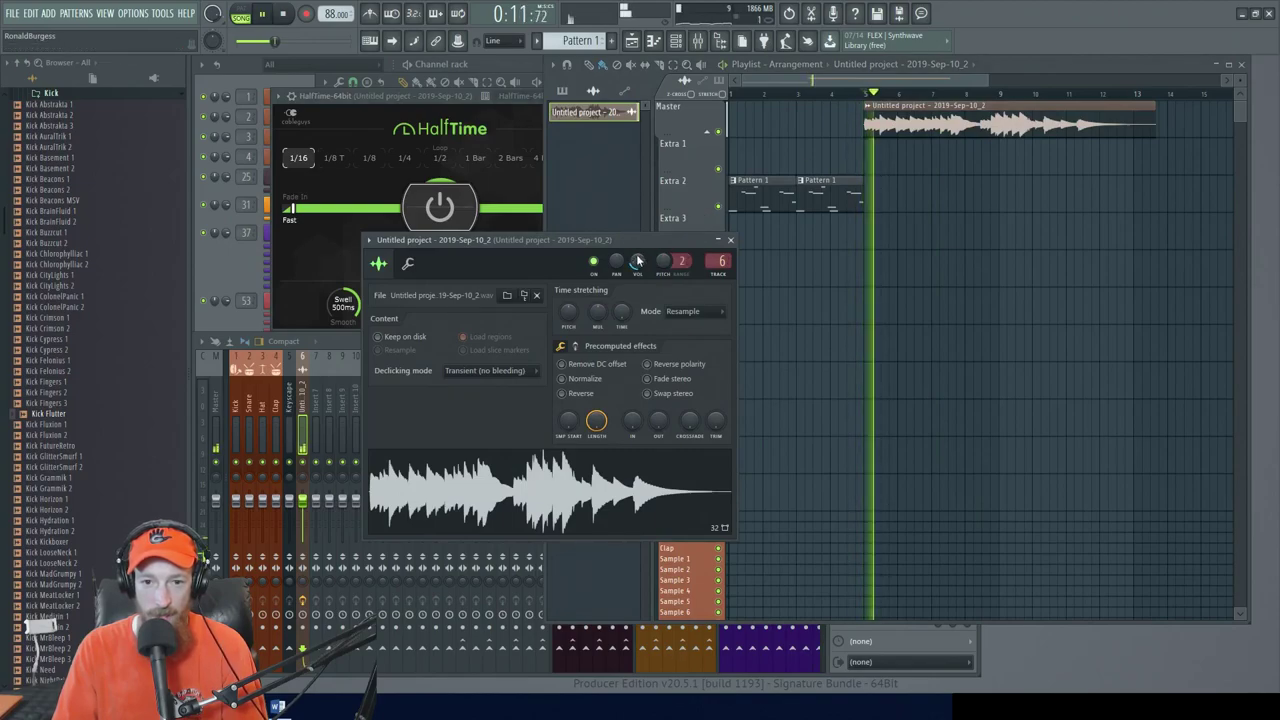
pyautogui.click(730, 240)
pyautogui.press('space')
# Move the melody clip back to bar 1 and trim it to about half a bar
pyautogui.keyDown('ctrl'); pyautogui.scroll(3, 937, 143); pyautogui.keyUp('ctrl')
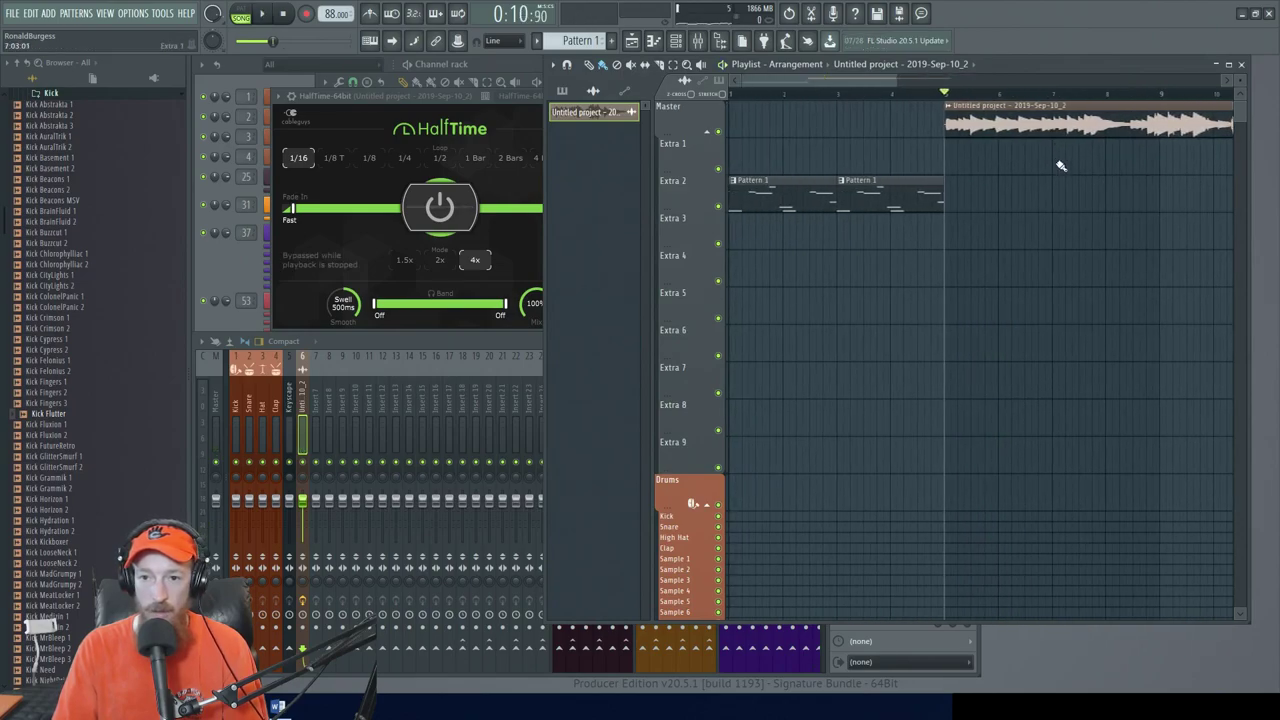
pyautogui.moveTo(1062, 131); pyautogui.dragTo(784, 110)
pyautogui.rightClick(806, 131)
pyautogui.keyDown('ctrl'); pyautogui.scroll(2, 780, 165); pyautogui.keyUp('ctrl')
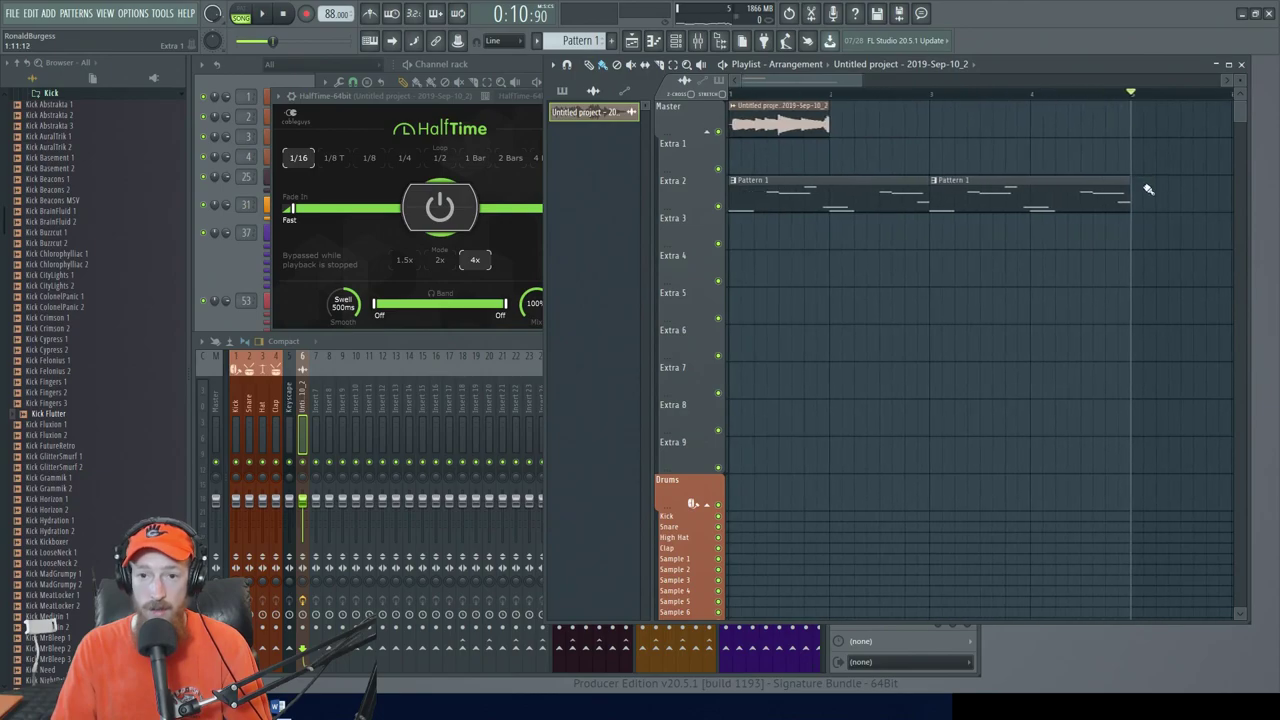
pyautogui.hscroll(-1, 788, 152)
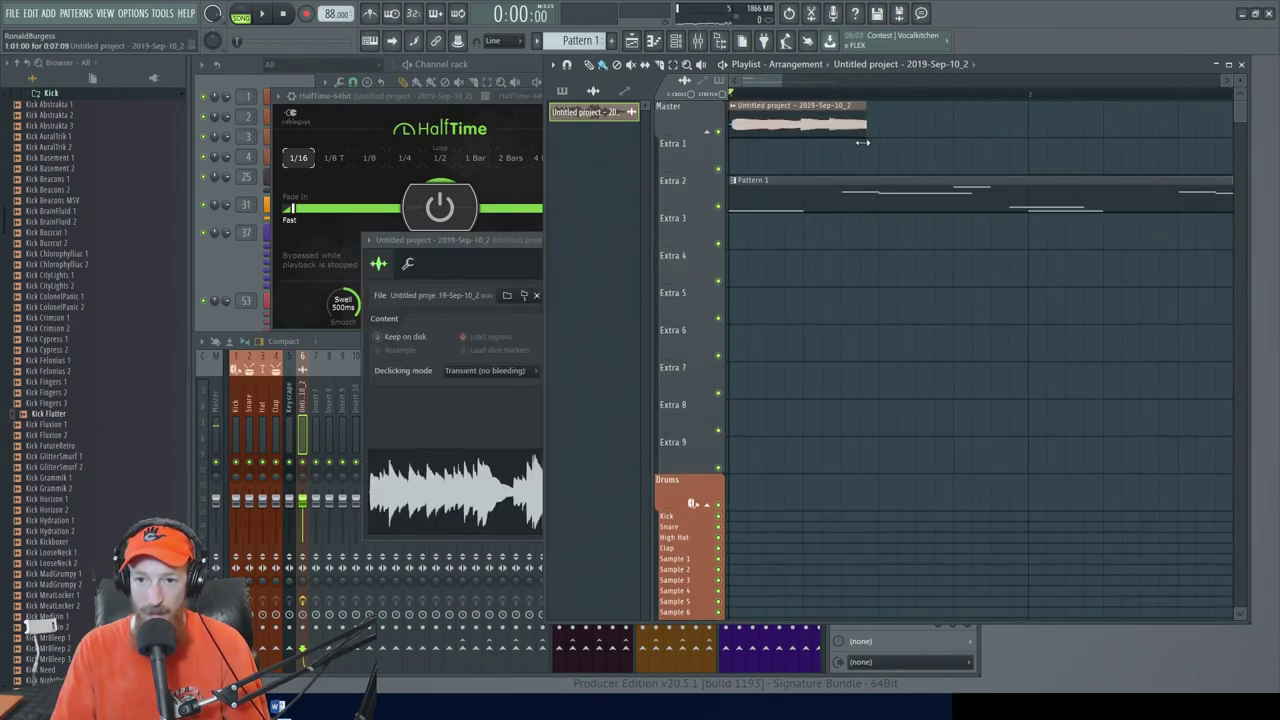
# Set the melody clip's declicking mode to Smooth (bleeding) after trying Generic (bleeding)
pyautogui.click(539, 372)
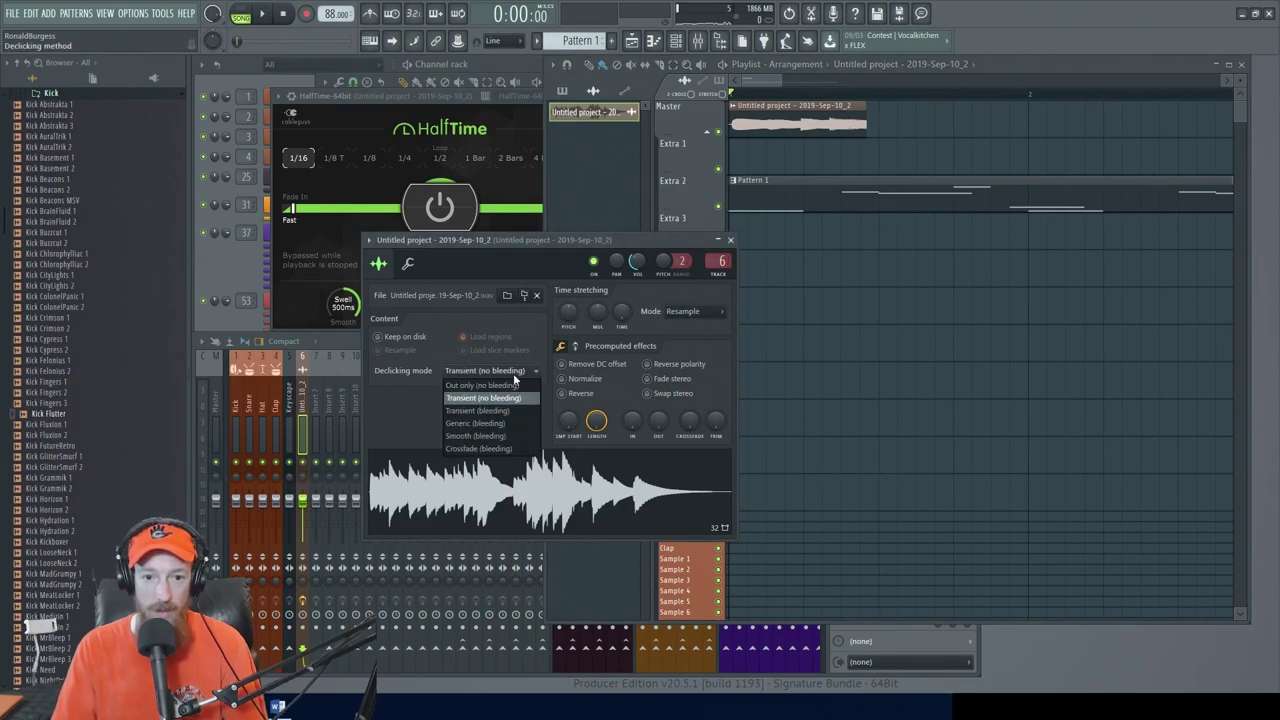
pyautogui.click(478, 423)
pyautogui.click(493, 372)
pyautogui.click(493, 437)
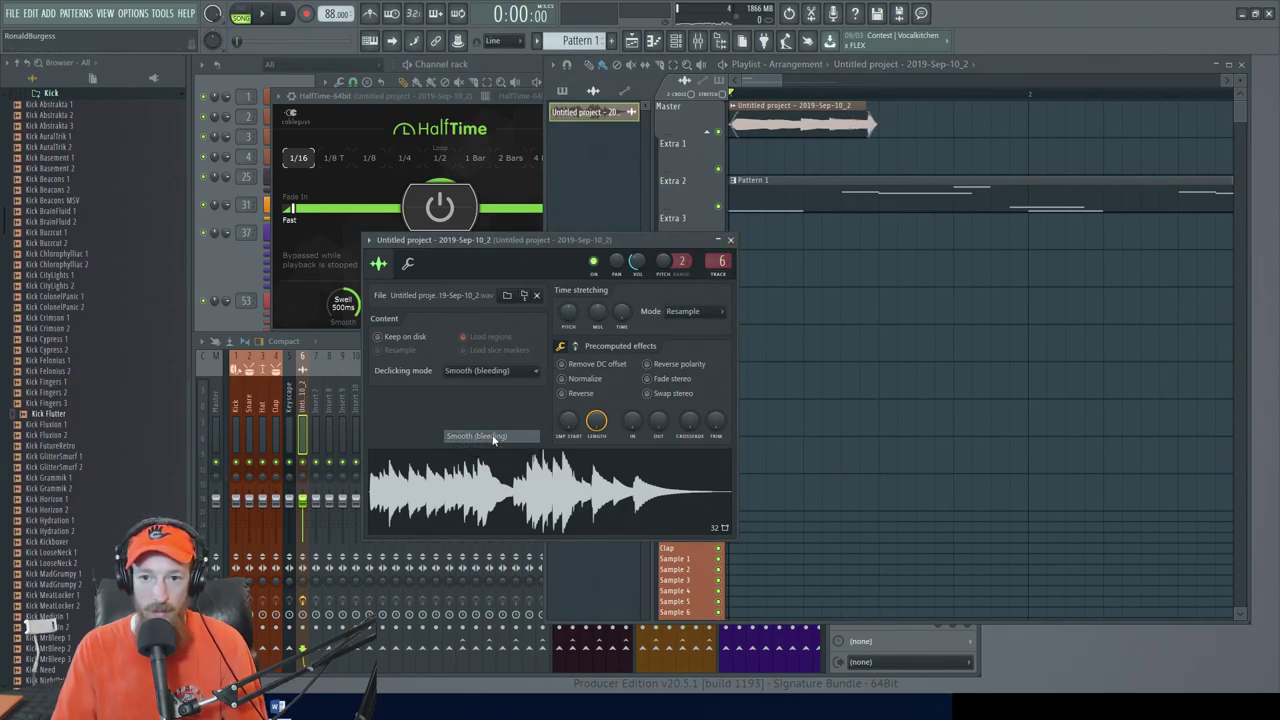
# Shorten the melody clip slightly and place a copy of it halfway through bar 1 on the same track
pyautogui.click(862, 130)
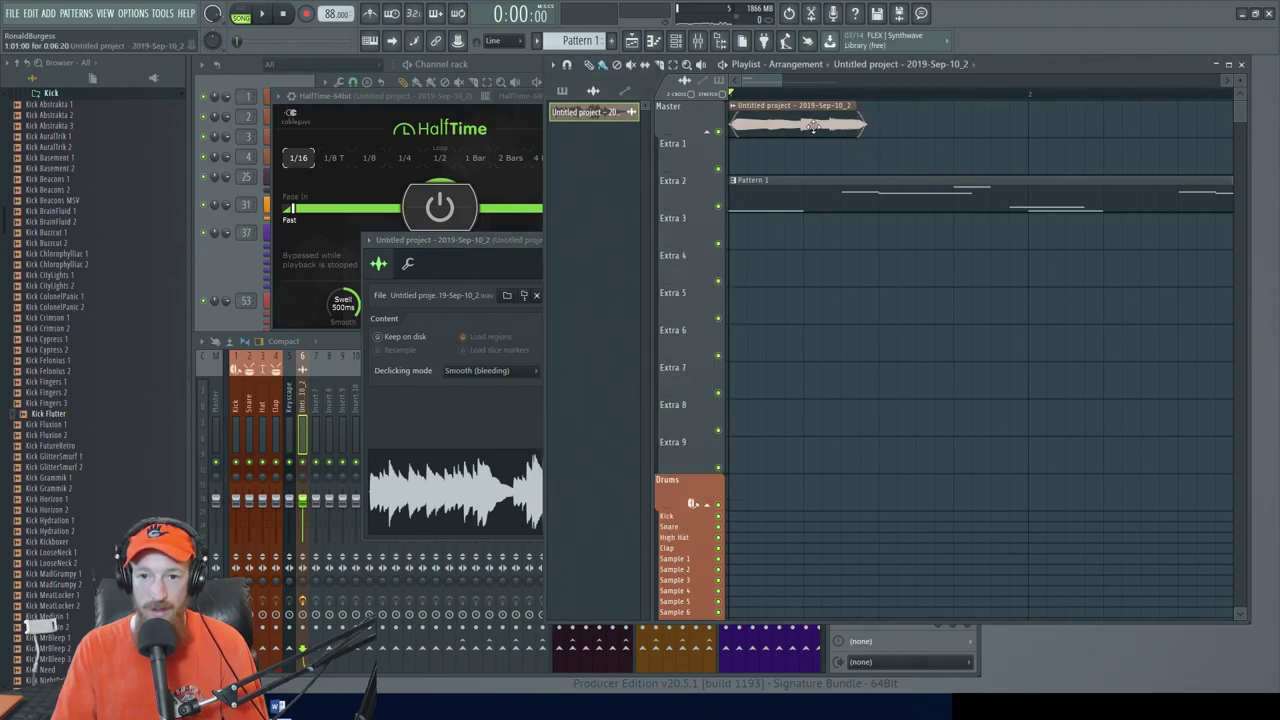
pyautogui.click(776, 124)
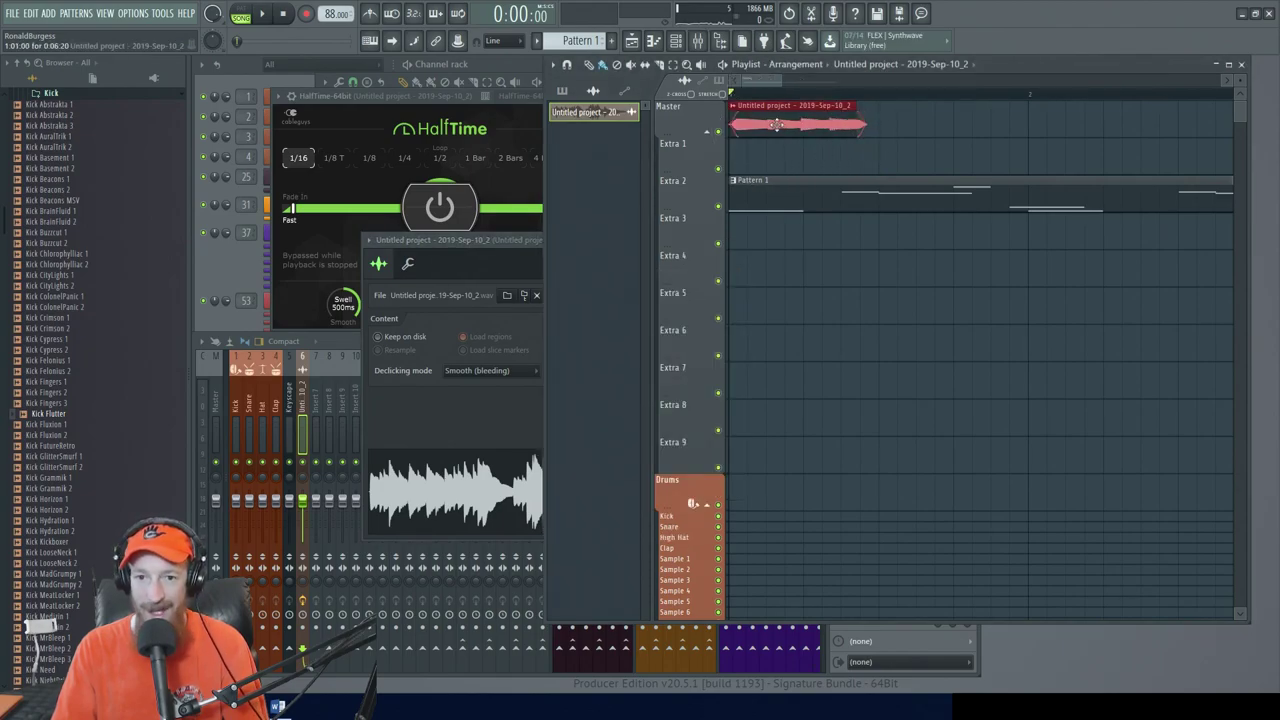
pyautogui.moveTo(749, 115); pyautogui.dragTo(928, 123)
pyautogui.moveTo(797, 115); pyautogui.dragTo(954, 108)
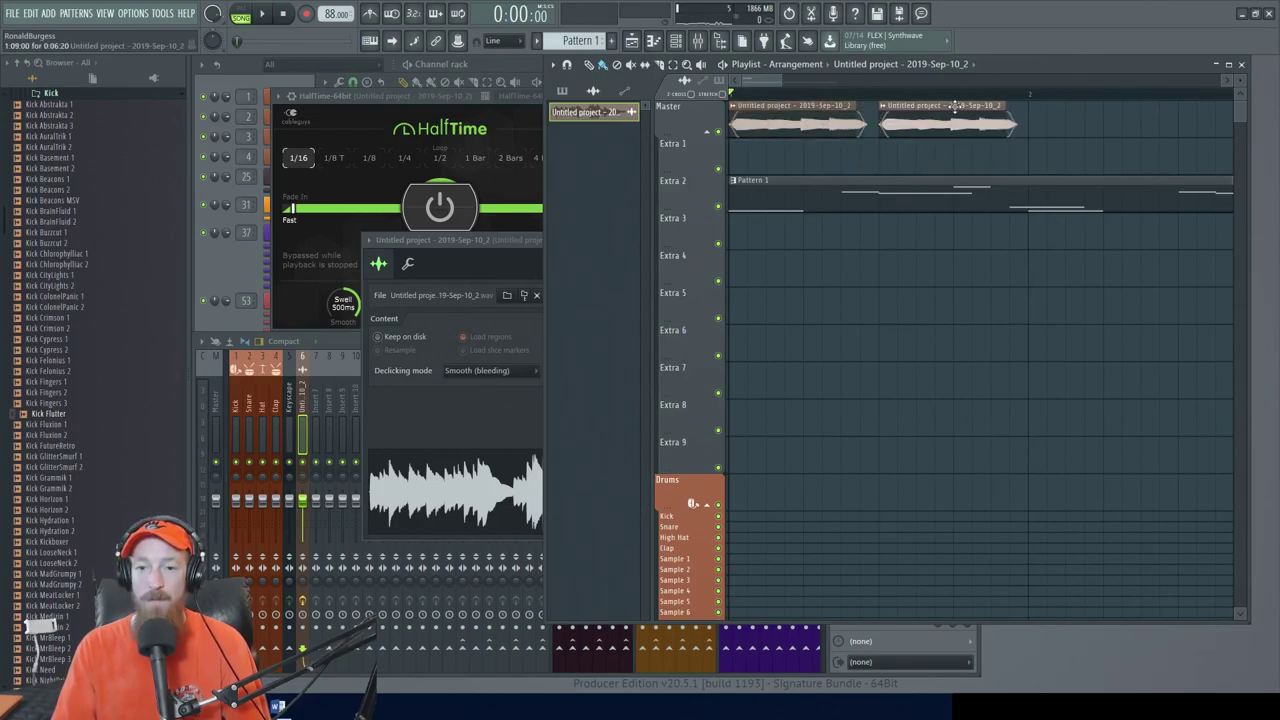
# Listen to both melody clips, slip the audio inside the second one with the Slip tool and replay from the start
pyautogui.press('space')
pyautogui.keyDown('ctrl'); pyautogui.scroll(-2, 880, 158); pyautogui.keyUp('ctrl')
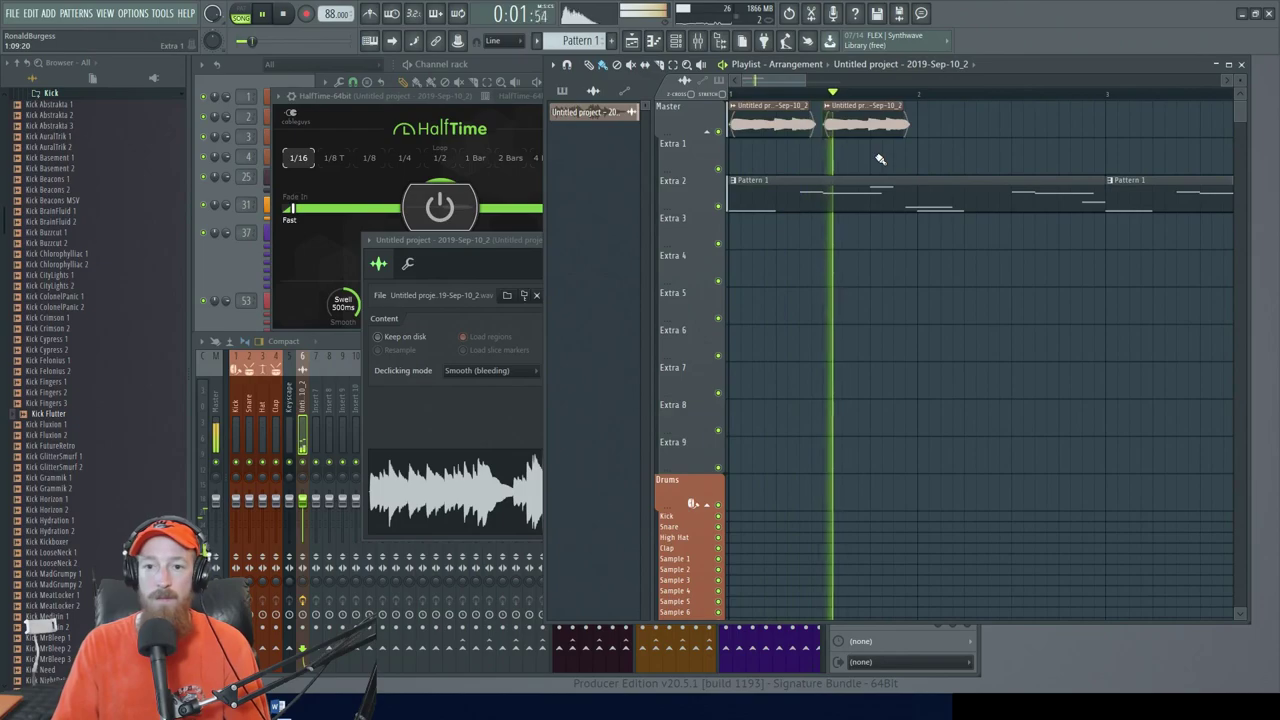
pyautogui.press('space')
pyautogui.rightClick(875, 157)
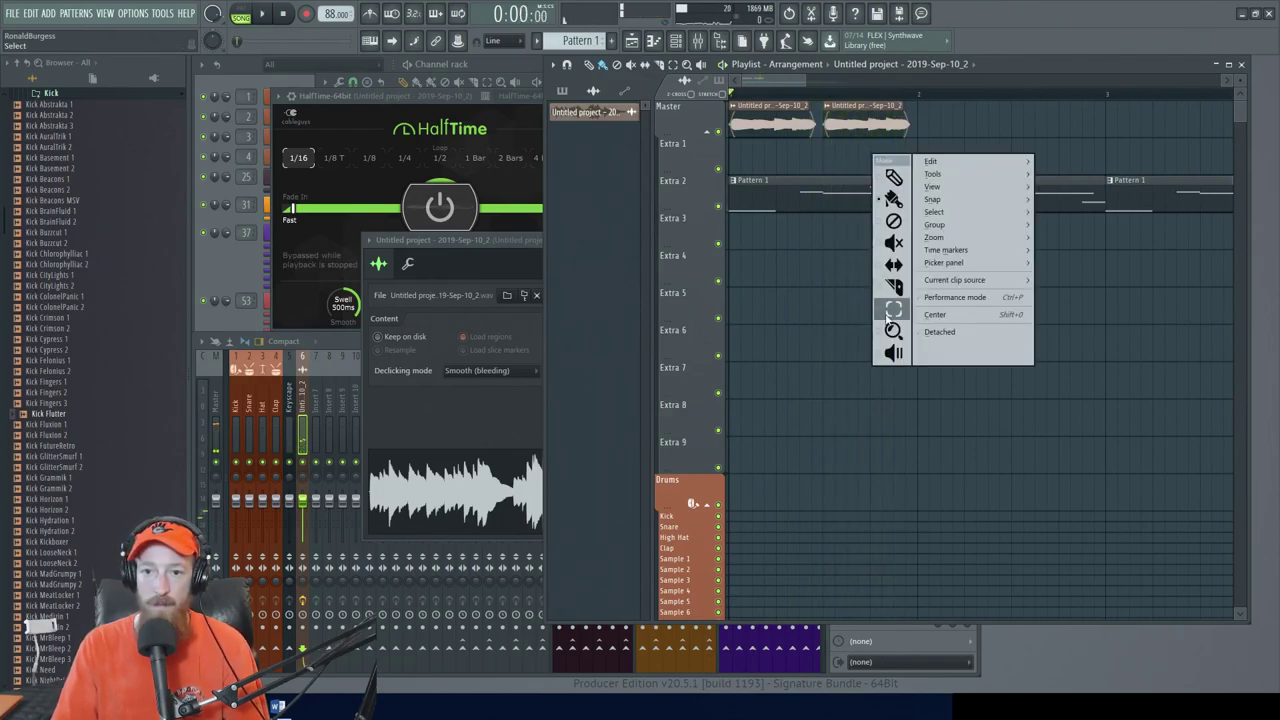
pyautogui.click(893, 266)
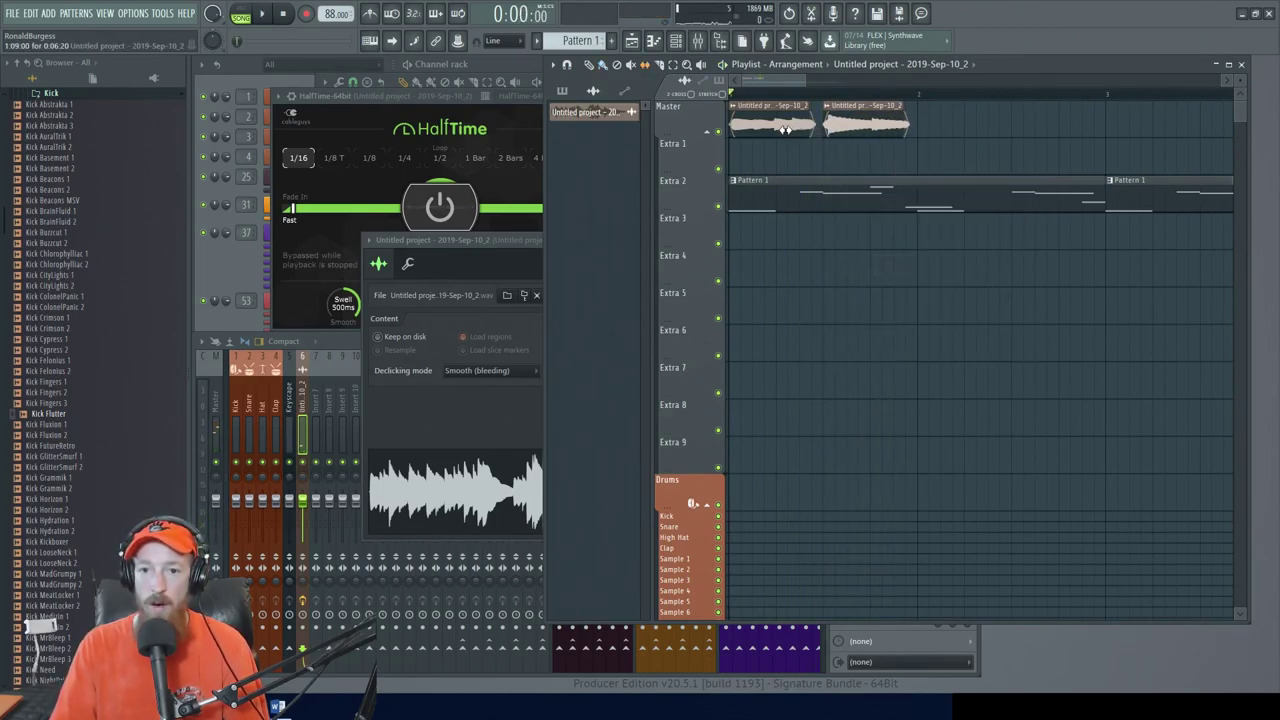
pyautogui.press('space')
pyautogui.press('space')
pyautogui.press('space')
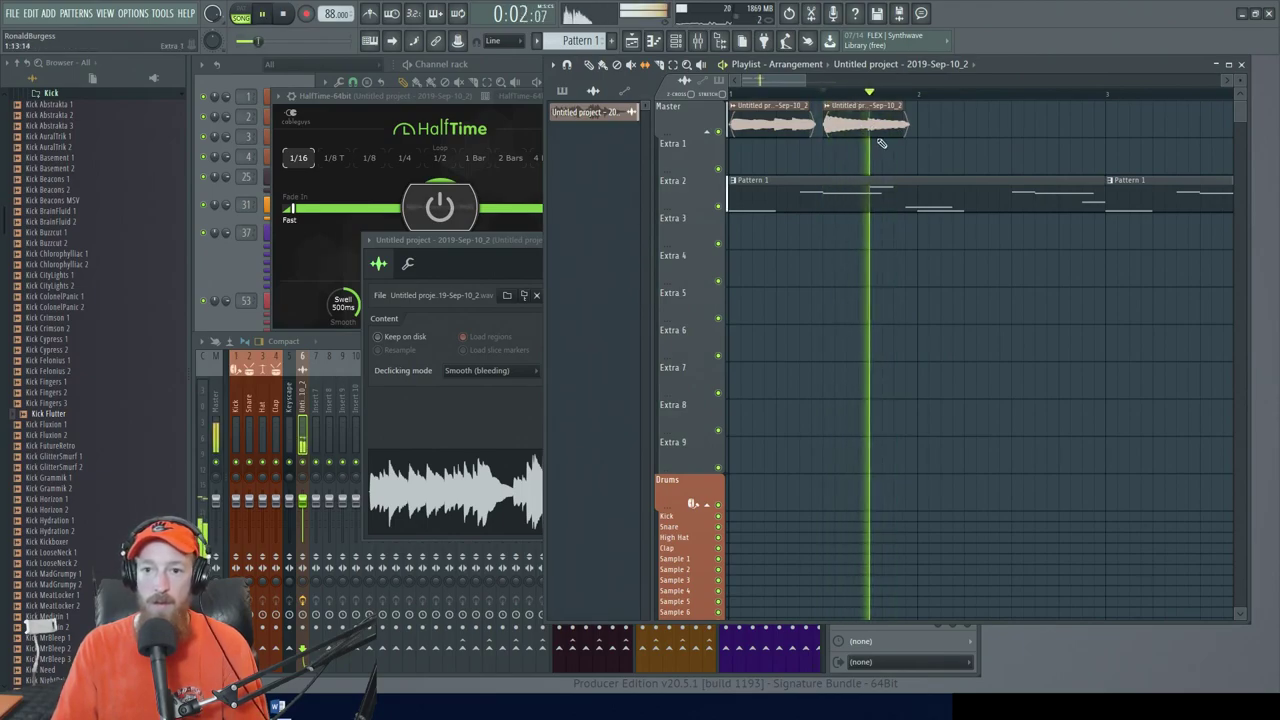
# Play back the melody chops over the bass pattern and review their arrangement across the first bars
pyautogui.press('space')
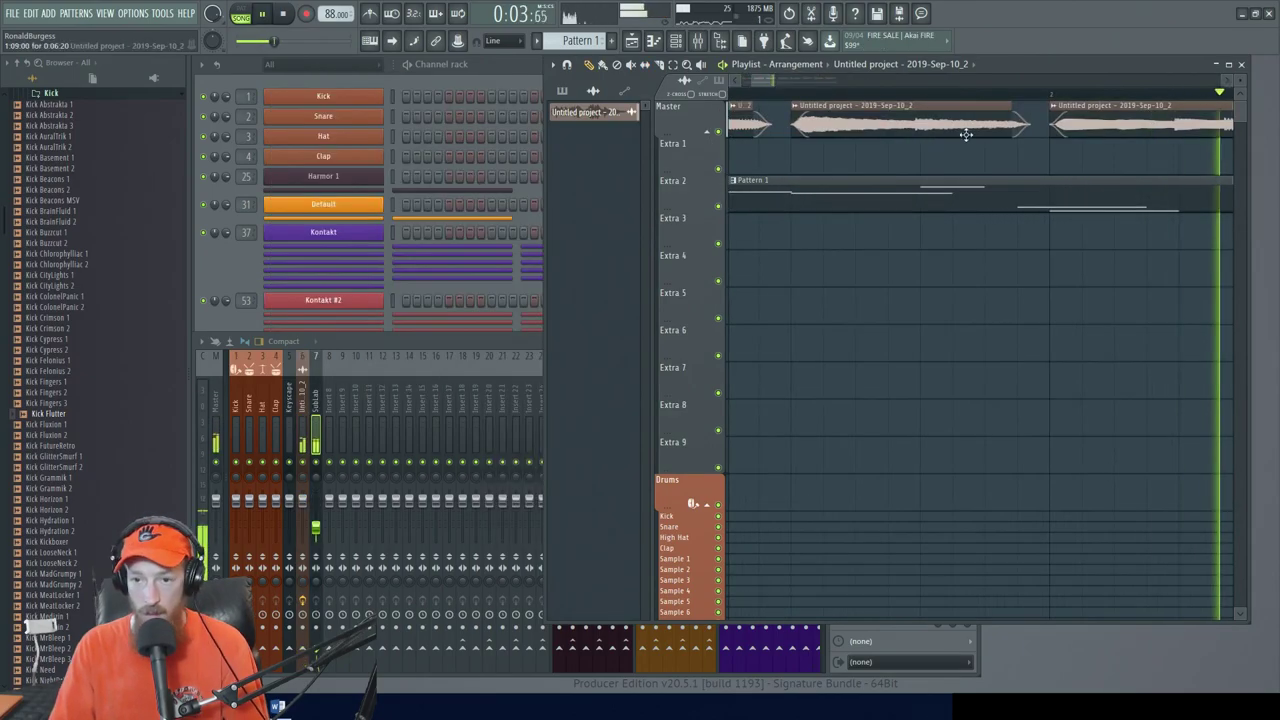
pyautogui.press('space')
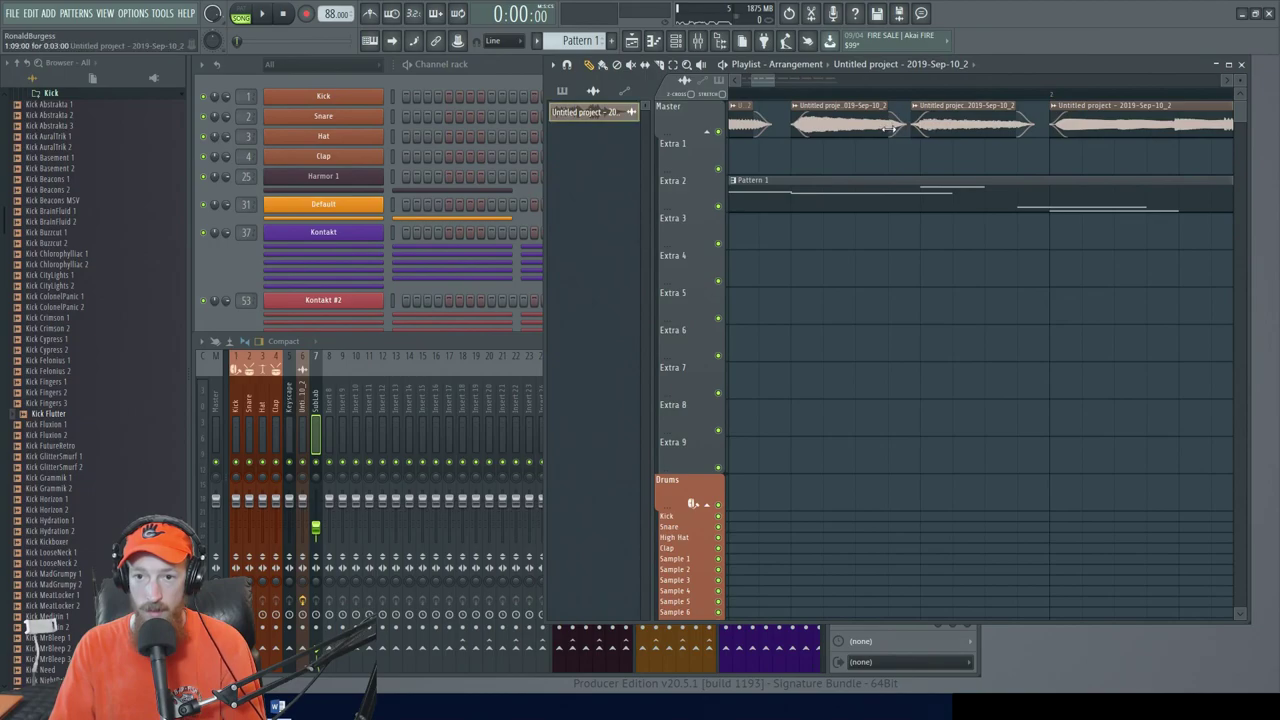
pyautogui.hscroll(2, 916, 133)
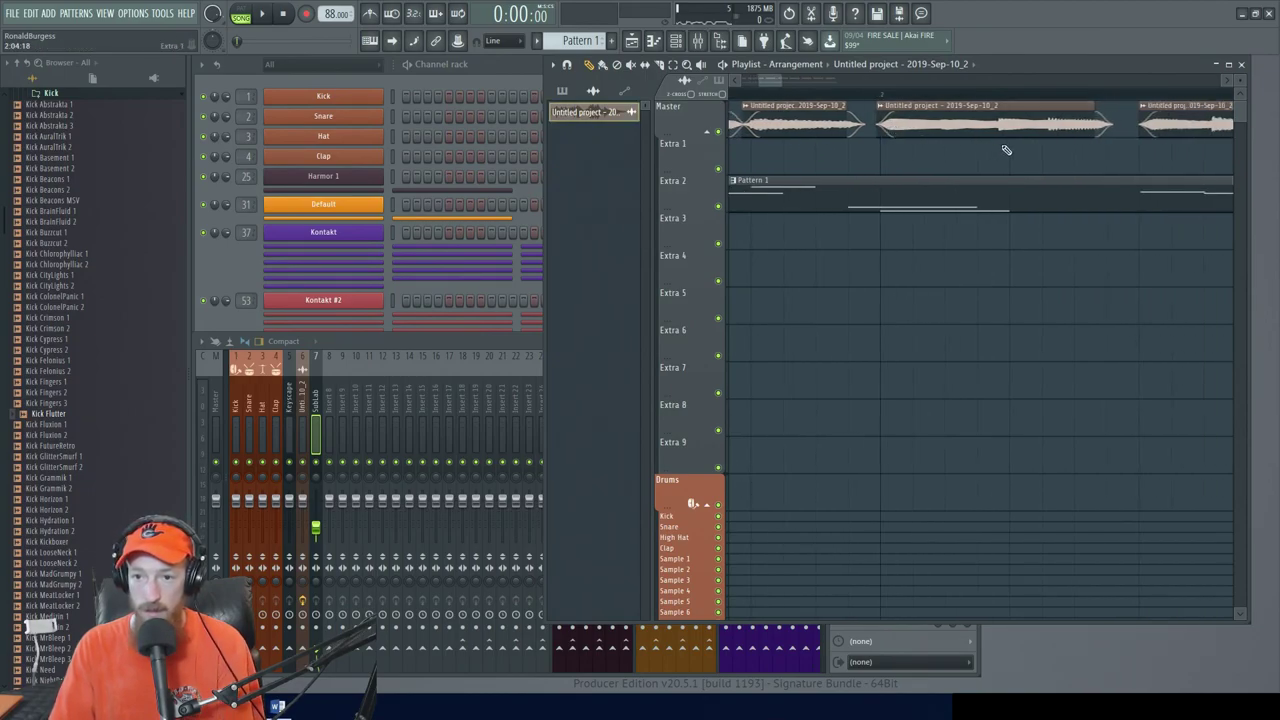
pyautogui.scroll(-3, 985, 128)
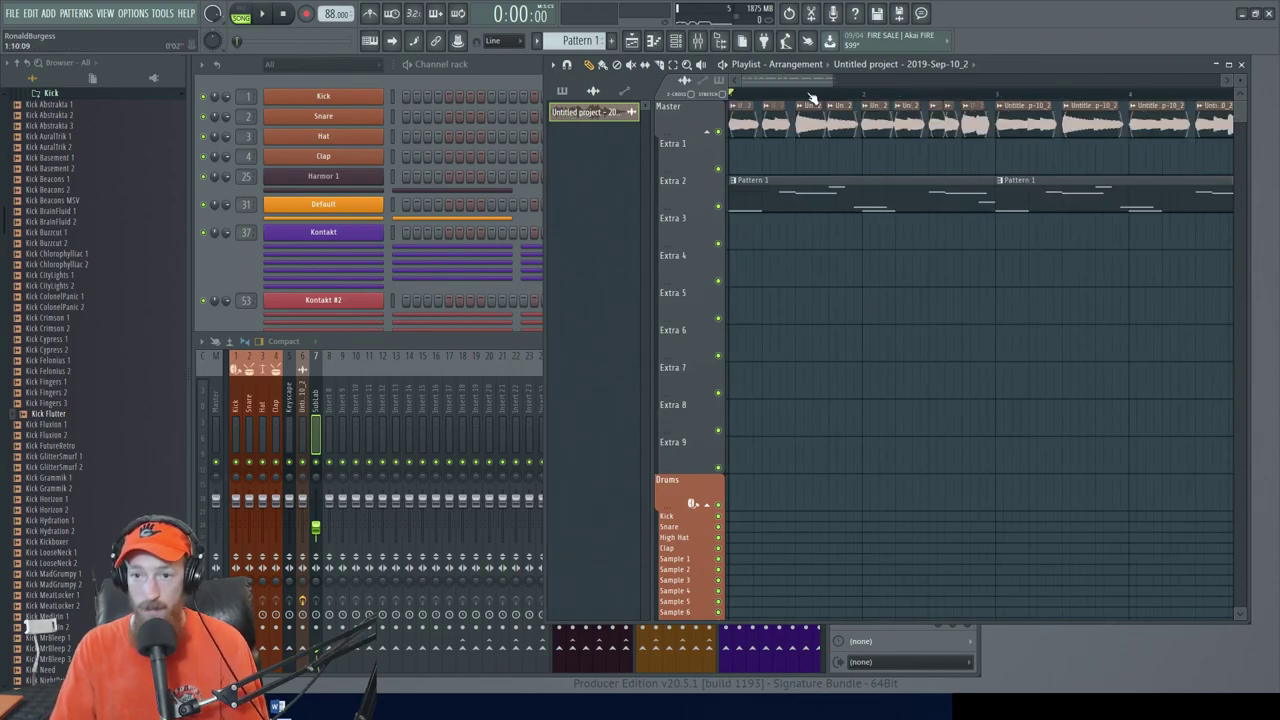
# Replace the old melody clips from bar 3 onward with a duplicate of the chopped two-bar melody section, aligned to bar 3
pyautogui.press('space')
pyautogui.rightClick(931, 123)
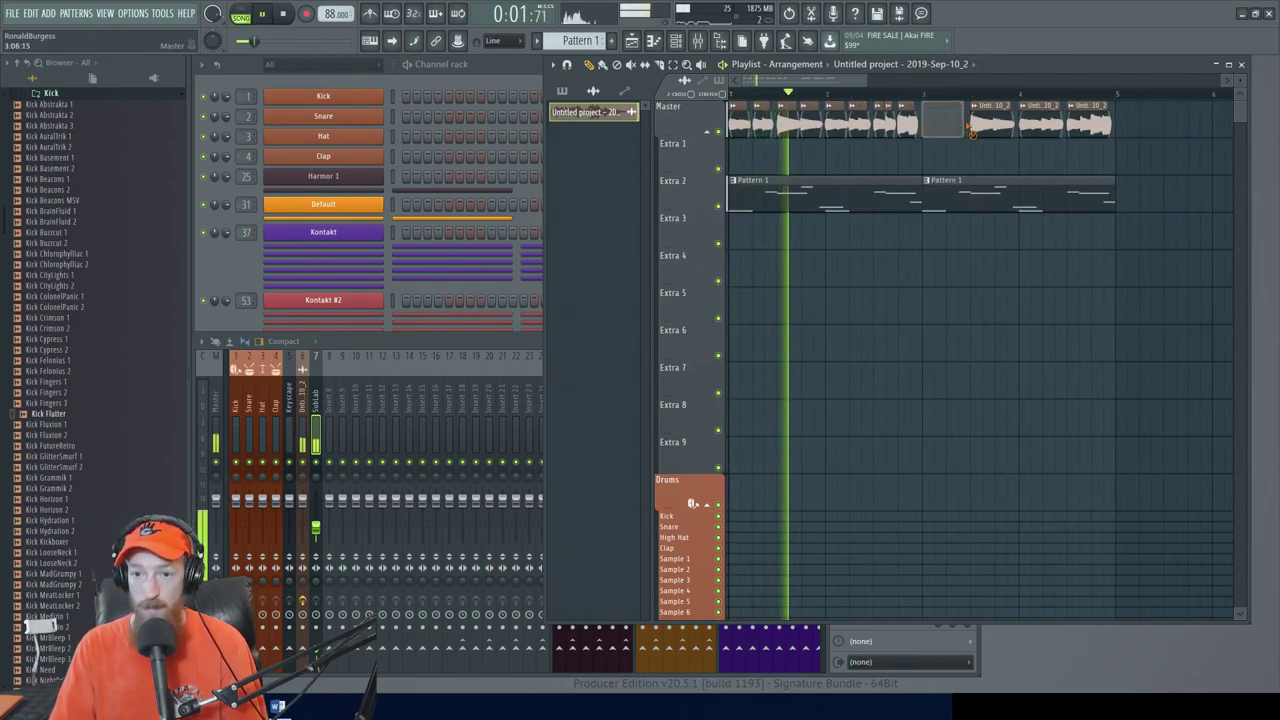
pyautogui.moveTo(943, 125); pyautogui.dragTo(730, 155)
pyautogui.hotkey('ctrl', 'b')
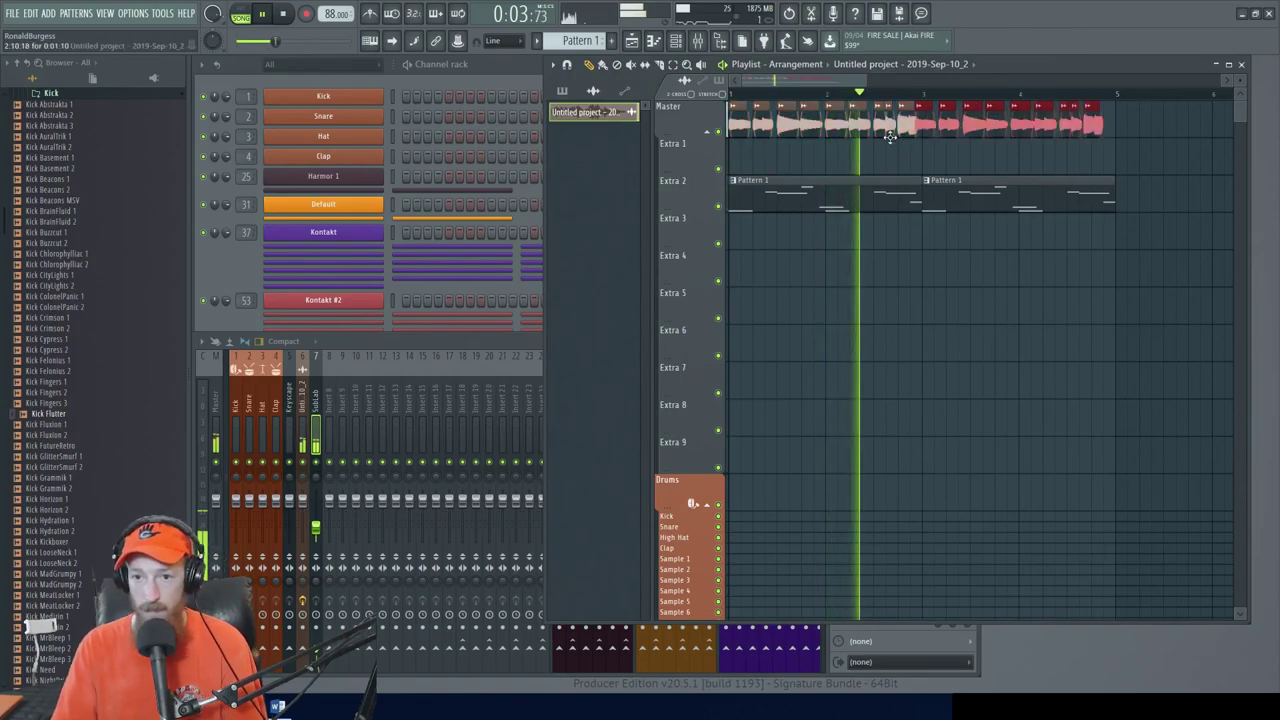
pyautogui.scroll(2, 923, 134)
pyautogui.press('space')
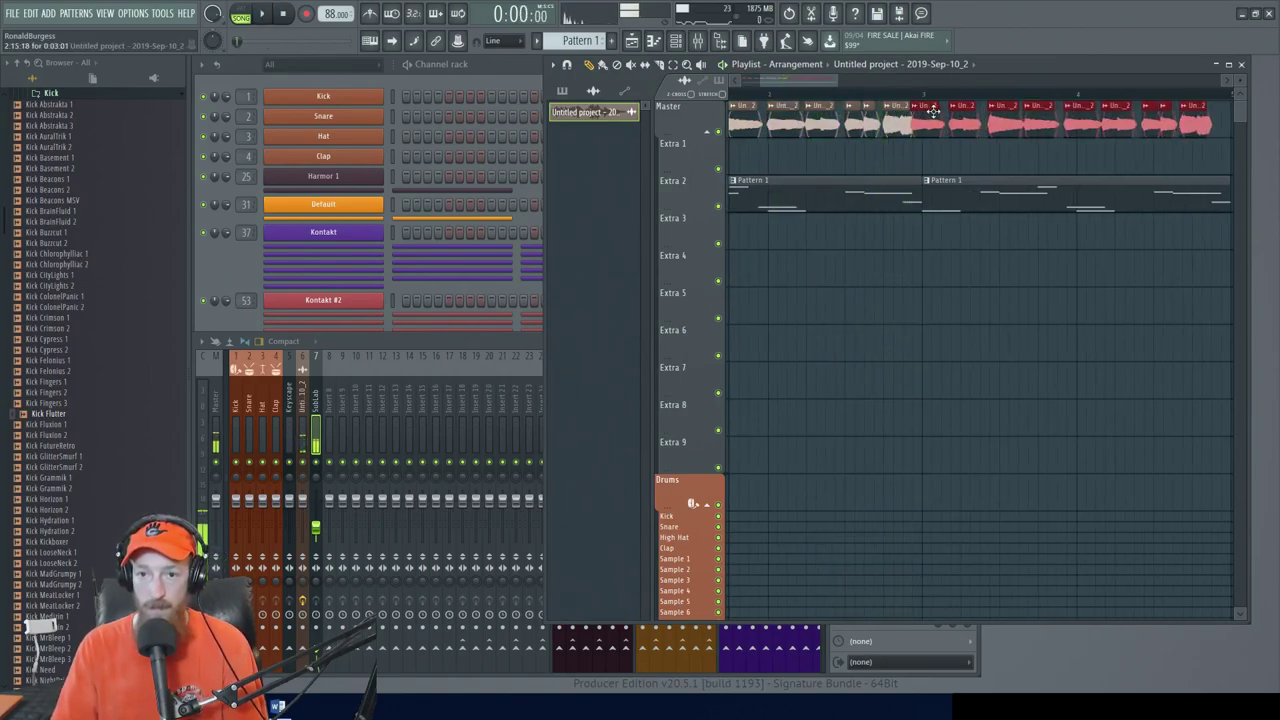
pyautogui.scroll(-3, 929, 129)
pyautogui.scroll(2, 800, 122)
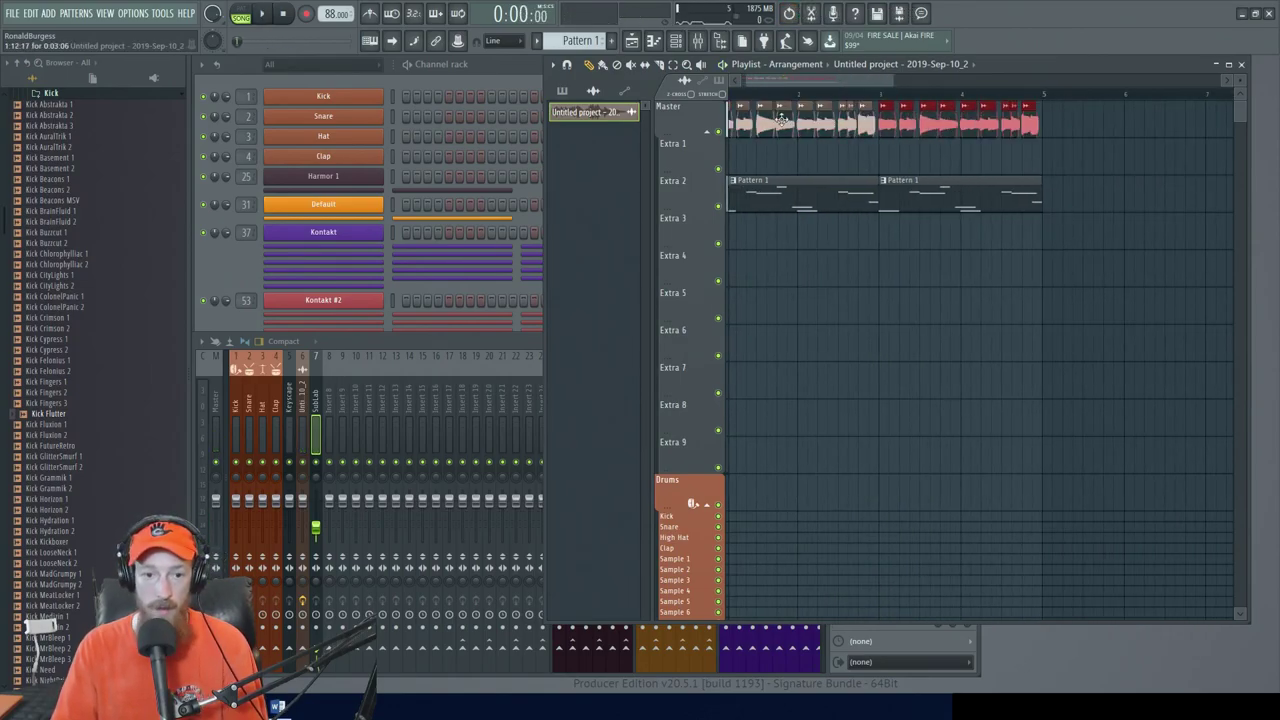
# Open HalfTime on the melody's mixer track, set its mode to 2x and lower the band's upper limit to 10.6 kHz during playback
pyautogui.click(440, 347)
pyautogui.click(303, 410)
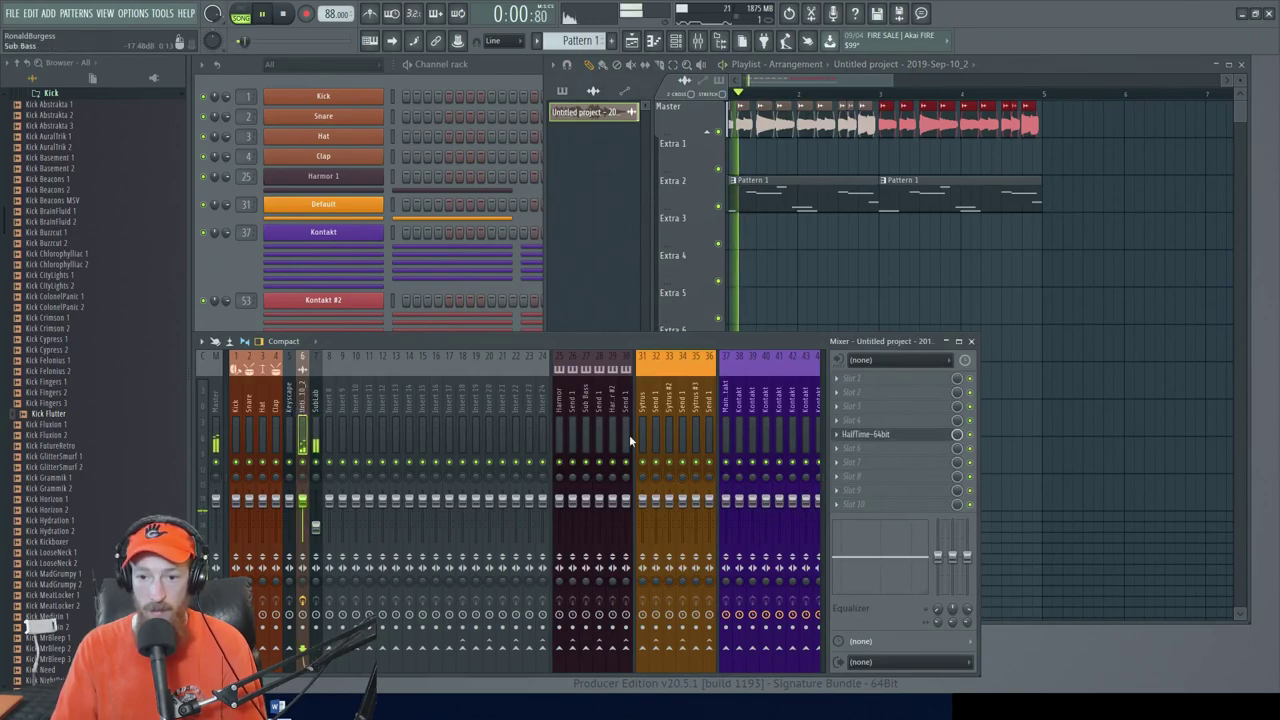
pyautogui.click(866, 434)
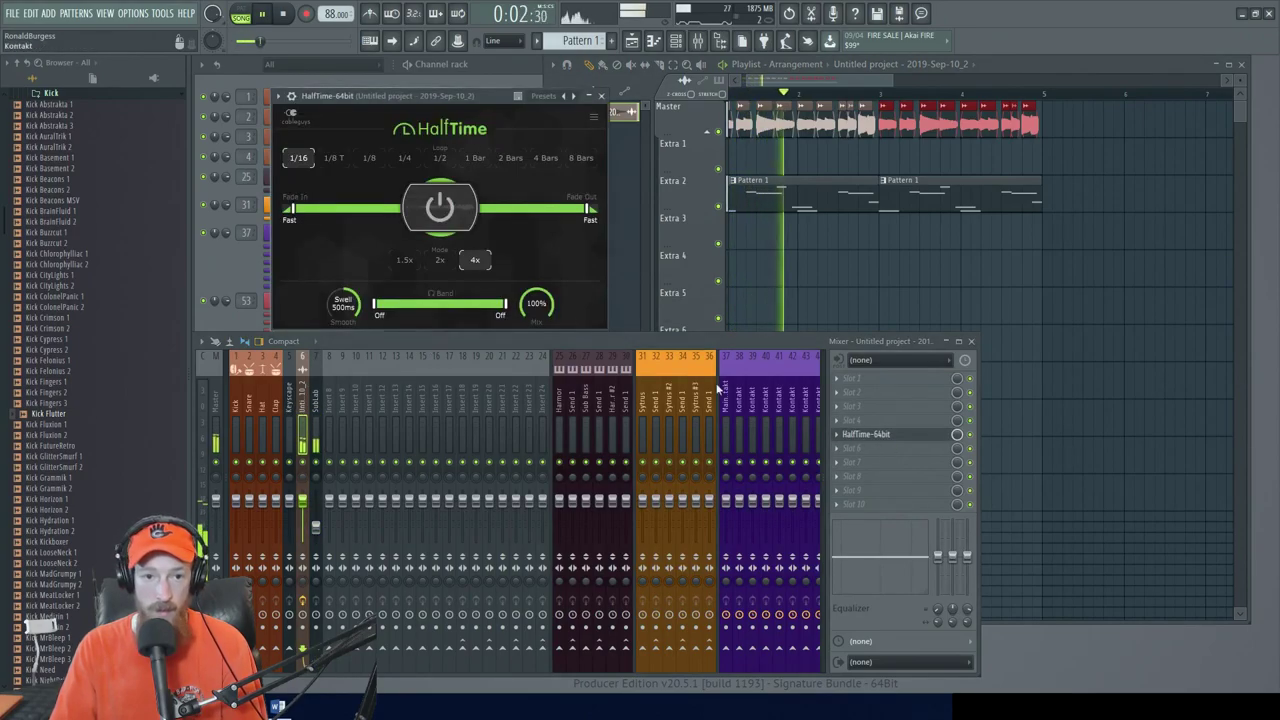
pyautogui.click(331, 160)
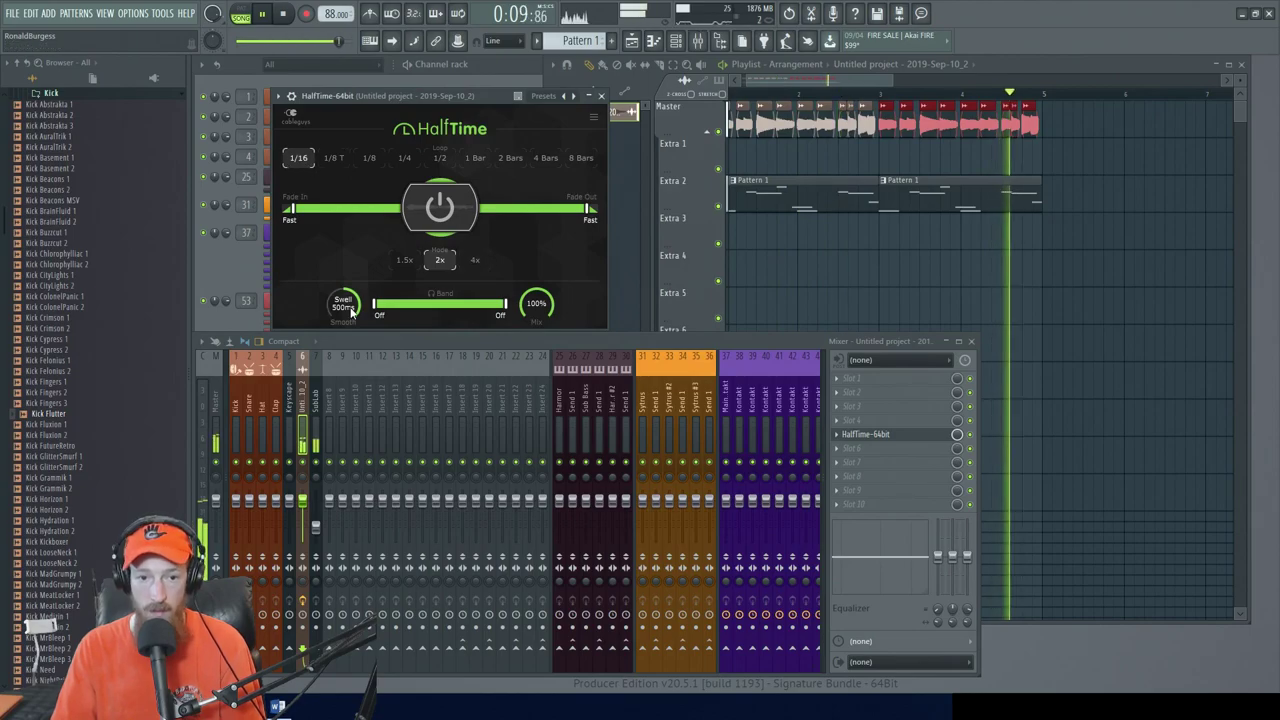
pyautogui.moveTo(505, 303)
pyautogui.mouseDown()
pyautogui.moveTo(486, 304)
pyautogui.moveTo(493, 316)
pyautogui.mouseUp()
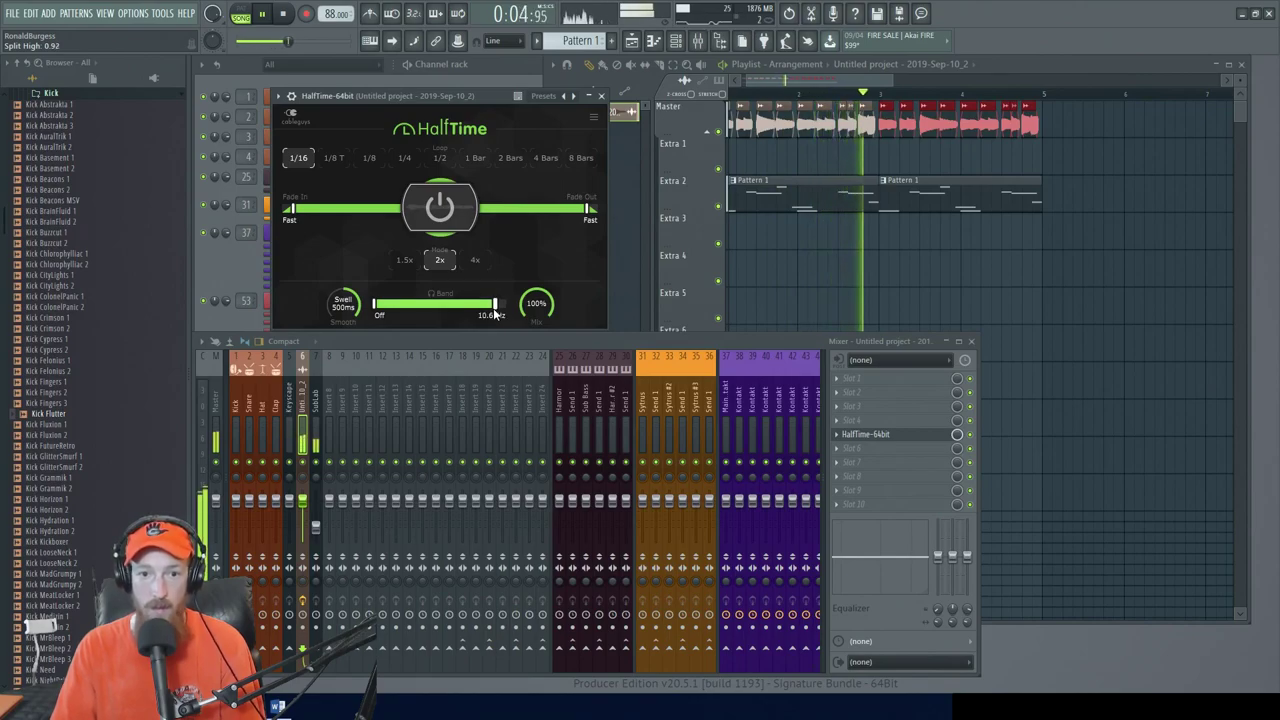
pyautogui.press('space')
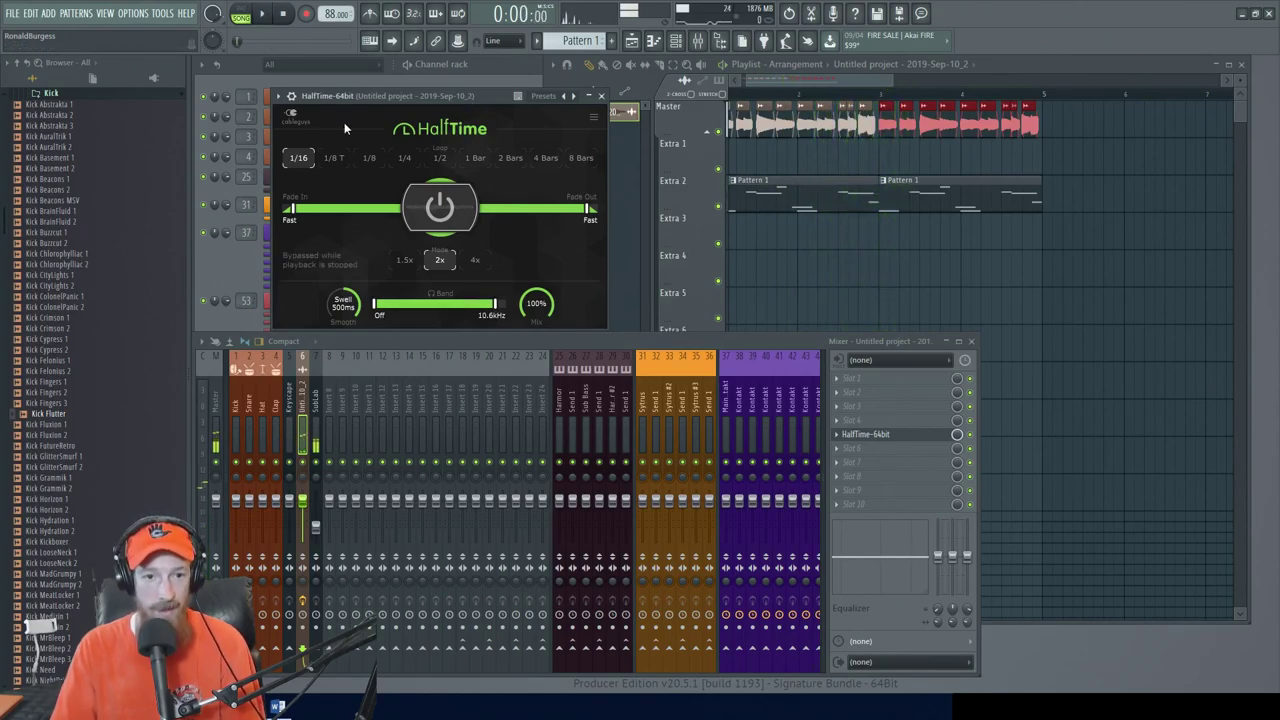
# Try HalfTime's 1/8 loop length, return it to 1/16 and set the band's upper limit to 14.3 kHz
pyautogui.click(368, 159)
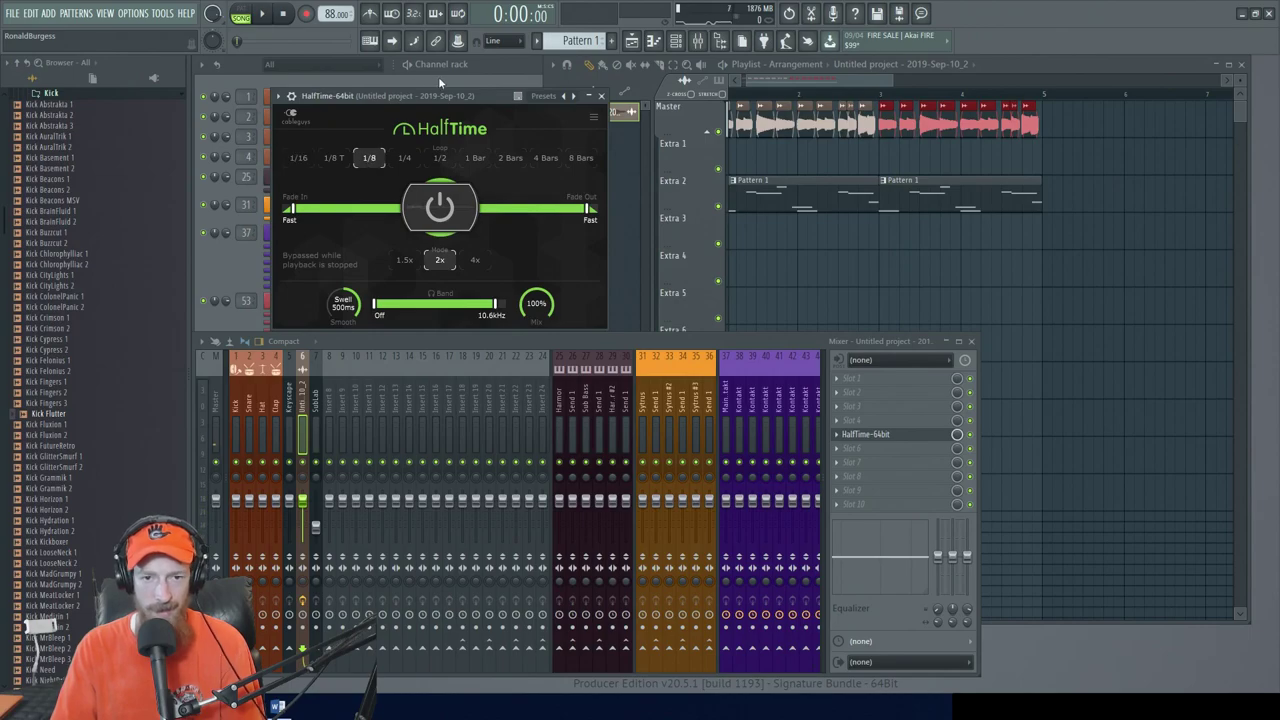
pyautogui.press('space')
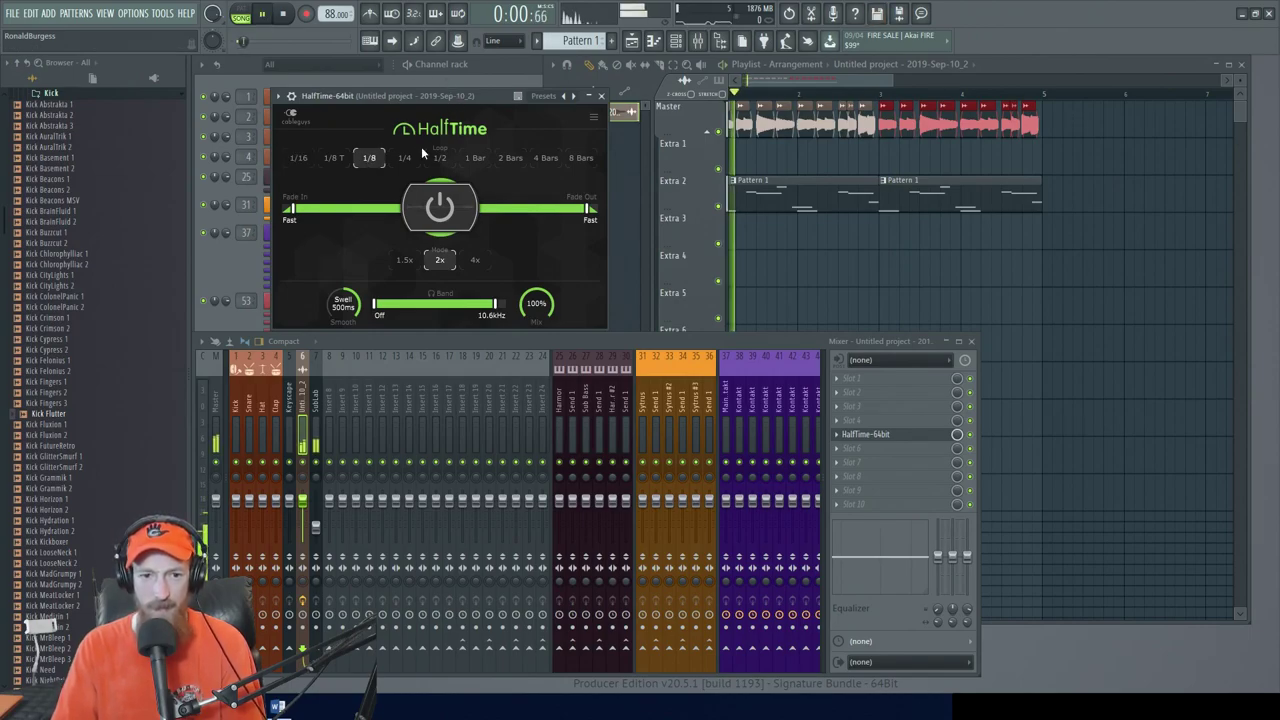
pyautogui.click(299, 159)
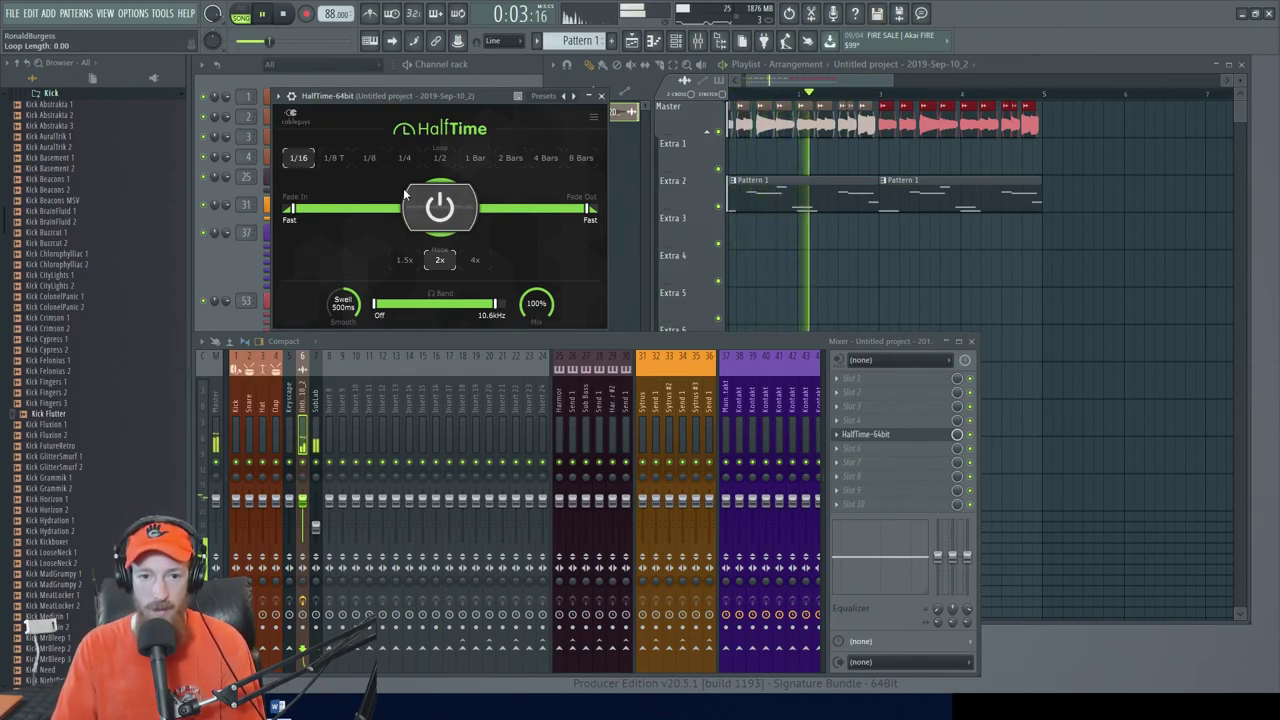
pyautogui.moveTo(493, 313); pyautogui.dragTo(503, 316)
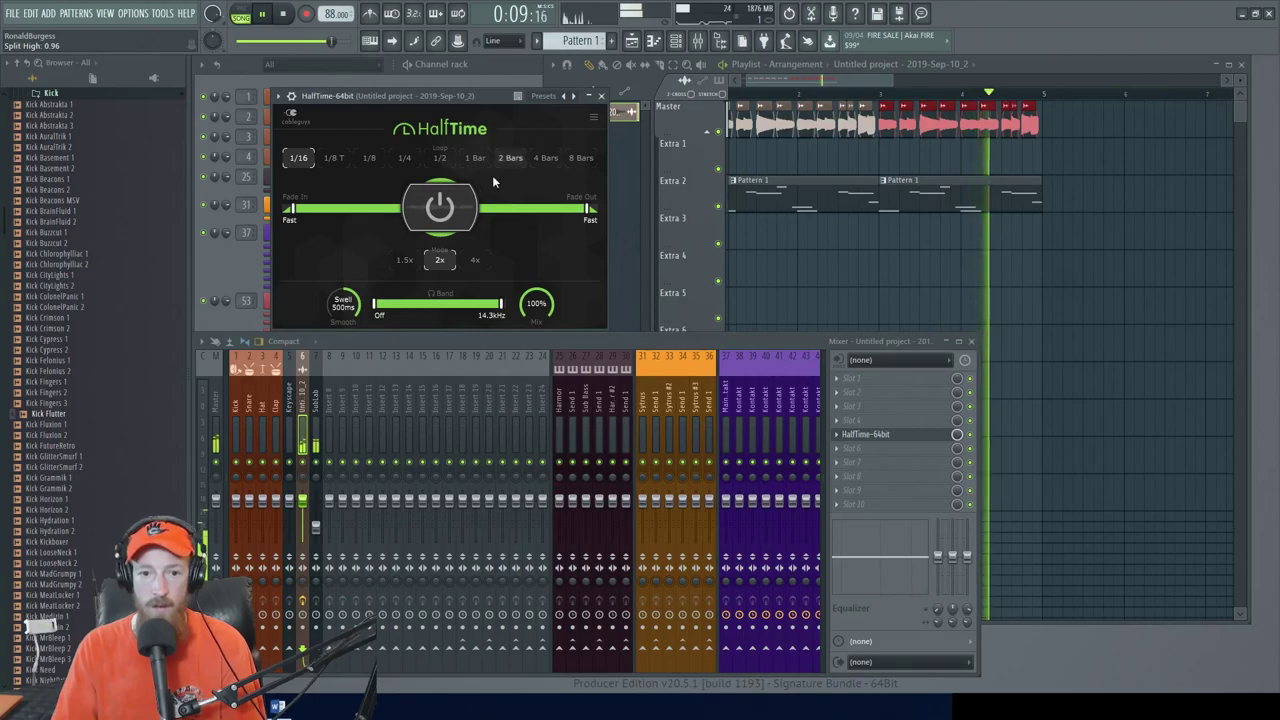
# Compare HalfTime's 4x and 1.5x modes during playback, return to 2x and stop playback
pyautogui.click(476, 260)
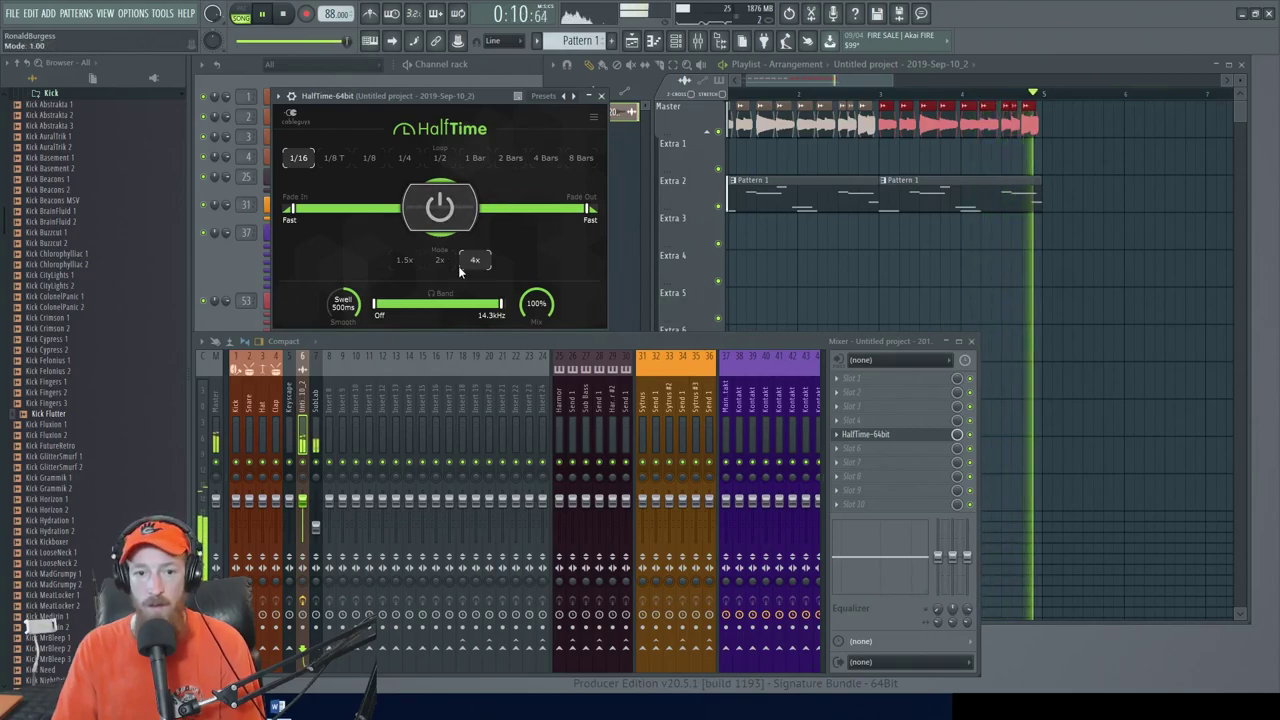
pyautogui.click(401, 264)
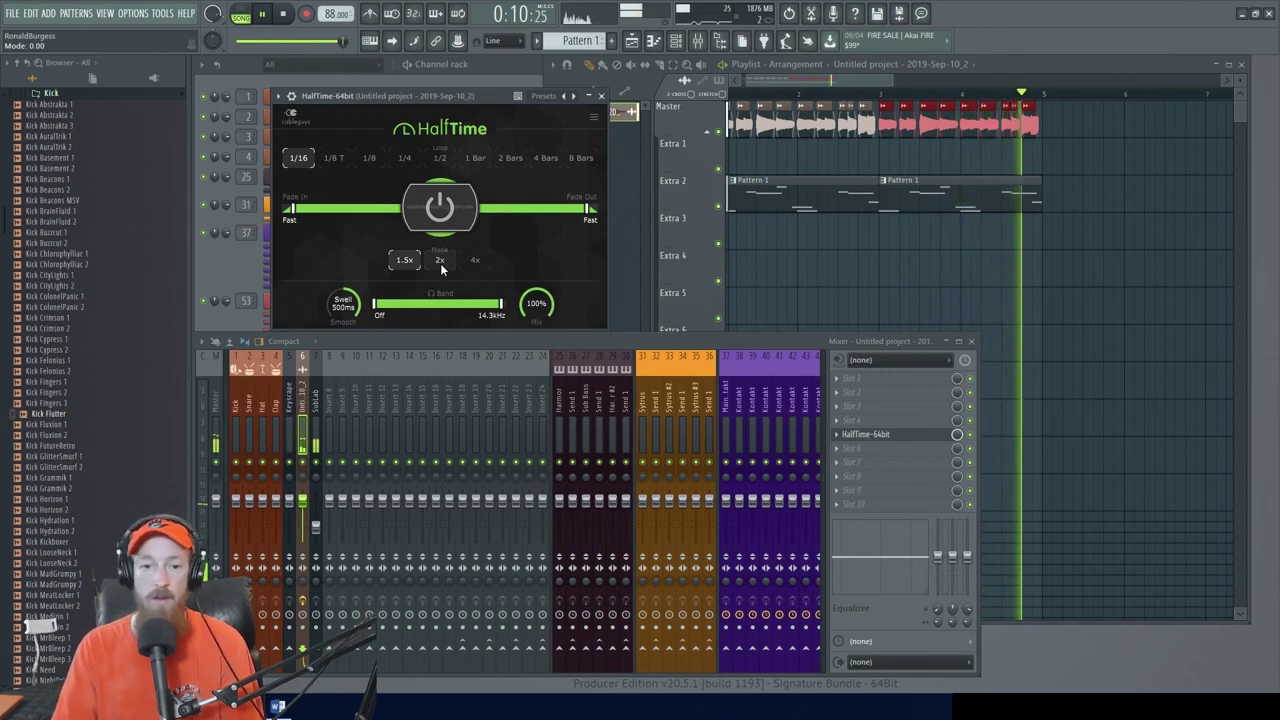
pyautogui.click(440, 260)
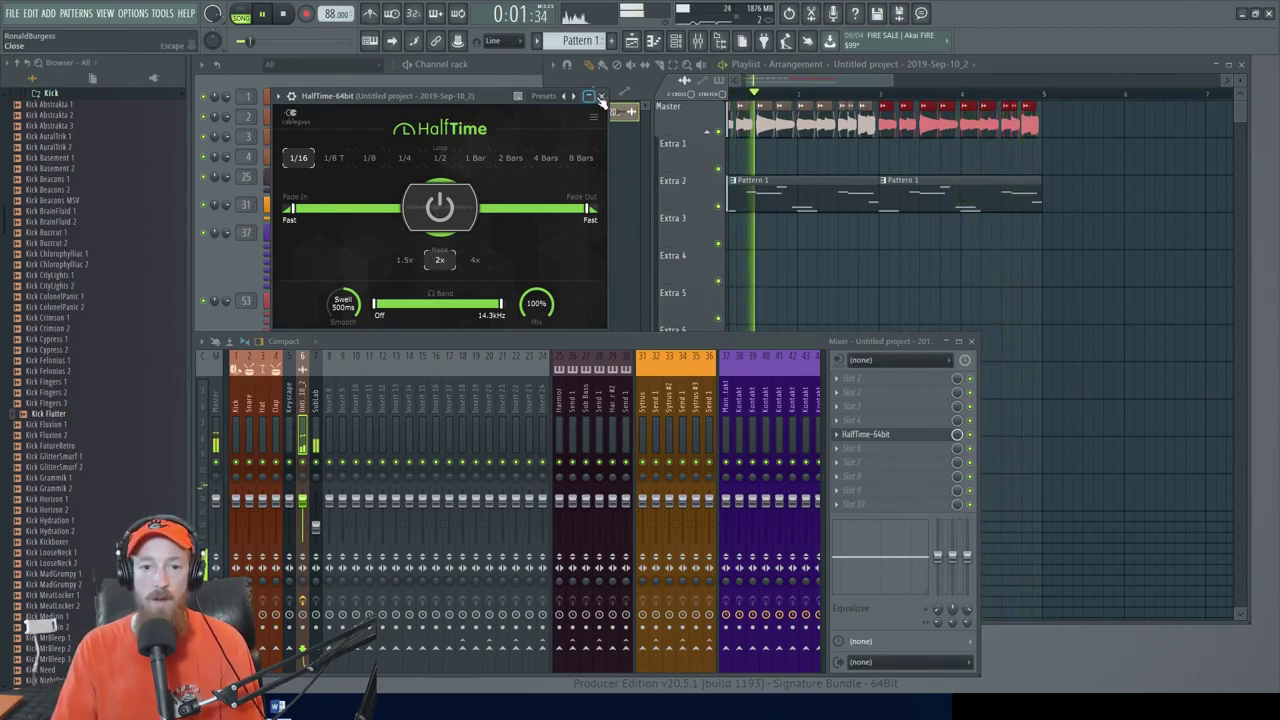
pyautogui.press('space')
# Show HalfTime's automatable parameters in the browser, then close the plugin and return to the playlist
pyautogui.moveTo(464, 98); pyautogui.dragTo(522, 98)
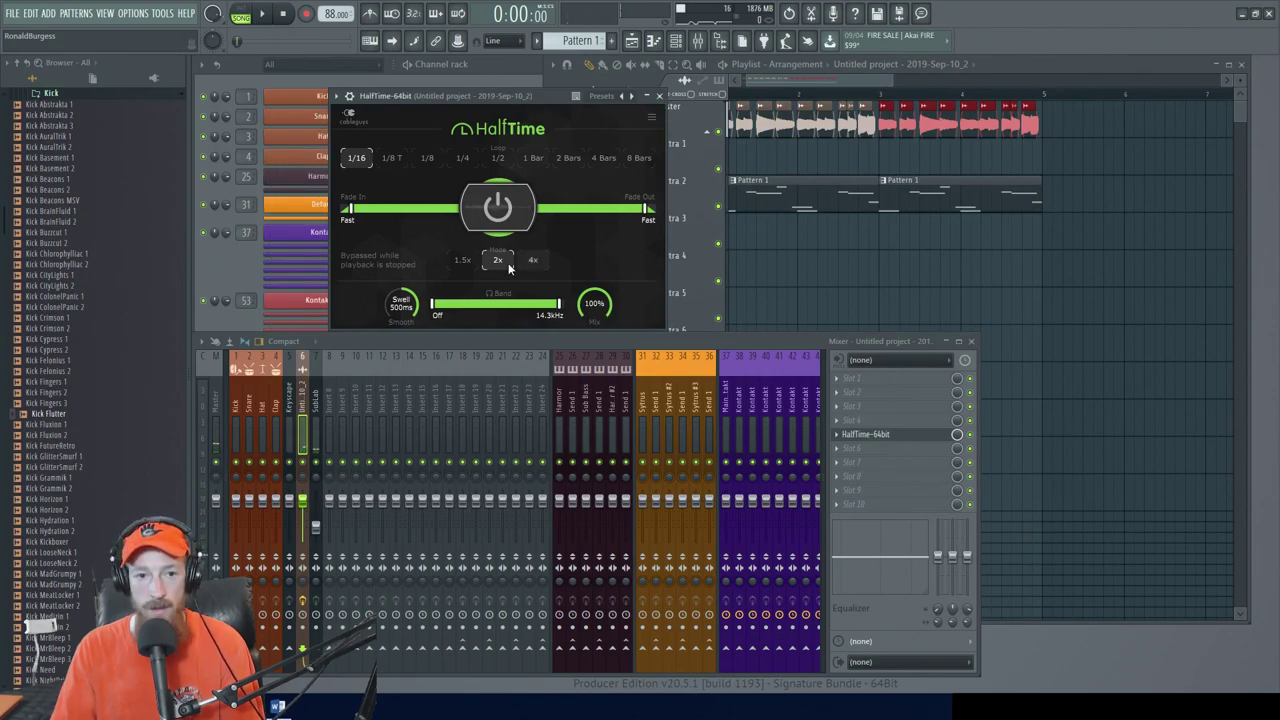
pyautogui.click(337, 100)
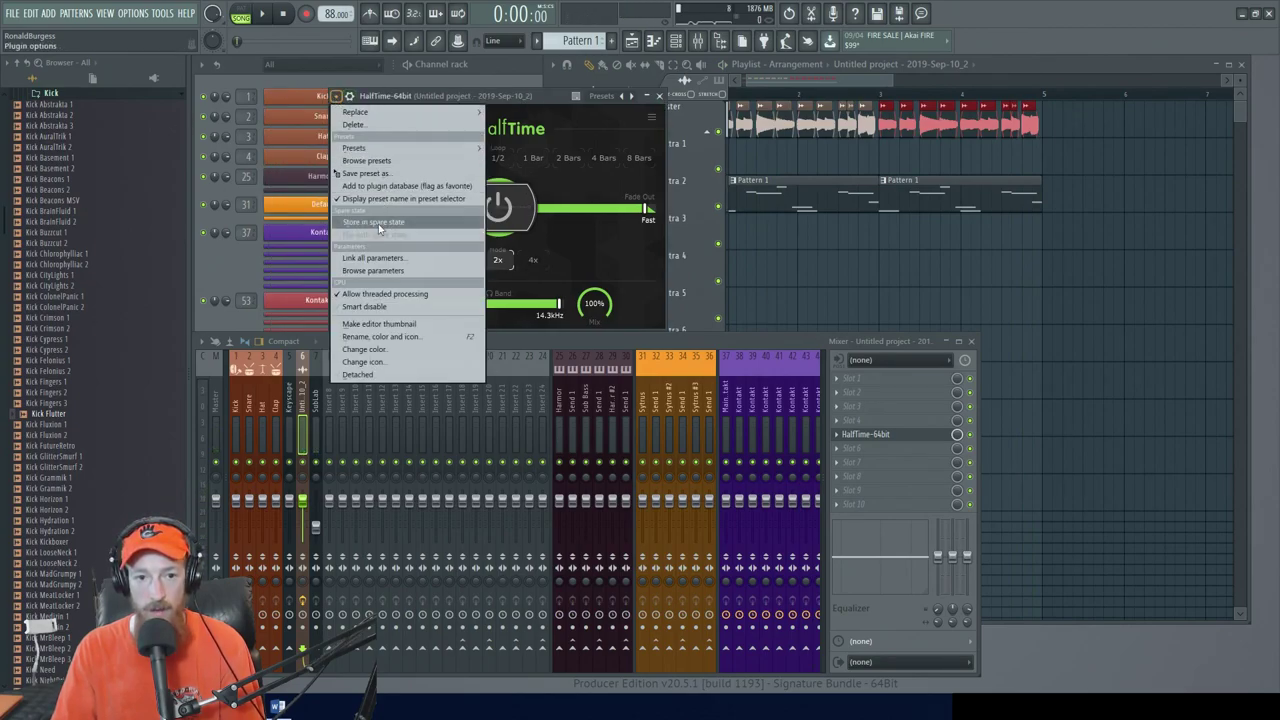
pyautogui.click(410, 271)
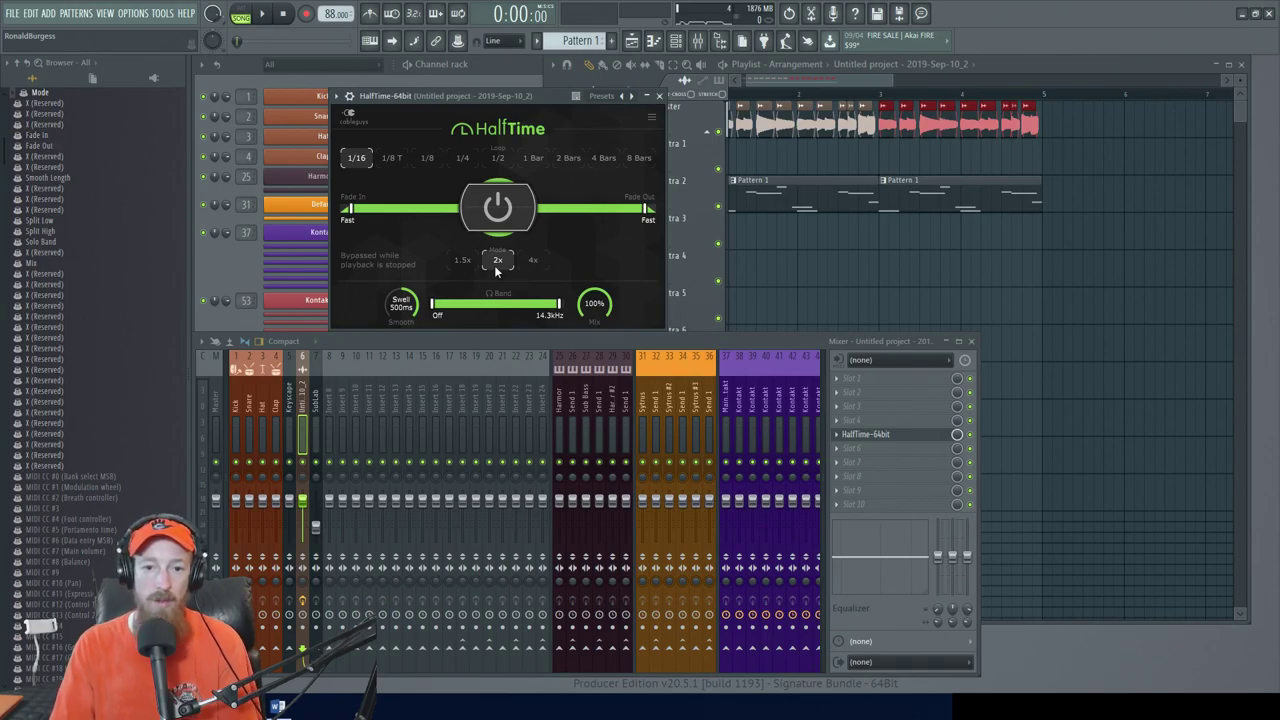
pyautogui.click(648, 96)
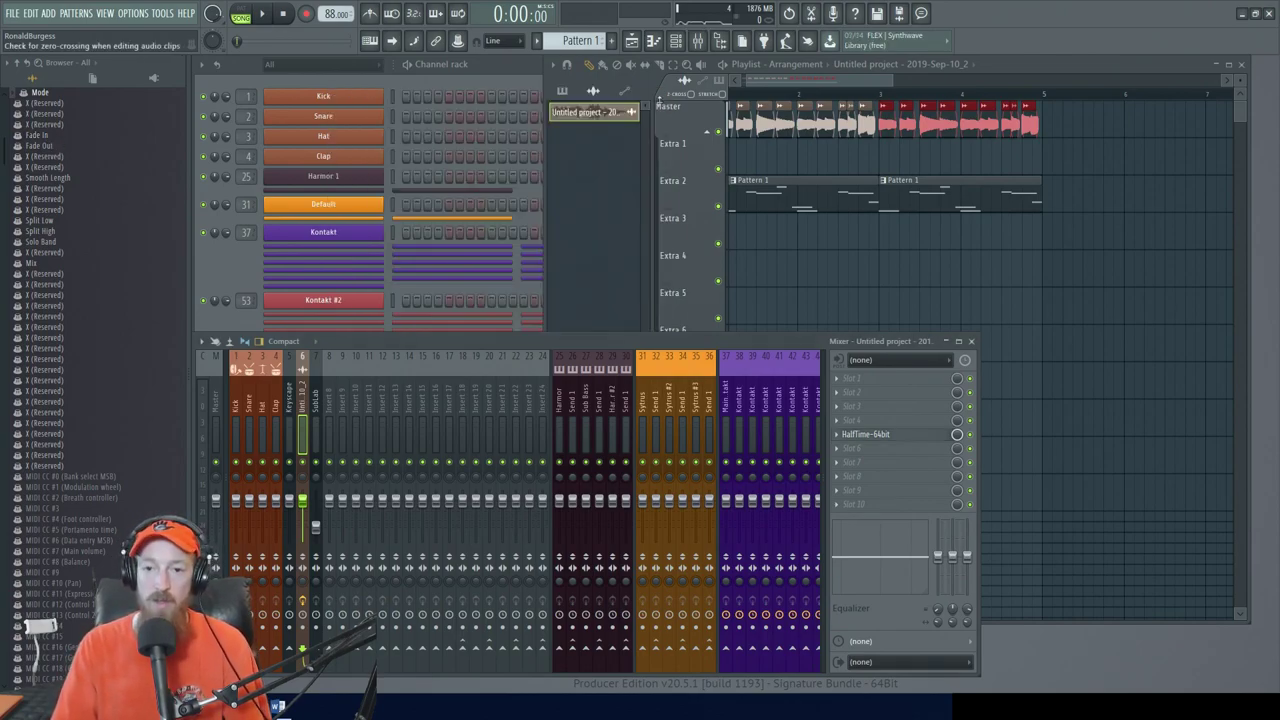
pyautogui.click(600, 94)
pyautogui.scroll(-2, 862, 176)
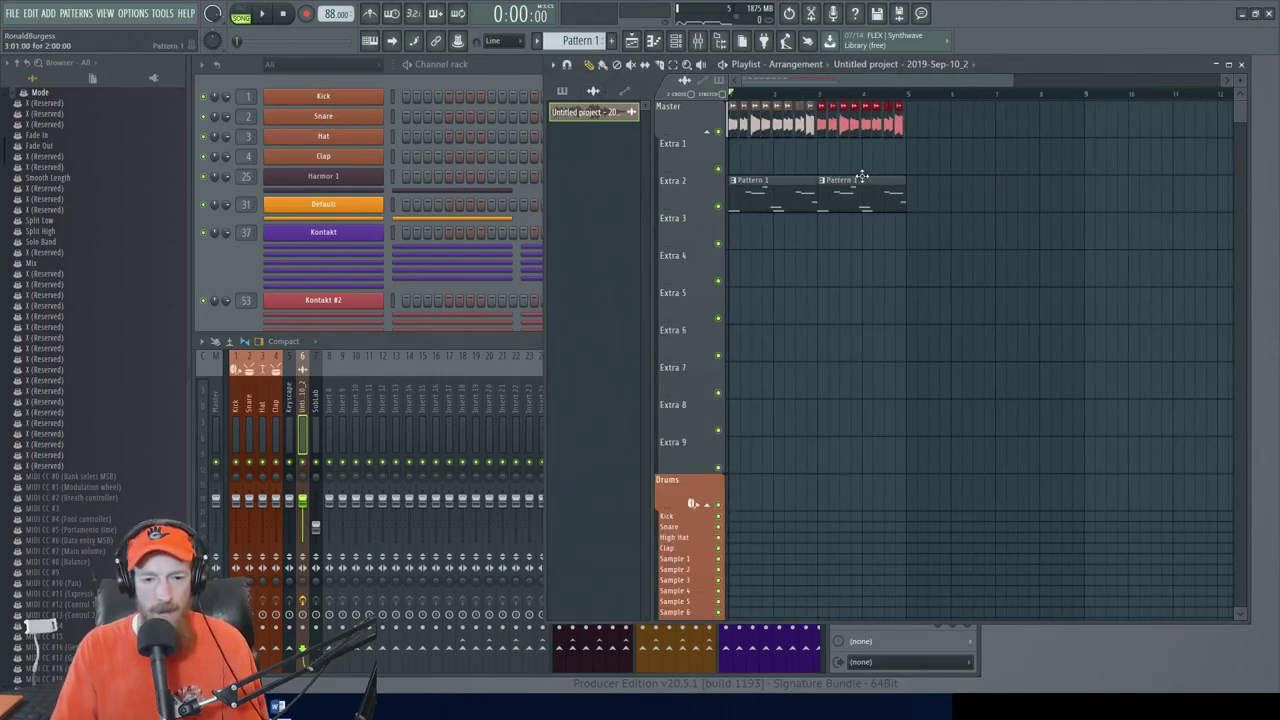
# Raise the SubLab mixer track's volume slightly and return to the melody's mixer track
pyautogui.click(309, 388)
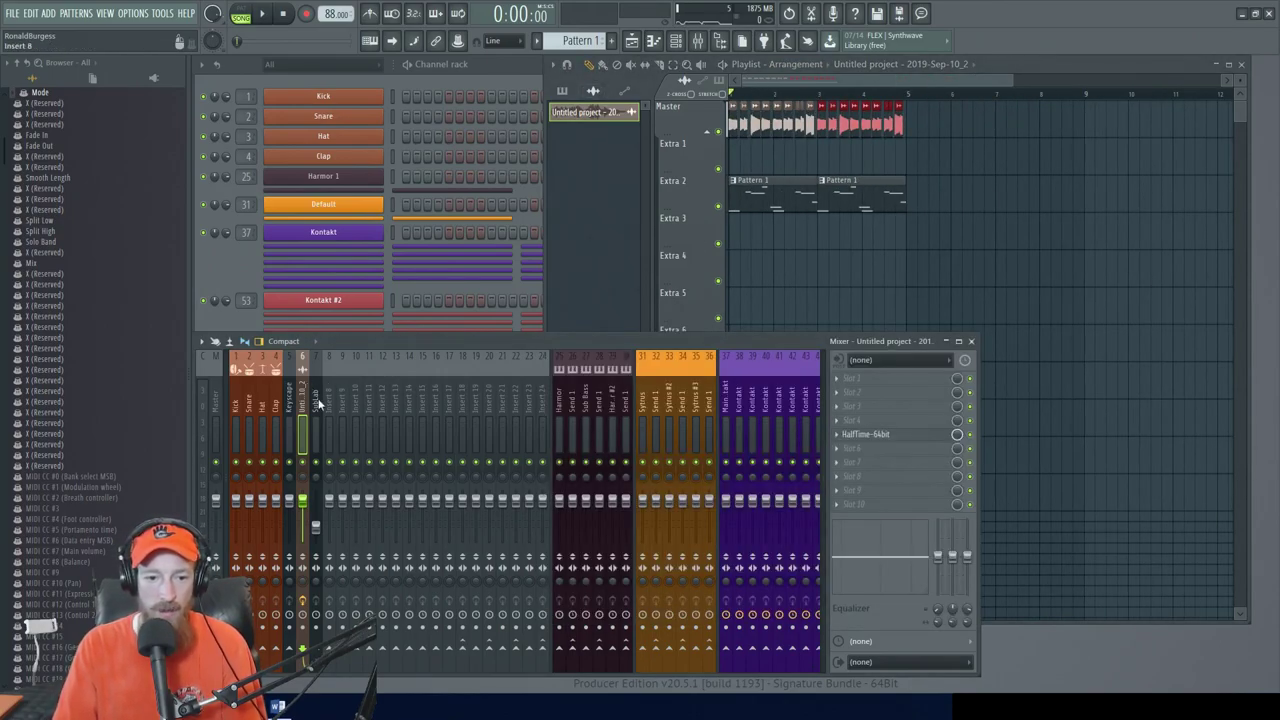
pyautogui.click(316, 527)
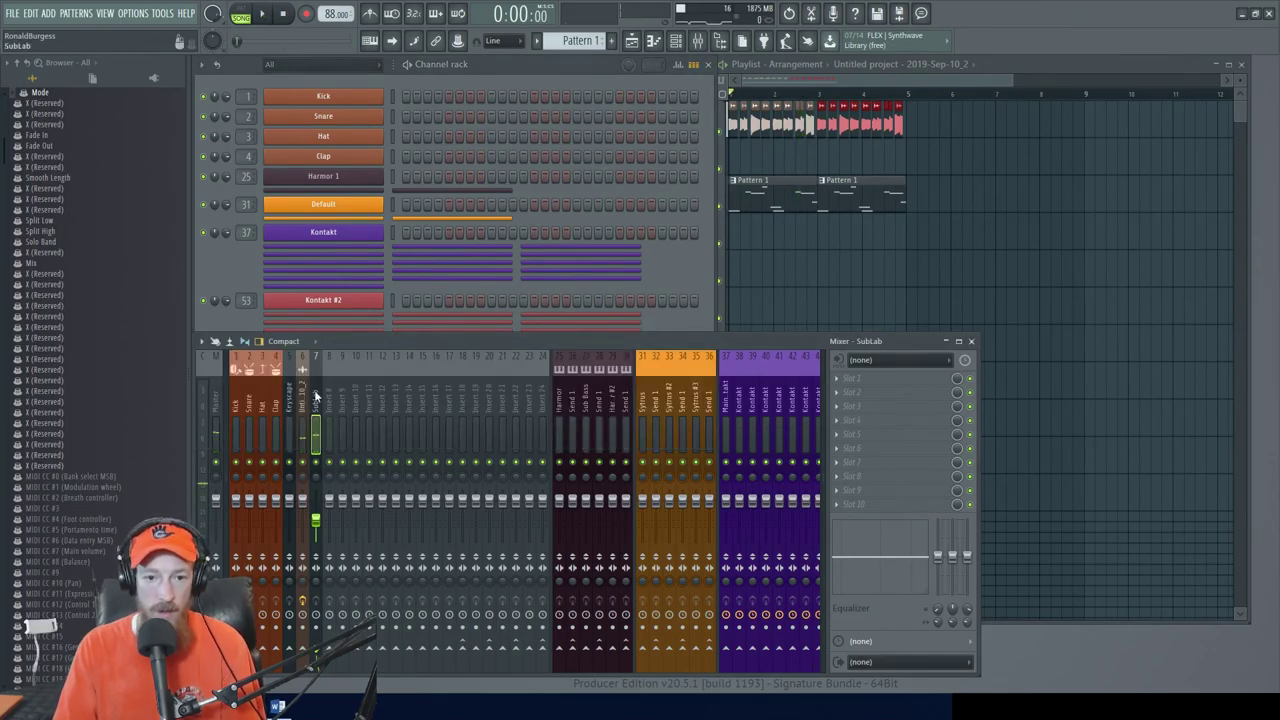
pyautogui.scroll(1, 315, 400)
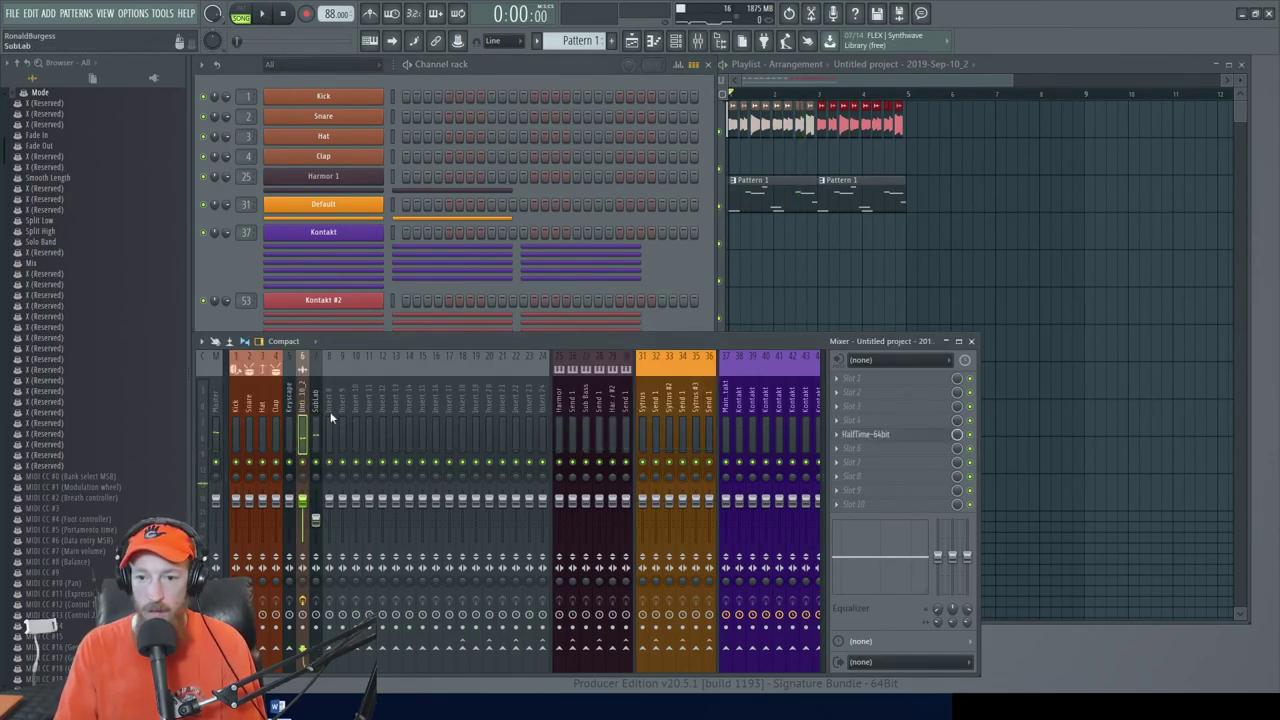
# Add the Sonsig Rev-A reverb to slot 8 of the melody's mixer track and raise its Size for a 2.18 sec reverb time
pyautogui.middleClick(911, 481)
pyautogui.click(858, 494)
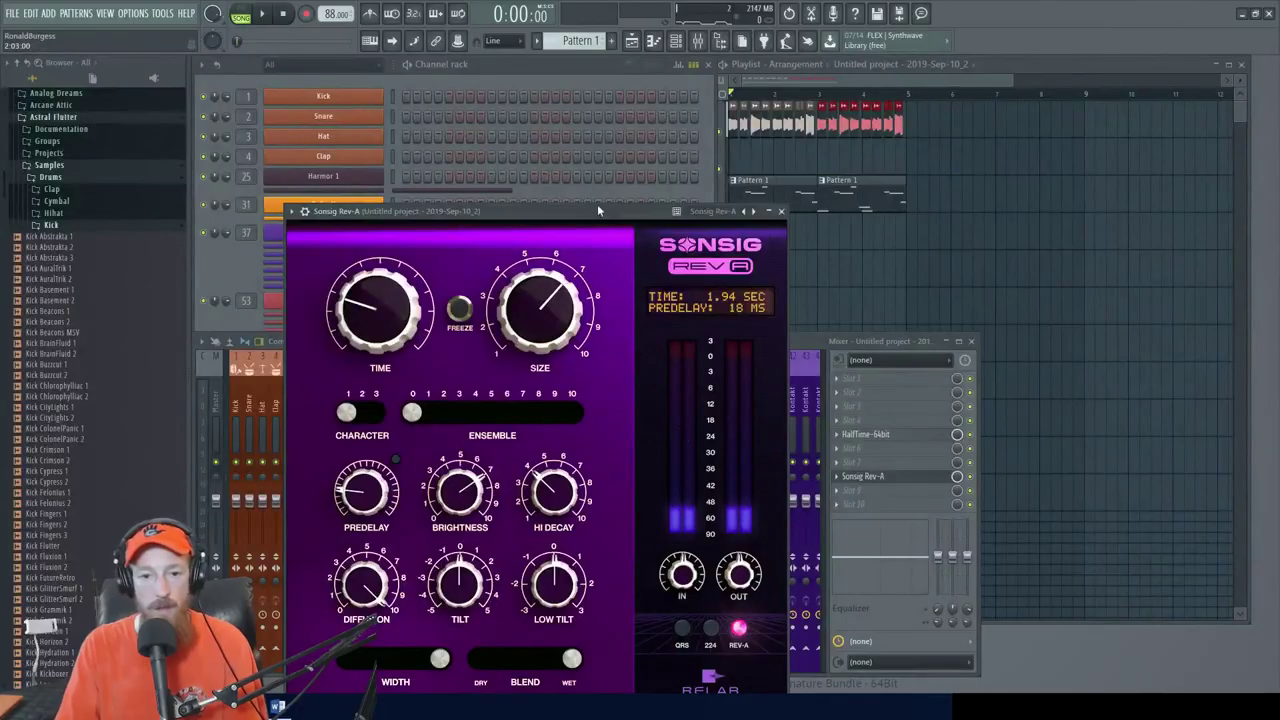
pyautogui.moveTo(596, 216); pyautogui.dragTo(592, 131)
pyautogui.moveTo(539, 223); pyautogui.dragTo(542, 192)
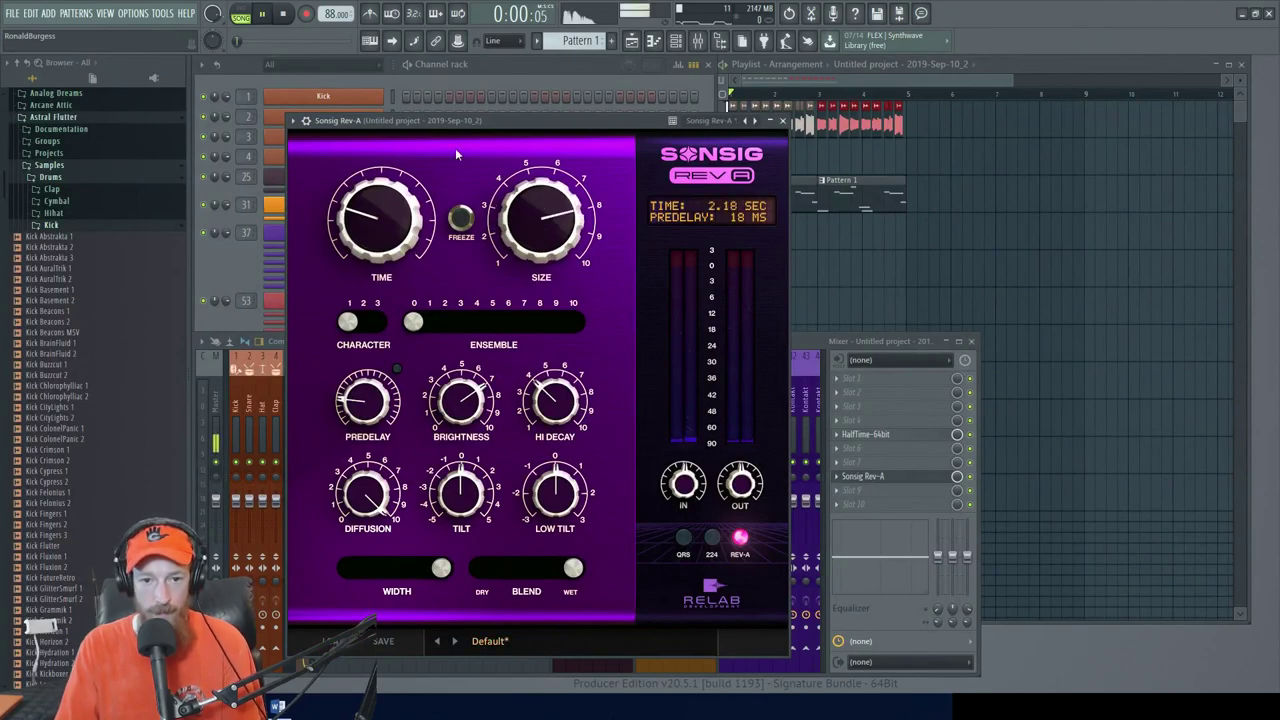
# Lower the reverb's Blend to 34.66 % while the beat plays, and close the plugin
pyautogui.press('space')
pyautogui.moveTo(573, 568)
pyautogui.mouseDown()
pyautogui.moveTo(556, 556)
pyautogui.moveTo(531, 574)
pyautogui.moveTo(548, 573)
pyautogui.mouseUp()
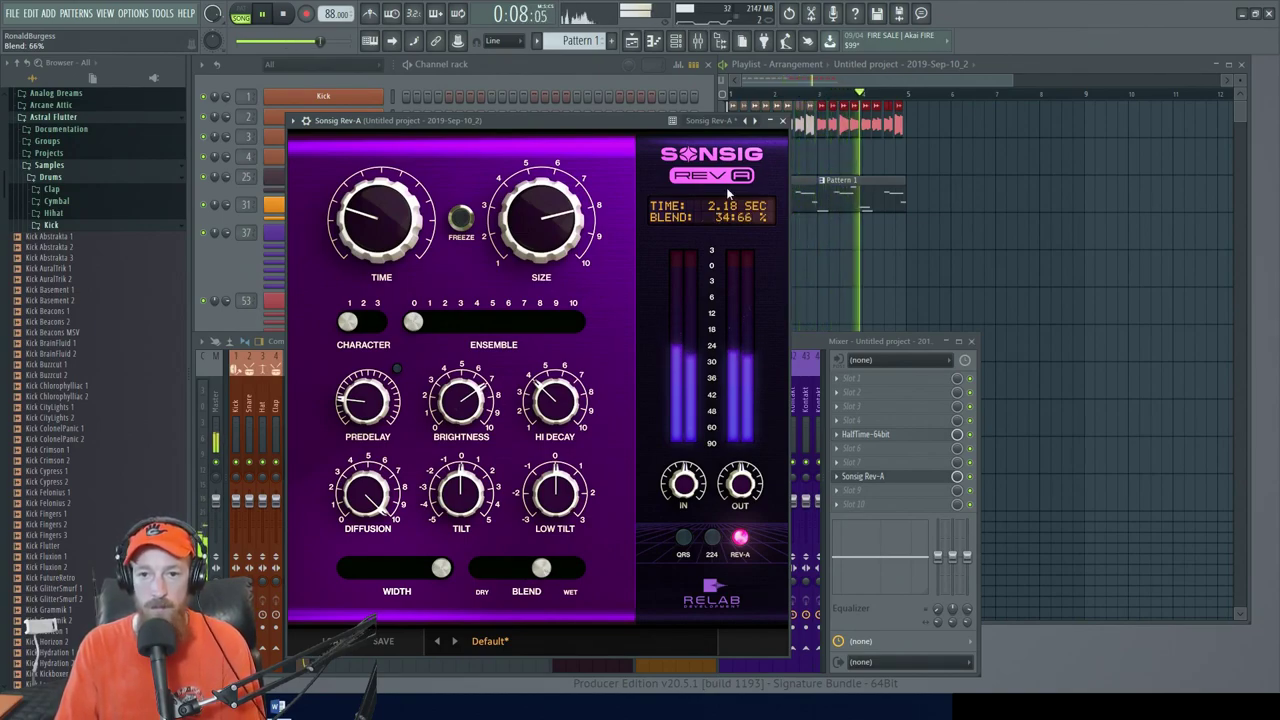
pyautogui.click(783, 120)
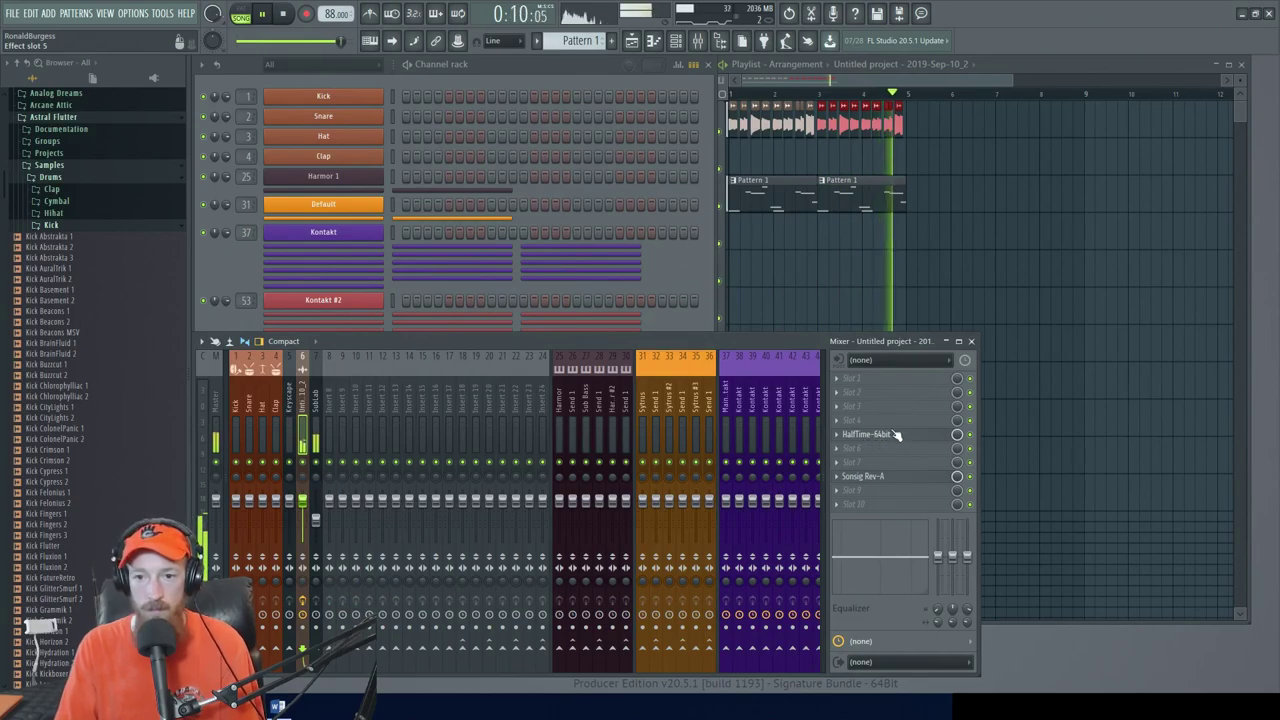
# Stop playback and move HalfTime to slot 1 and Sonsig Rev-A to slot 2 of the melody's mixer track
pyautogui.press('space')
pyautogui.scroll(4, 880, 434)
pyautogui.scroll(1, 868, 474)
pyautogui.moveTo(870, 466); pyautogui.dragTo(866, 400)
# Add Fruity parametric EQ 2 in slot 4 of the melody's mixer track and bring the channel rack to the front
pyautogui.press('F8')
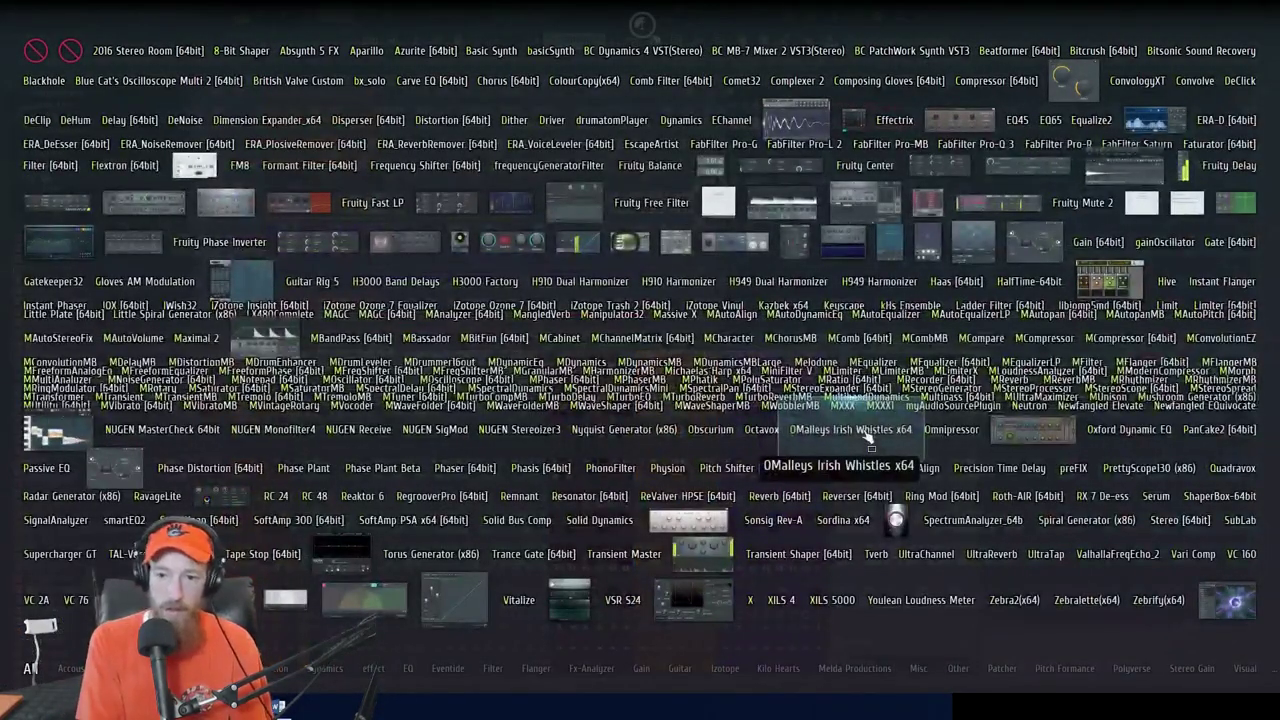
pyautogui.press('Escape')
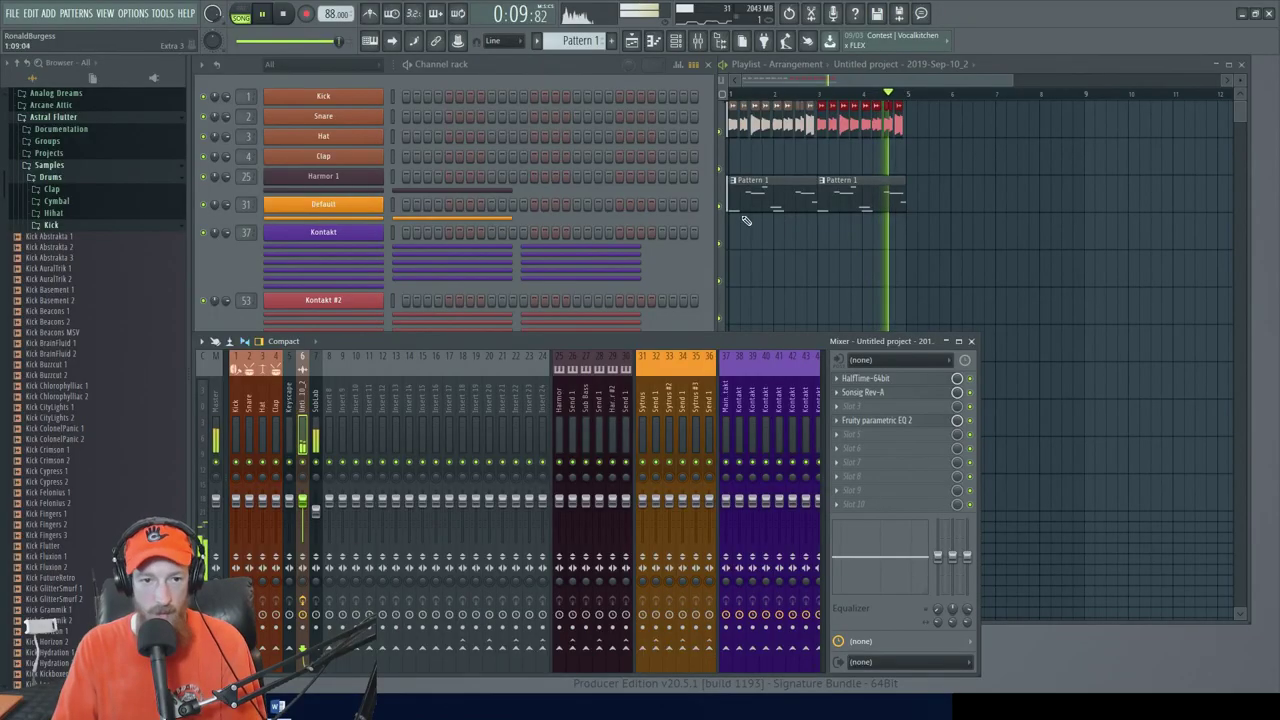
pyautogui.click(224, 261)
pyautogui.press('space')
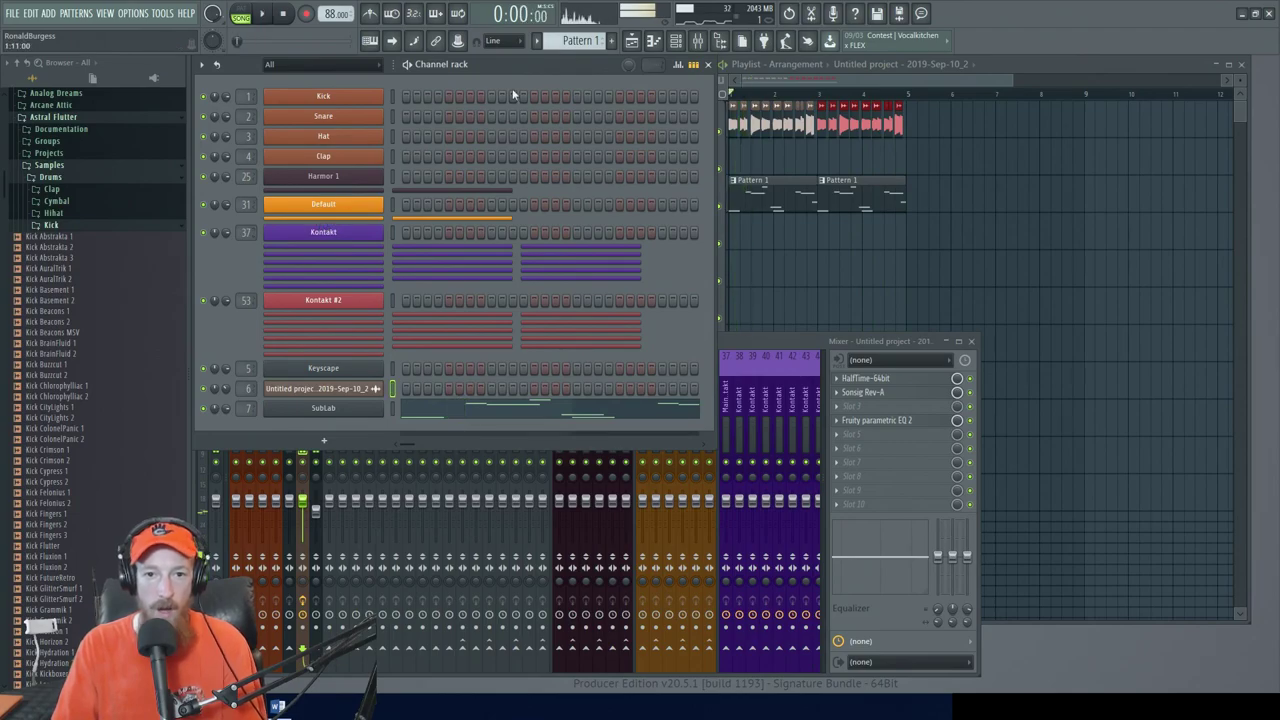
# Switch to Pattern 2, load The Grandeur piano into the Kontakt channel and set its space preset to Taj Mahal
pyautogui.click(609, 40)
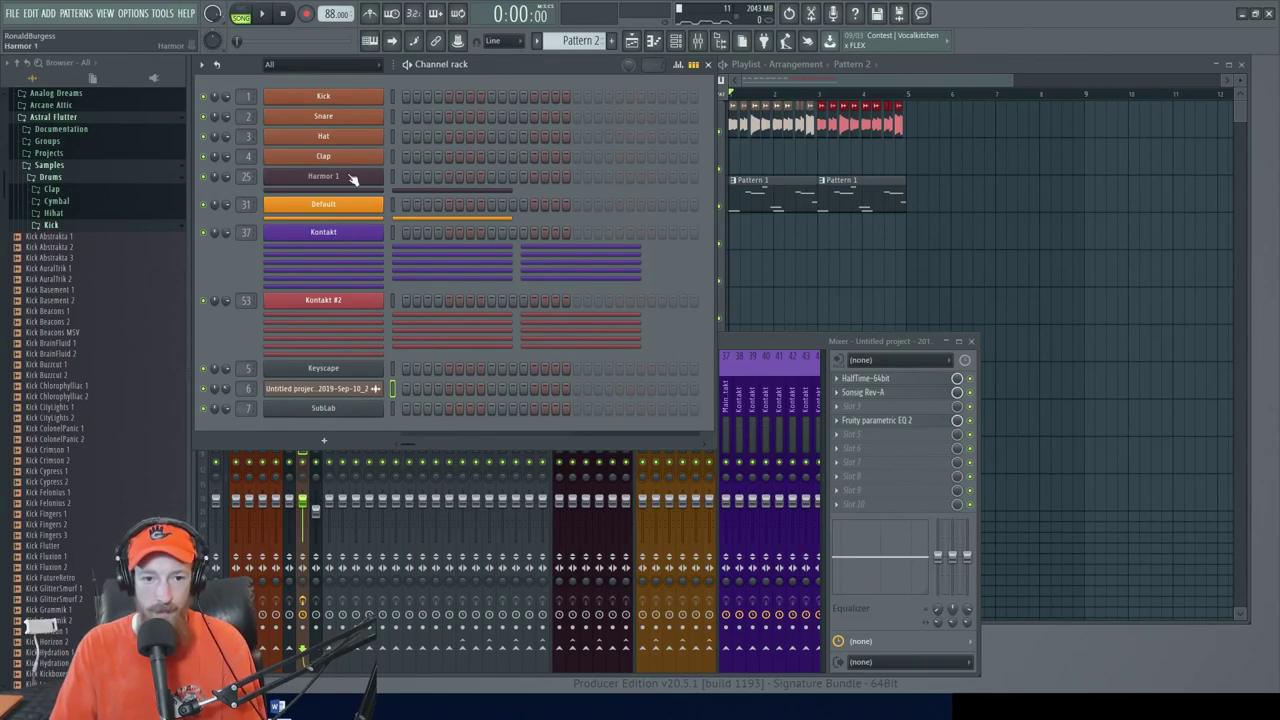
pyautogui.click(350, 236)
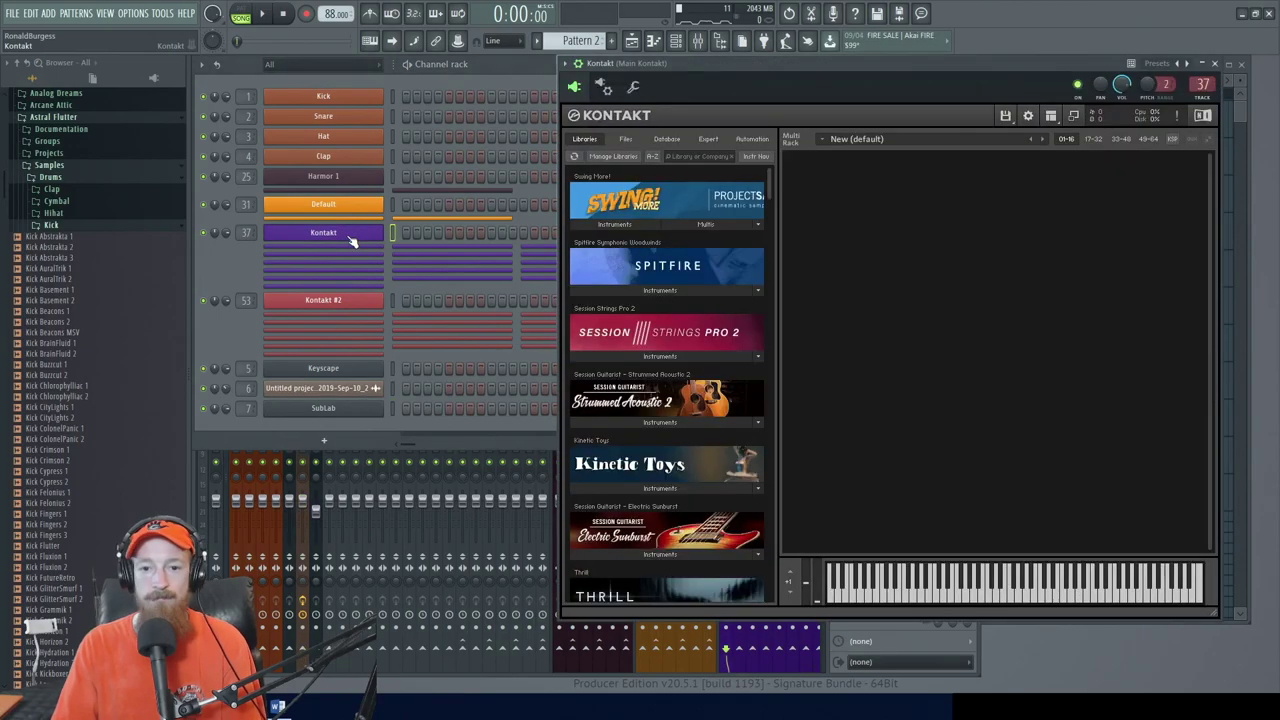
pyautogui.click(712, 159)
pyautogui.write('gran')
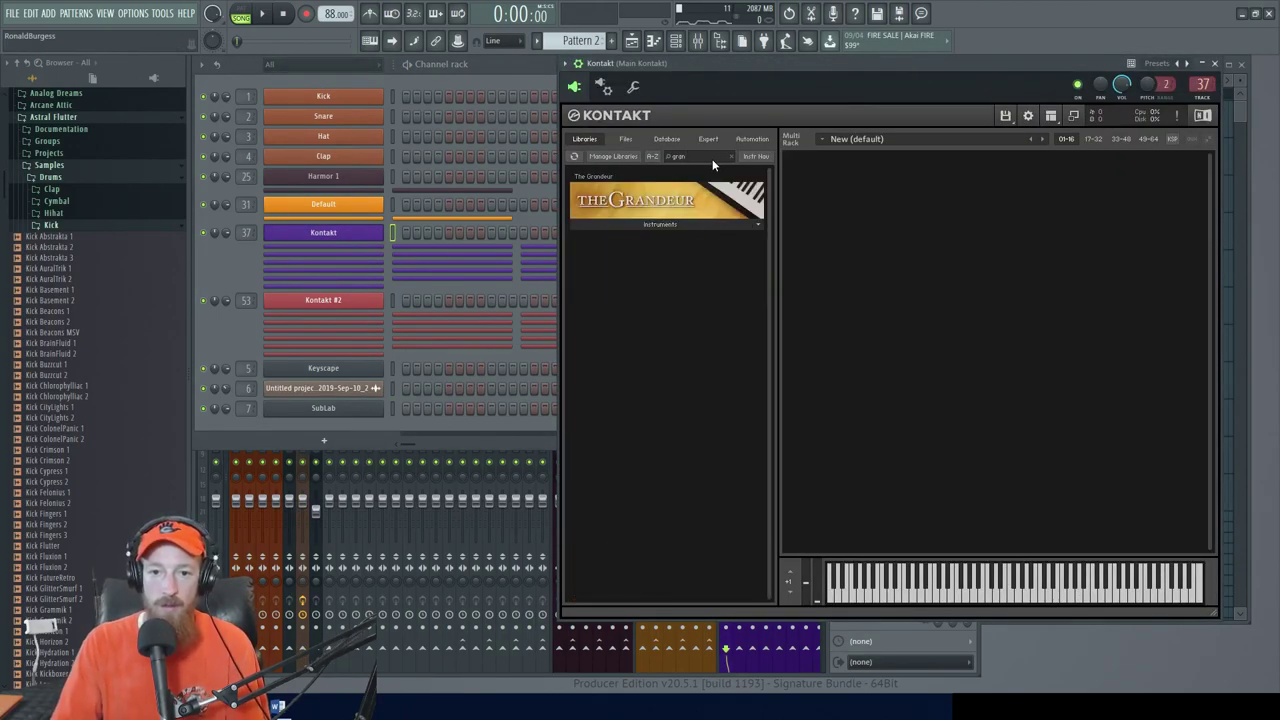
pyautogui.click(697, 224)
pyautogui.doubleClick(618, 243)
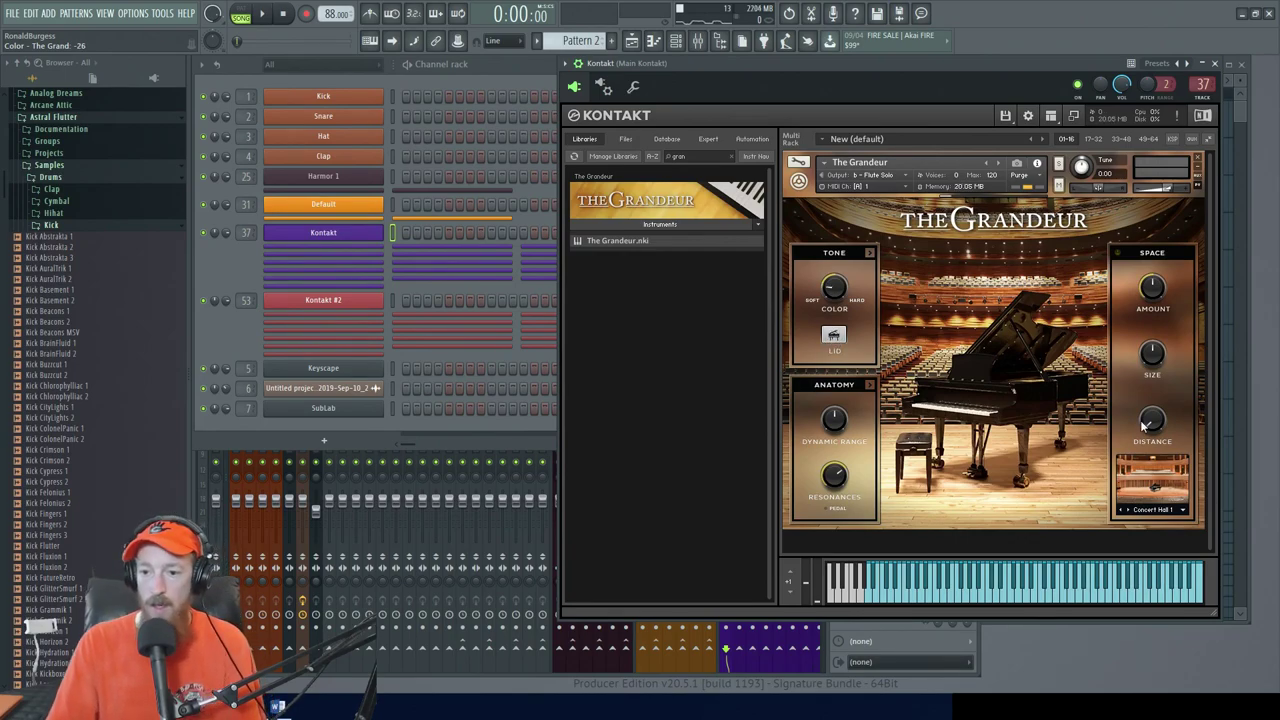
pyautogui.click(1162, 510)
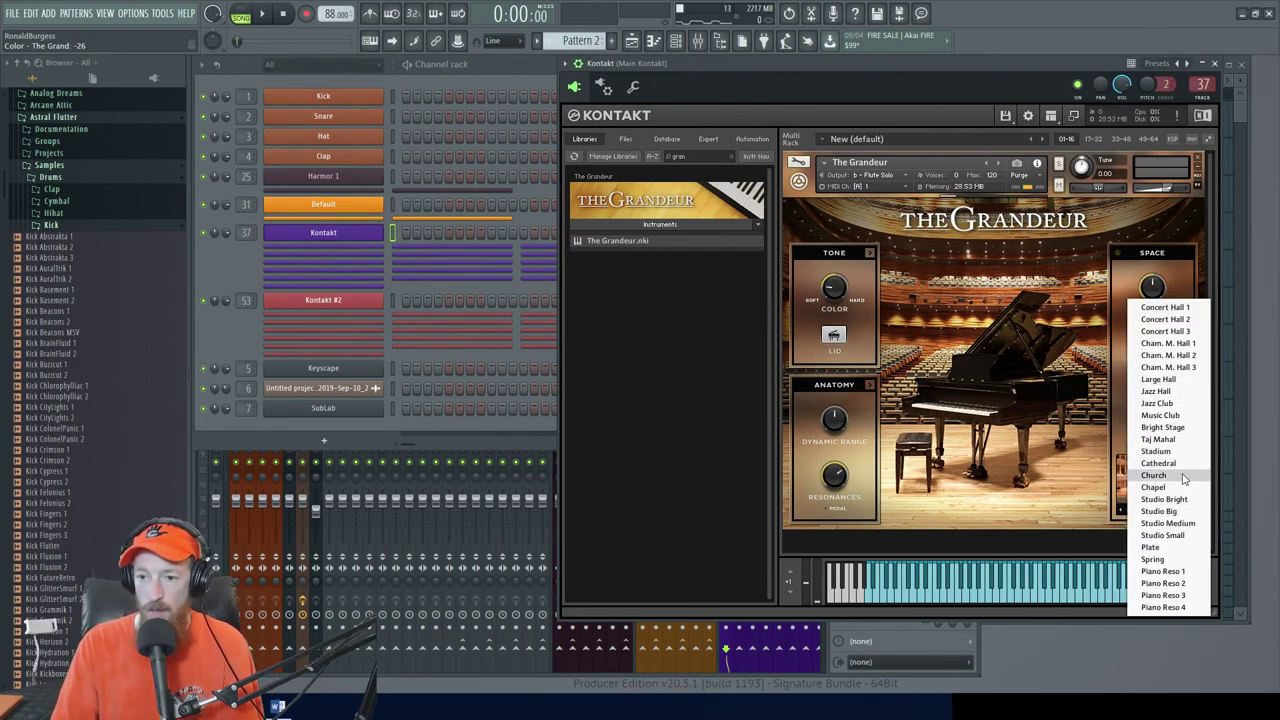
pyautogui.click(1160, 439)
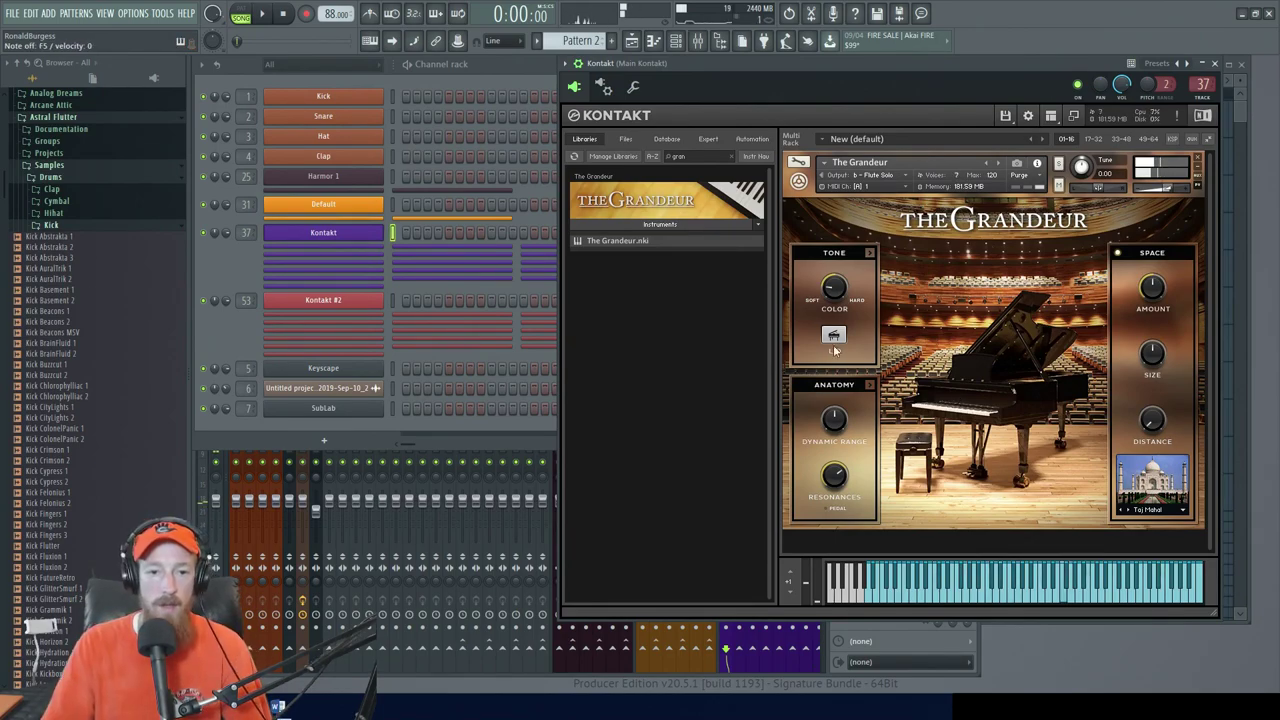
# Open the Piano channel's piano roll and duplicate the two-bar melody so the copy starts at bar 3
pyautogui.click(362, 247)
pyautogui.middleClick(349, 256)
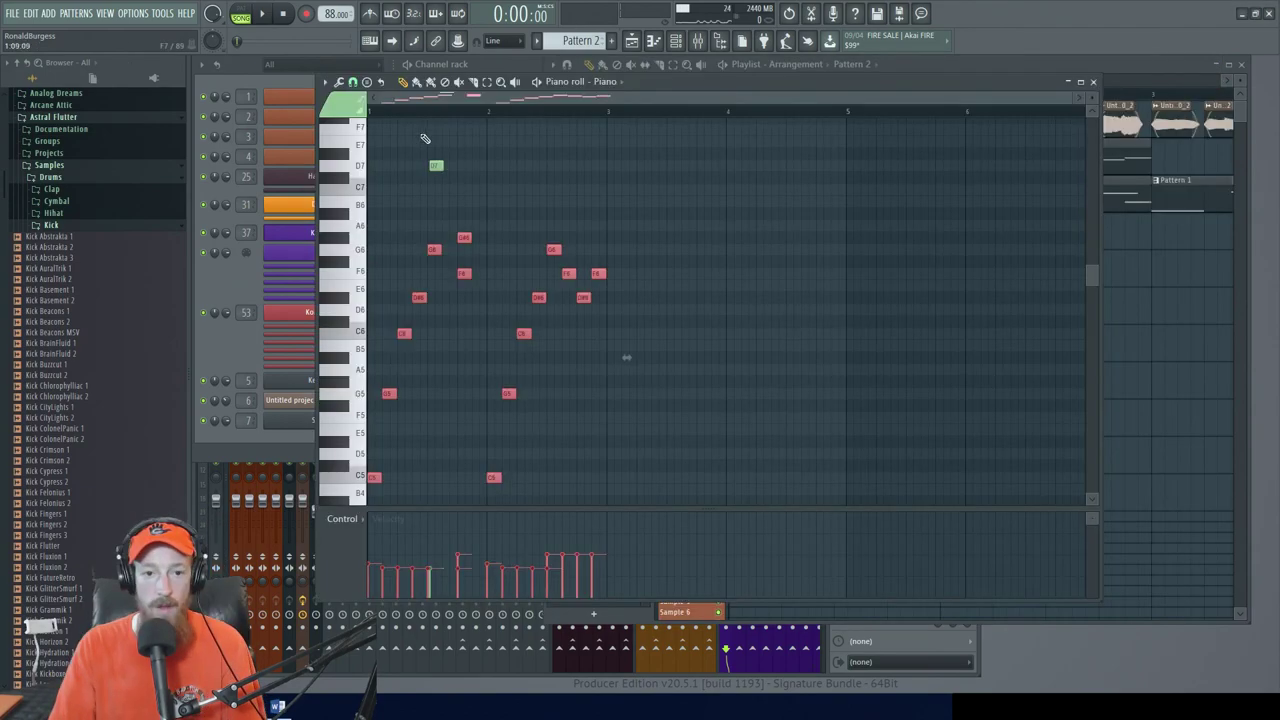
pyautogui.moveTo(376, 137); pyautogui.dragTo(615, 490)
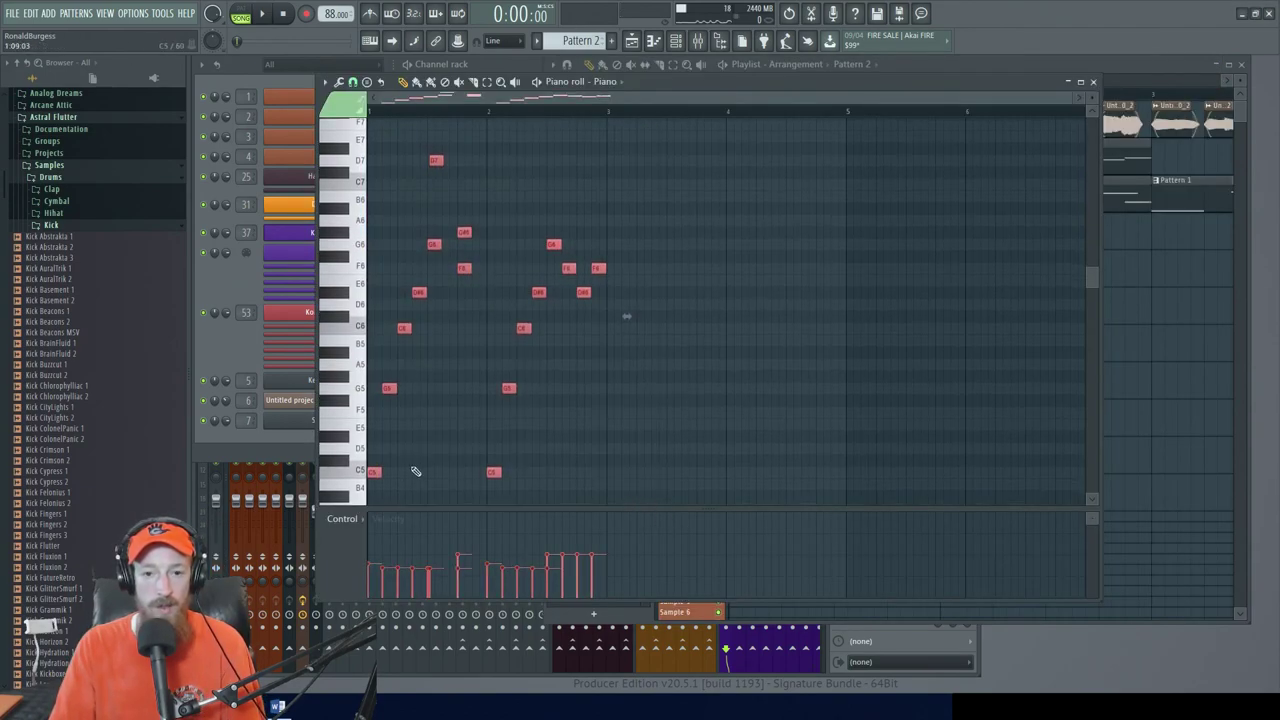
pyautogui.keyDown('shift'); pyautogui.moveTo(373, 472); pyautogui.dragTo(613, 472); pyautogui.keyUp('shift')
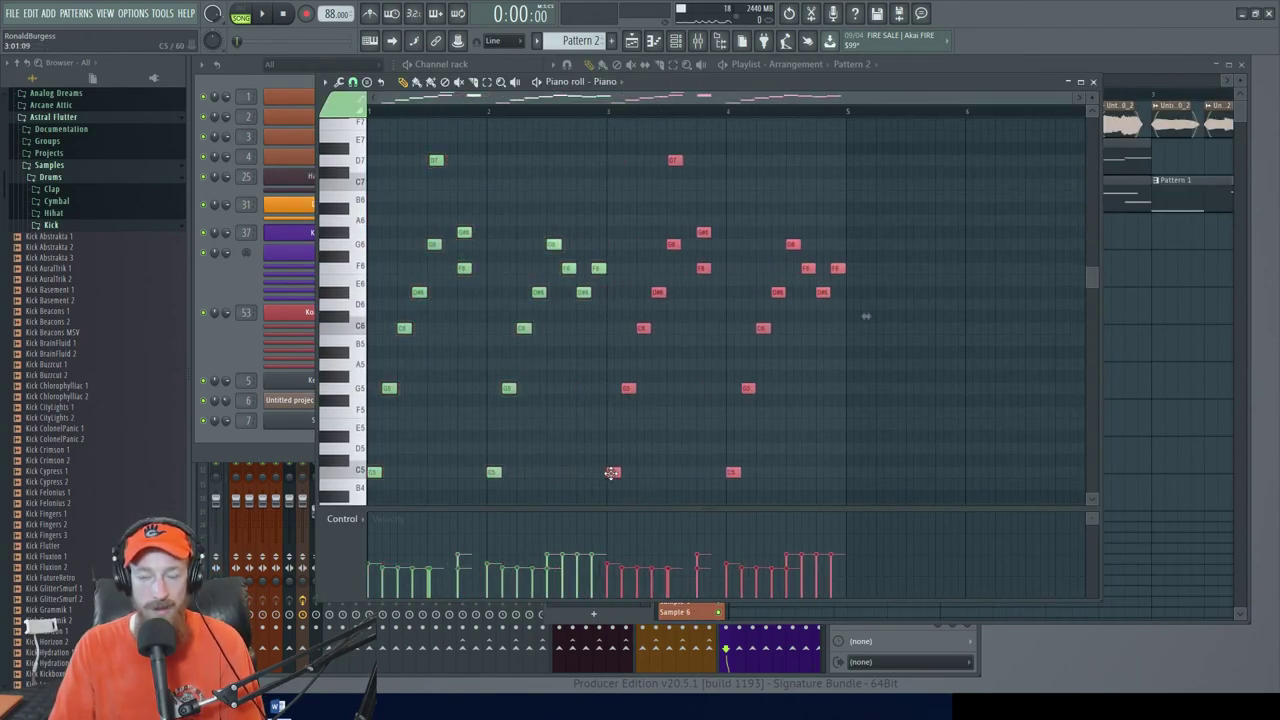
# Play the beat with the four-bar piano melody, clear the note selection and close the piano roll
pyautogui.press('space')
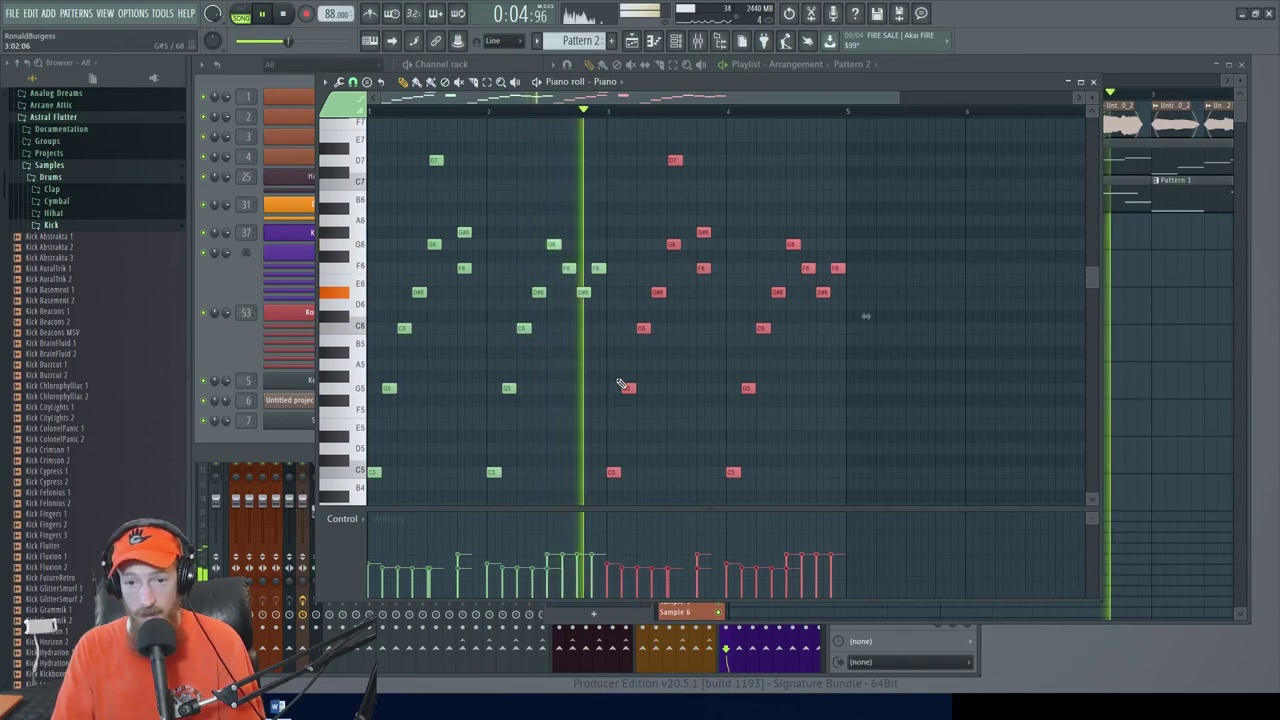
pyautogui.scroll(-1, 665, 342)
pyautogui.scroll(2, 665, 342)
pyautogui.scroll(1, 629, 349)
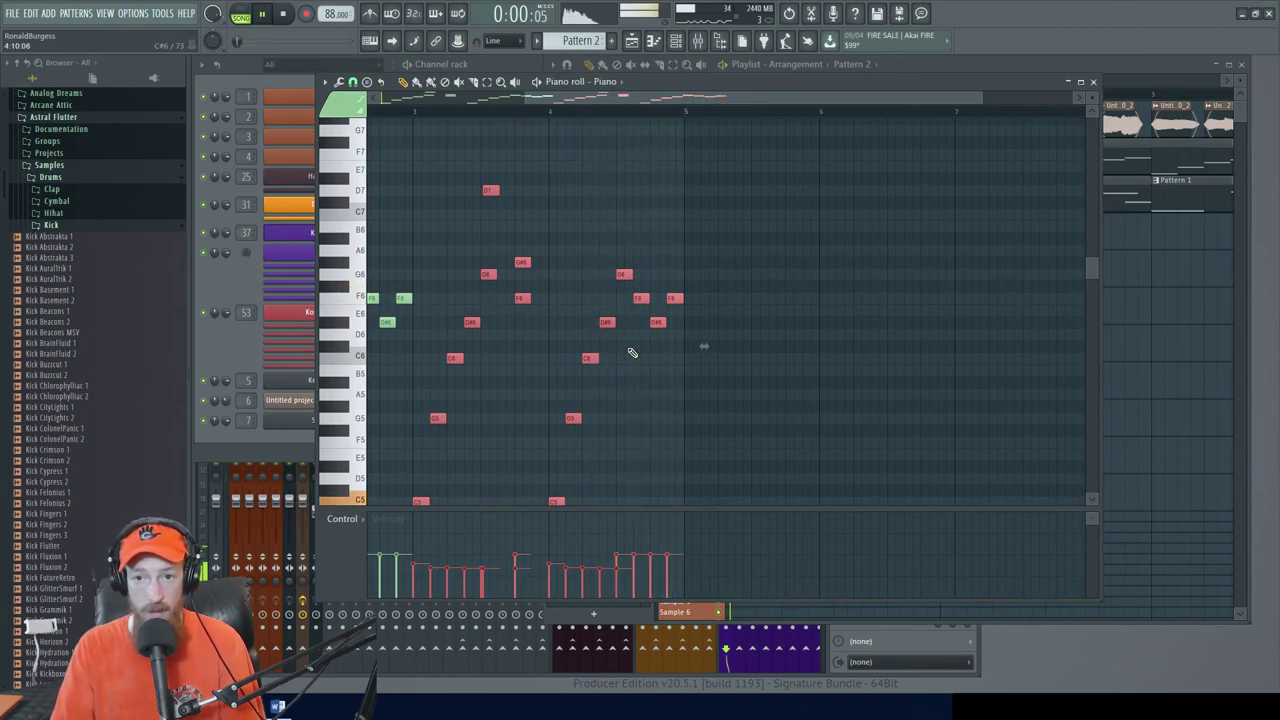
pyautogui.keyDown('ctrl'); pyautogui.click(969, 208); pyautogui.keyUp('ctrl')
pyautogui.click(1093, 81)
pyautogui.press('space')
pyautogui.click(243, 277)
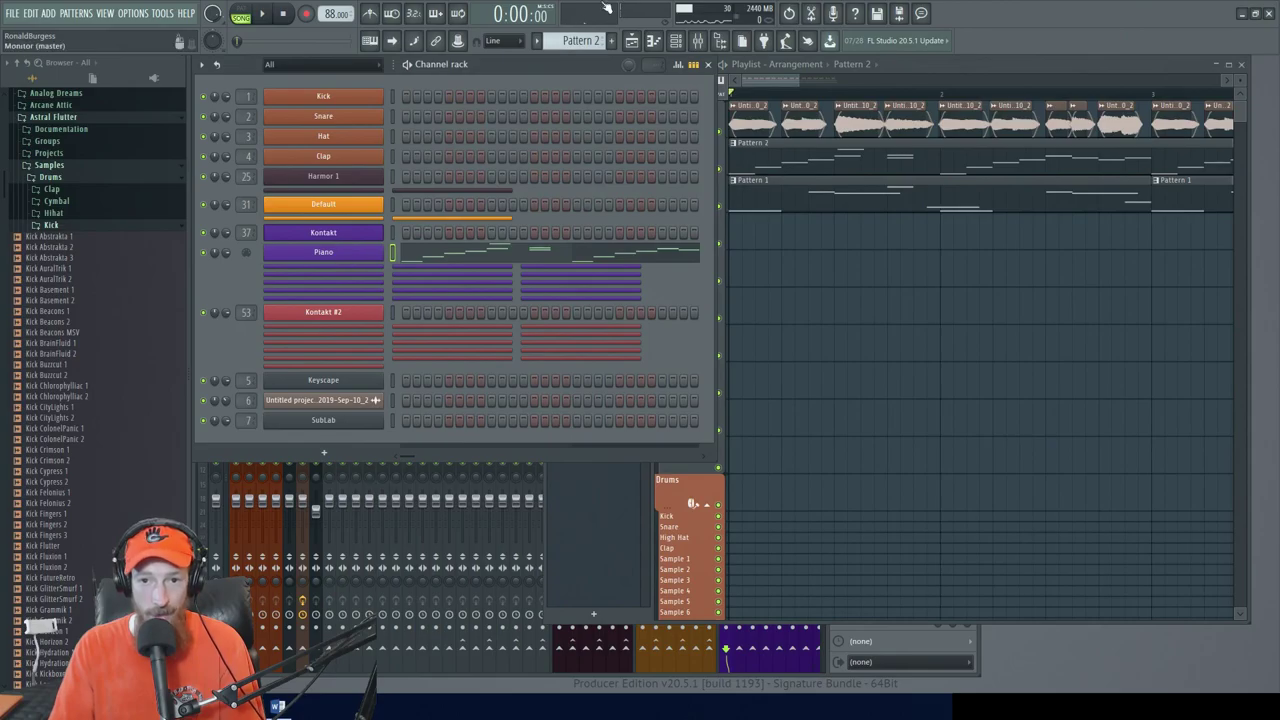
# Add HalfTime in slot 3 of the Main Kontakt mixer track and audition the piano through it
pyautogui.click(696, 44)
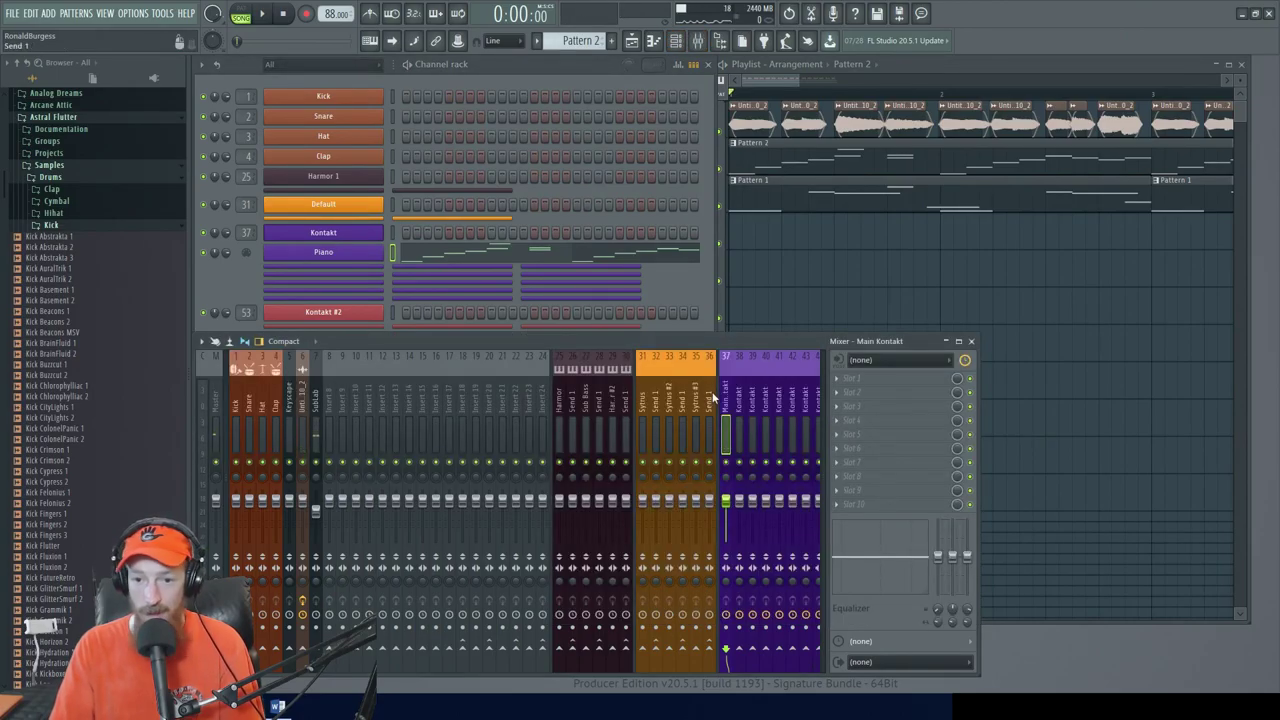
pyautogui.click(865, 404)
pyautogui.write('half')
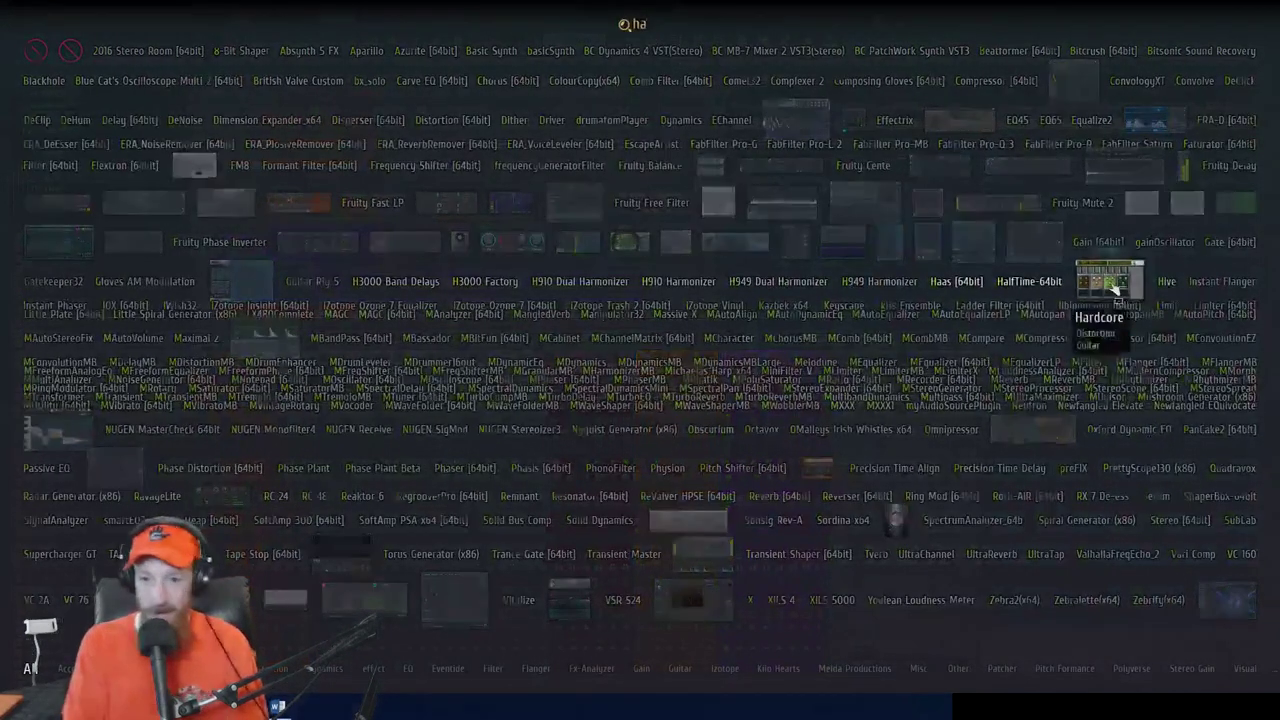
pyautogui.click(1034, 288)
pyautogui.moveTo(511, 221); pyautogui.dragTo(721, 193)
pyautogui.press('space')
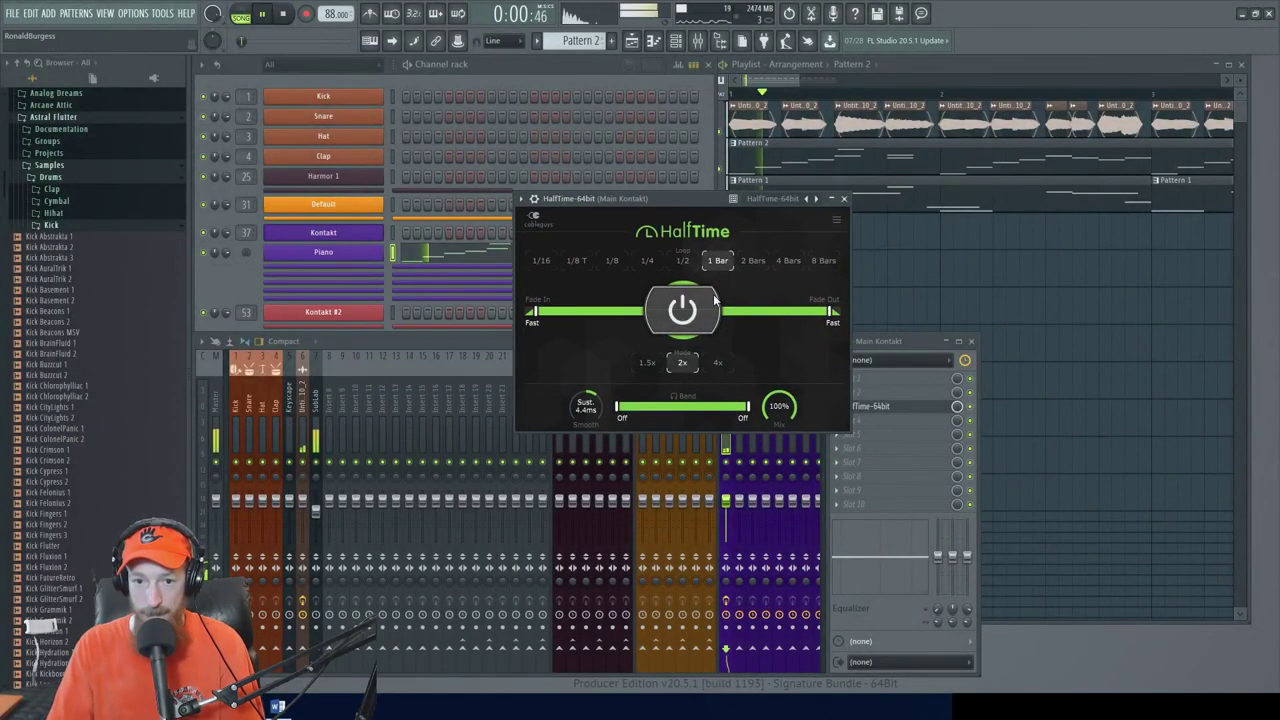
pyautogui.press('space')
# Bring up the piano's Kontakt instrument, set the piano's HalfTime loop length to 1/2 and start playback
pyautogui.click(360, 257)
pyautogui.click(334, 257)
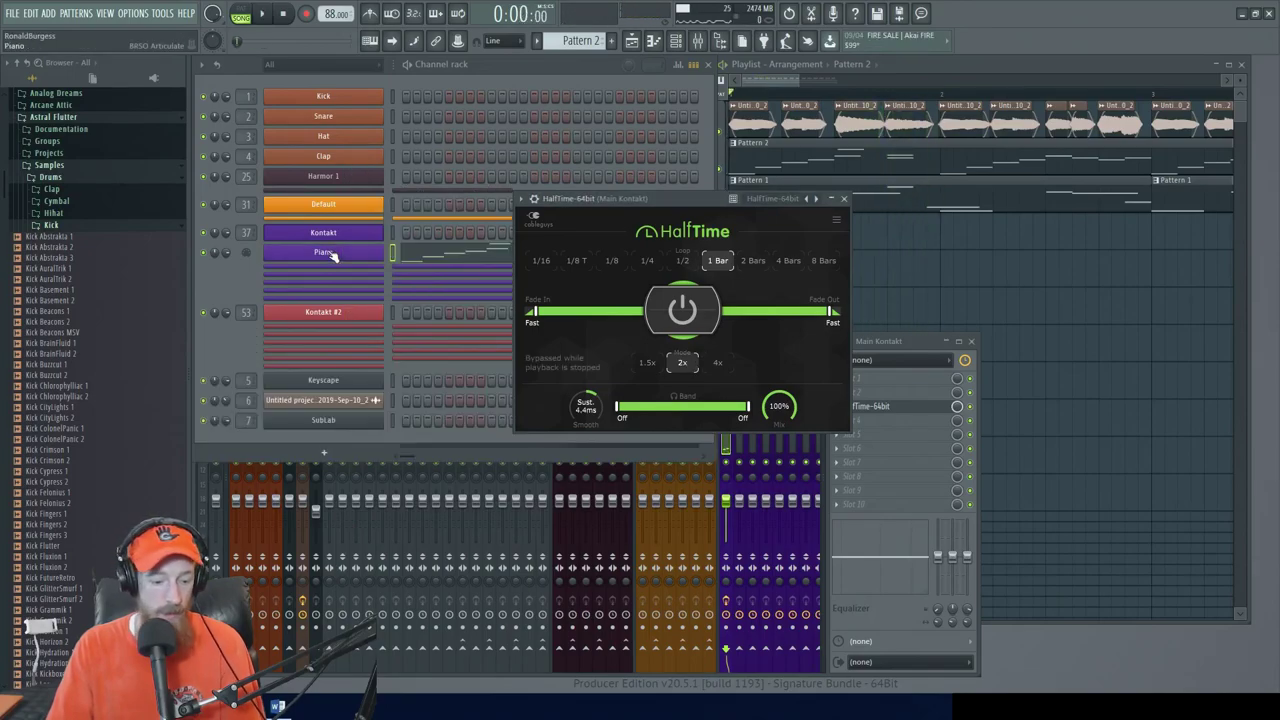
pyautogui.click(342, 254)
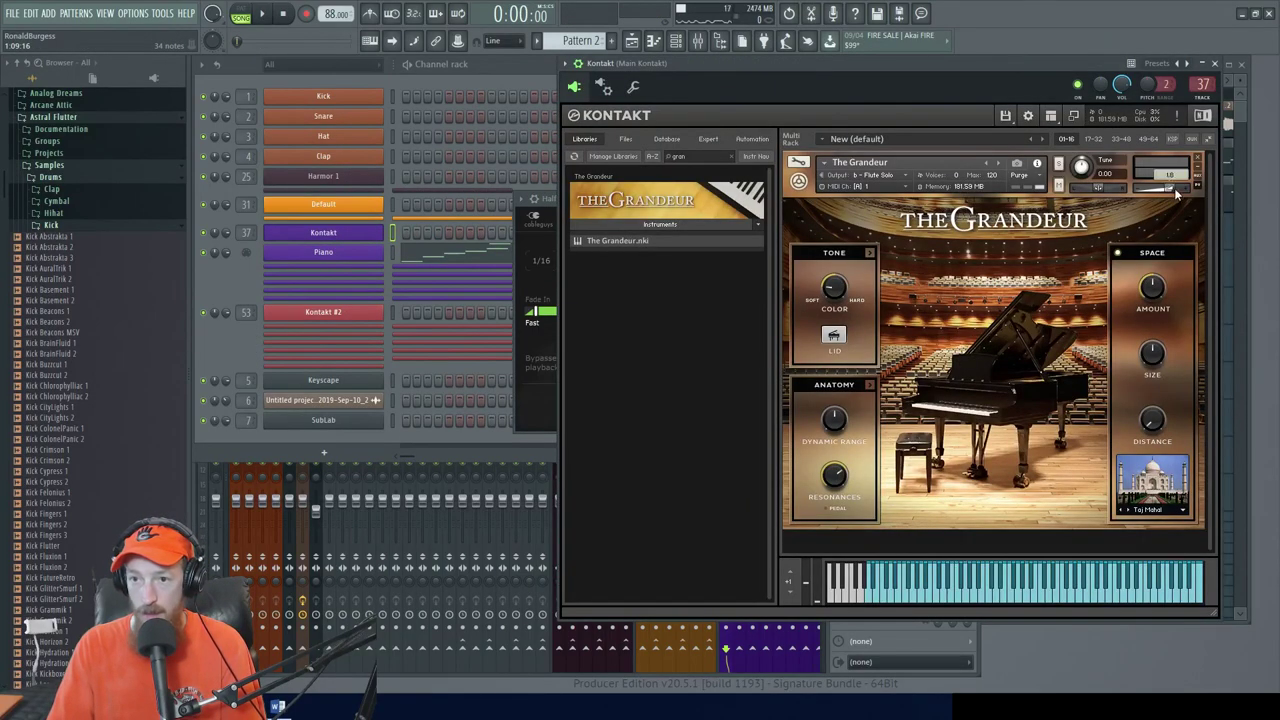
pyautogui.click(533, 248)
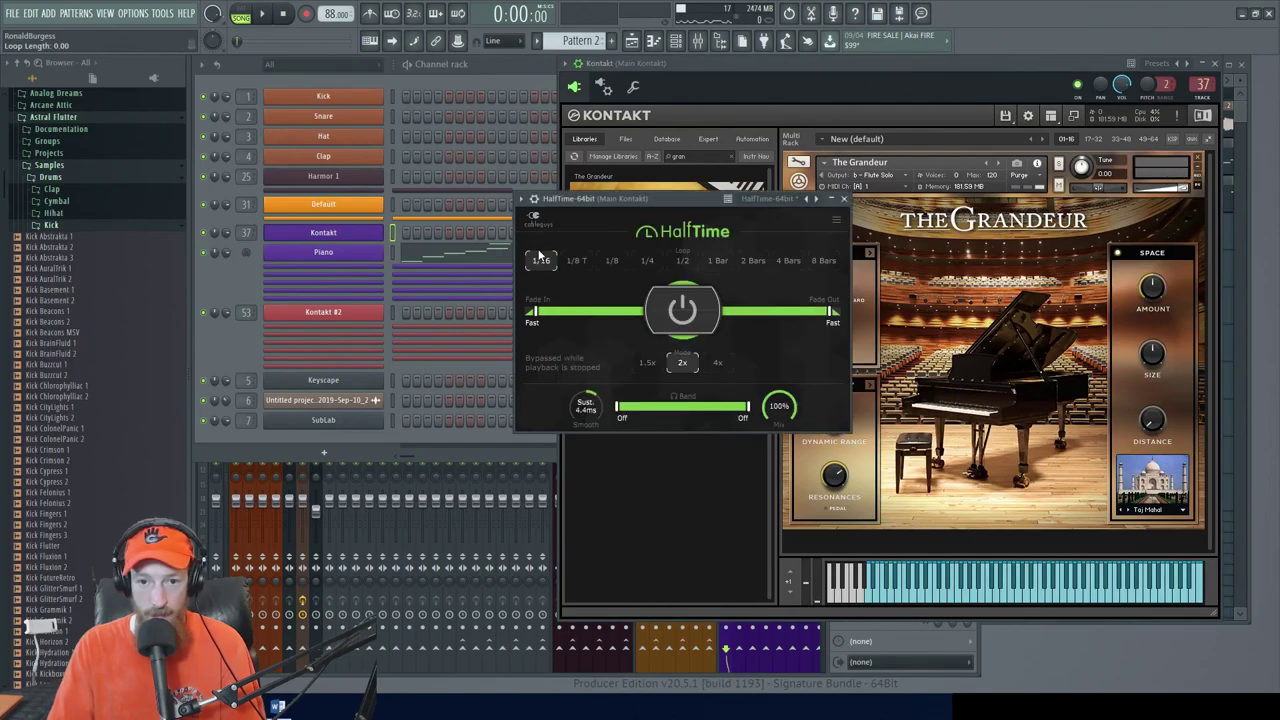
pyautogui.press('space')
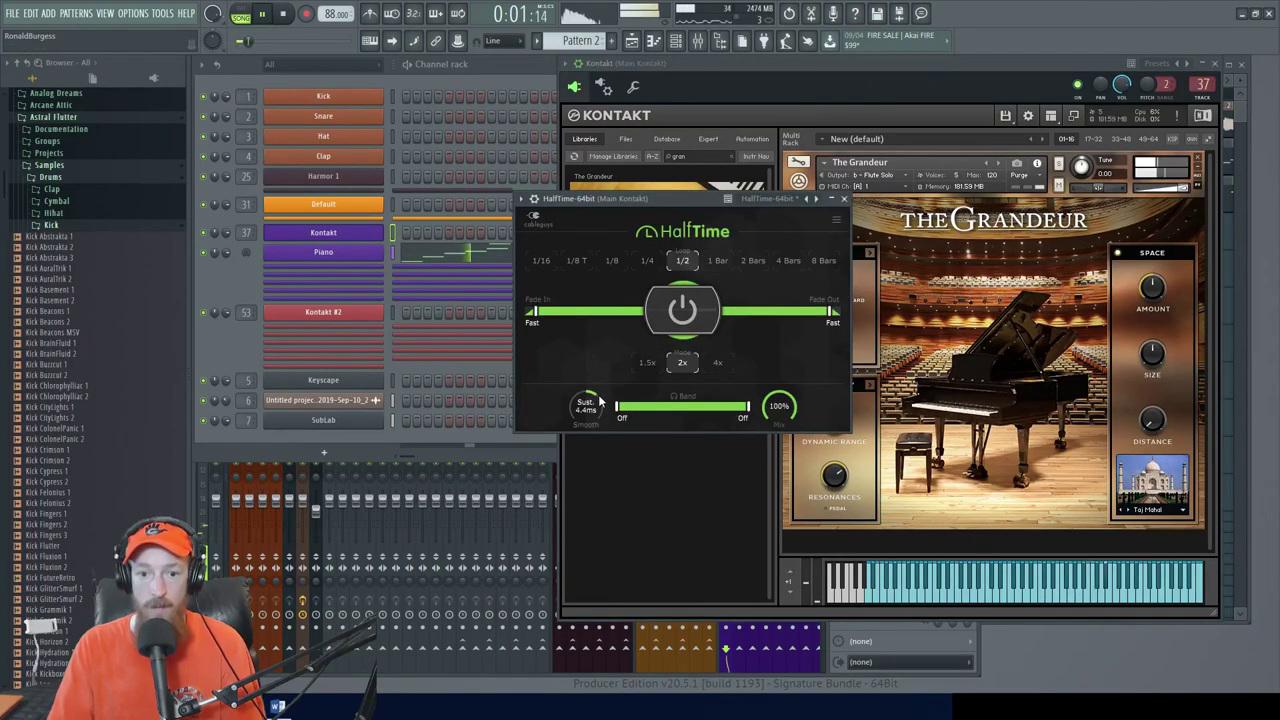
# Set HalfTime's Smooth to Swell 231 ms and its Mix to 58 %, and adjust the upper limit of its Band
pyautogui.moveTo(586, 411); pyautogui.dragTo(586, 392)
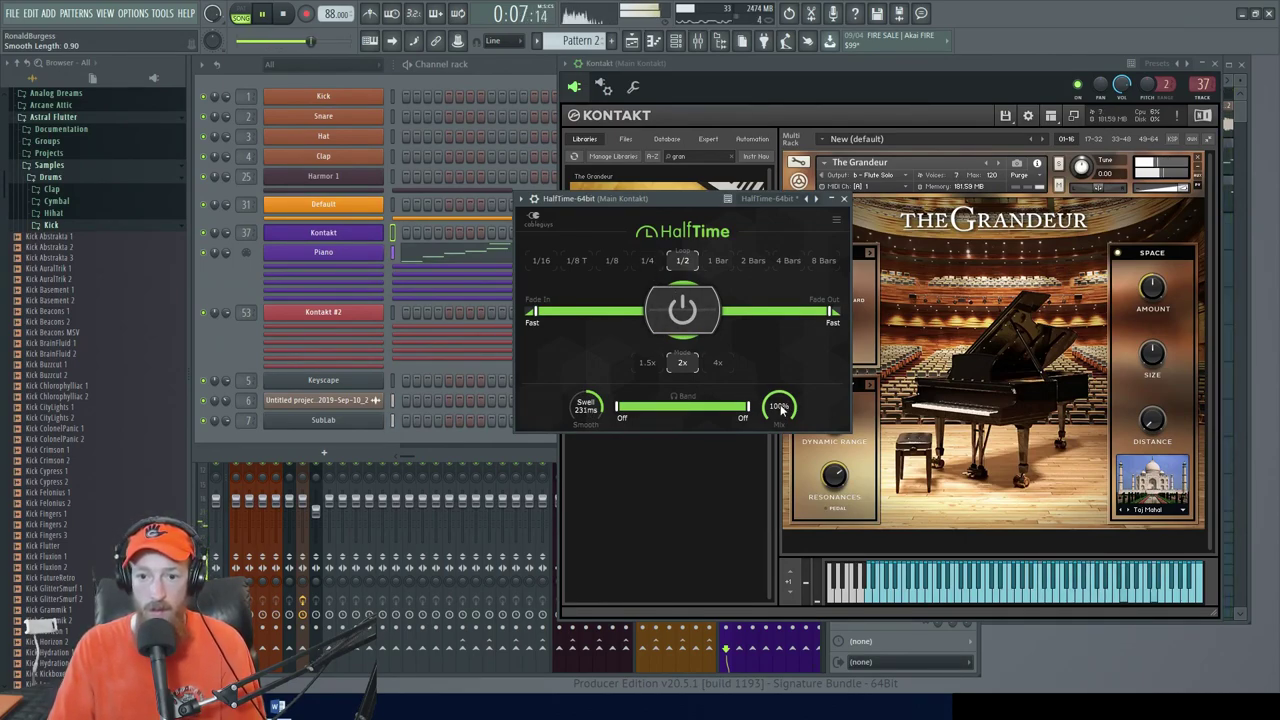
pyautogui.moveTo(778, 405); pyautogui.dragTo(778, 414)
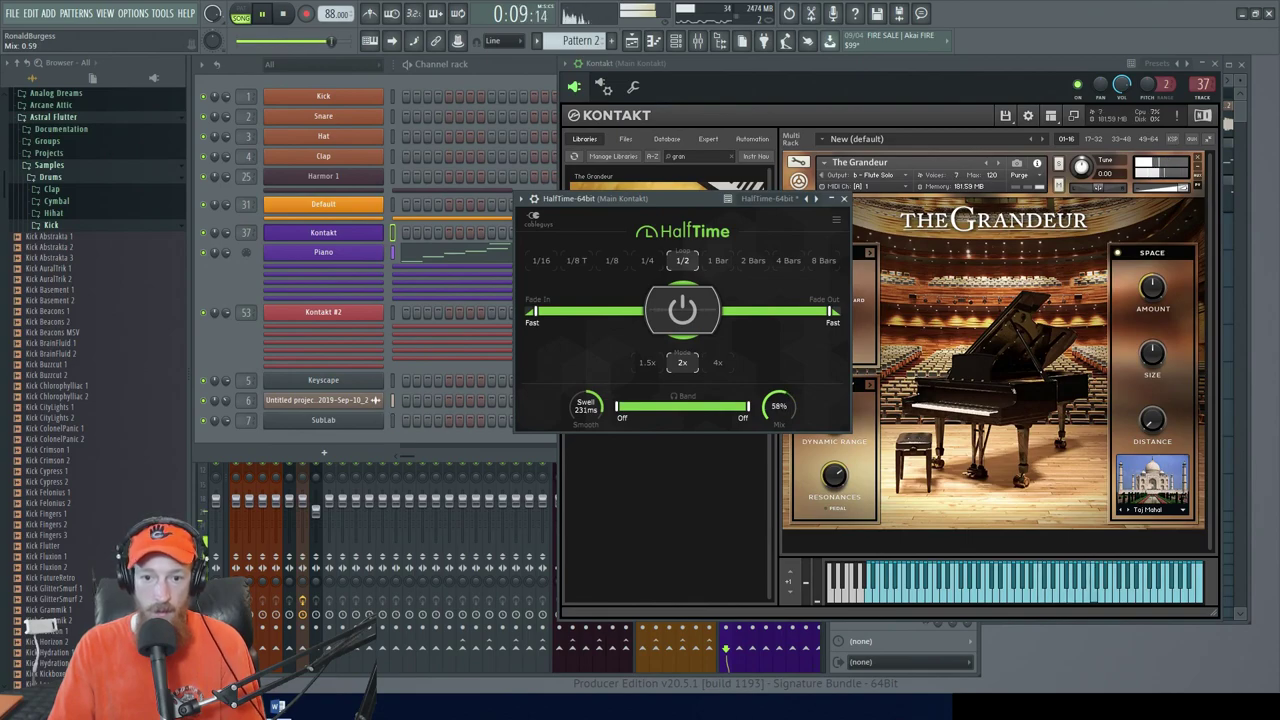
pyautogui.moveTo(747, 406); pyautogui.dragTo(741, 418)
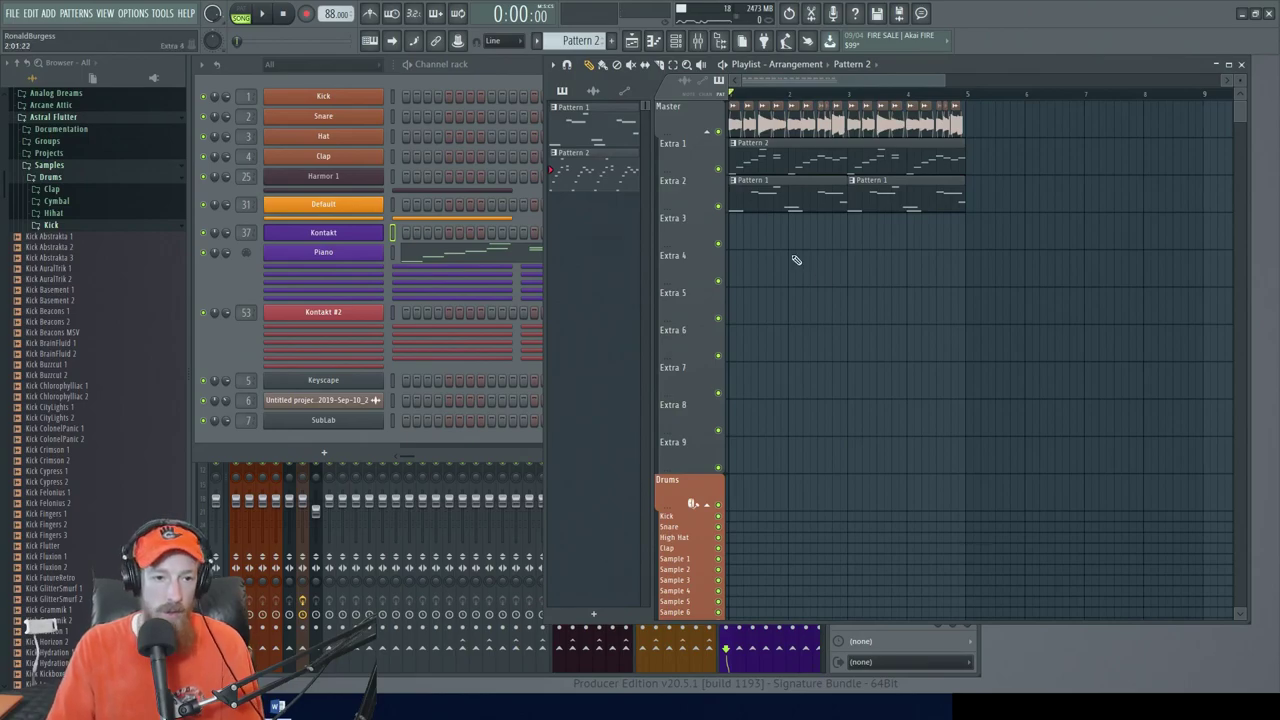
# Load ClosedHH Crimson 1 and ClosedHH Crimson 2 into the Hat and Clap channels for the hits in Pattern 3
pyautogui.click(62, 223)
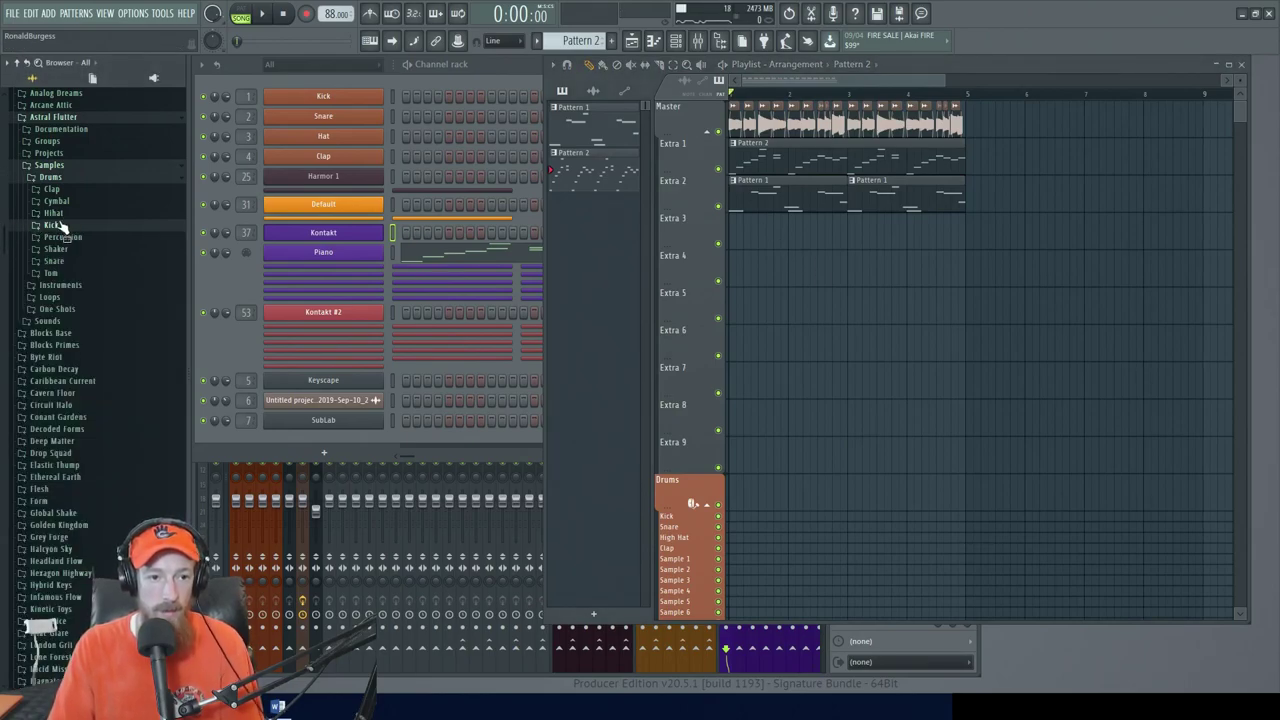
pyautogui.click(52, 213)
pyautogui.moveTo(60, 264); pyautogui.dragTo(333, 147)
pyautogui.moveTo(62, 275); pyautogui.dragTo(335, 160)
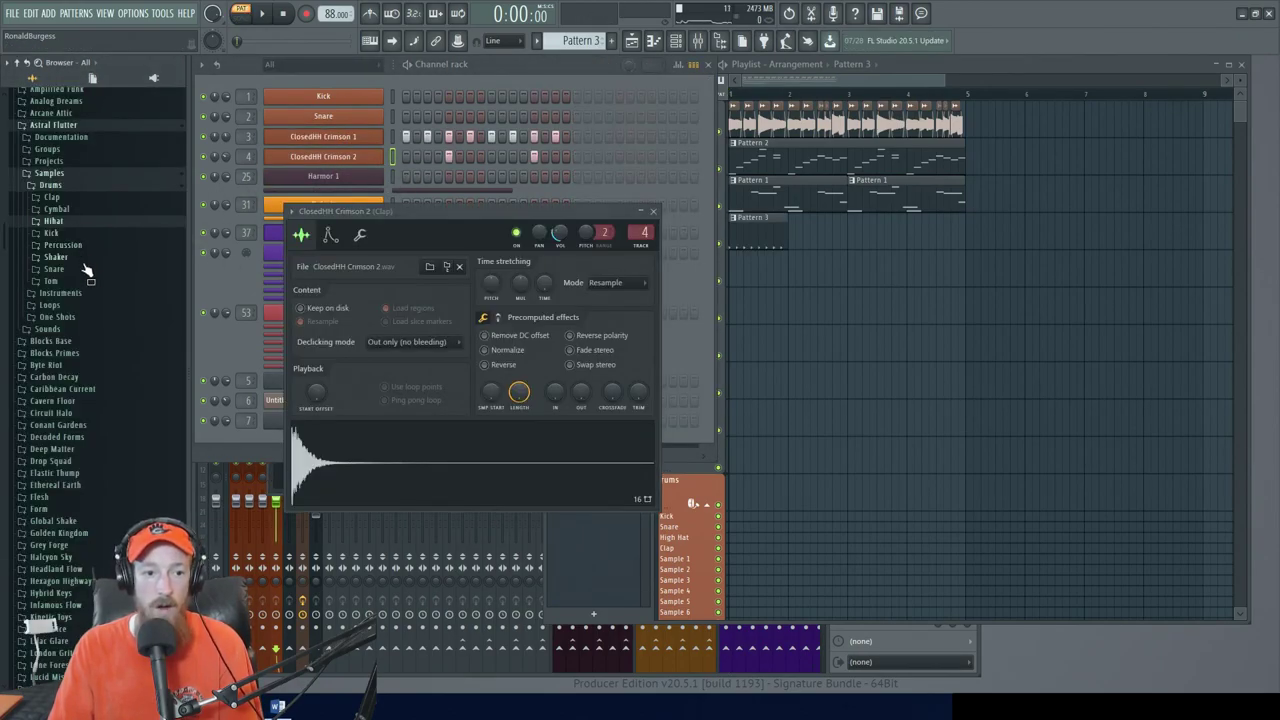
# Load the Snare Hydration sample into the Snare channel for a hit on step 5 of Pattern 3
pyautogui.click(80, 270)
pyautogui.scroll(-5, 82, 405)
pyautogui.moveTo(82, 408); pyautogui.dragTo(350, 116)
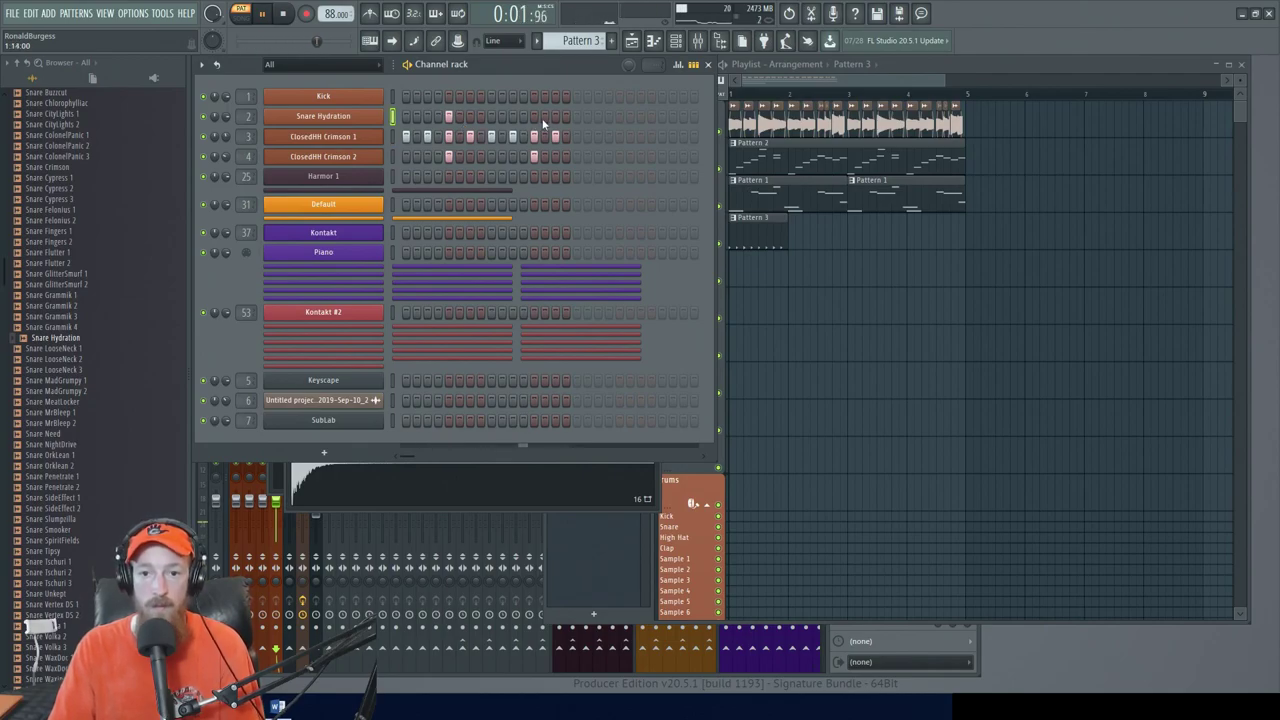
# Repeat the one-bar Pattern 3 drum clip across all four bars of the playlist and play the arrangement
pyautogui.moveTo(804, 212); pyautogui.dragTo(769, 314)
pyautogui.hotkey('ctrl', 'b')
pyautogui.hotkey('ctrl', 'b')
pyautogui.press('space')
pyautogui.press('l')
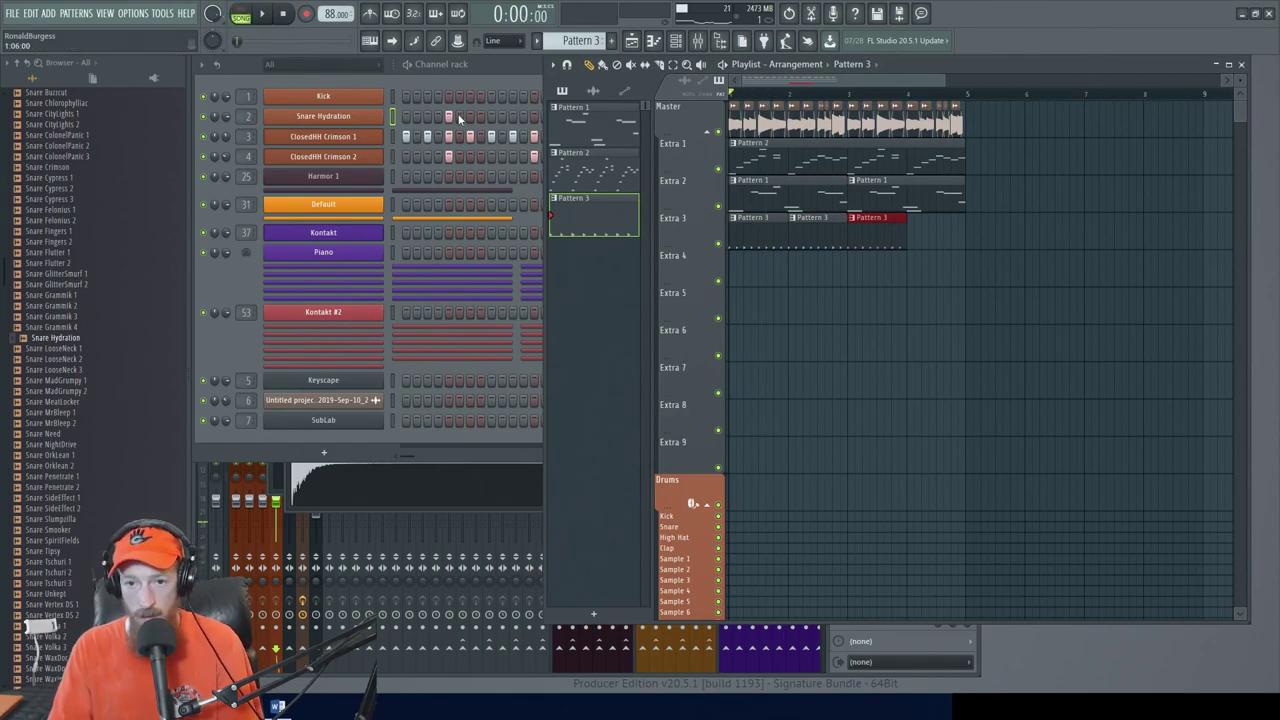
pyautogui.press('space')
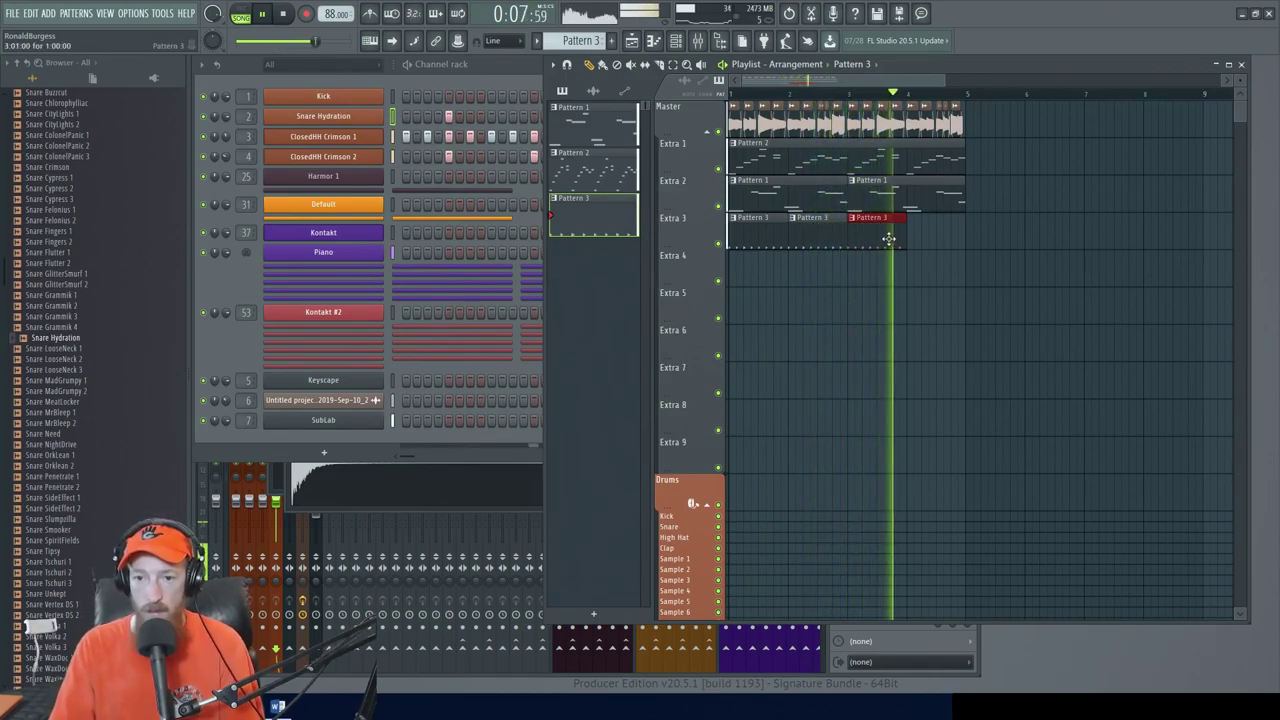
pyautogui.click(937, 240)
pyautogui.scroll(-1, 909, 291)
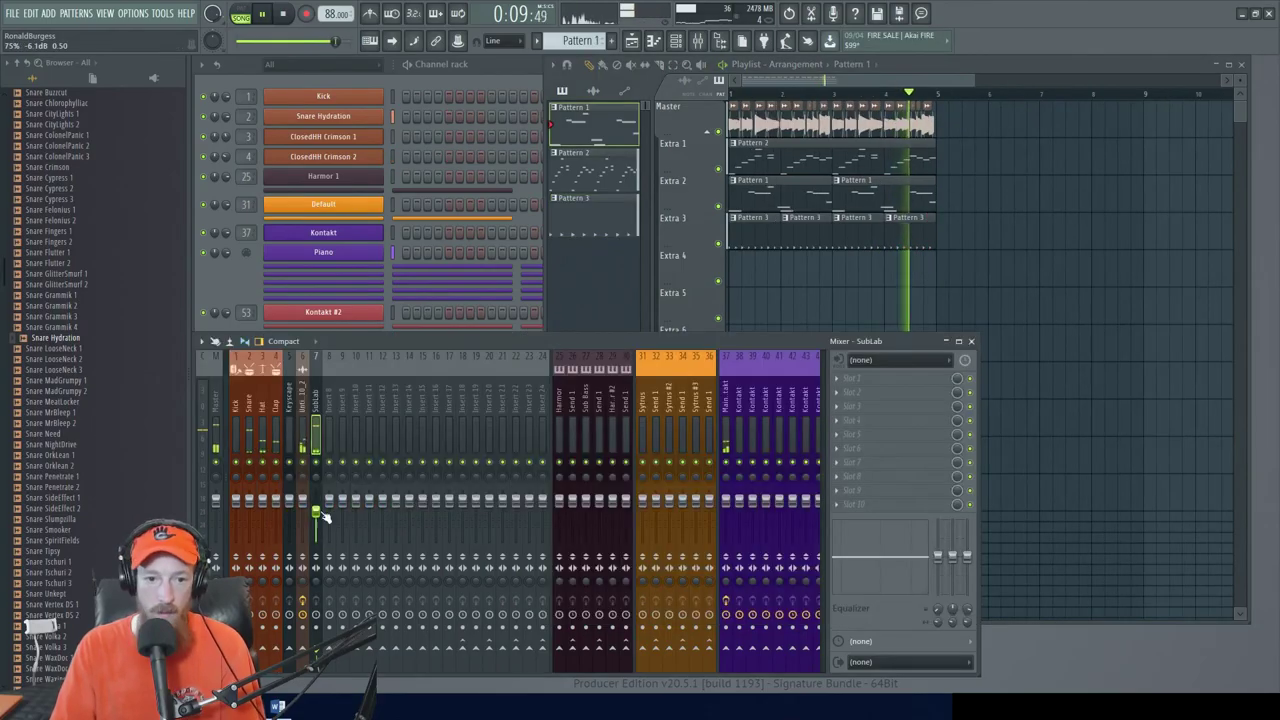
# Add Fruity WaveShaper in slot 5 of the SubLab mixer track, bend its curve upward and play the beat
pyautogui.press('F8')
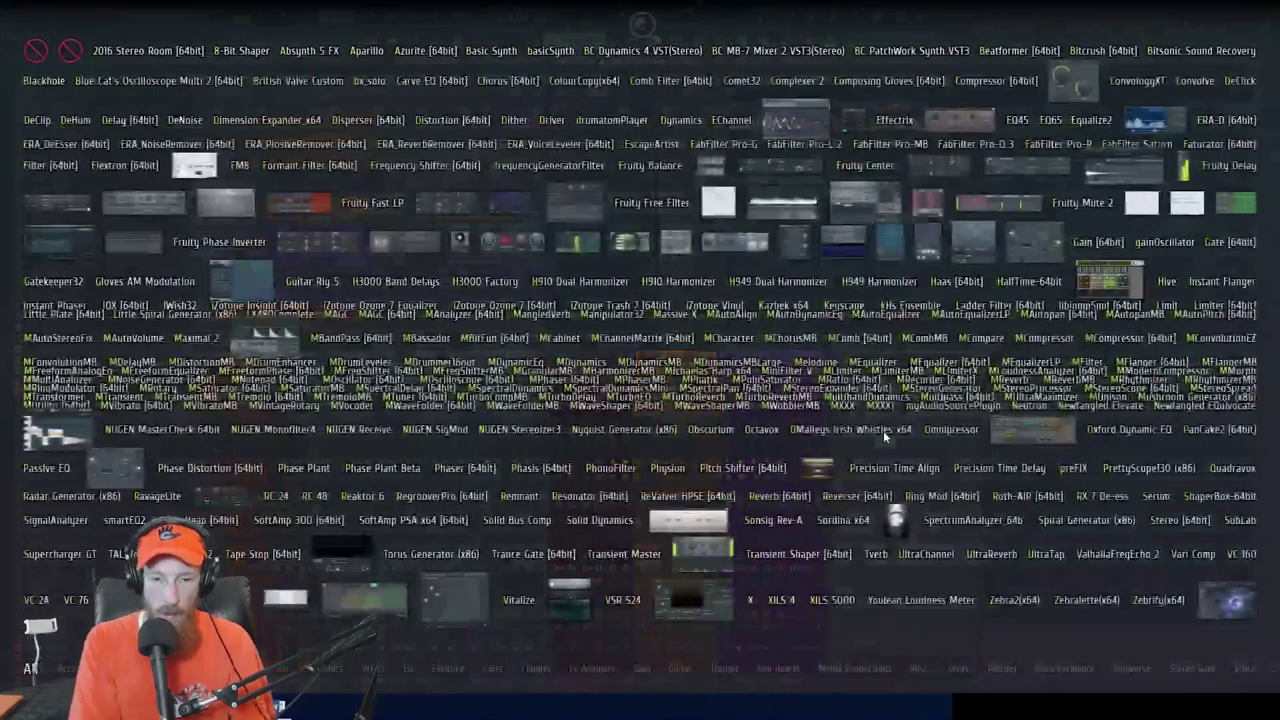
pyautogui.write('wave')
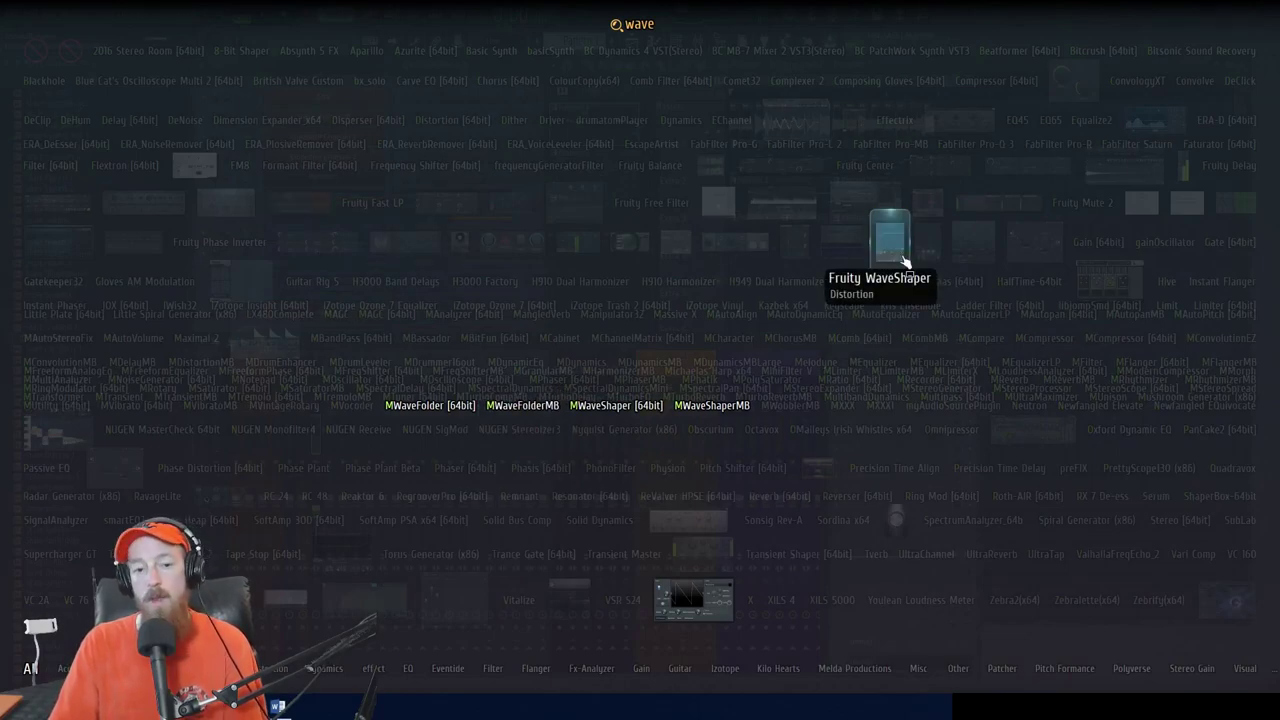
pyautogui.click(904, 262)
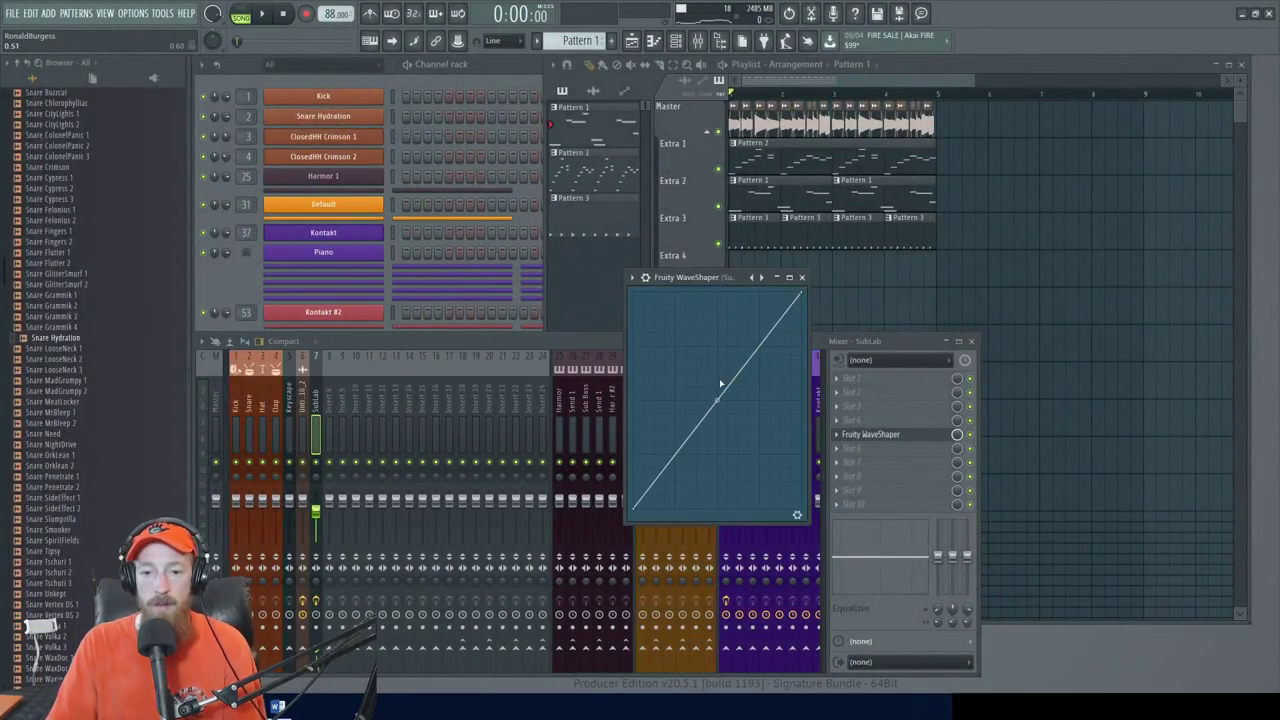
pyautogui.moveTo(716, 400); pyautogui.dragTo(716, 378)
pyautogui.press('space')
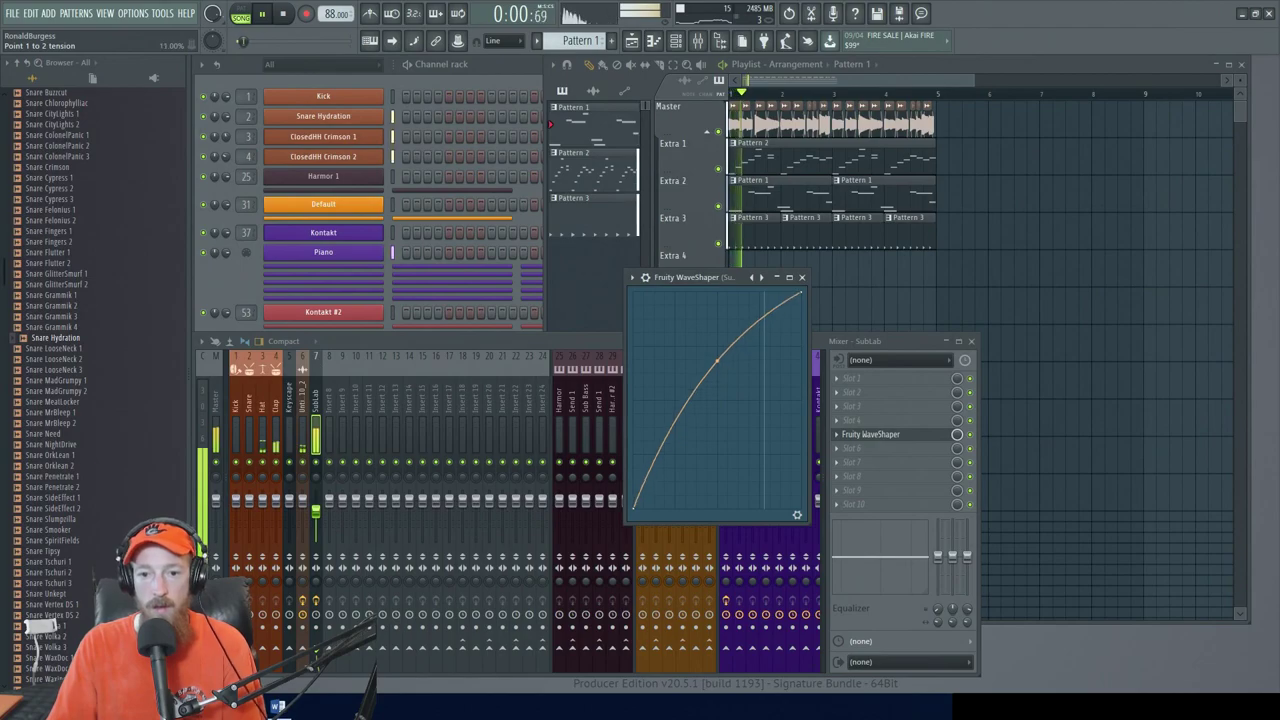
# In SubLab, switch the distortion type to tube, set its synth amount to 80% and lower the filter cutoff to 2.5 kHz during playback
pyautogui.click(290, 520)
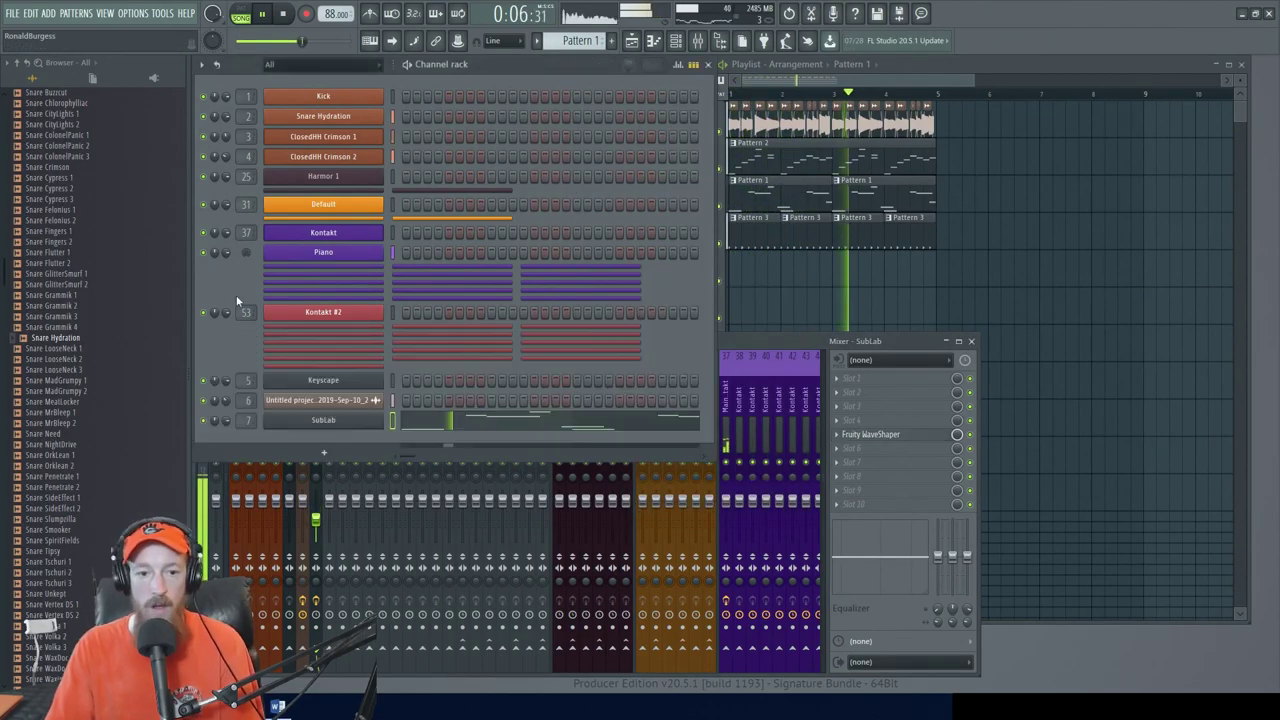
pyautogui.press('space')
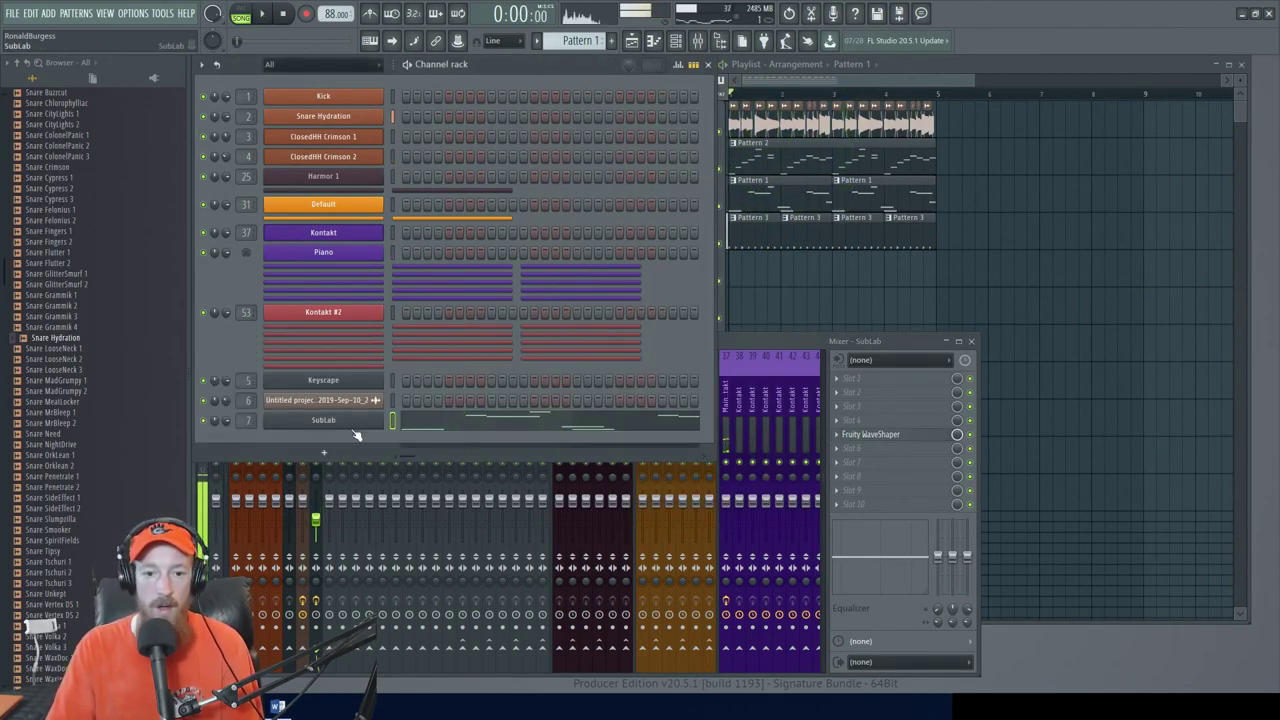
pyautogui.click(352, 424)
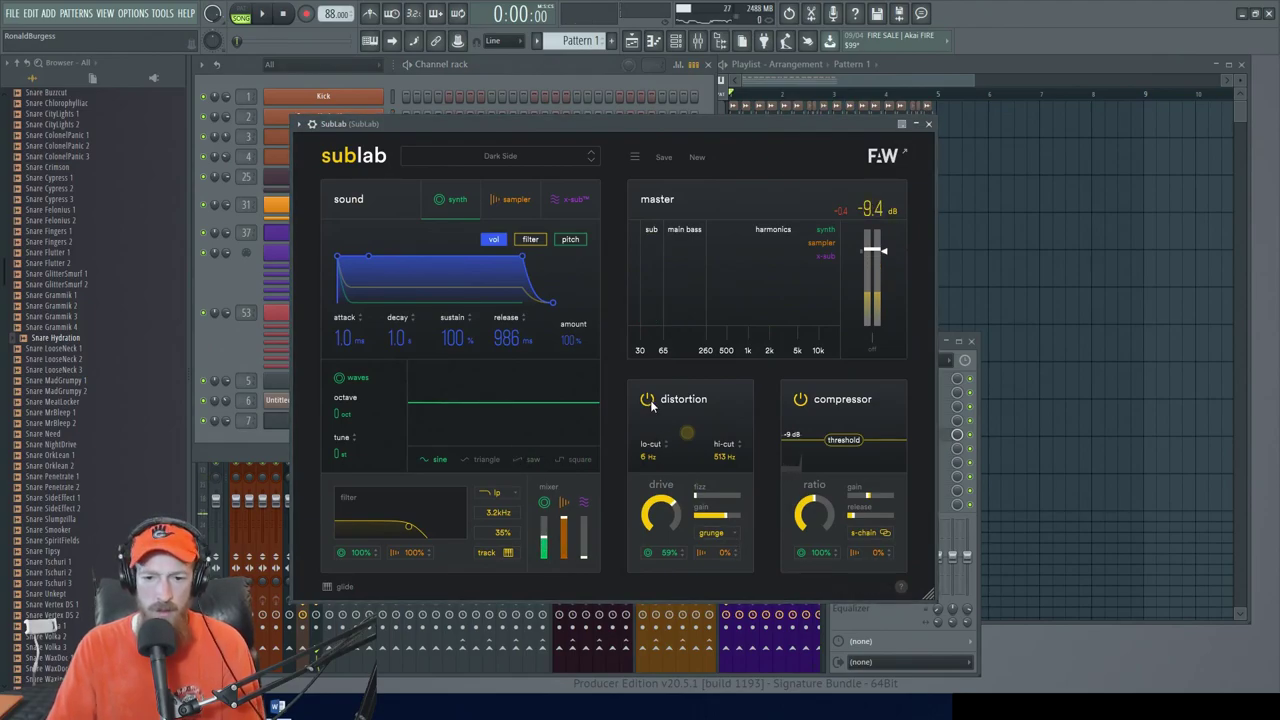
pyautogui.press('space')
pyautogui.moveTo(697, 497); pyautogui.dragTo(668, 519)
pyautogui.click(720, 533)
pyautogui.click(712, 581)
pyautogui.press('space')
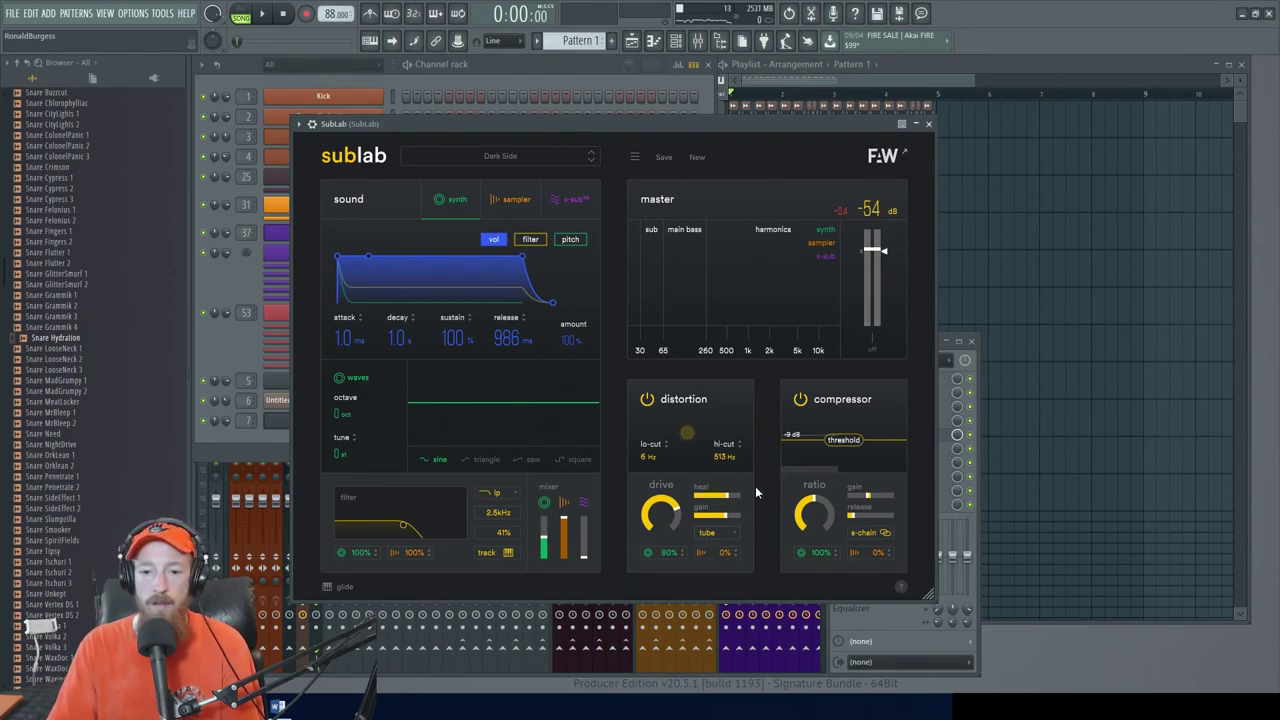
pyautogui.click(929, 125)
# Play the arrangement and duplicate the Pattern 1 and Pattern 3 clips so the copies start at bar 9
pyautogui.press('space')
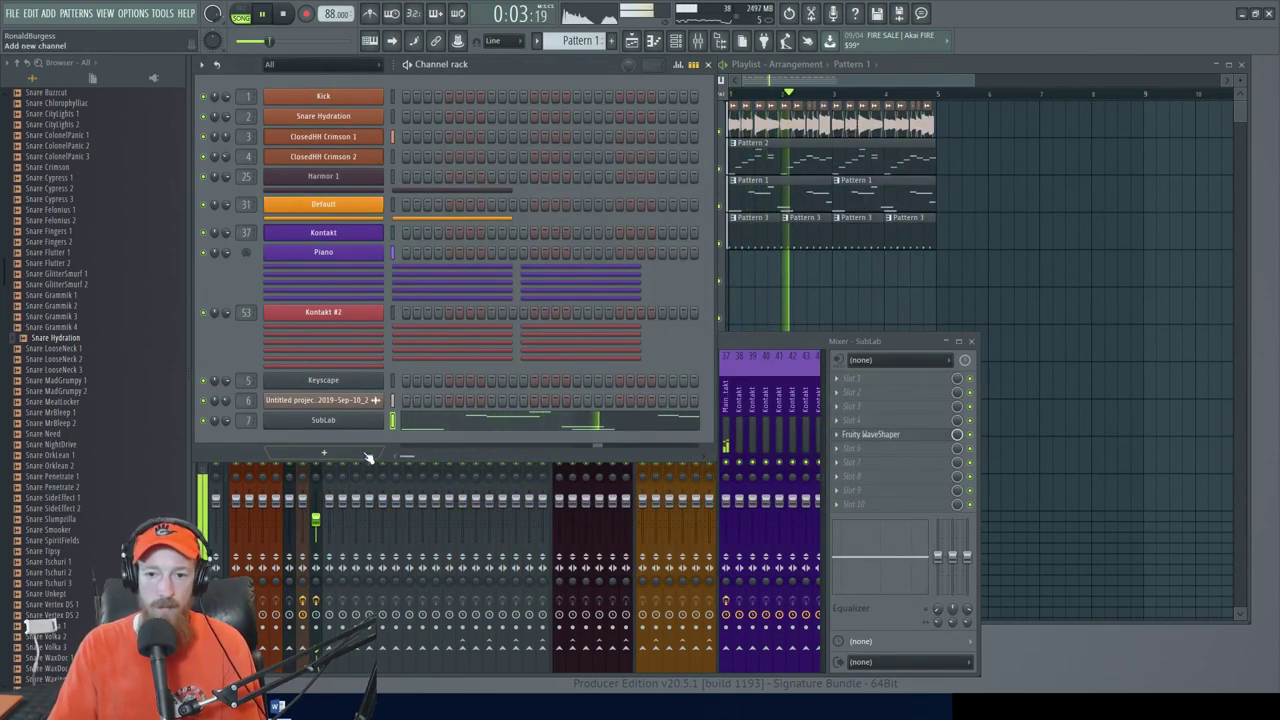
pyautogui.click(751, 346)
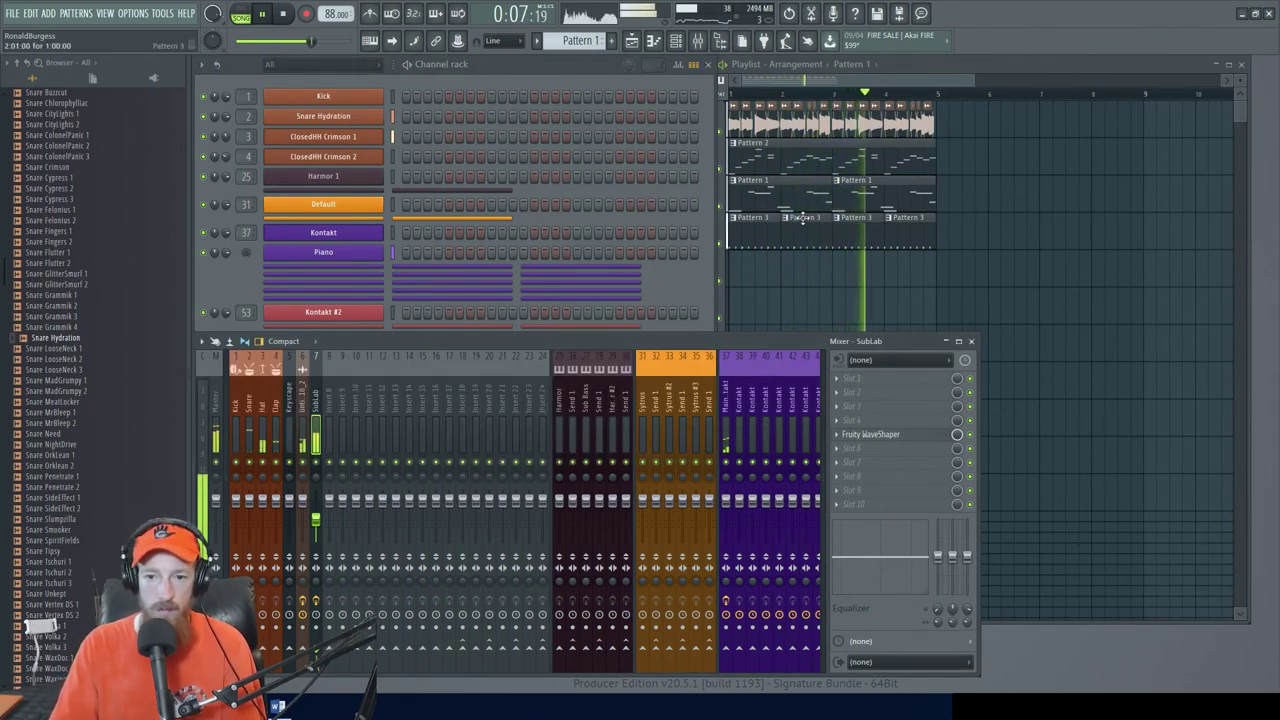
pyautogui.scroll(-2, 802, 218)
pyautogui.click(856, 188)
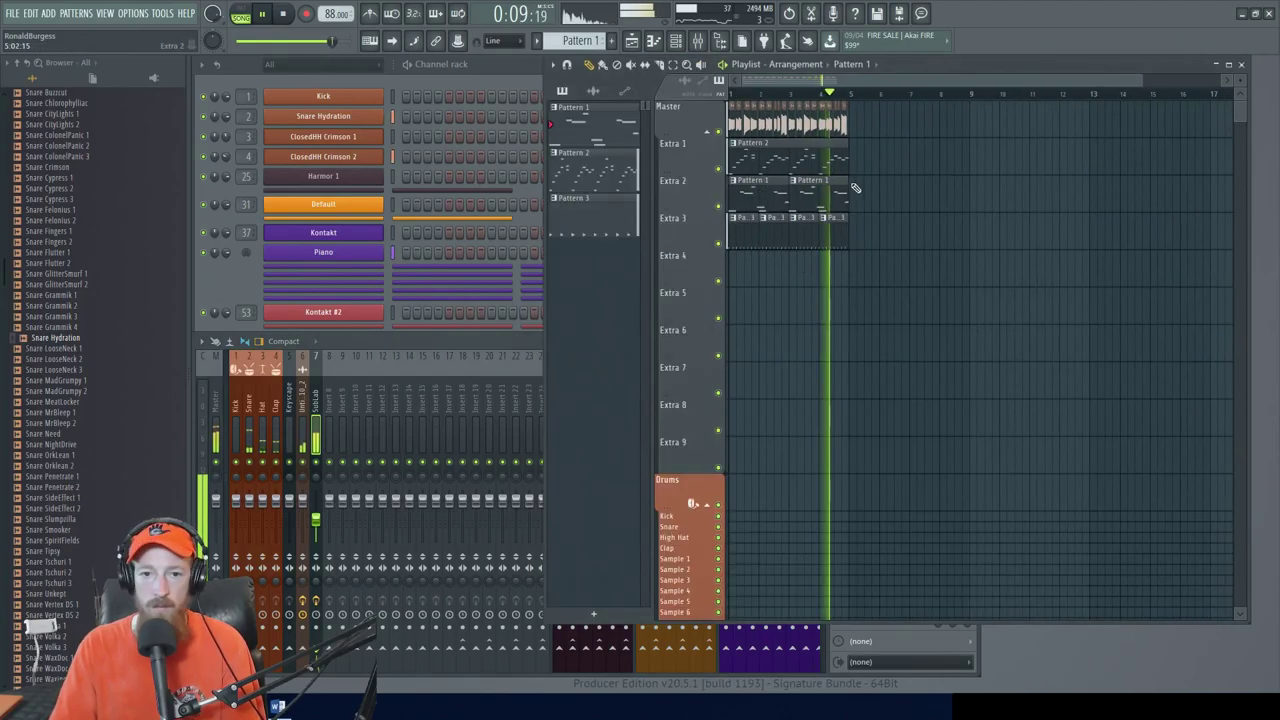
pyautogui.scroll(-1, 856, 188)
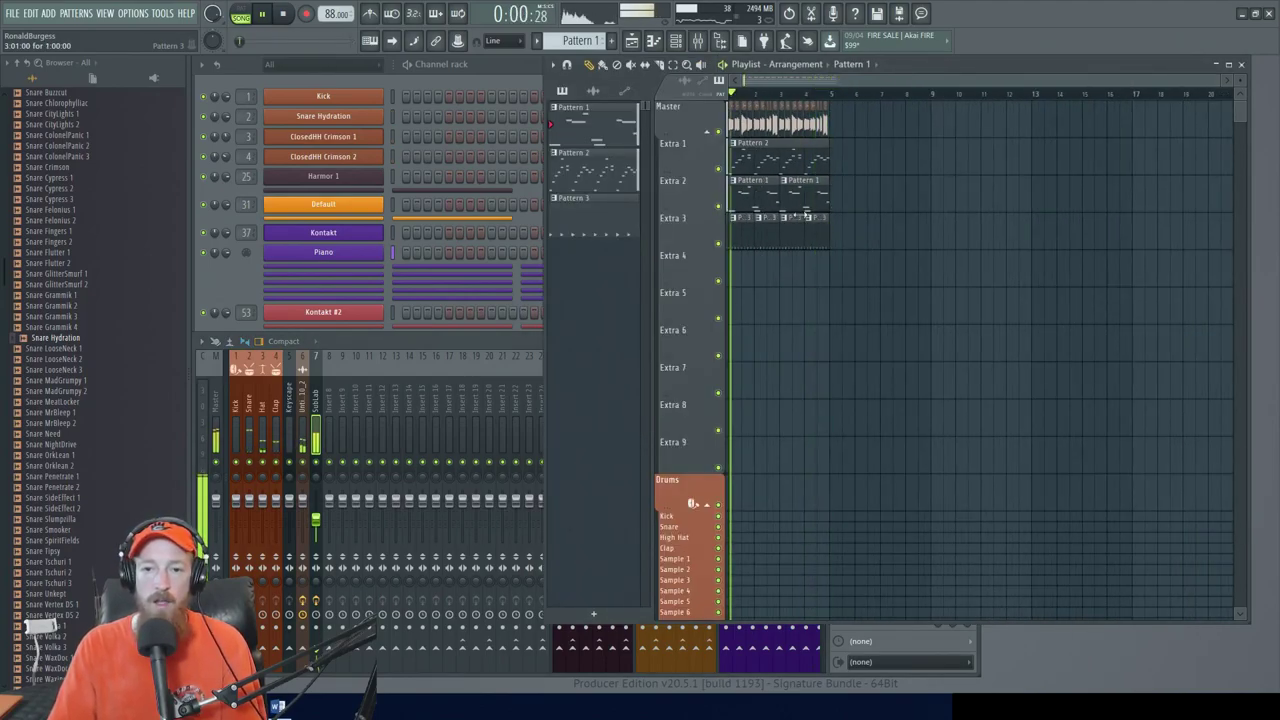
pyautogui.press('space')
pyautogui.scroll(2, 805, 215)
pyautogui.keyDown('ctrl'); pyautogui.moveTo(888, 202); pyautogui.dragTo(1033, 205); pyautogui.keyUp('ctrl')
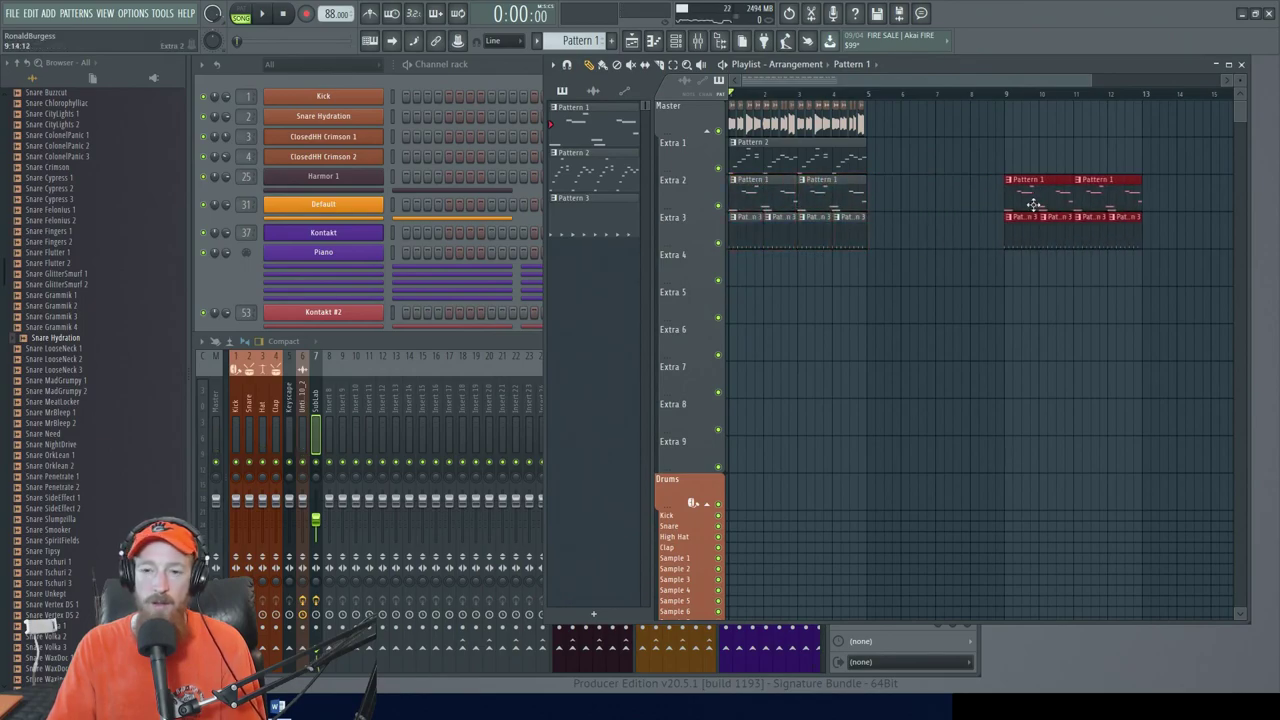
pyautogui.click(980, 230)
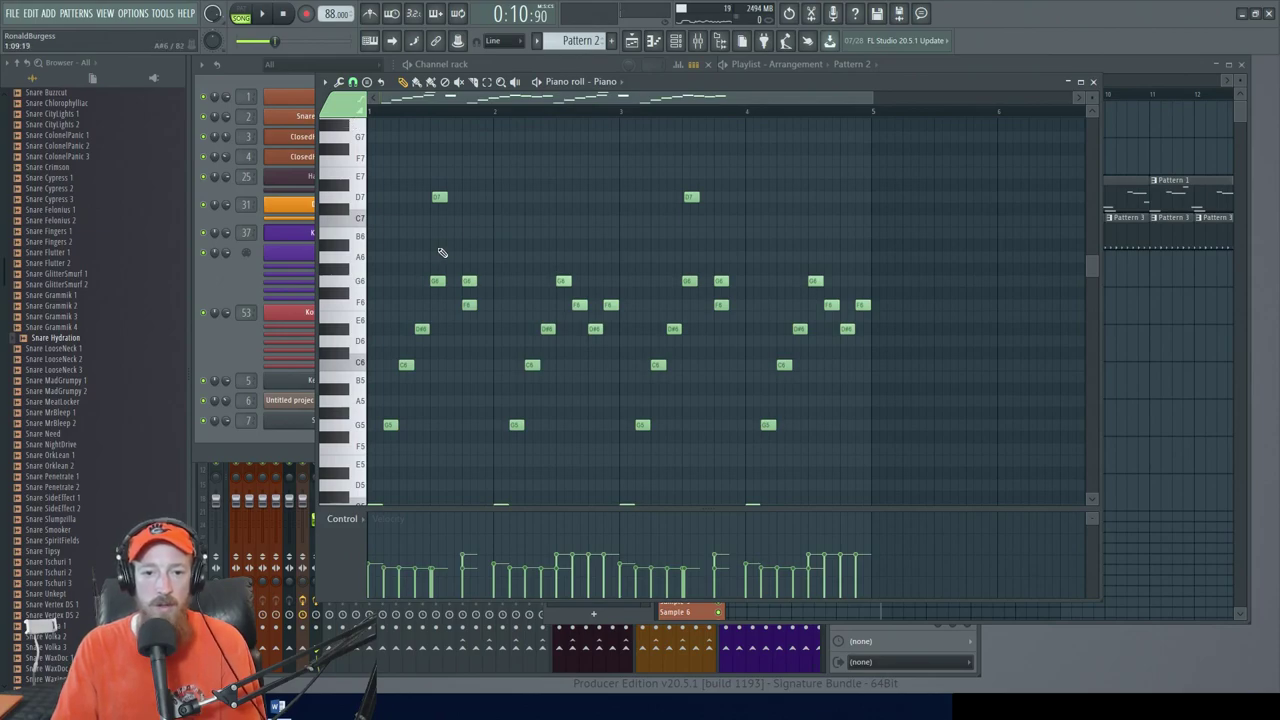
# Select the stacked G6 and F6 notes in bar 1 of Pattern 2's piano part and play the melody
pyautogui.moveTo(470, 266); pyautogui.dragTo(474, 372)
pyautogui.click(469, 282)
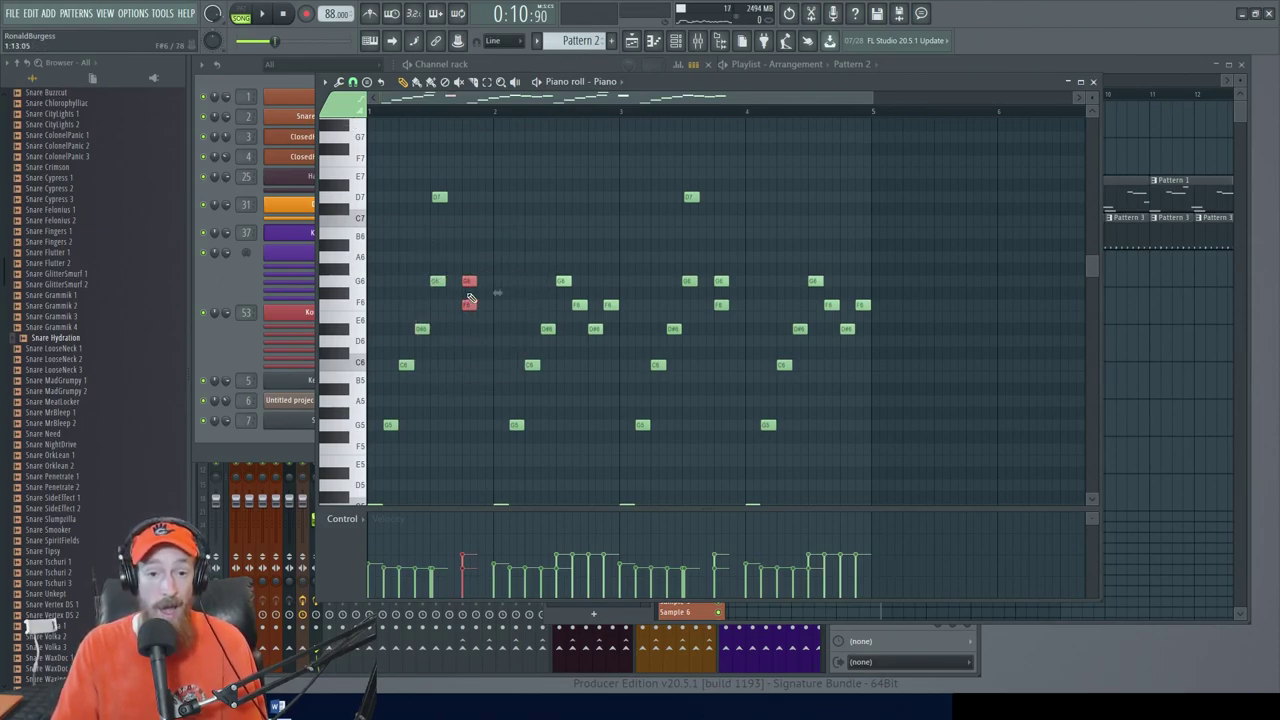
pyautogui.scroll(-1, 468, 294)
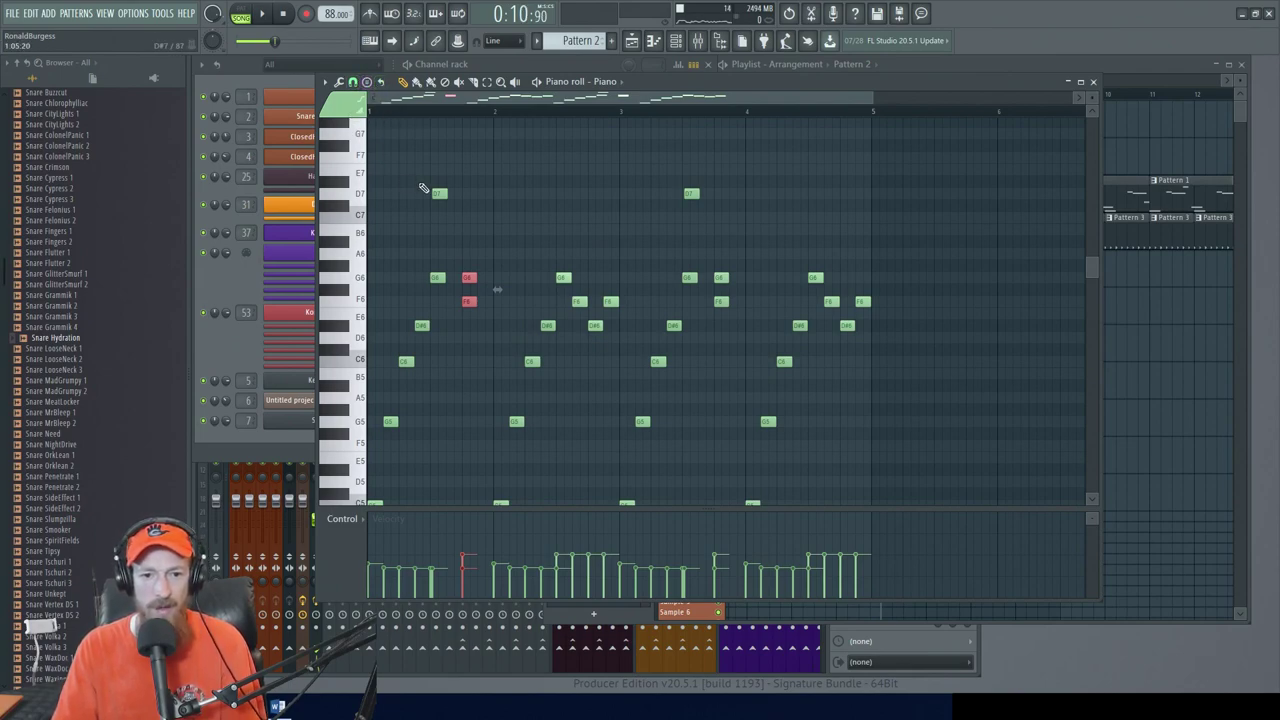
pyautogui.press('space')
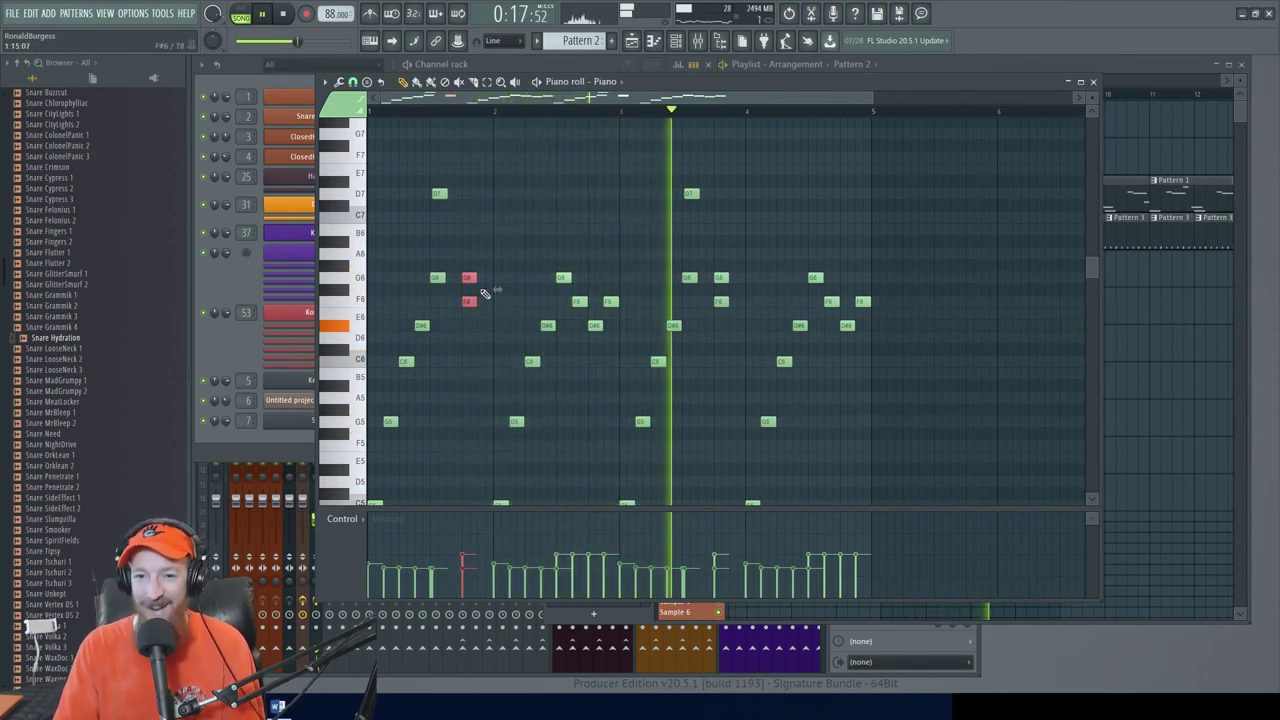
pyautogui.press('space')
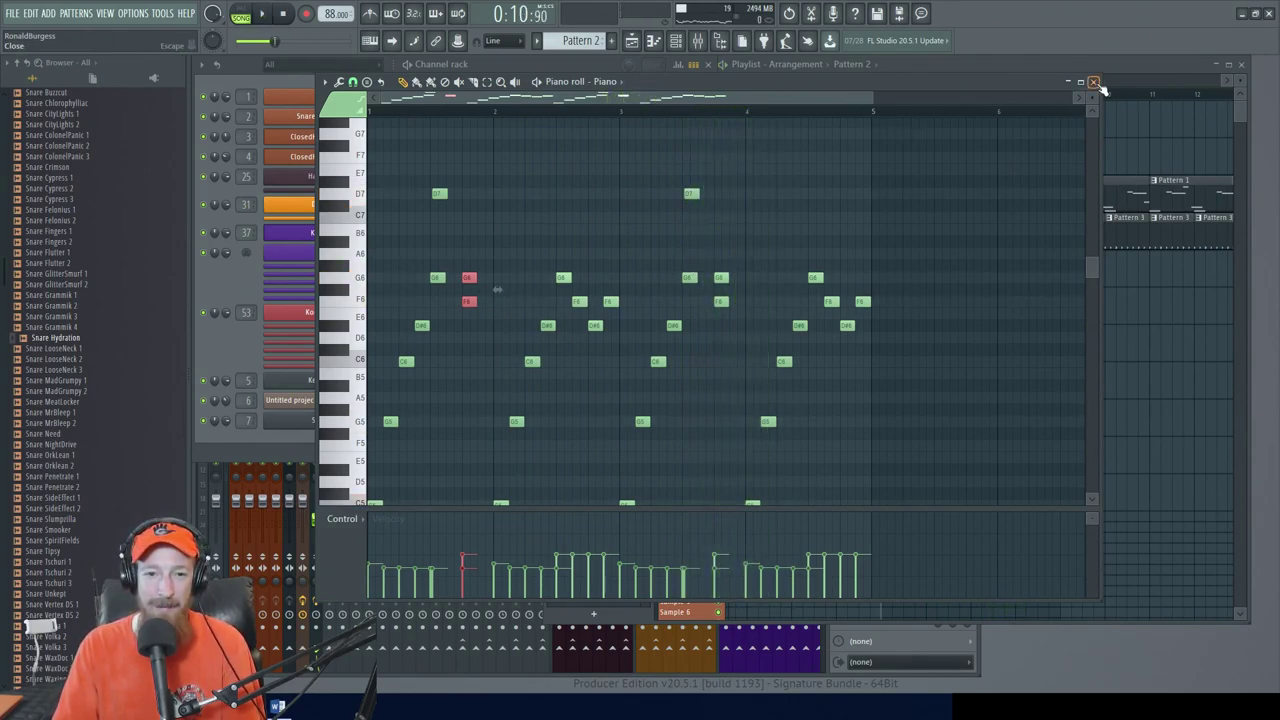
# Try the bar 1 G6 note of the stacked pair at G#6, restore it to G6 and close the piano roll
pyautogui.click(483, 264)
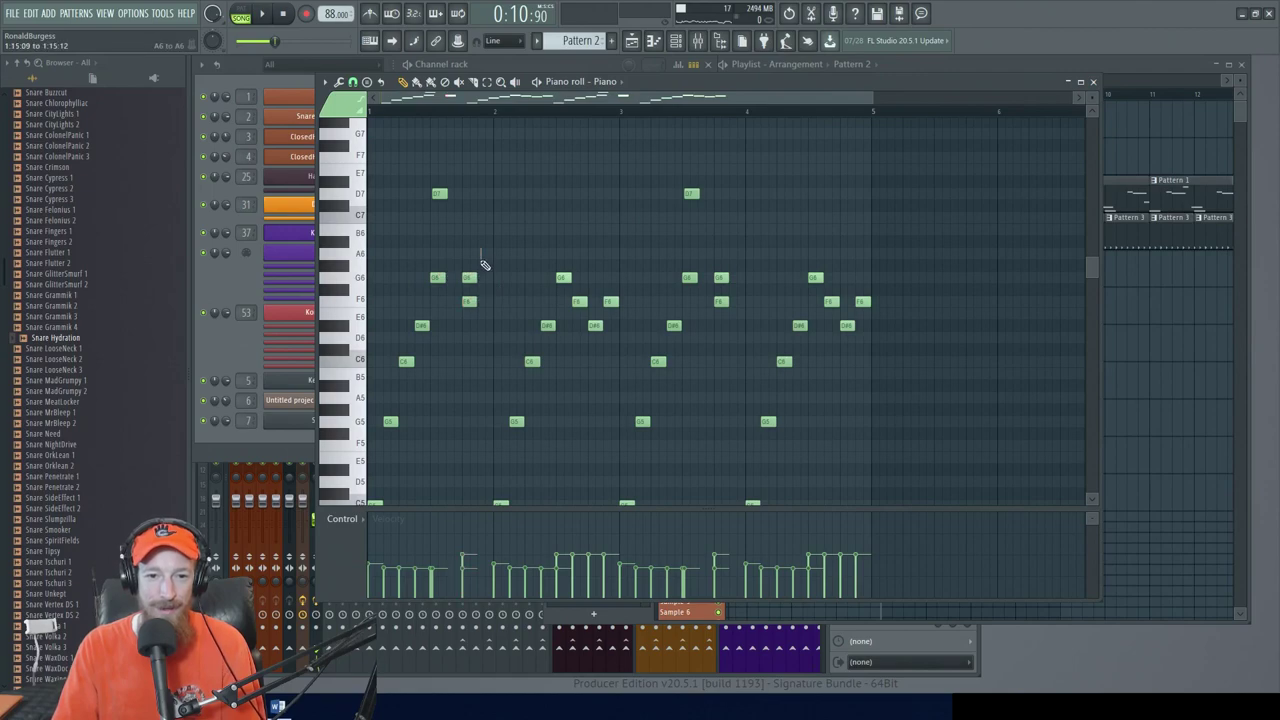
pyautogui.press('space')
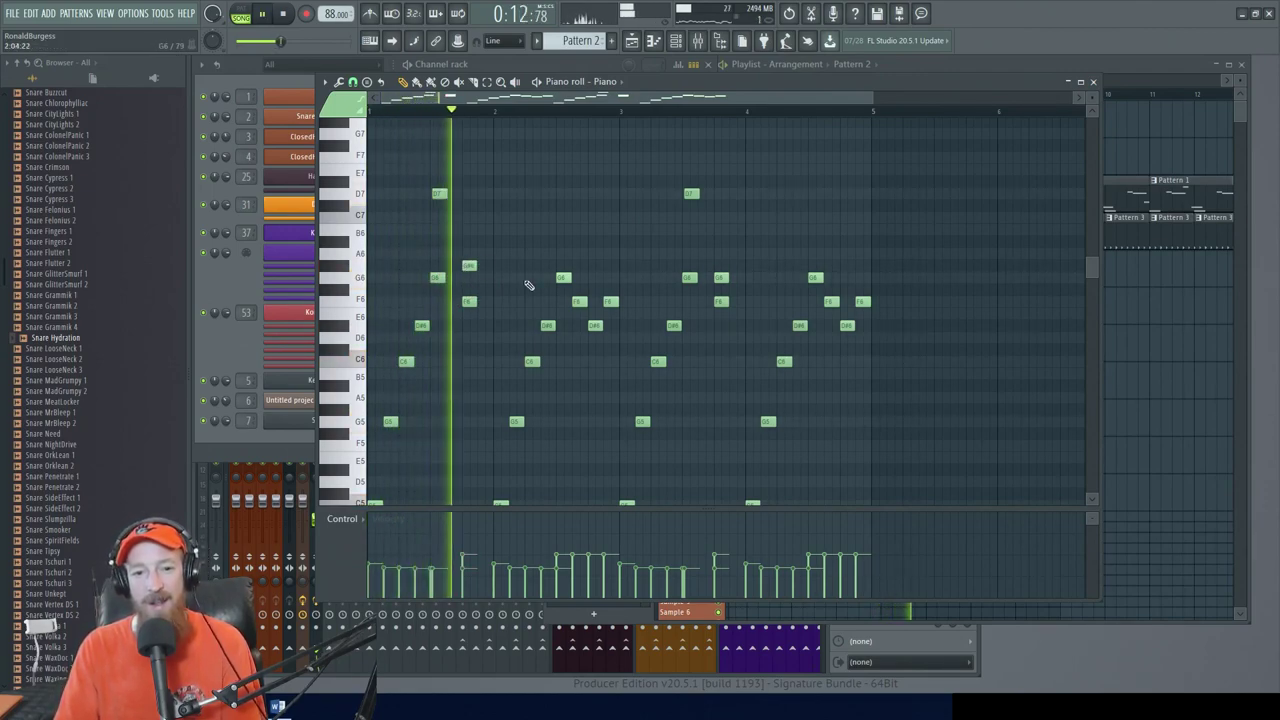
pyautogui.press('space')
pyautogui.moveTo(468, 272); pyautogui.dragTo(468, 280)
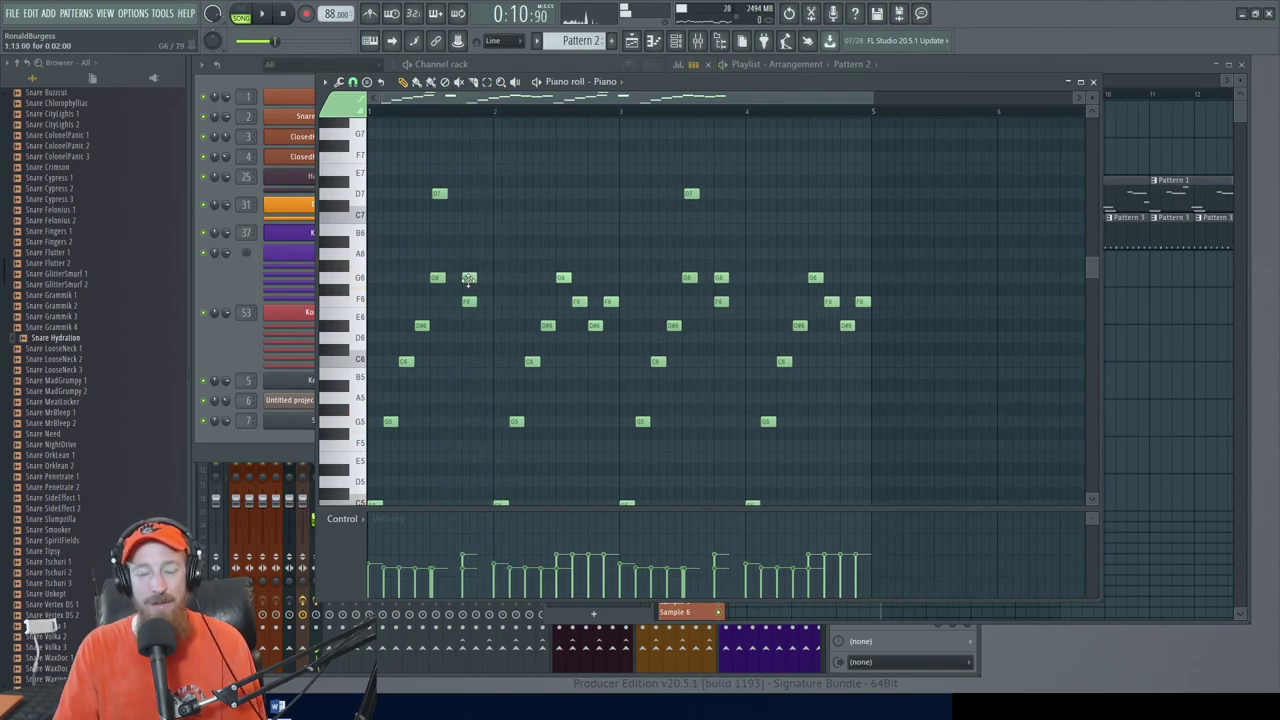
pyautogui.click(1095, 82)
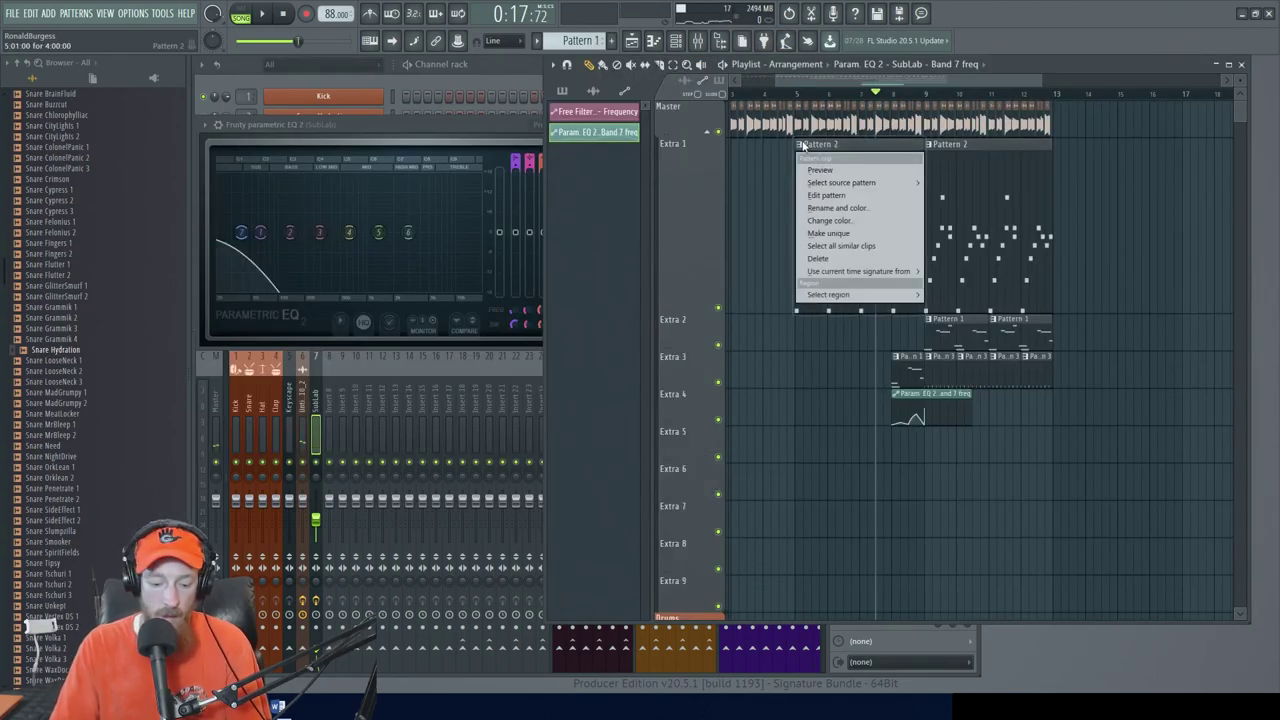
# Make the Pattern 2 clip starting at bar 5 unique
pyautogui.click(895, 248)
pyautogui.scroll(3, 897, 375)
# Select the bar 8 Pattern 1 and EQ 2 frequency automation clips and play the filter sweep with Fruity parametric EQ 2 in view
pyautogui.moveTo(914, 350); pyautogui.dragTo(921, 429)
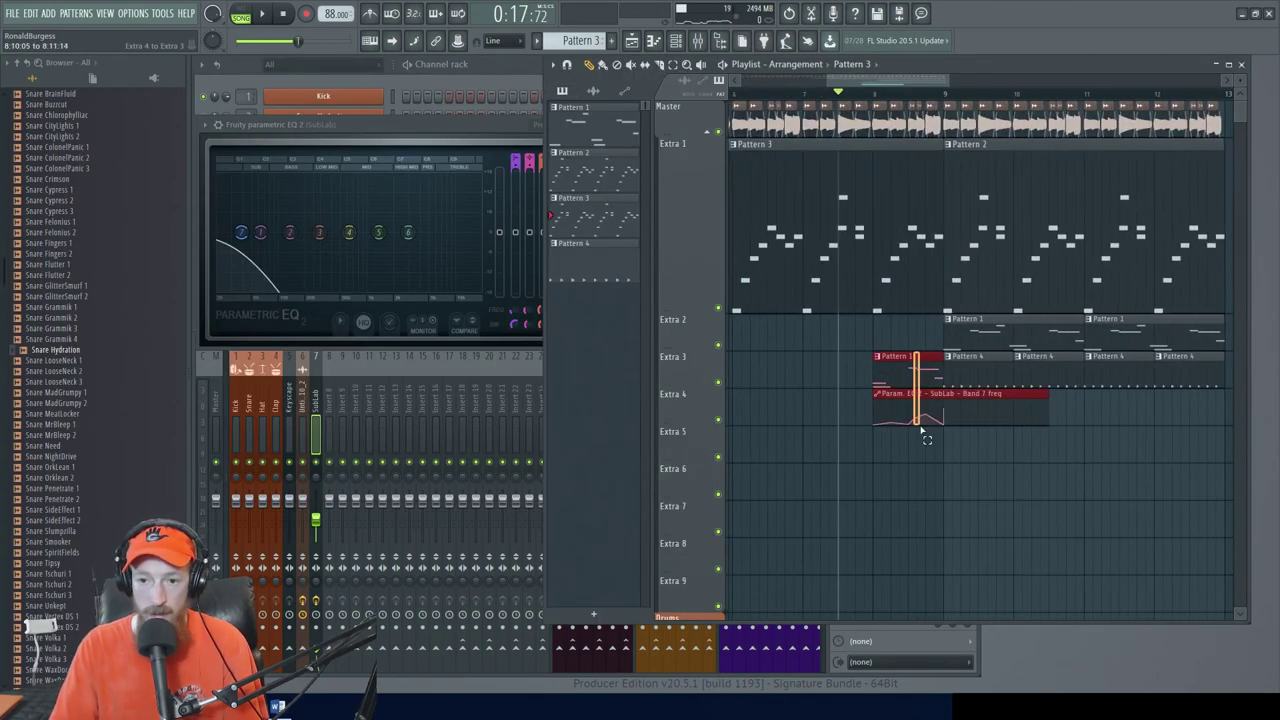
pyautogui.moveTo(928, 214); pyautogui.dragTo(823, 249)
pyautogui.scroll(-2, 822, 249)
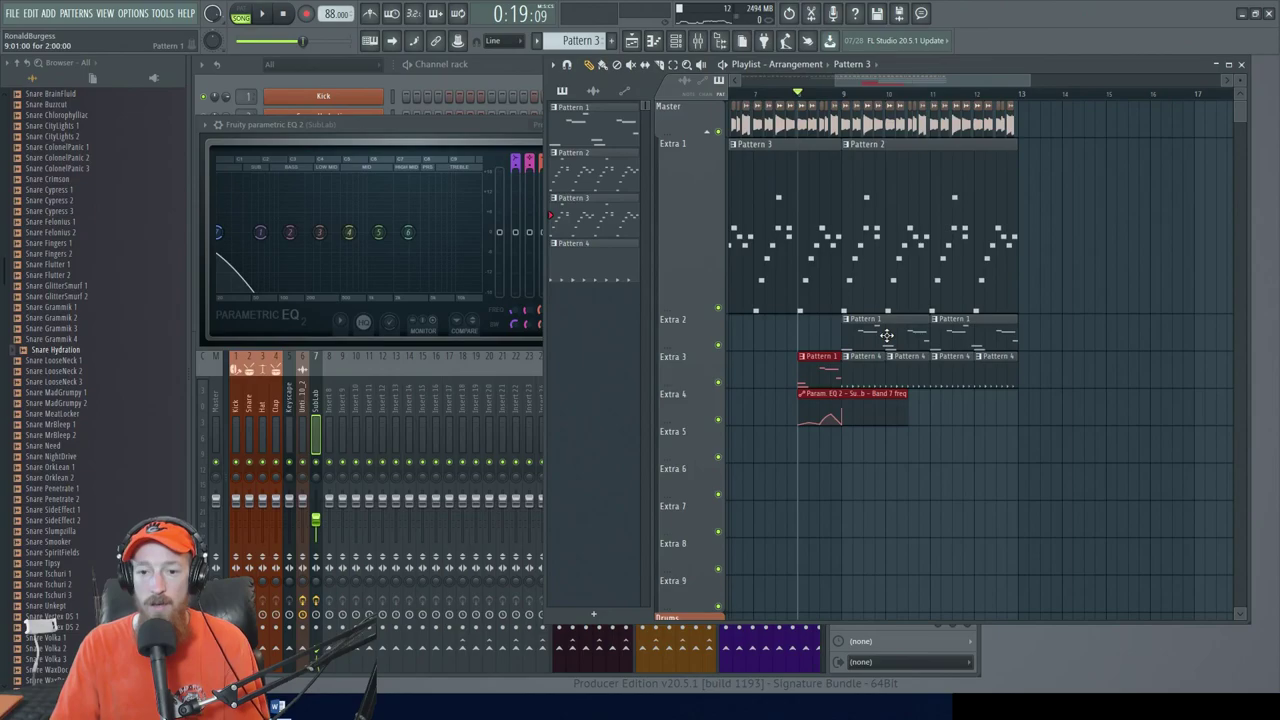
pyautogui.click(381, 146)
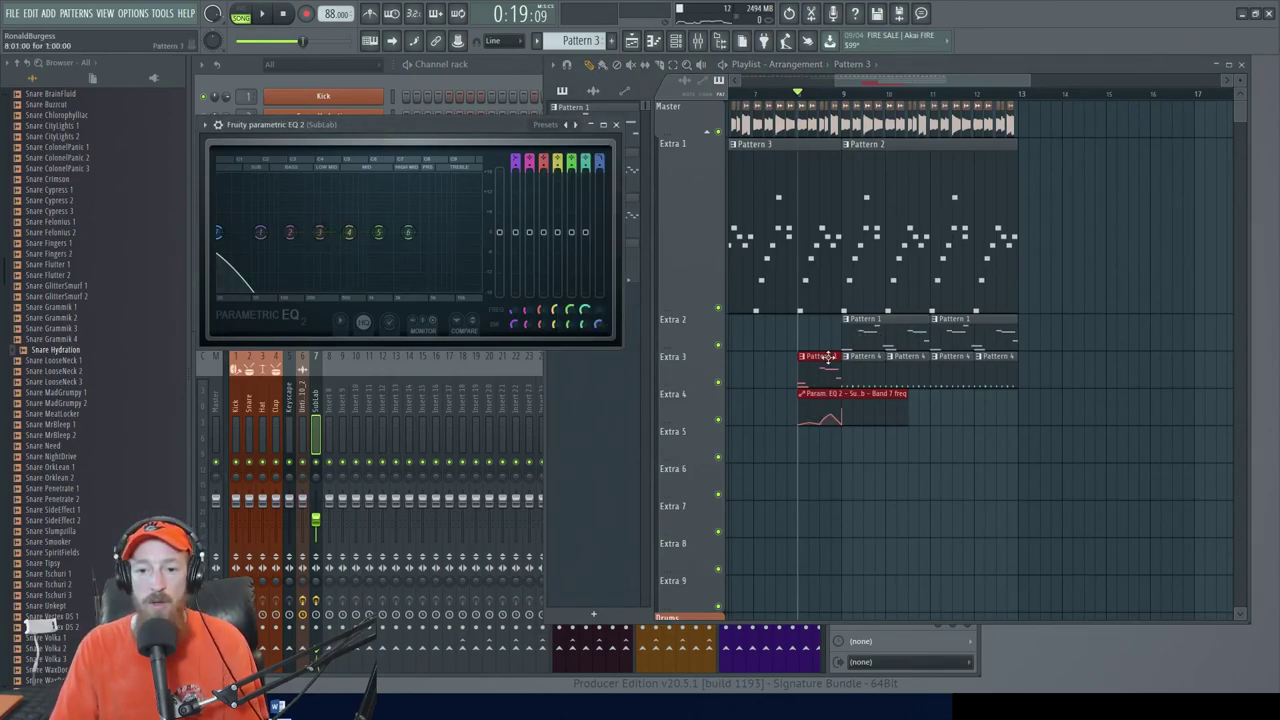
pyautogui.press('space')
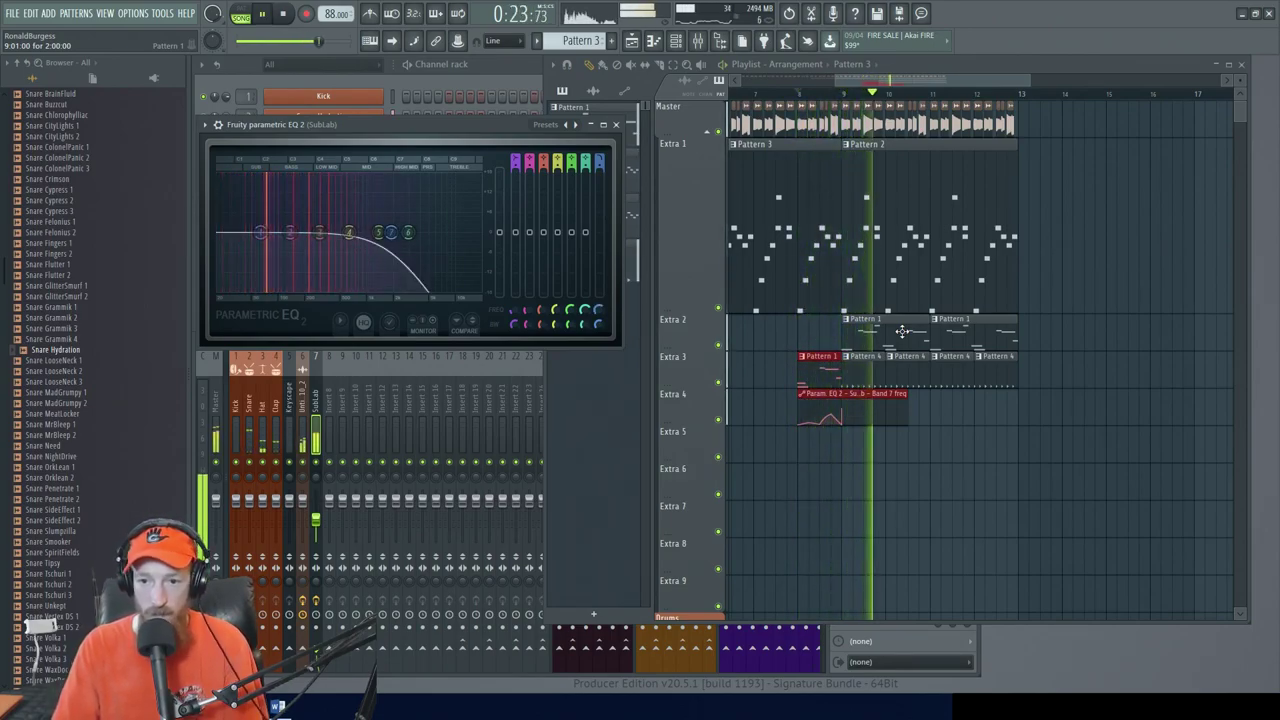
pyautogui.press('space')
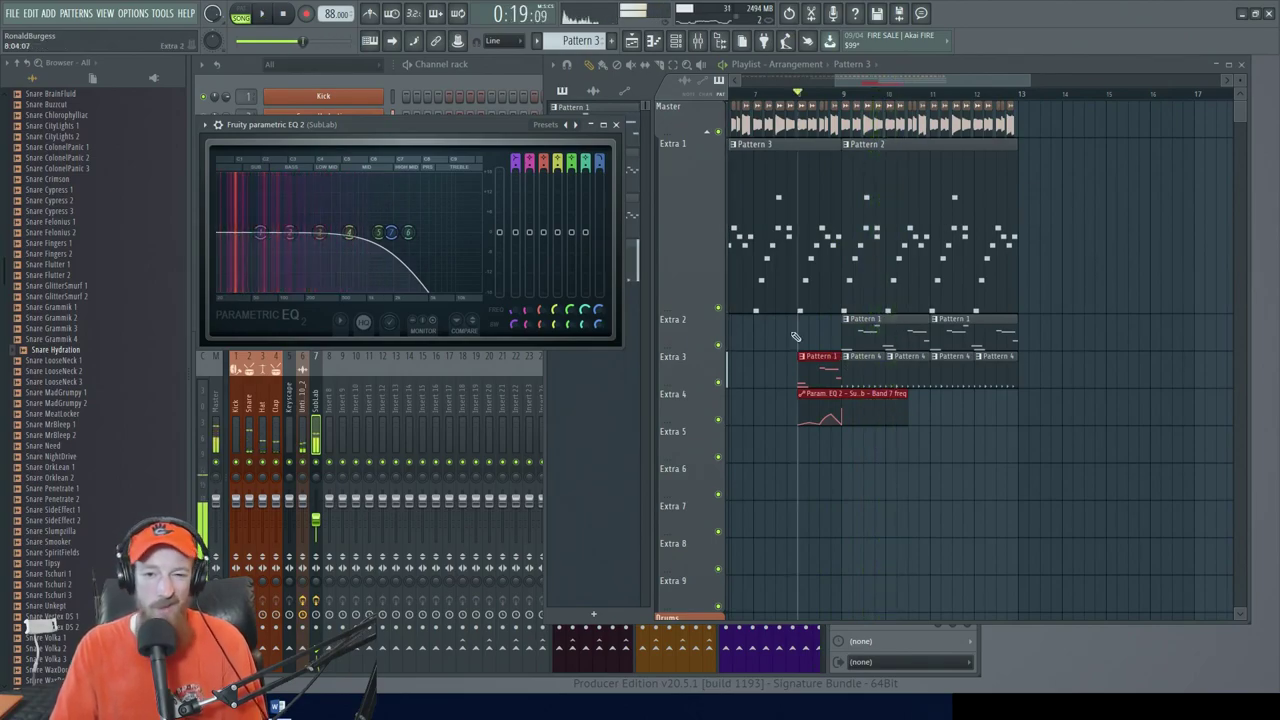
pyautogui.click(616, 124)
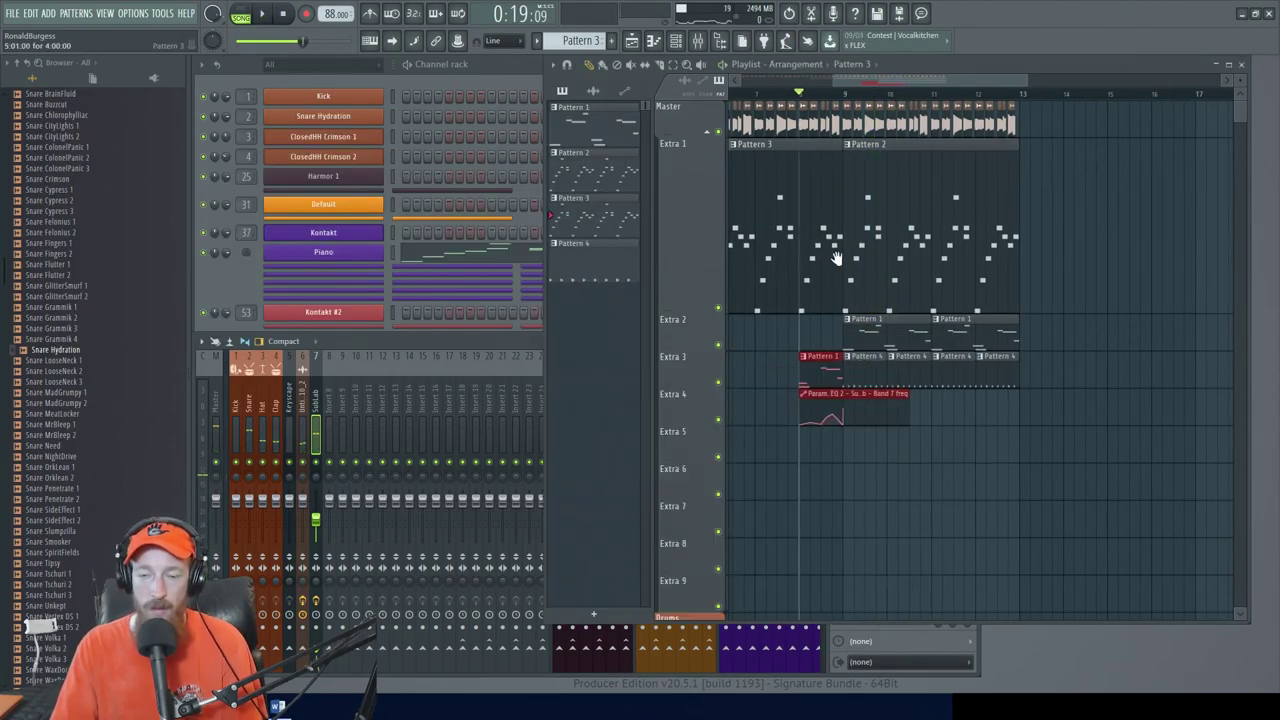
# Play the bar 8 transition and lower the second D#7 note in bar 4 of Pattern 3's piano part to D7
pyautogui.scroll(-3, 878, 291)
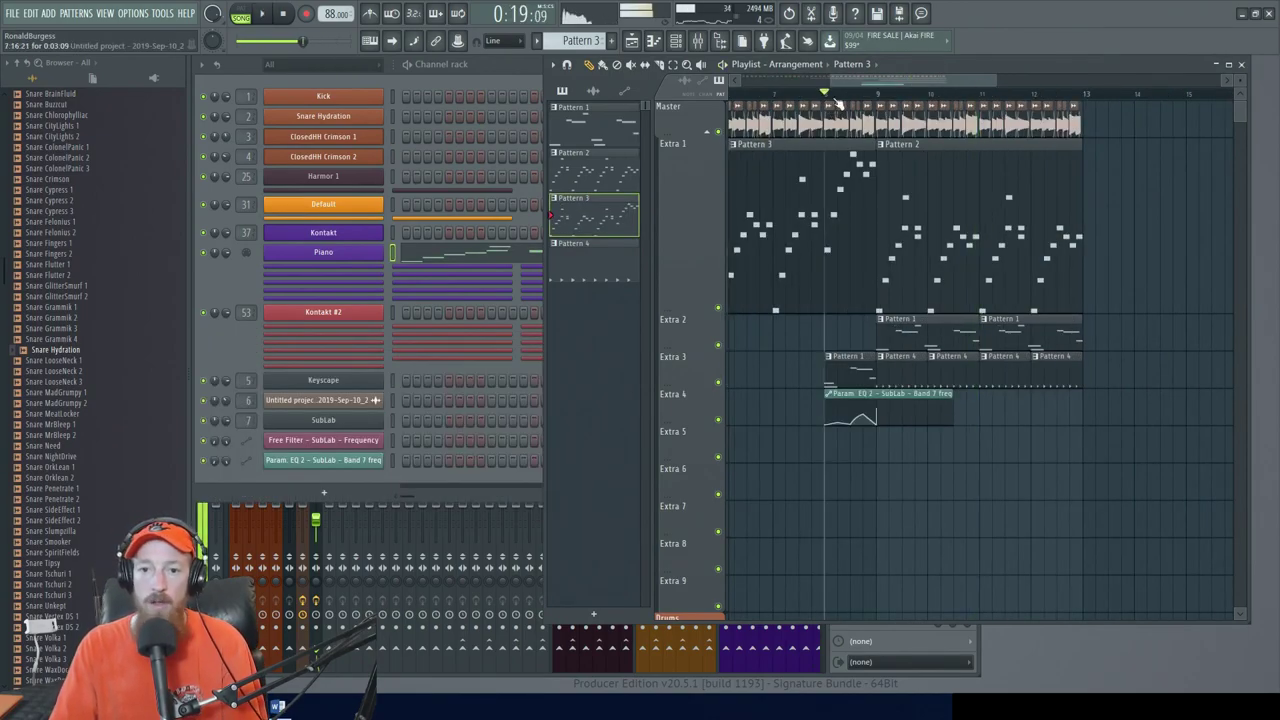
pyautogui.press('space')
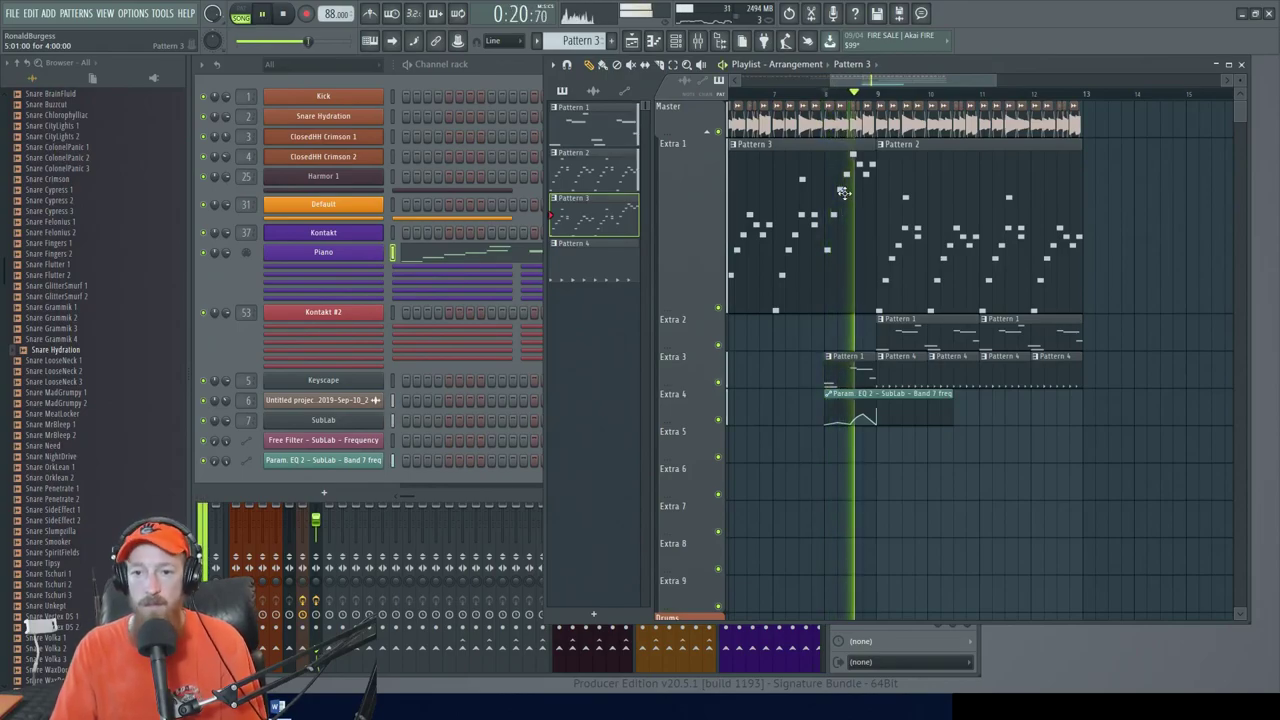
pyautogui.press('space')
pyautogui.doubleClick(845, 192)
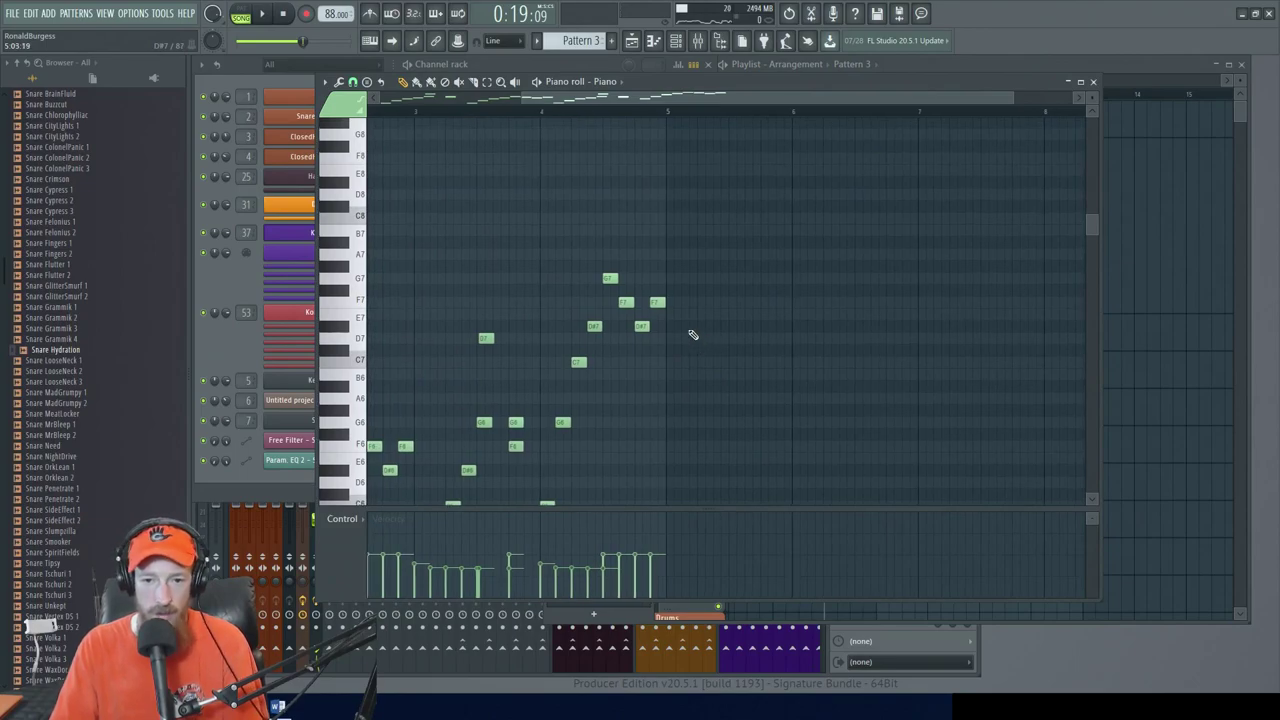
pyautogui.press('space')
pyautogui.click(641, 339)
pyautogui.moveTo(625, 342); pyautogui.dragTo(769, 277)
pyautogui.moveTo(811, 230); pyautogui.dragTo(836, 252)
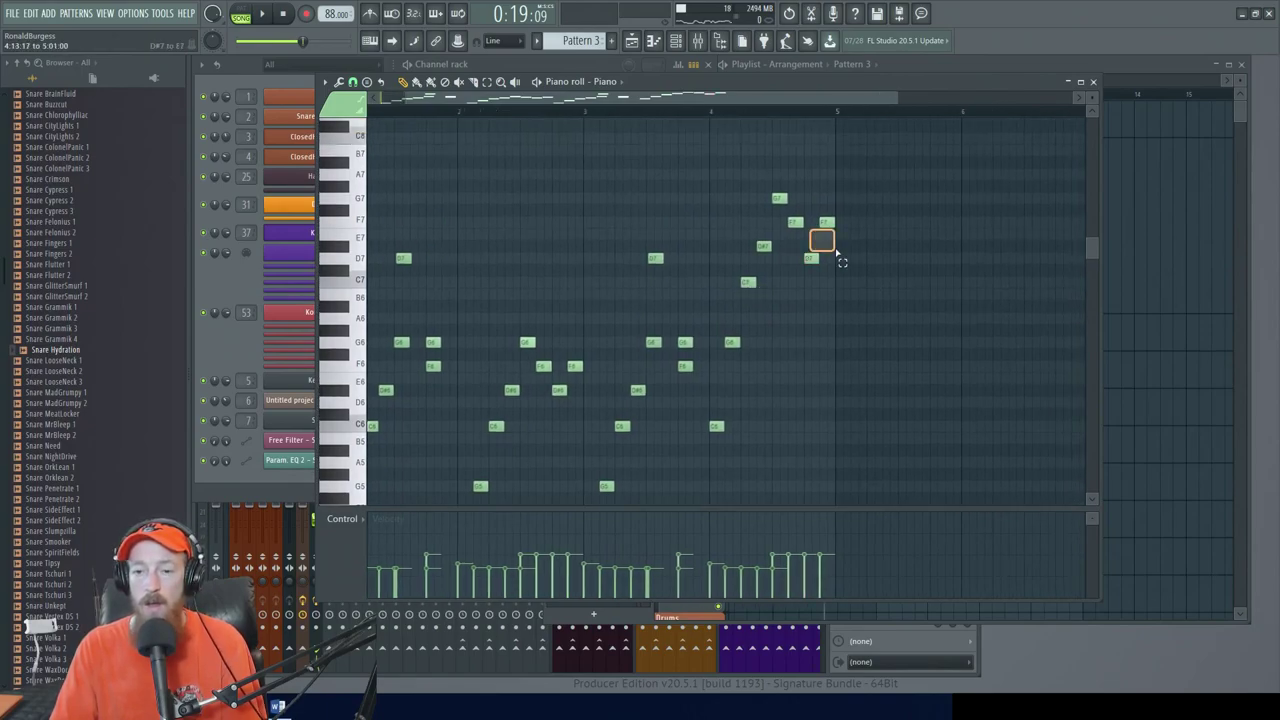
pyautogui.click(1094, 82)
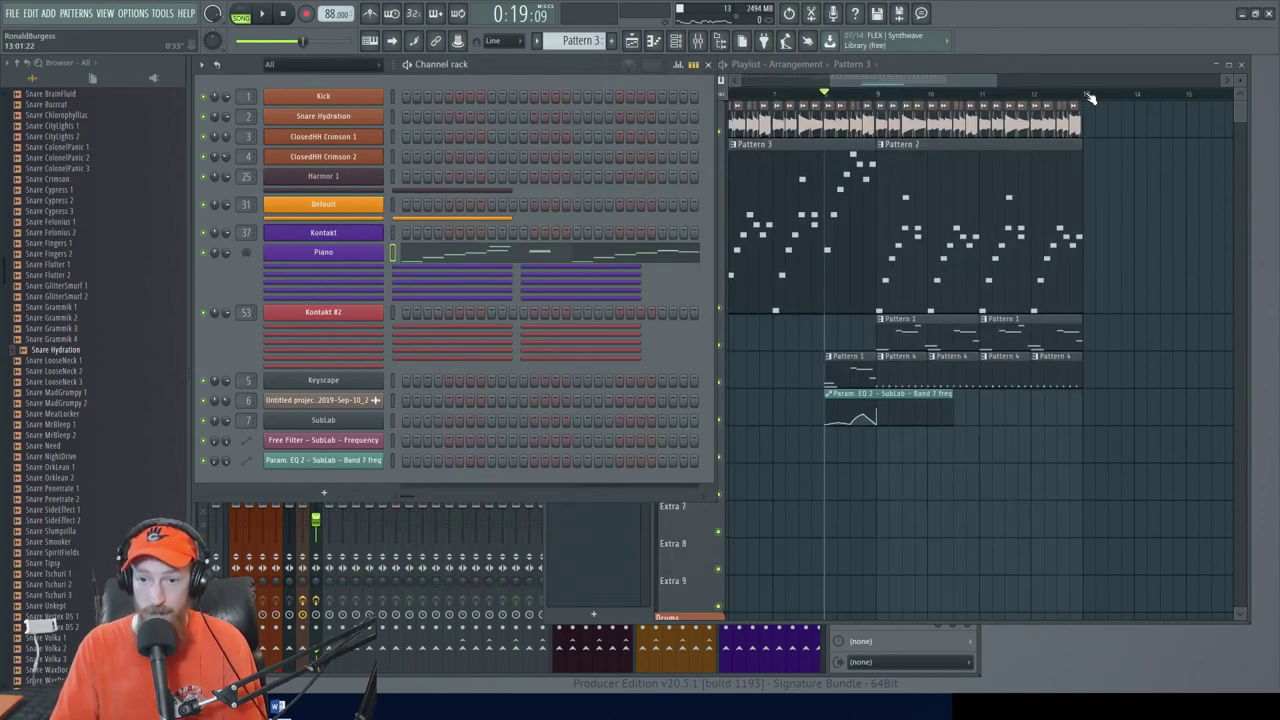
# Play the transition from bar 8 into bar 9 with the edited piano melody
pyautogui.moveTo(847, 249)
pyautogui.mouseDown()
pyautogui.moveTo(991, 251)
pyautogui.moveTo(833, 285)
pyautogui.moveTo(857, 268)
pyautogui.mouseUp()
pyautogui.scroll(-3, 991, 254)
pyautogui.press('space')
pyautogui.scroll(2, 991, 280)
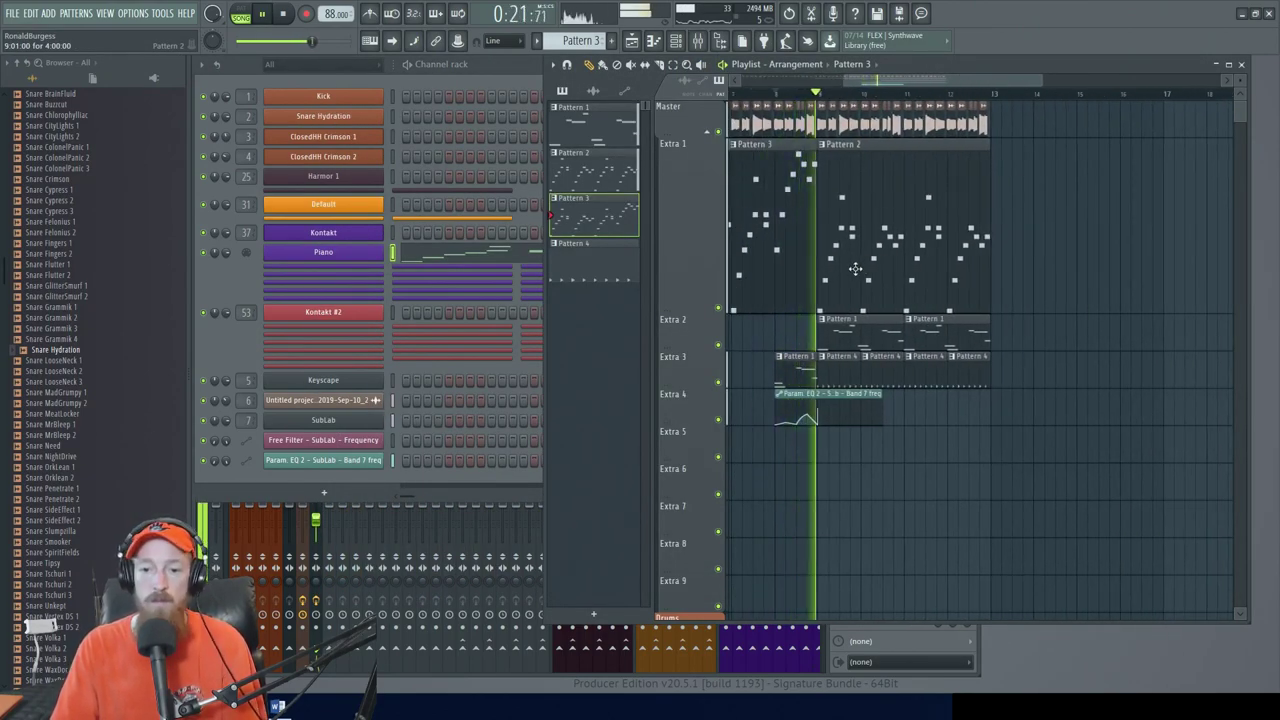
pyautogui.press('space')
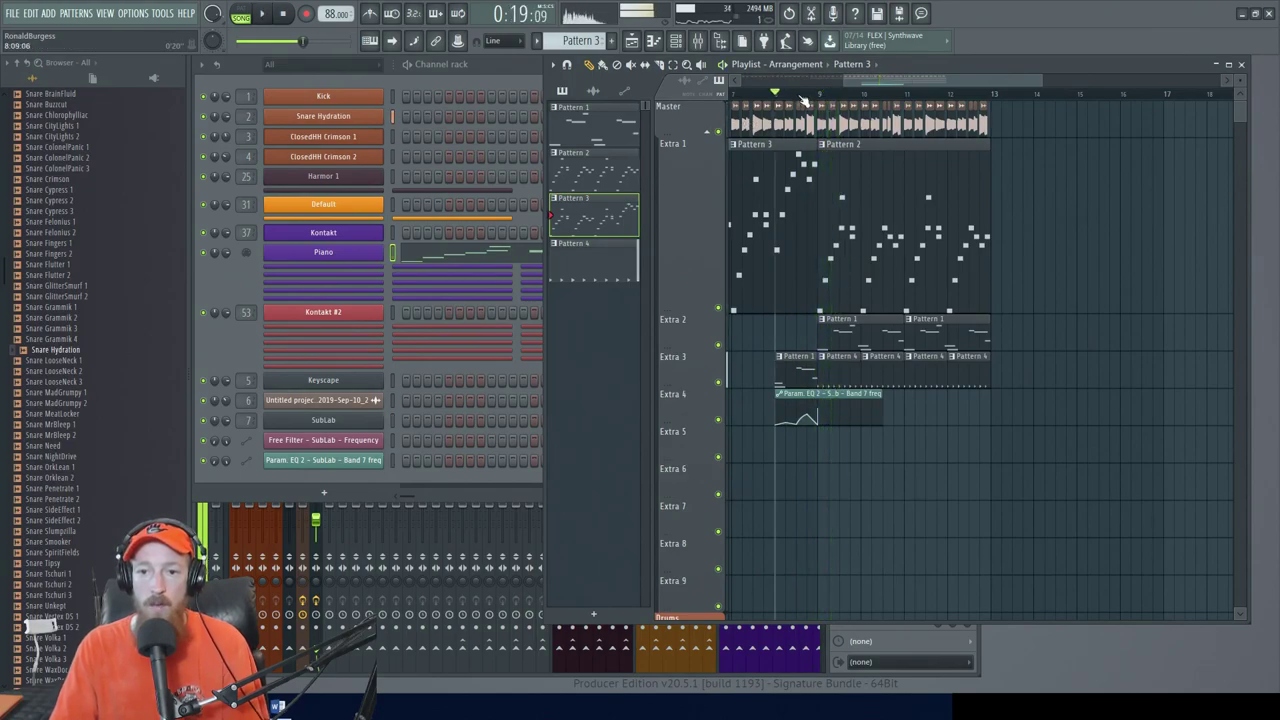
# Stop playback, select the second half of bar 8, and load Tape Stop into slot 5 of the Master mixer track
pyautogui.press('space')
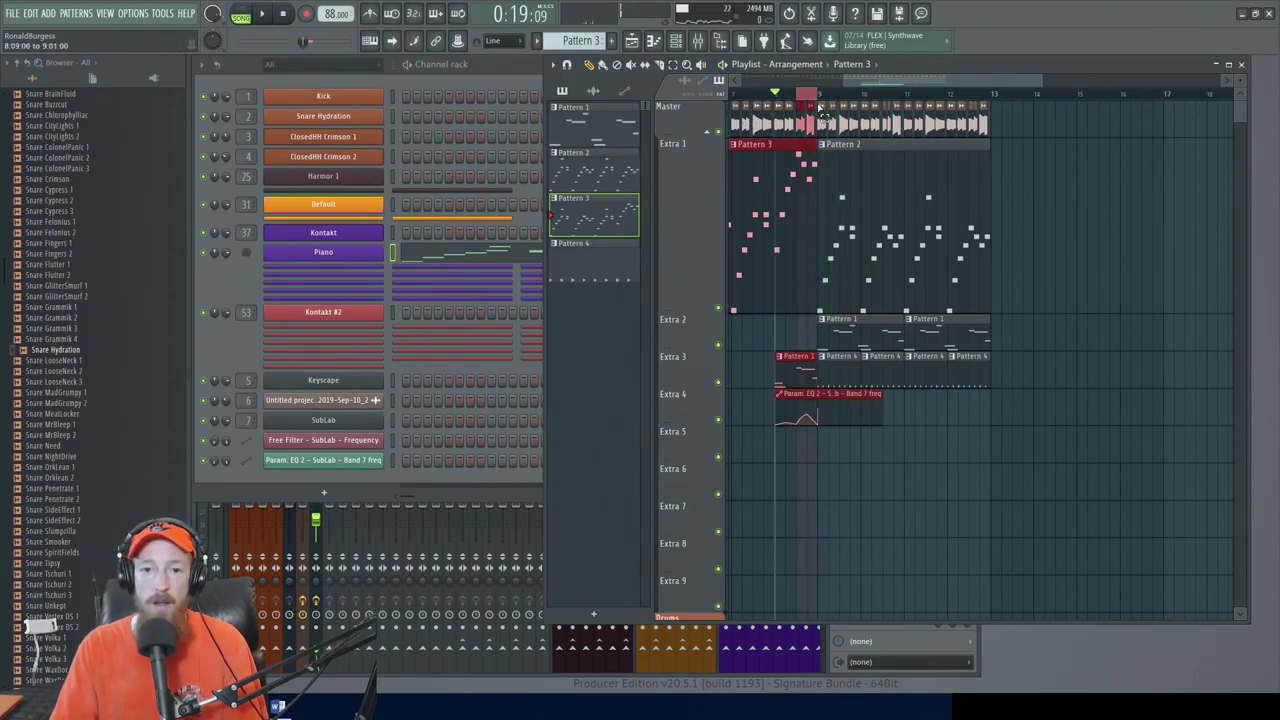
pyautogui.click(697, 41)
pyautogui.click(214, 400)
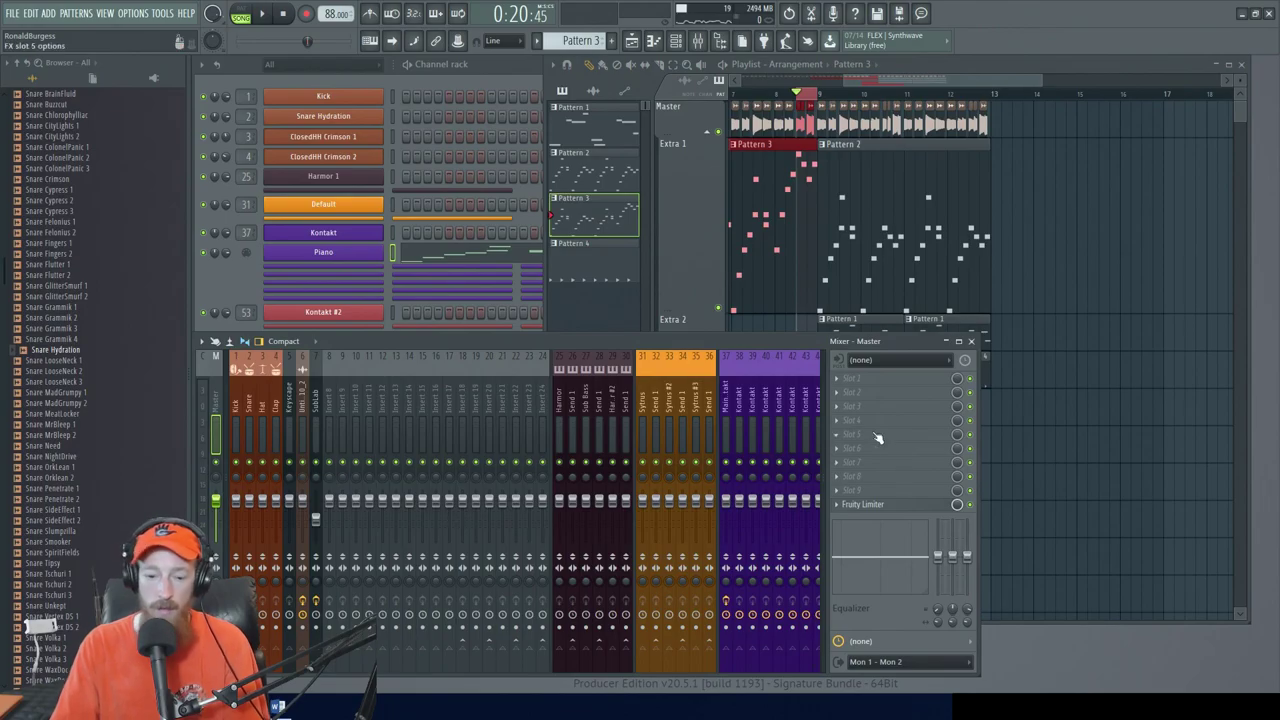
pyautogui.press('F8')
pyautogui.write('tra')
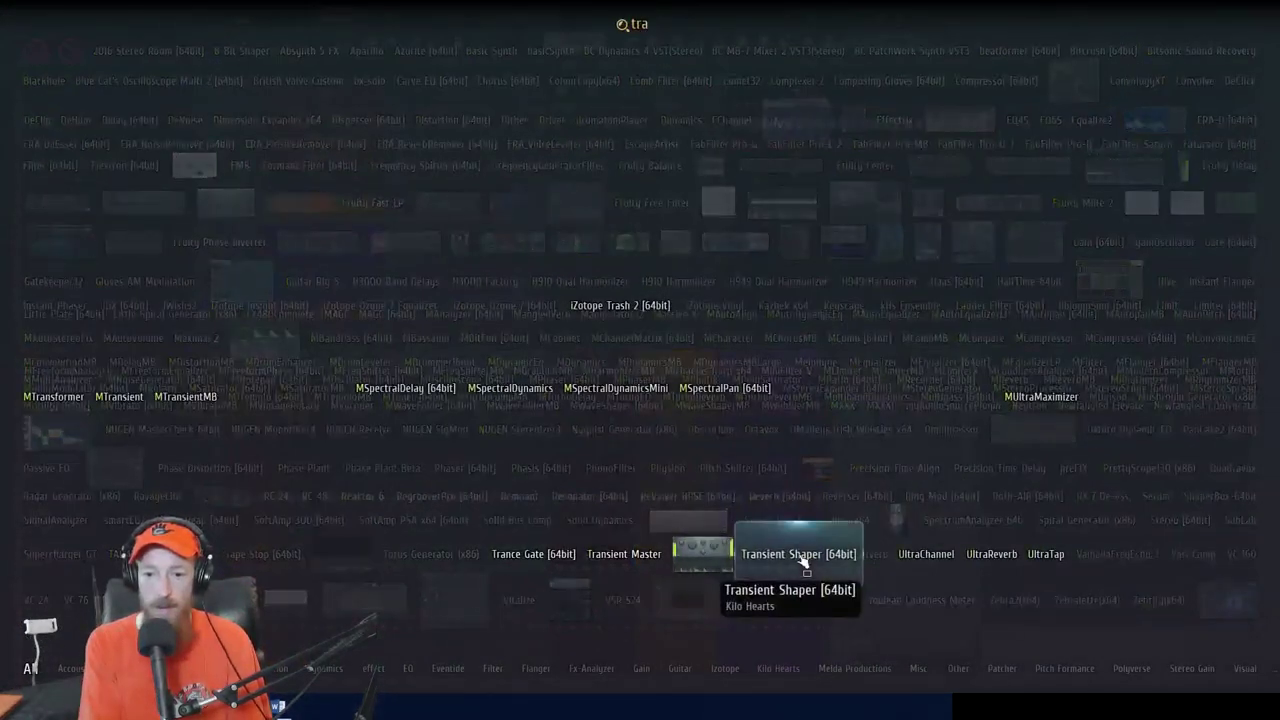
pyautogui.write('p')
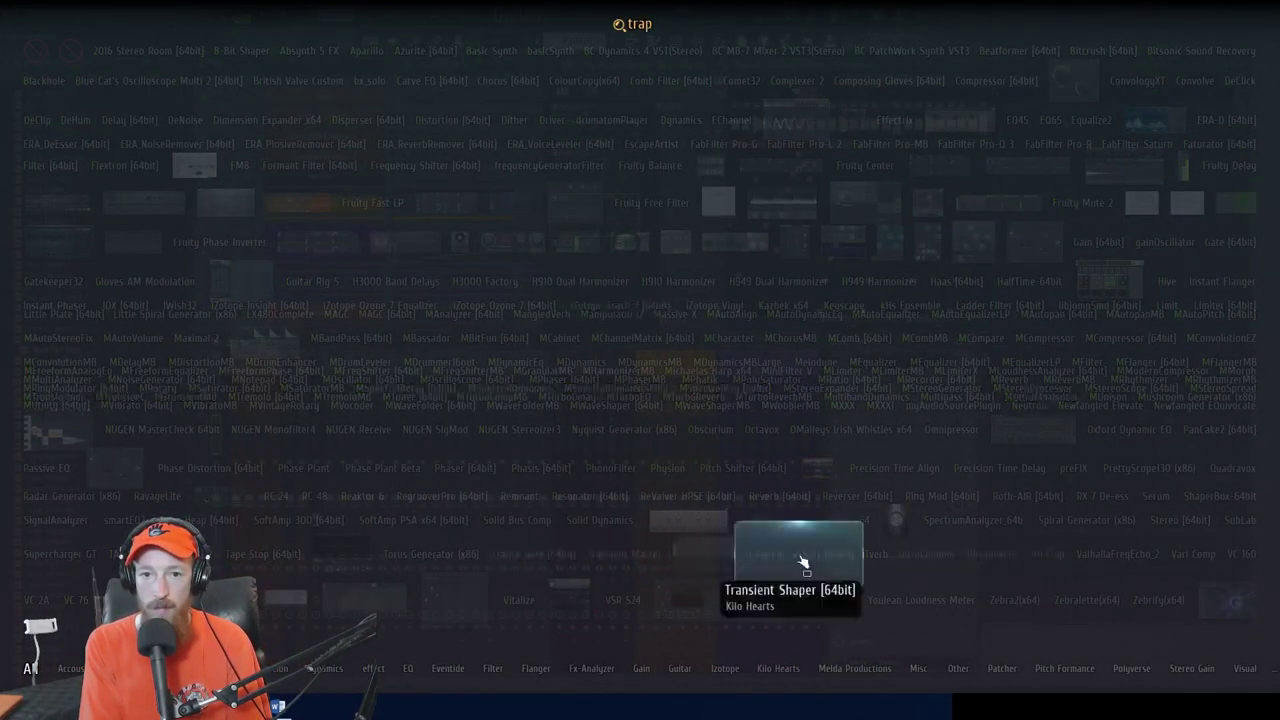
pyautogui.press('BackSpace')
pyautogui.press('BackSpace')
pyautogui.press('BackSpace')
pyautogui.write('ape')
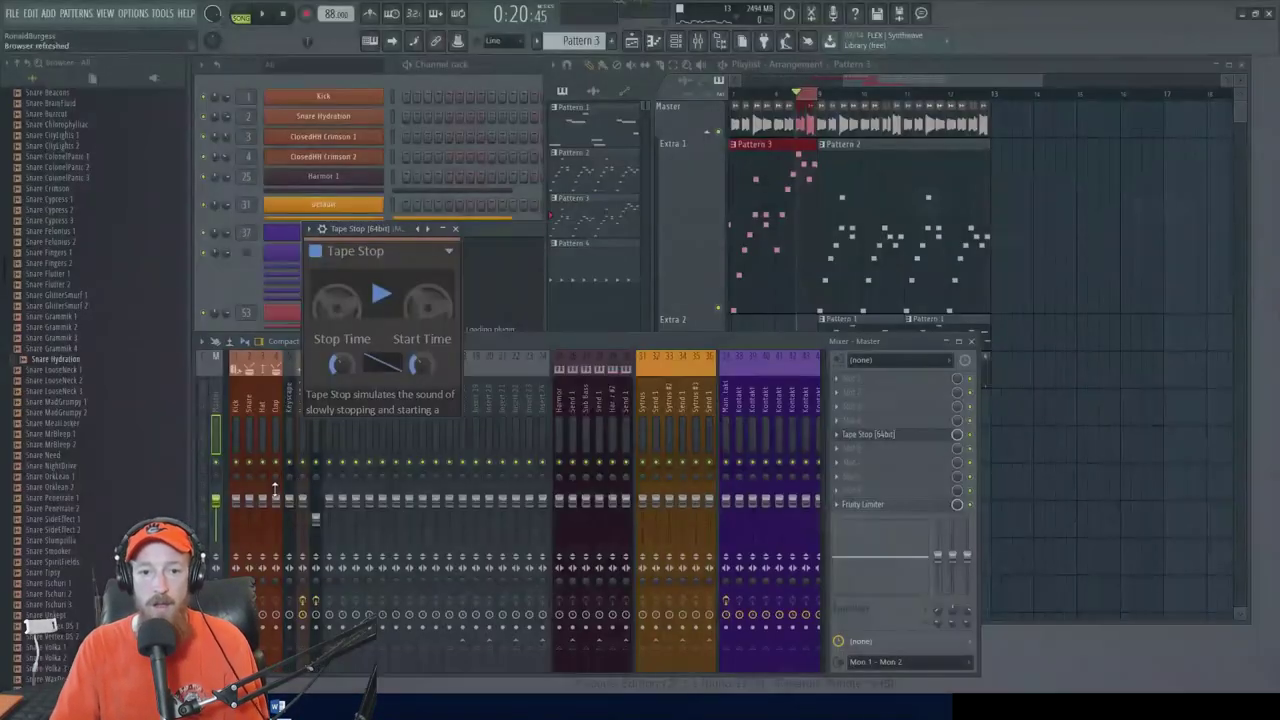
pyautogui.click(263, 555)
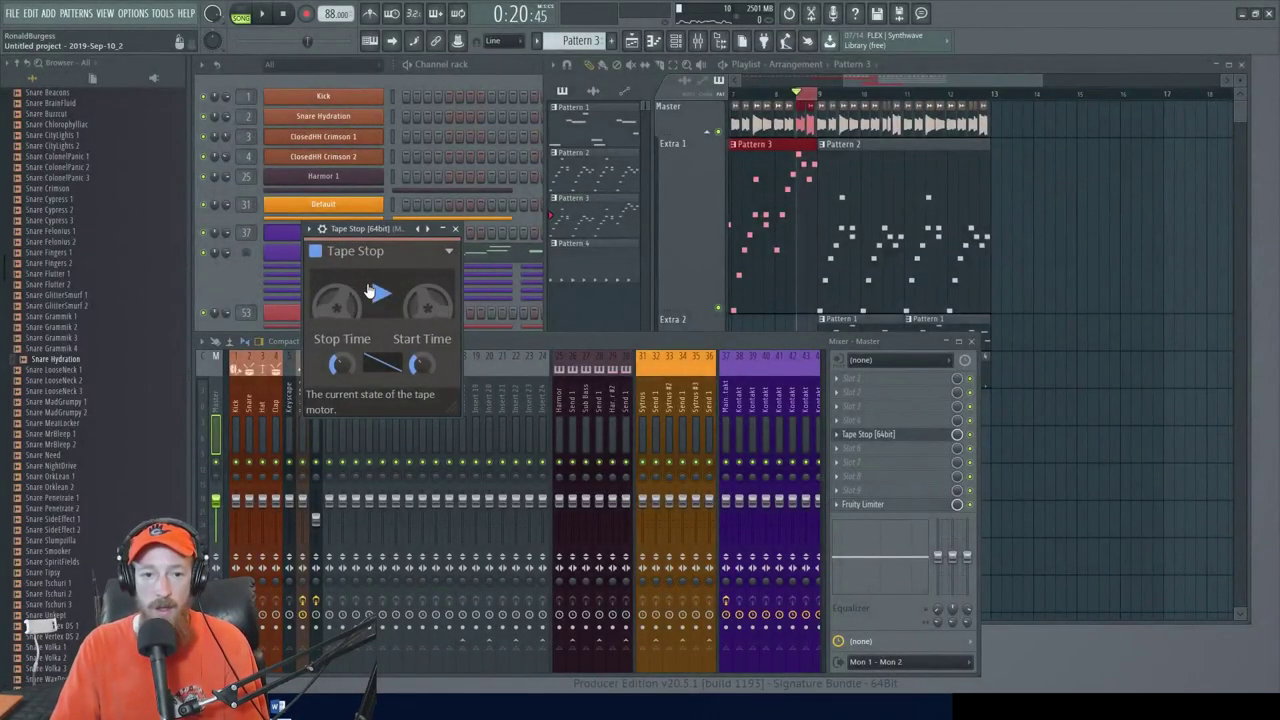
# Automate Tape Stop's play state with a clip dipping across the second half of bar 8 on Extra 2, and play the transition
pyautogui.click(383, 296)
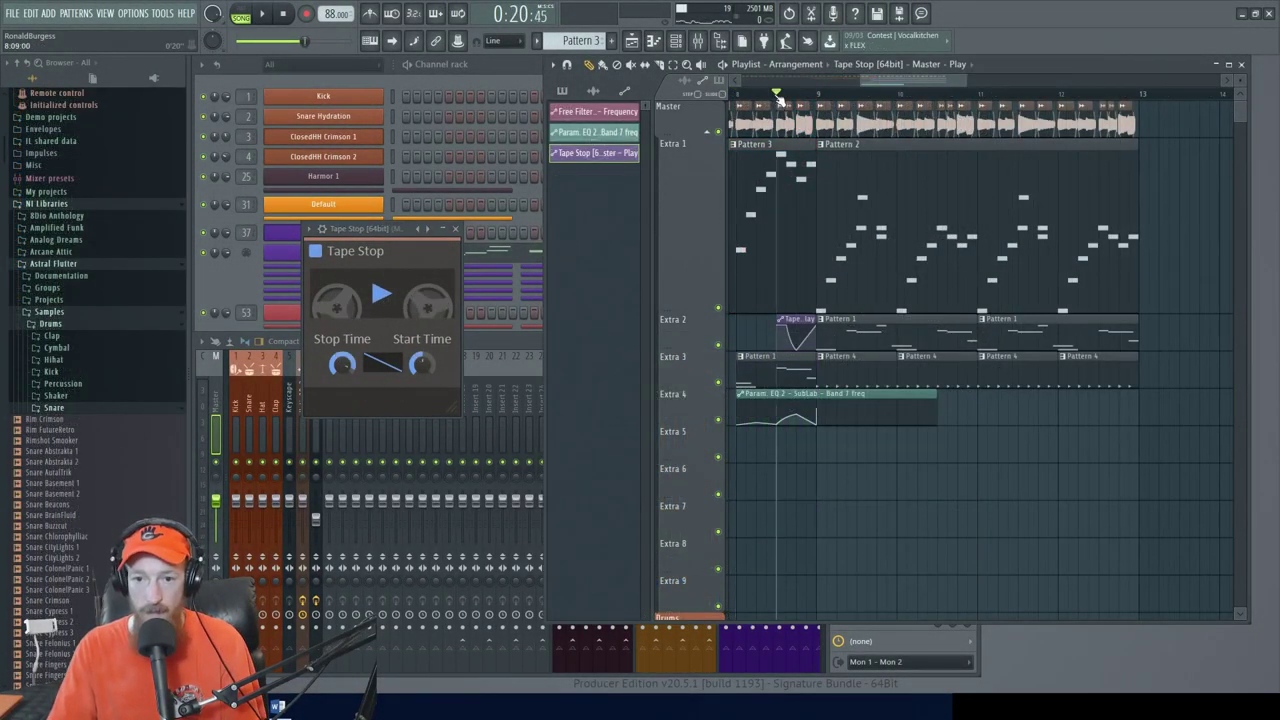
pyautogui.press('space')
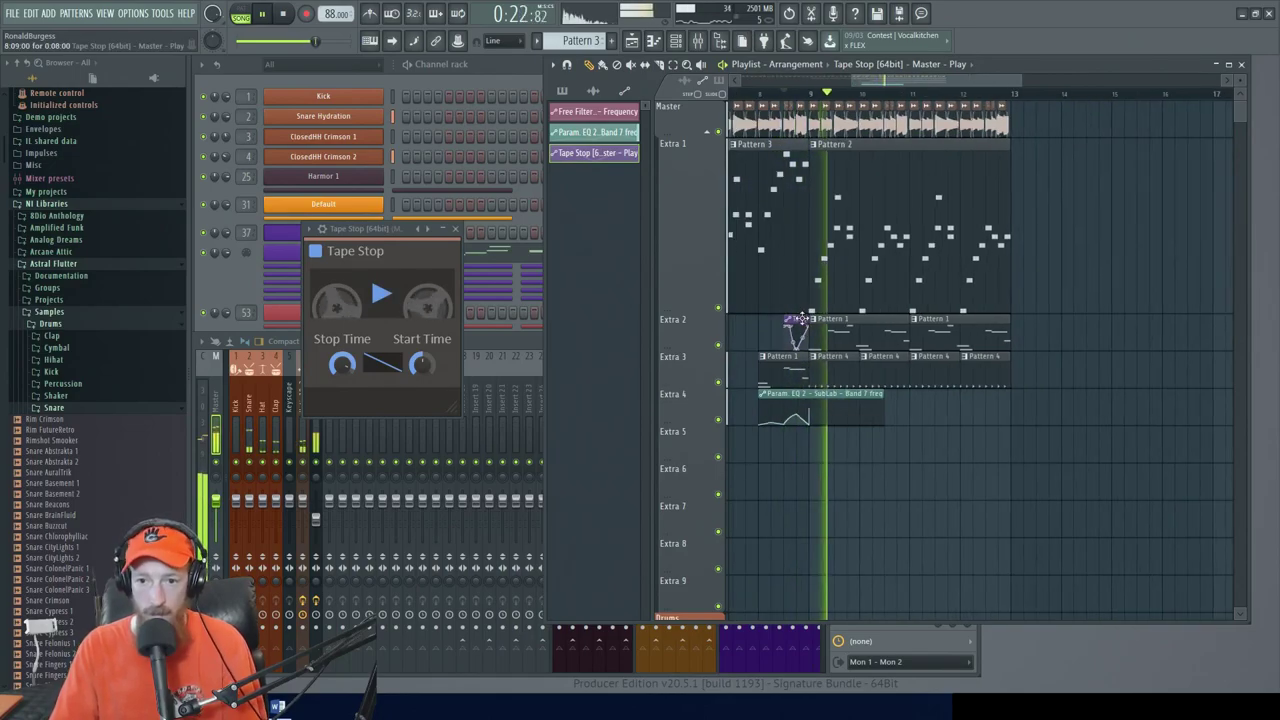
pyautogui.scroll(-2, 805, 338)
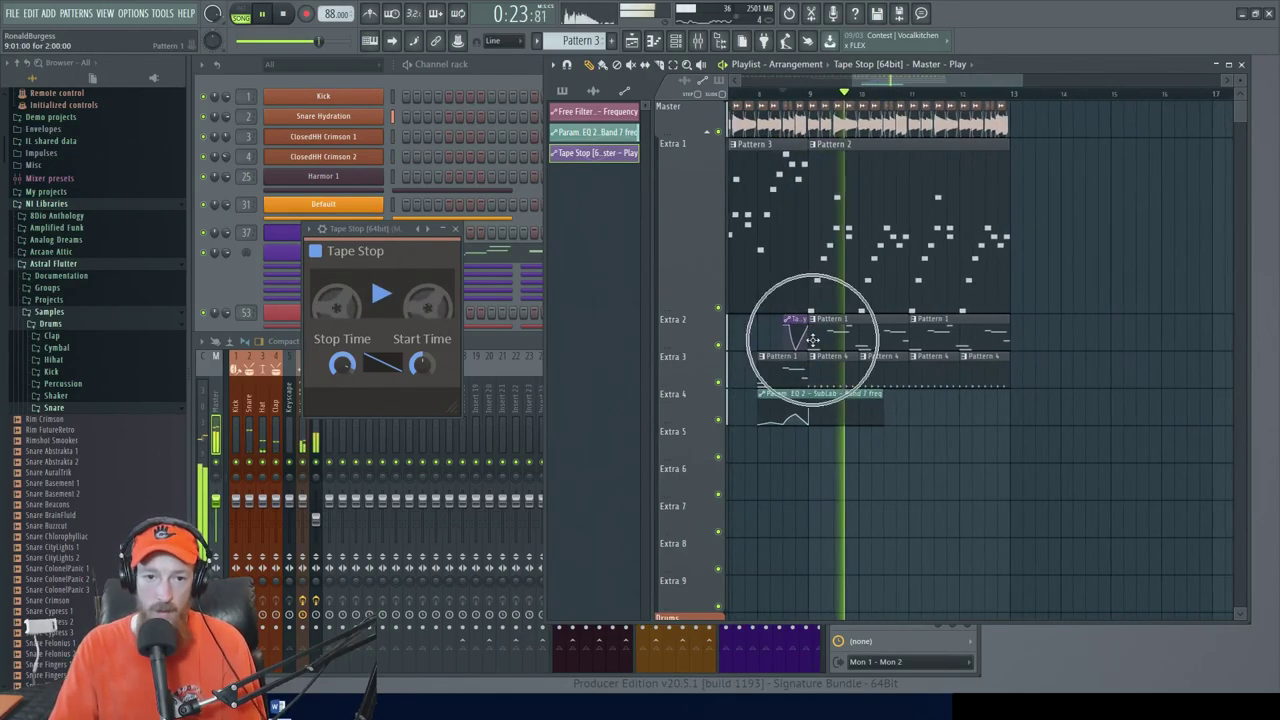
pyautogui.click(455, 229)
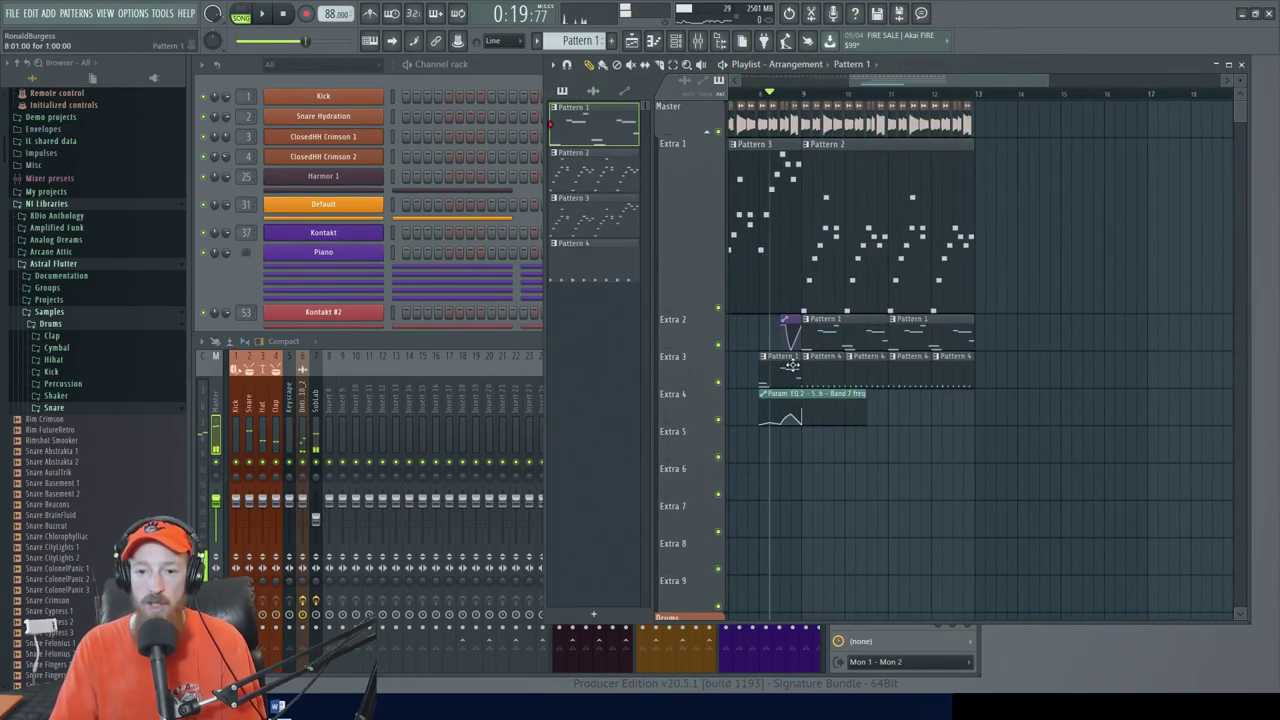
pyautogui.doubleClick(784, 377)
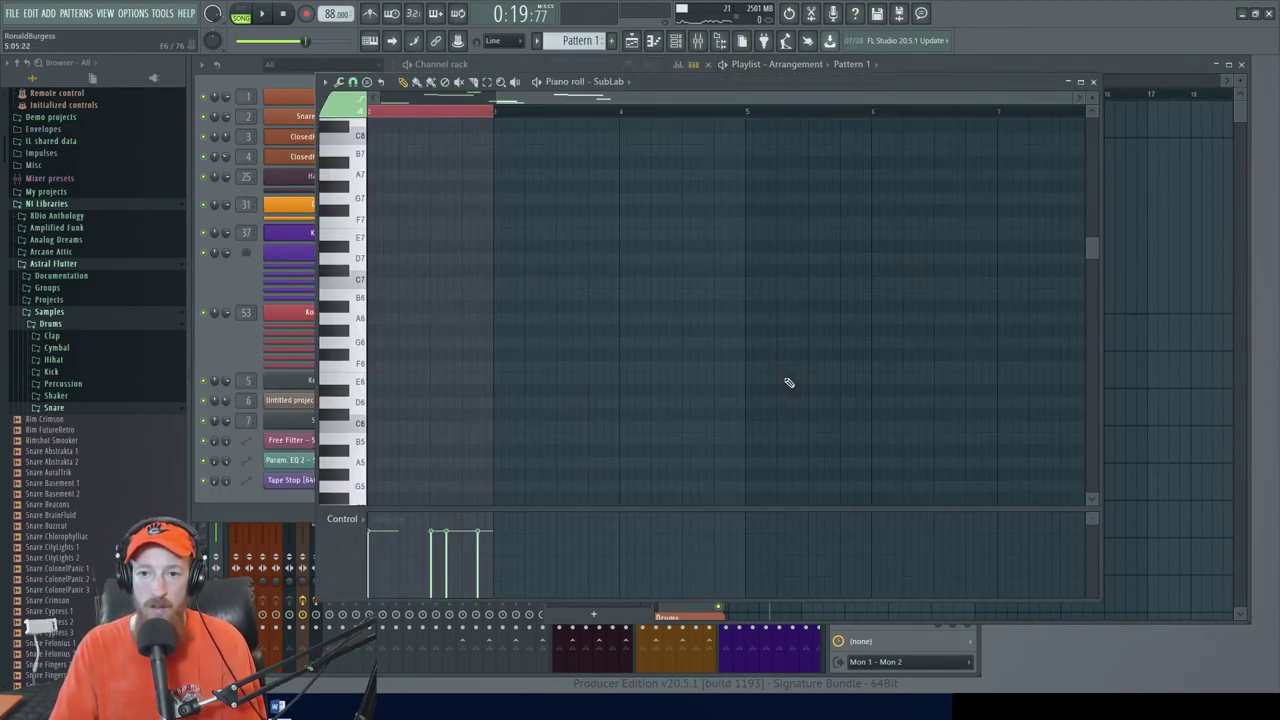
pyautogui.click(1095, 85)
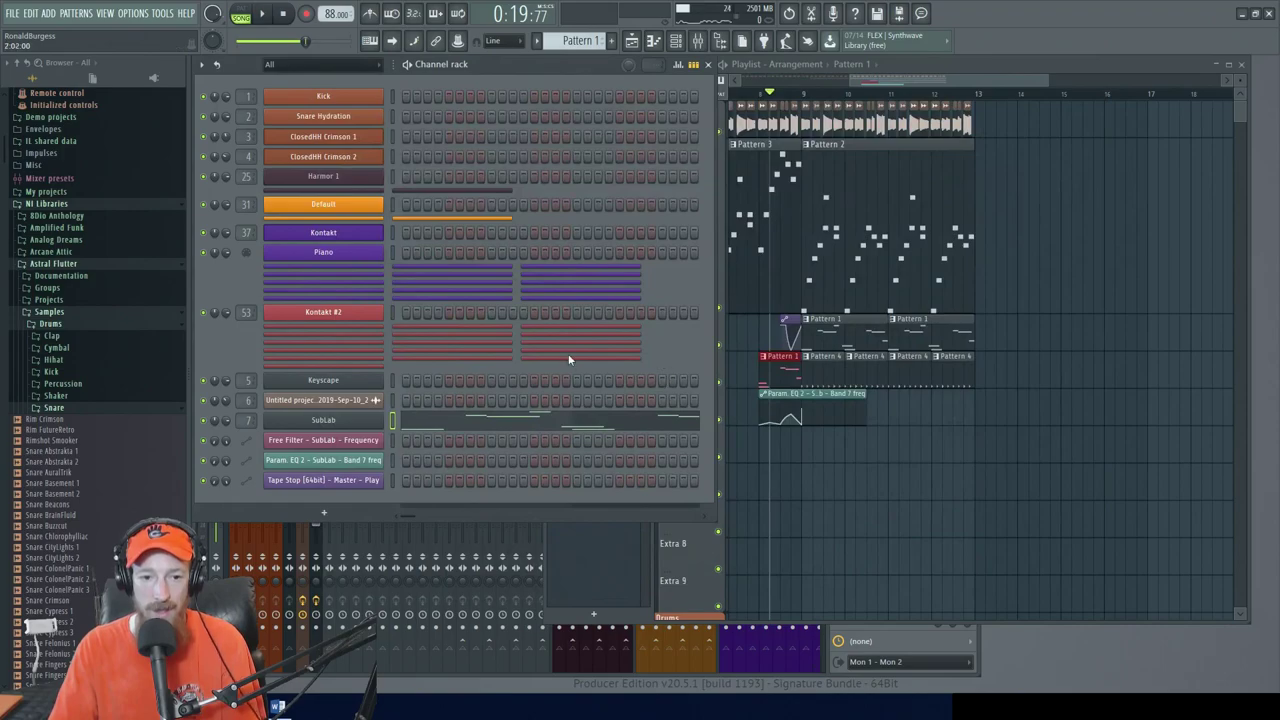
pyautogui.click(345, 425)
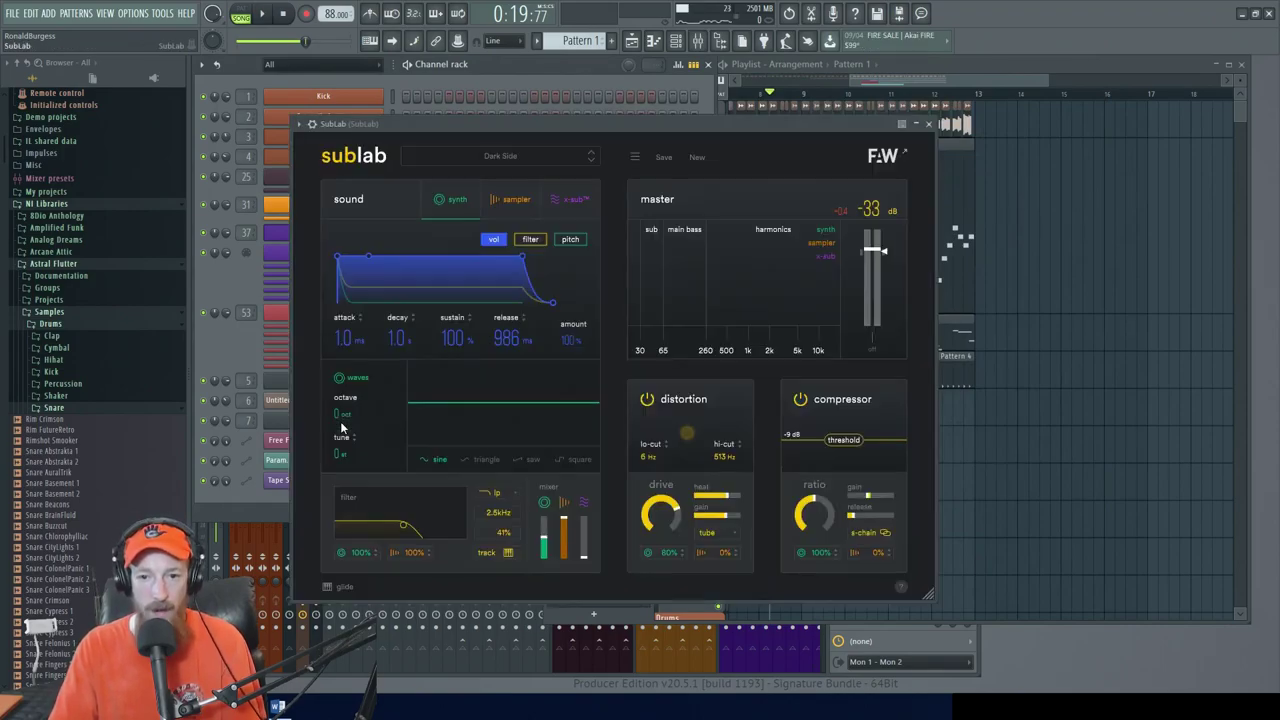
pyautogui.click(933, 137)
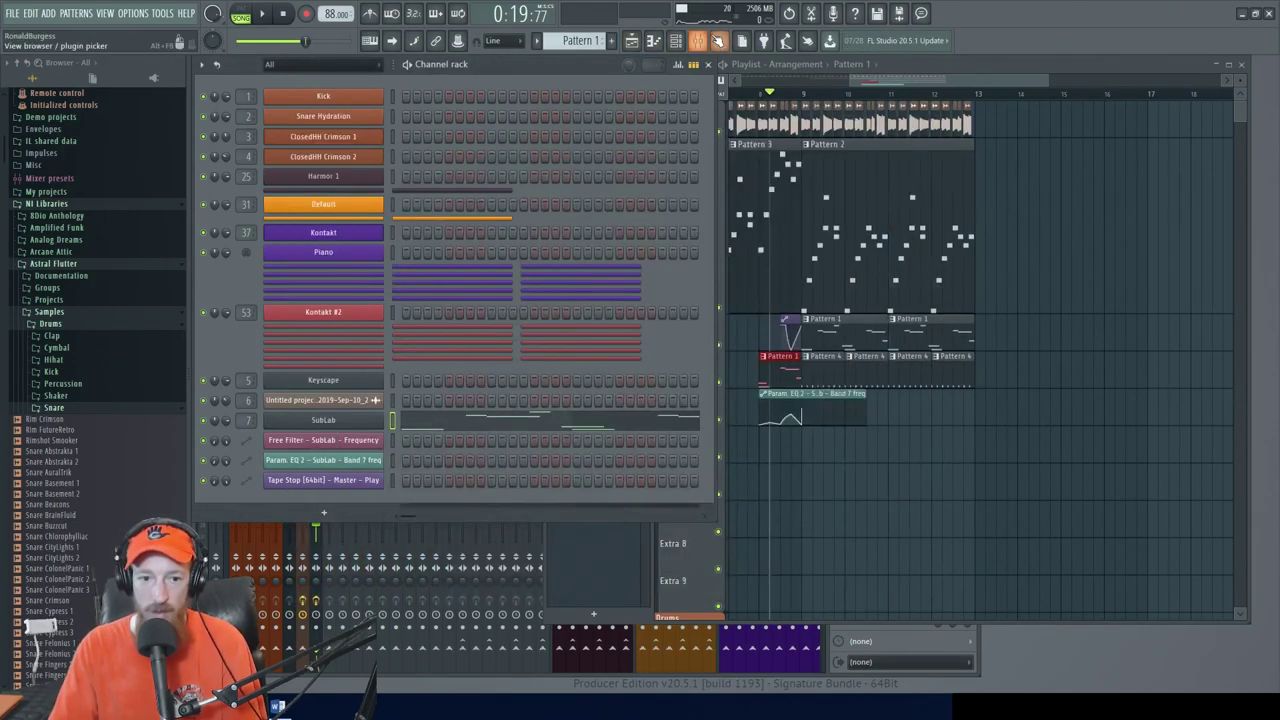
# Create an automation clip for the SubLab channel's volume multiplier
pyautogui.click(352, 424)
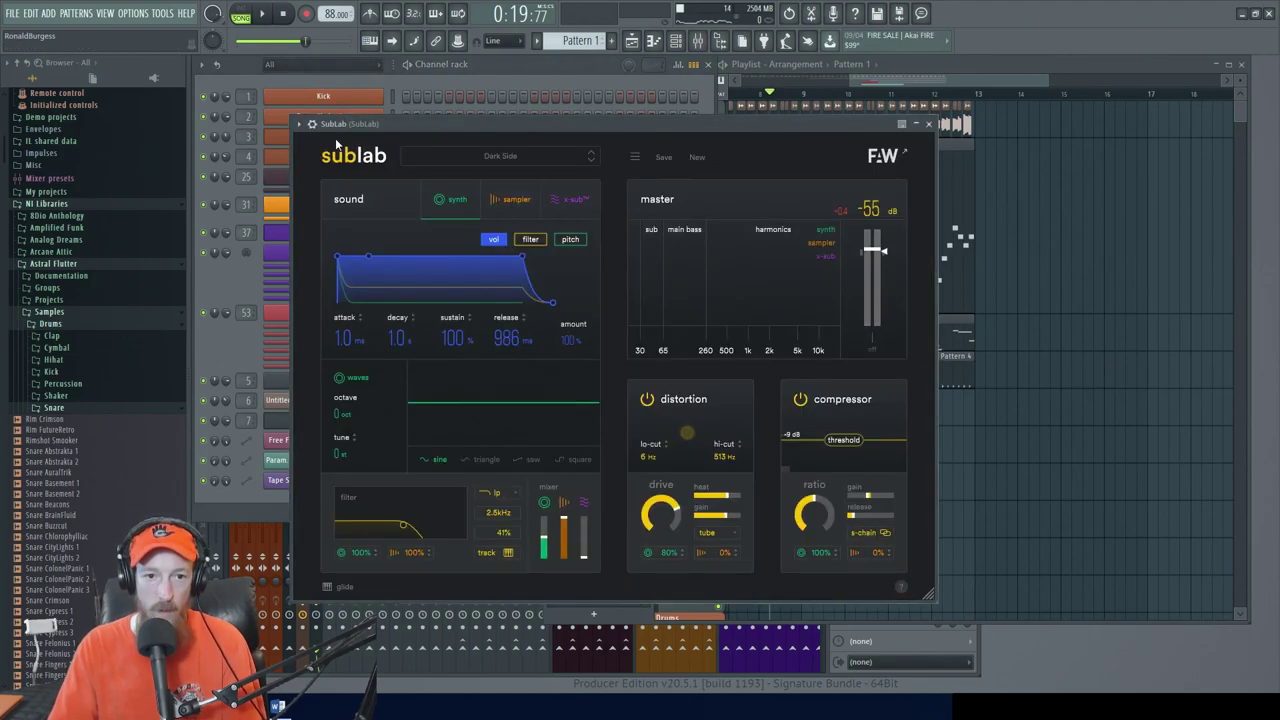
pyautogui.click(311, 124)
pyautogui.click(339, 148)
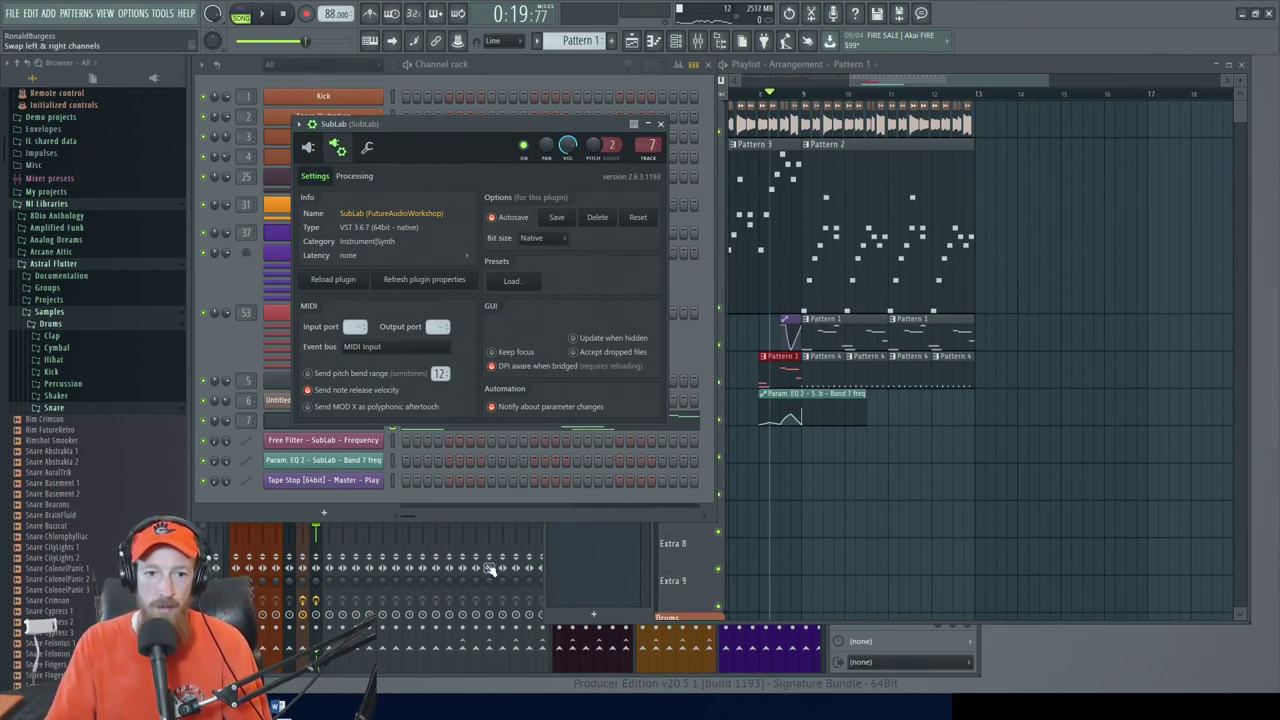
pyautogui.click(356, 176)
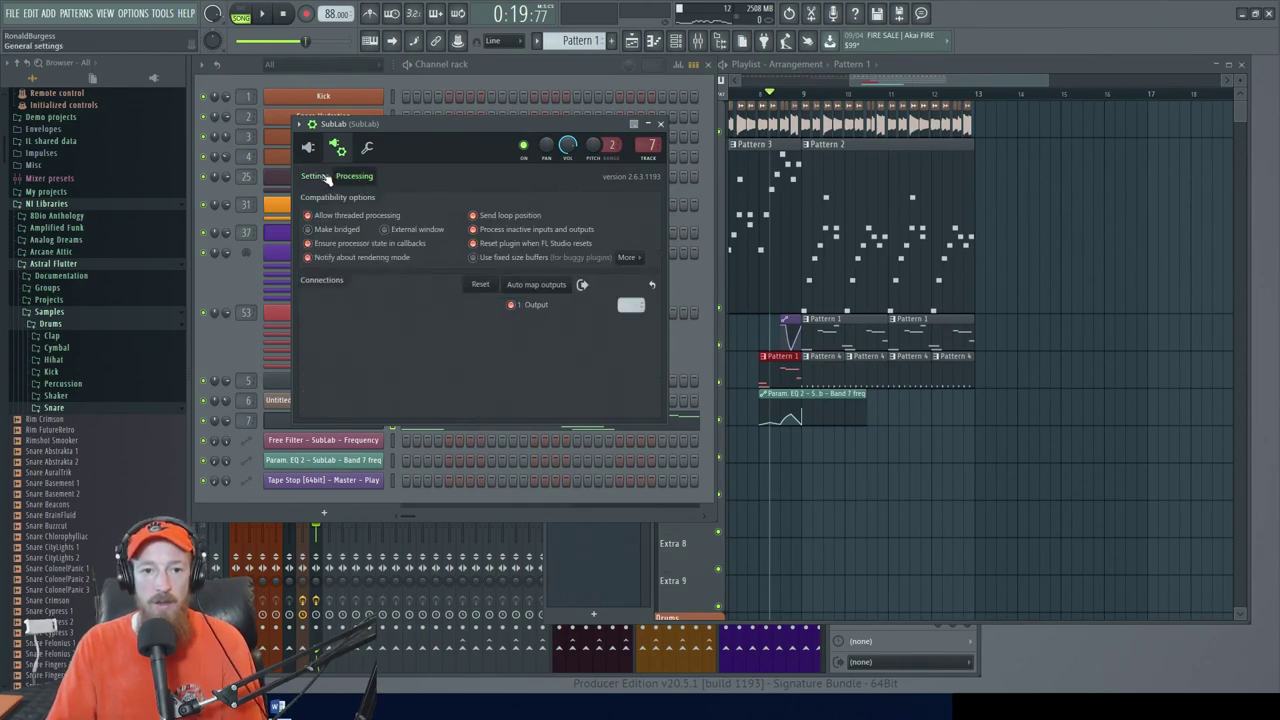
pyautogui.click(367, 147)
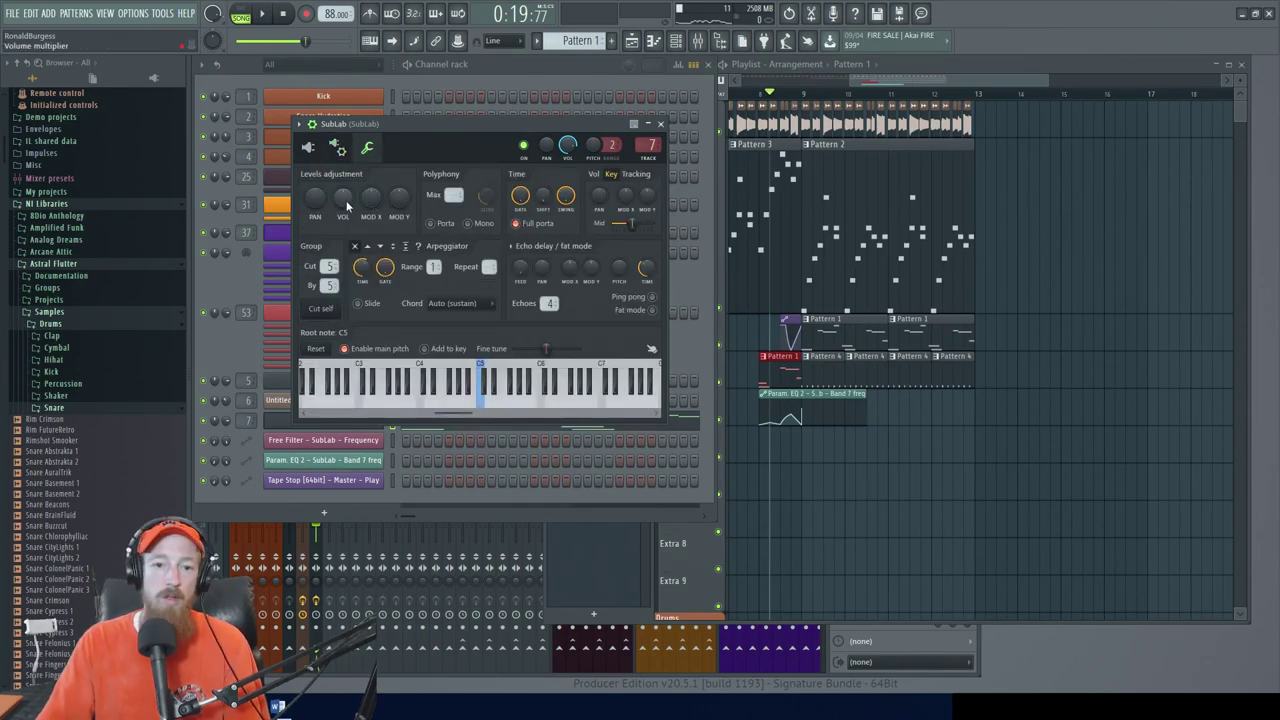
pyautogui.rightClick(347, 205)
pyautogui.click(403, 289)
# Shape the SubLab volume multiplier automation to stay at about 21% until the end of bar 8 and jump up at bar 9, then play it
pyautogui.moveTo(904, 374); pyautogui.dragTo(829, 371)
pyautogui.scroll(3, 829, 371)
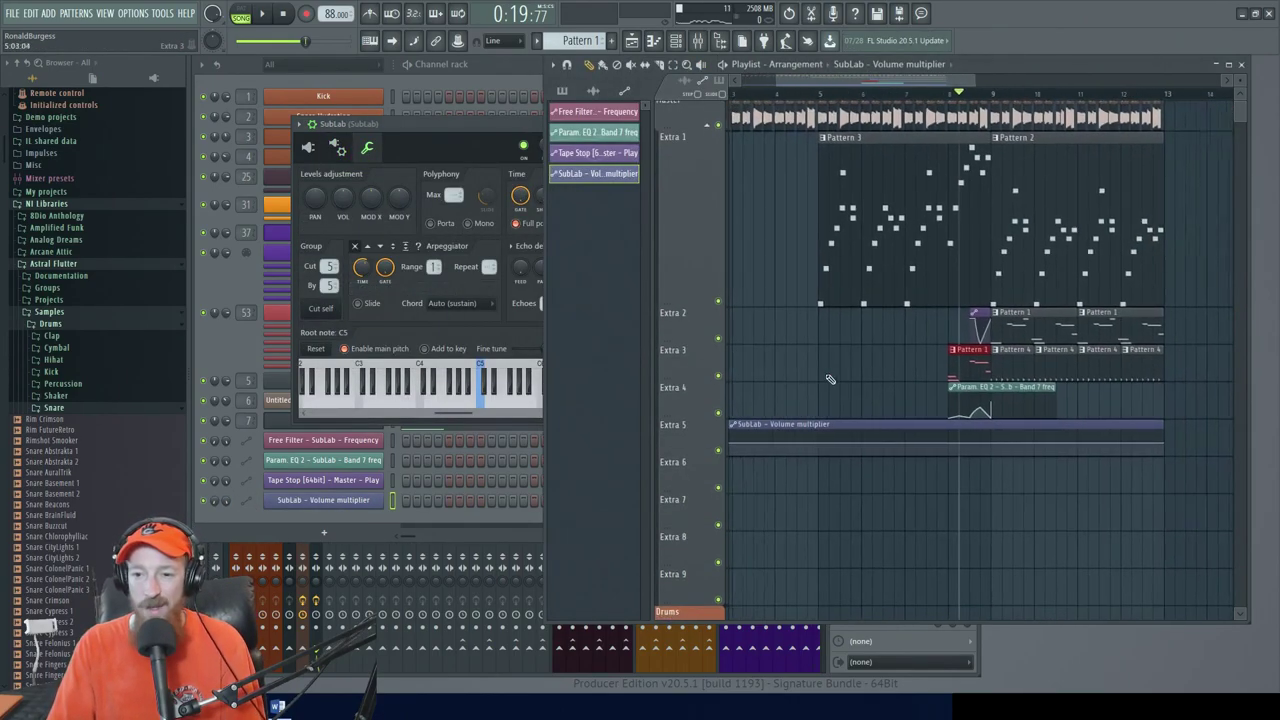
pyautogui.moveTo(914, 396); pyautogui.dragTo(871, 367)
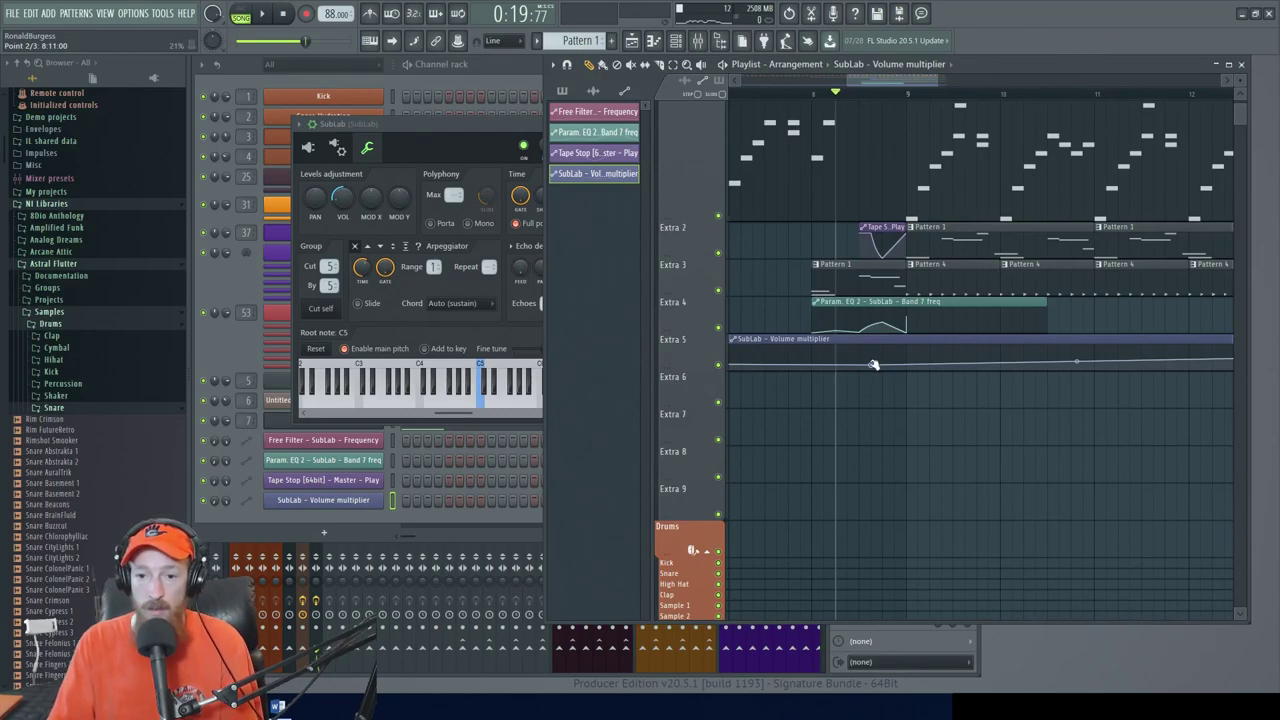
pyautogui.moveTo(862, 365); pyautogui.dragTo(909, 355)
pyautogui.rightClick(906, 356)
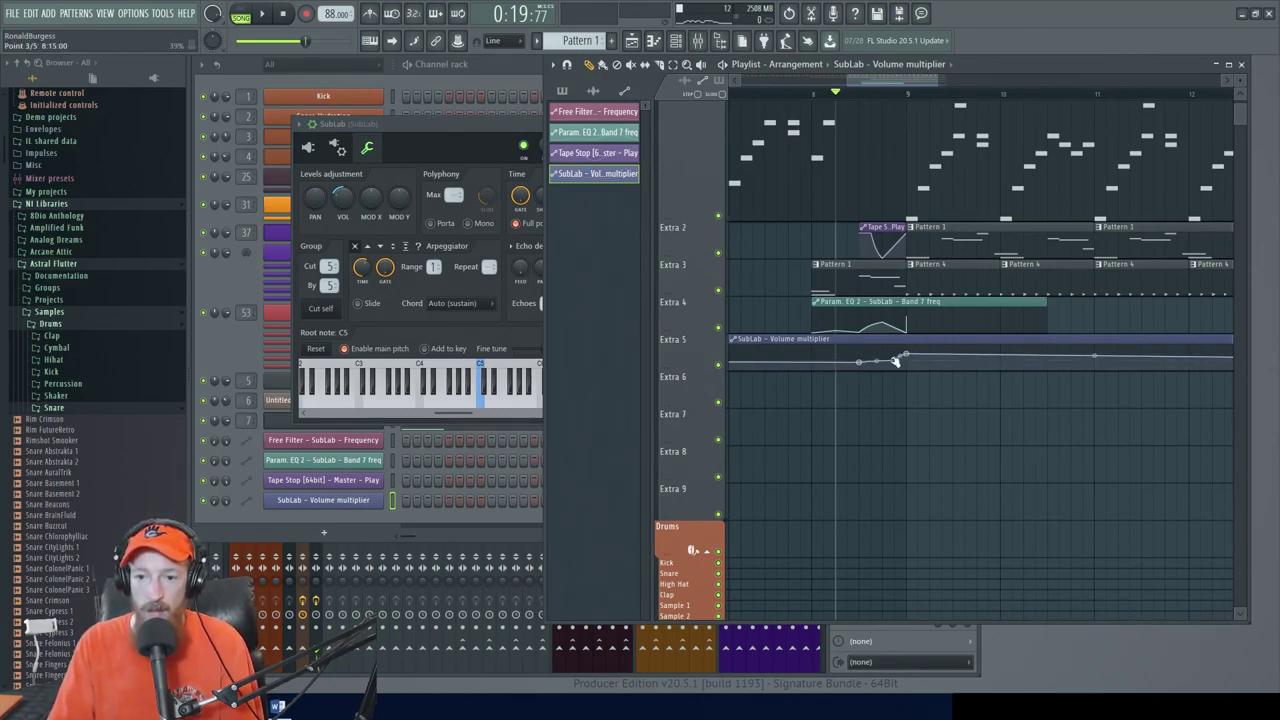
pyautogui.press('space')
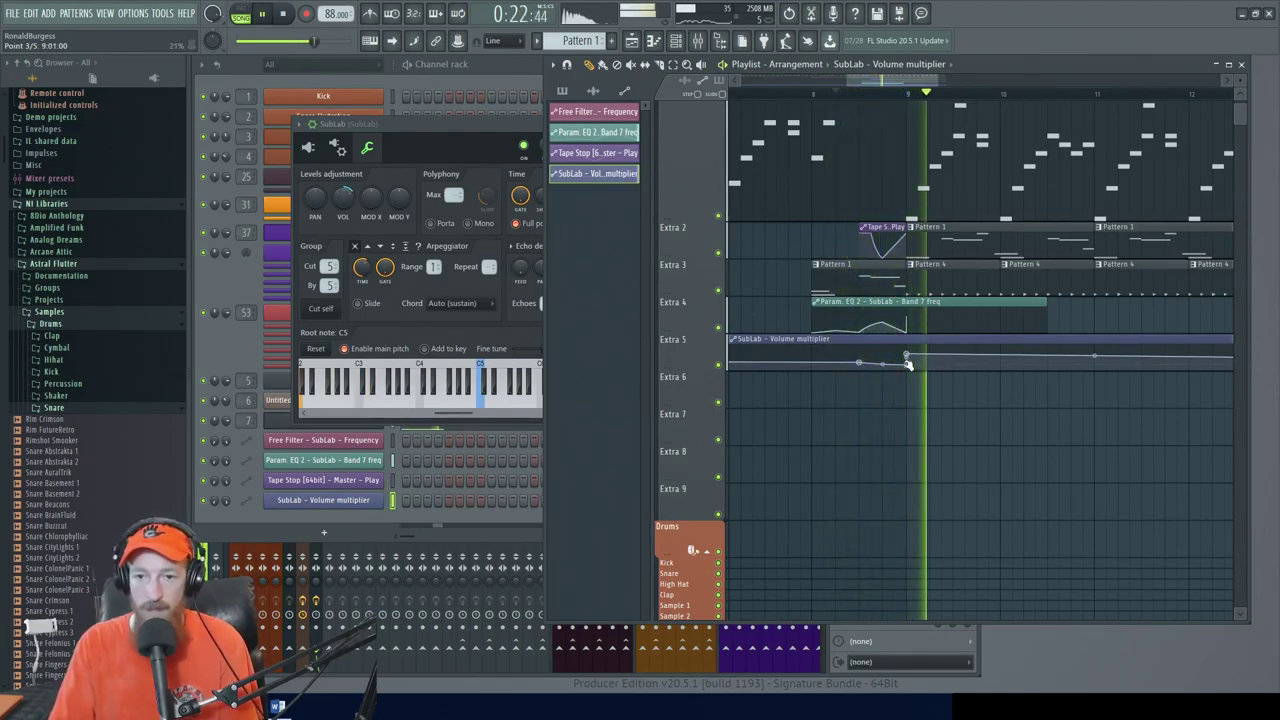
pyautogui.press('space')
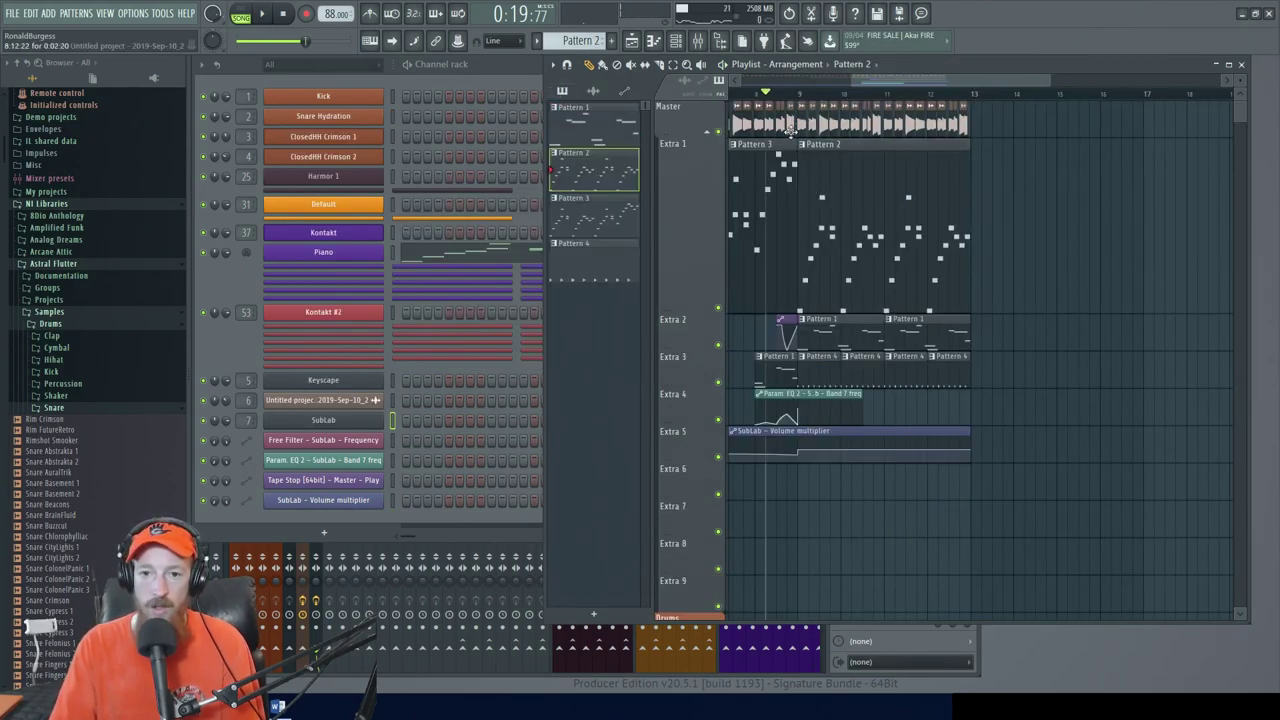
# Make the Pattern 2 clip starting at bar 9 unique, open its piano notes, and play the arrangement from bar 8
pyautogui.rightClick(802, 152)
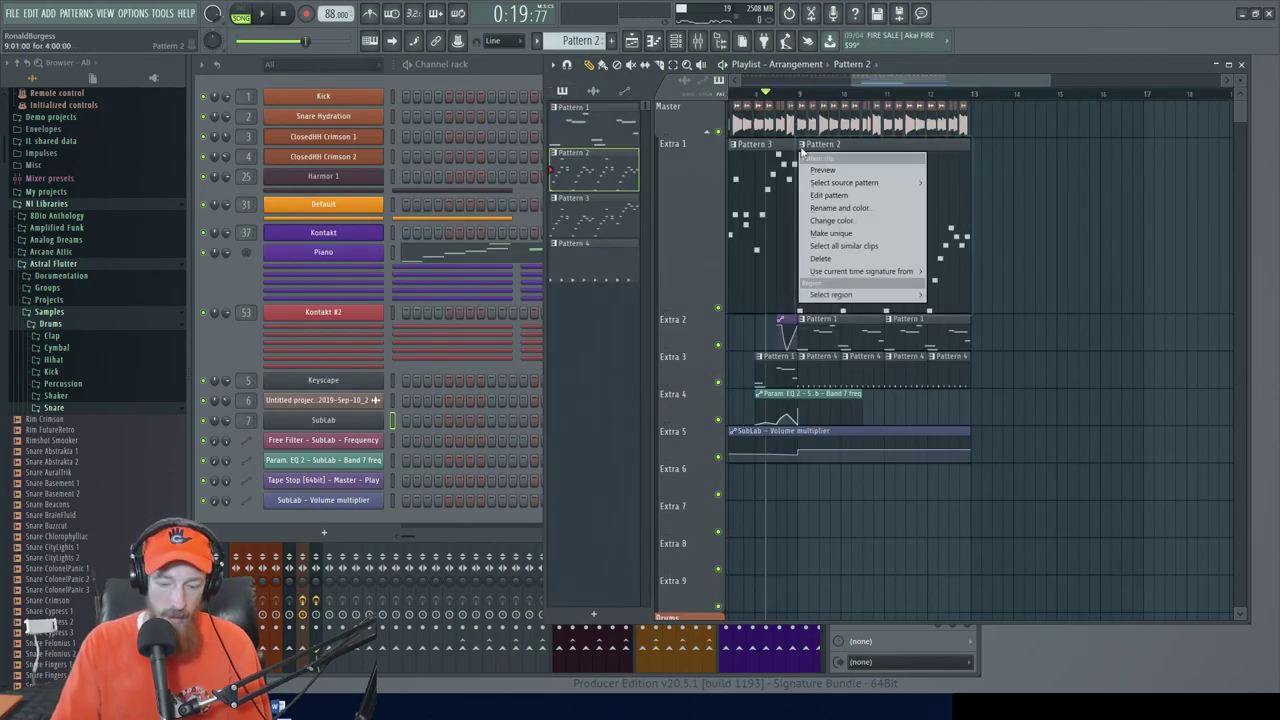
pyautogui.click(822, 146)
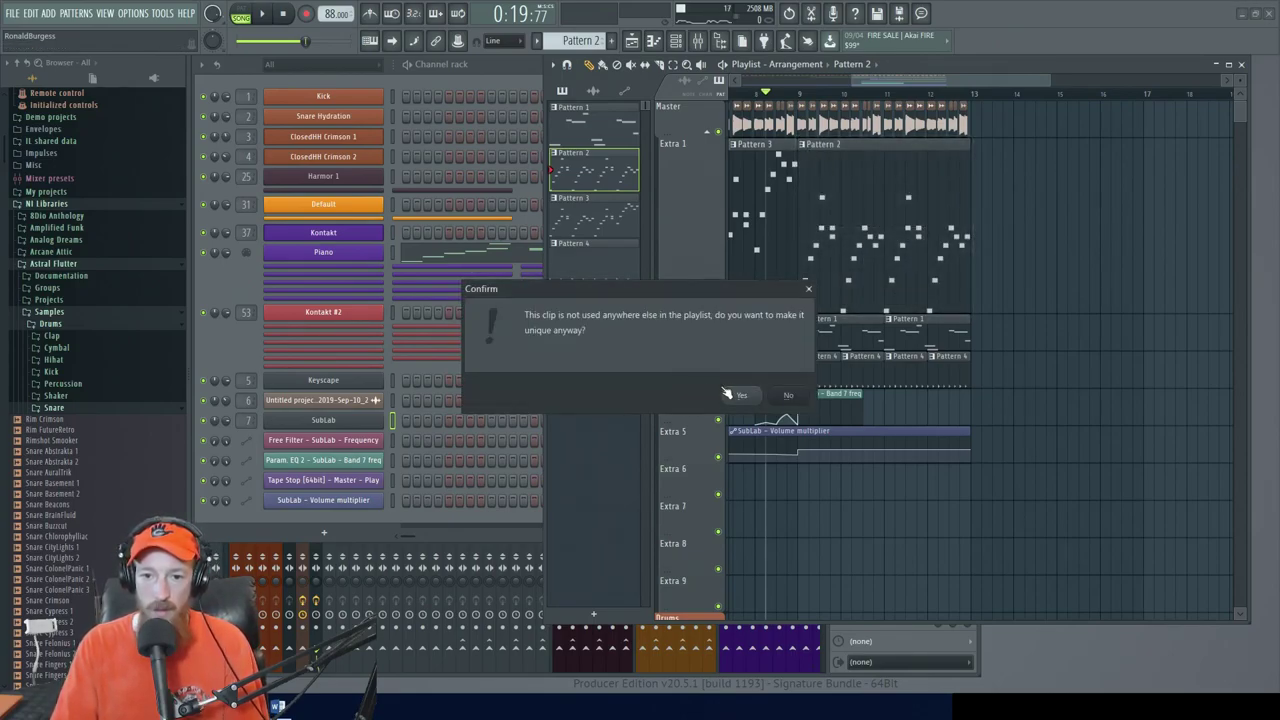
pyautogui.click(737, 396)
pyautogui.doubleClick(851, 240)
pyautogui.press('space')
pyautogui.click(931, 64)
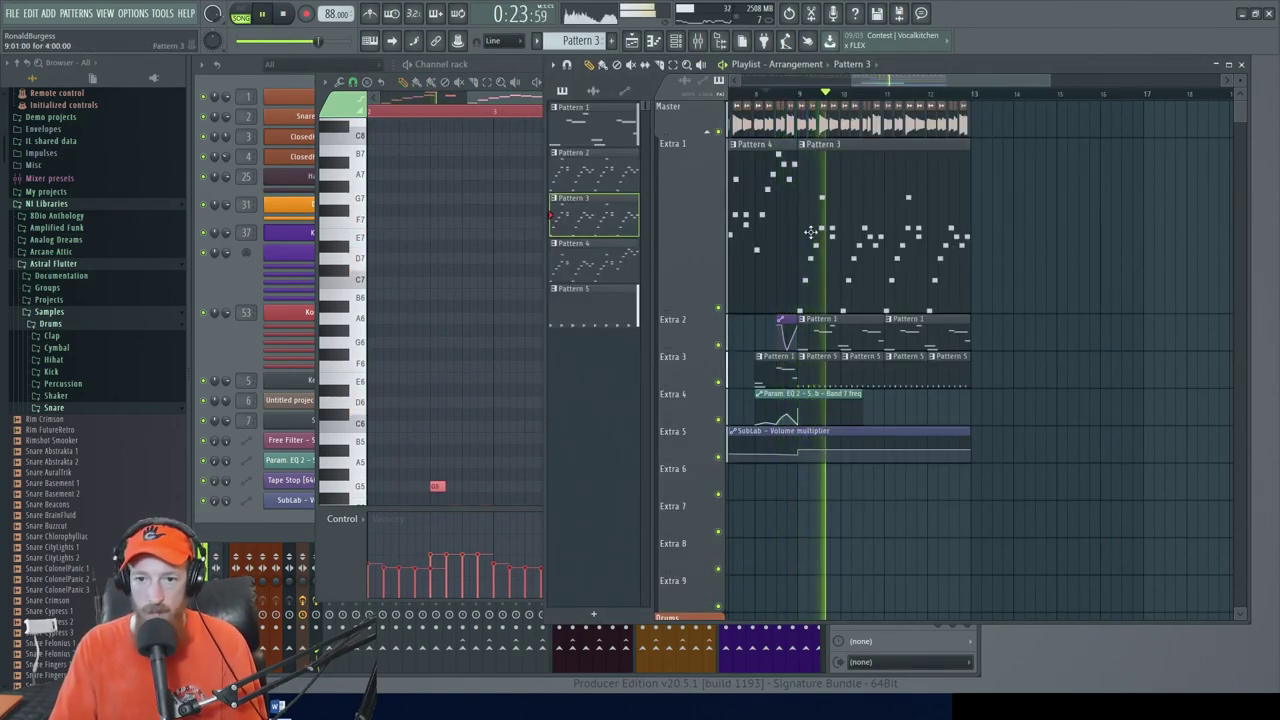
pyautogui.scroll(3, 815, 180)
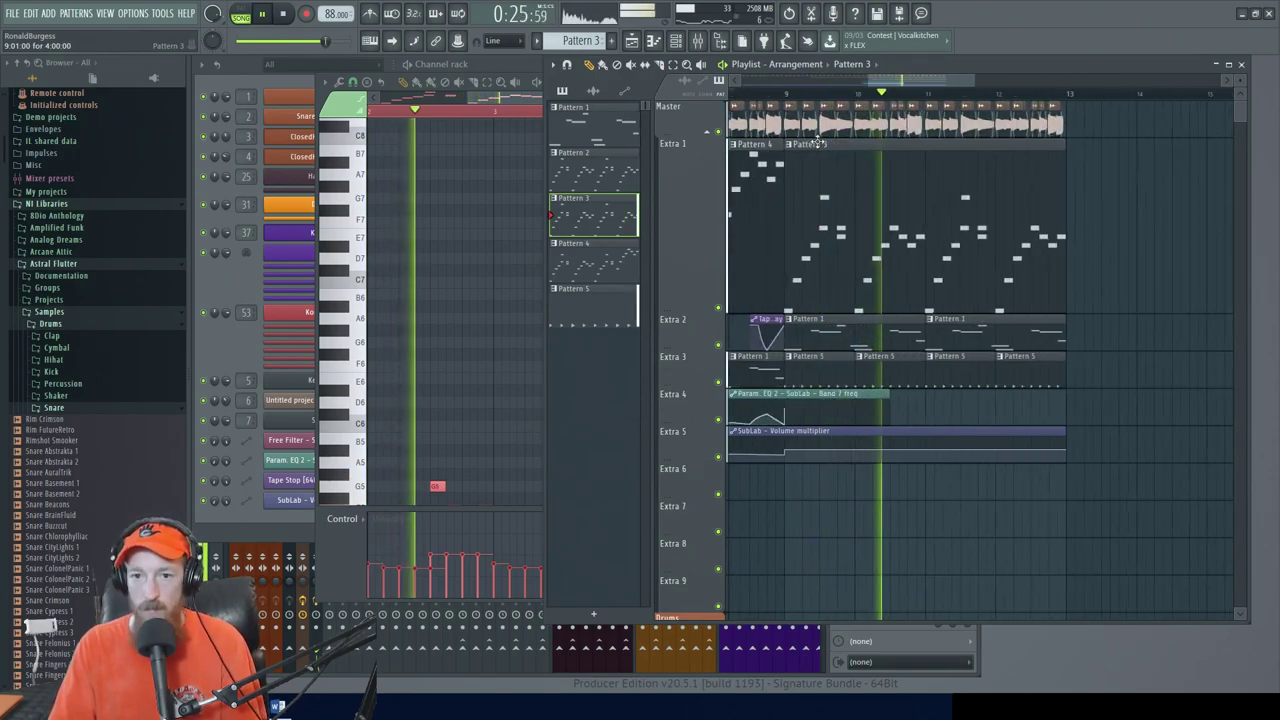
pyautogui.press('space')
# Move the audio slices in bars 9 to 12 from the Master playlist track to Extra 6 and time-select those four bars
pyautogui.moveTo(786, 120); pyautogui.dragTo(1094, 132)
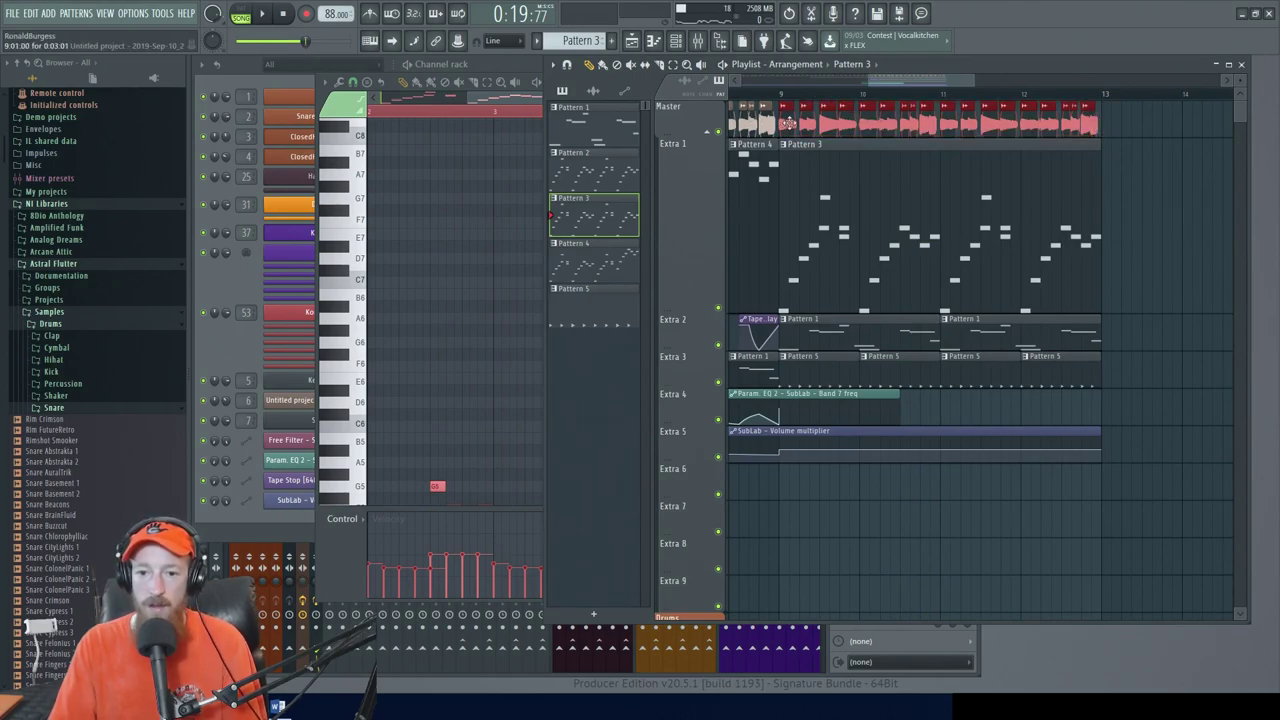
pyautogui.moveTo(791, 155); pyautogui.dragTo(788, 487)
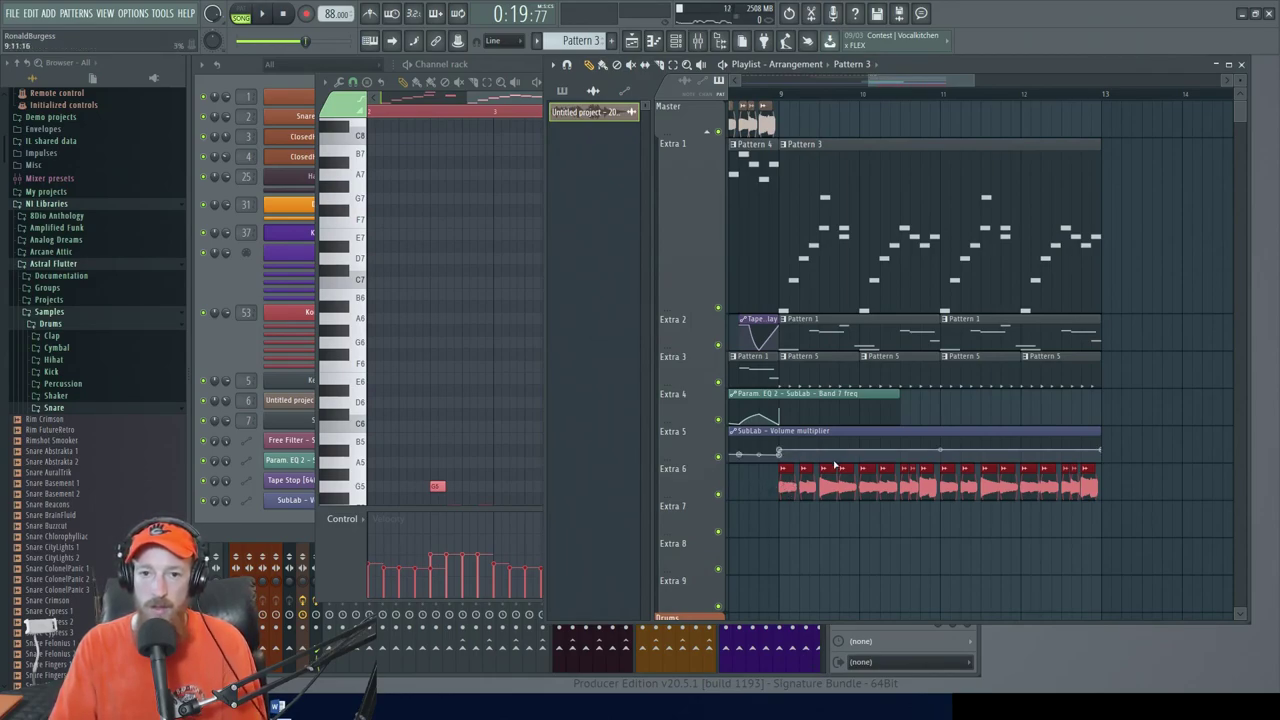
pyautogui.moveTo(789, 97); pyautogui.dragTo(1100, 97)
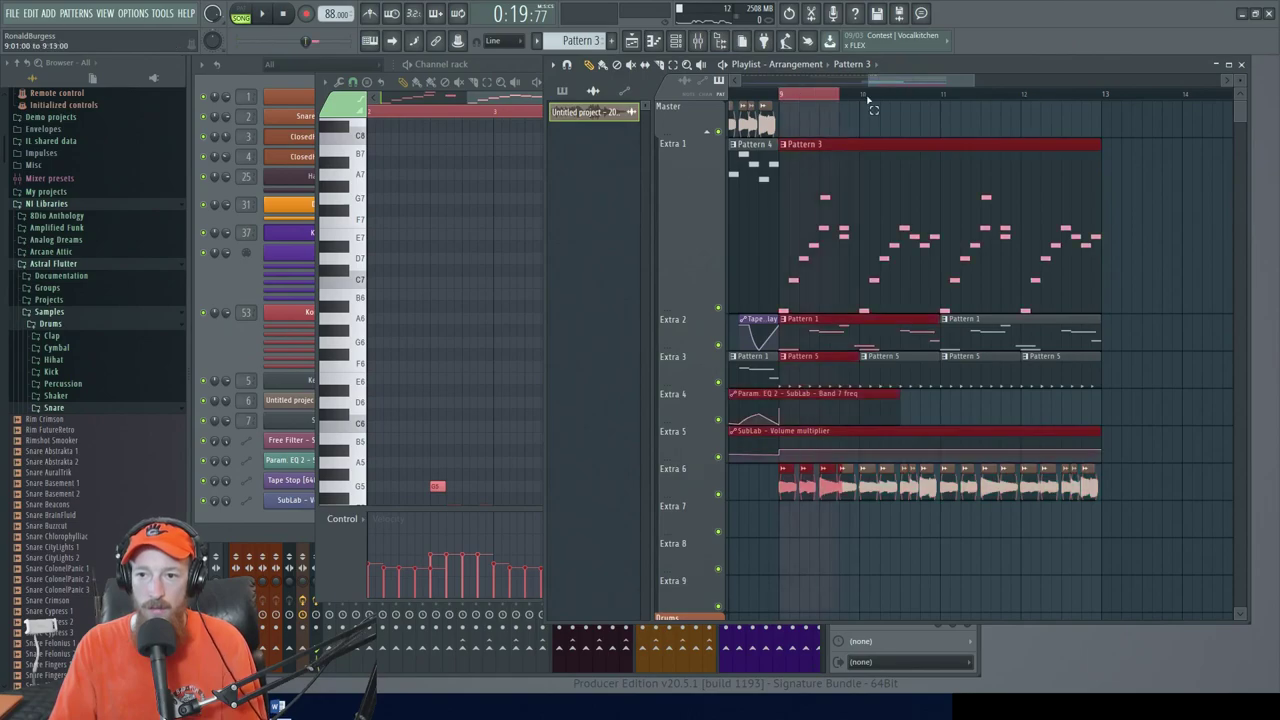
# Solo the sliced audio's mixer track 6, bypass its HalfTime, Sonsig Rev-A and Fruity parametric EQ 2 effects, and play from bar 9
pyautogui.click(699, 42)
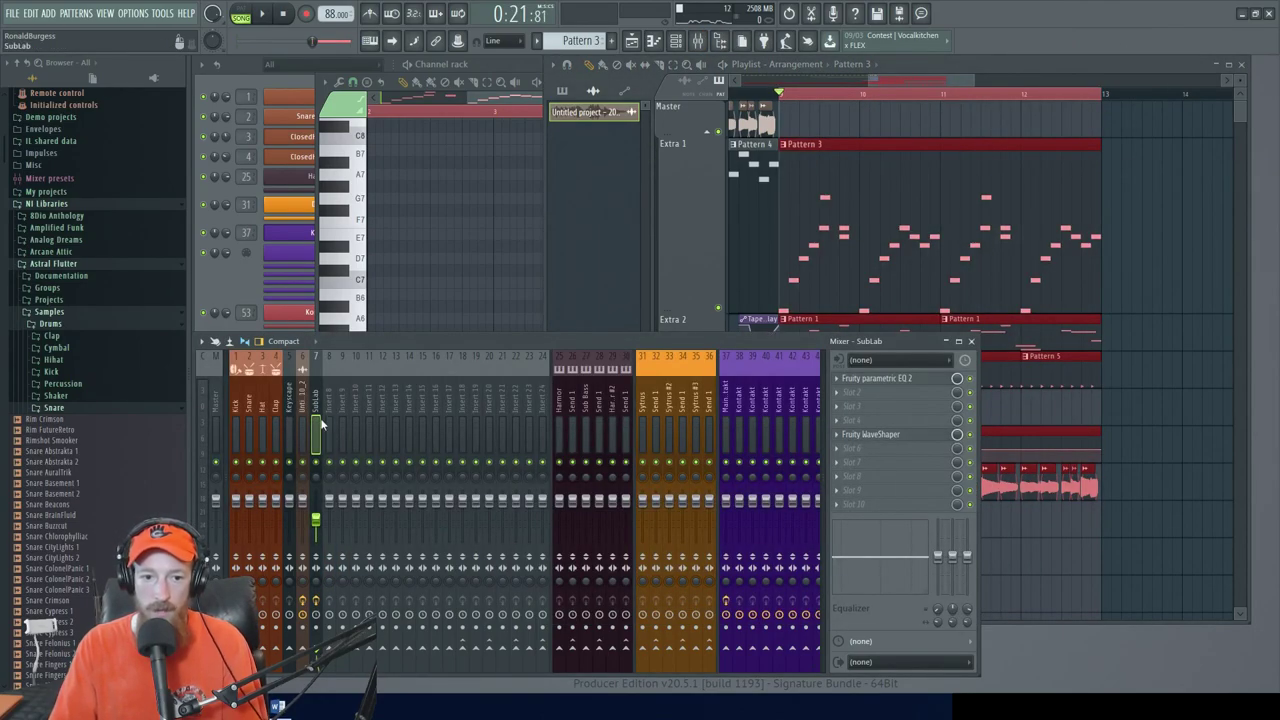
pyautogui.press('space')
pyautogui.click(306, 466)
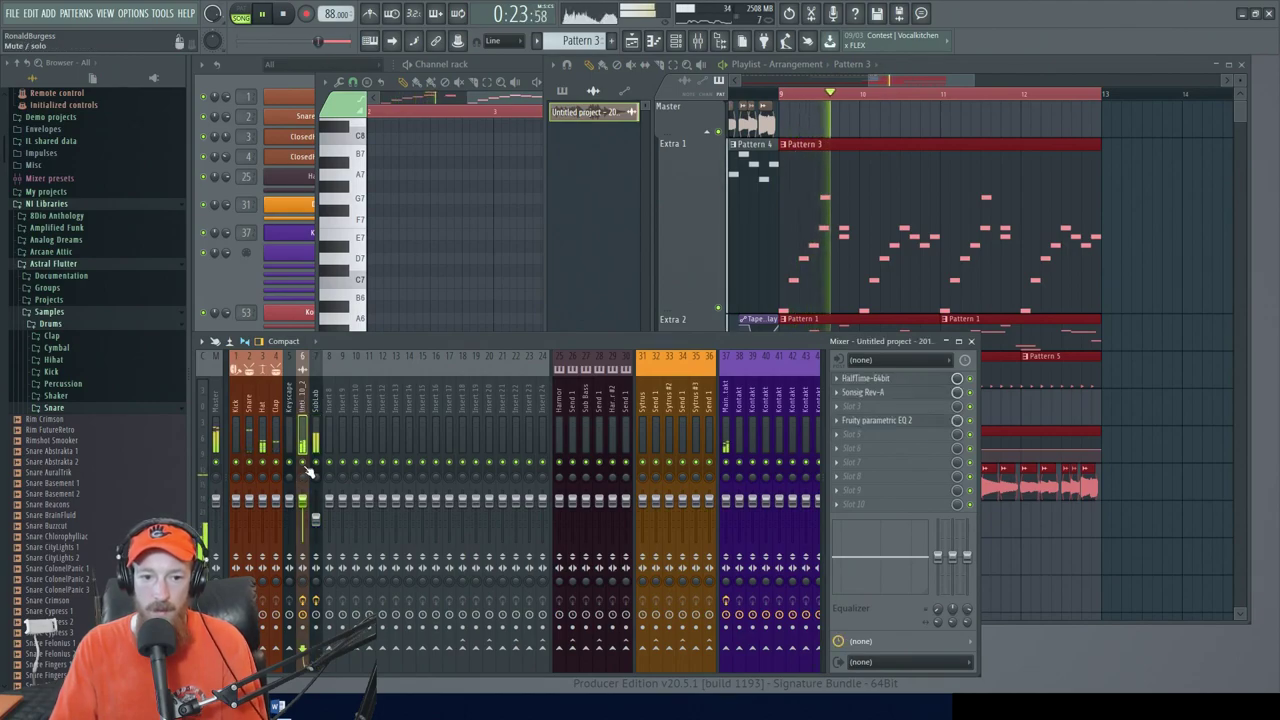
pyautogui.press('space')
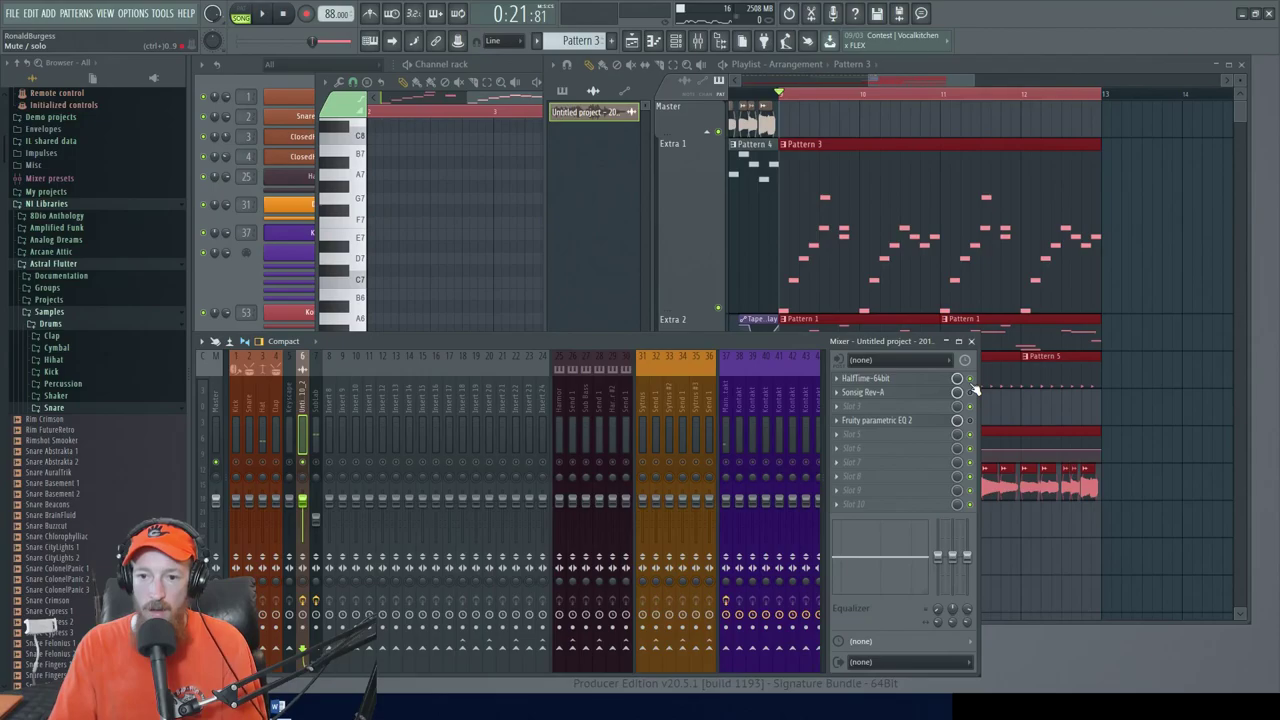
pyautogui.press('space')
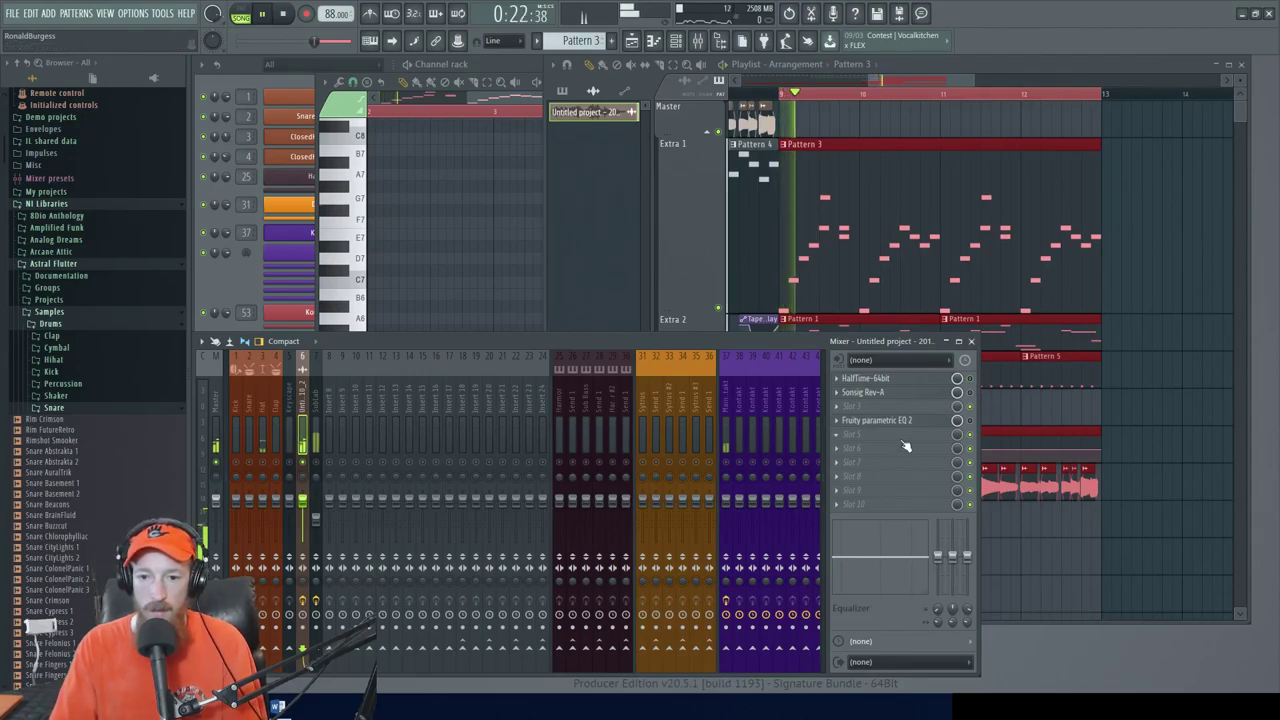
pyautogui.press('space')
# Load Edison into slot 3 of the sliced audio's mixer track 6 and set it to record on play
pyautogui.middleClick(882, 467)
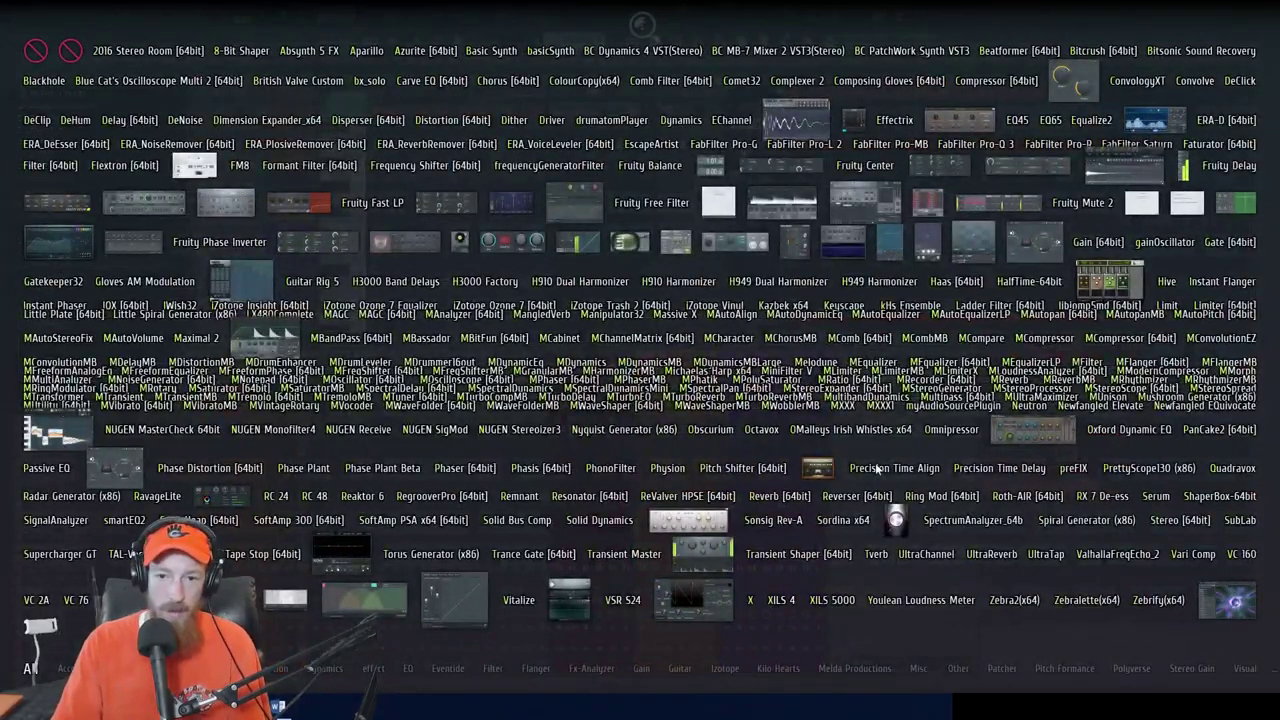
pyautogui.click(773, 10)
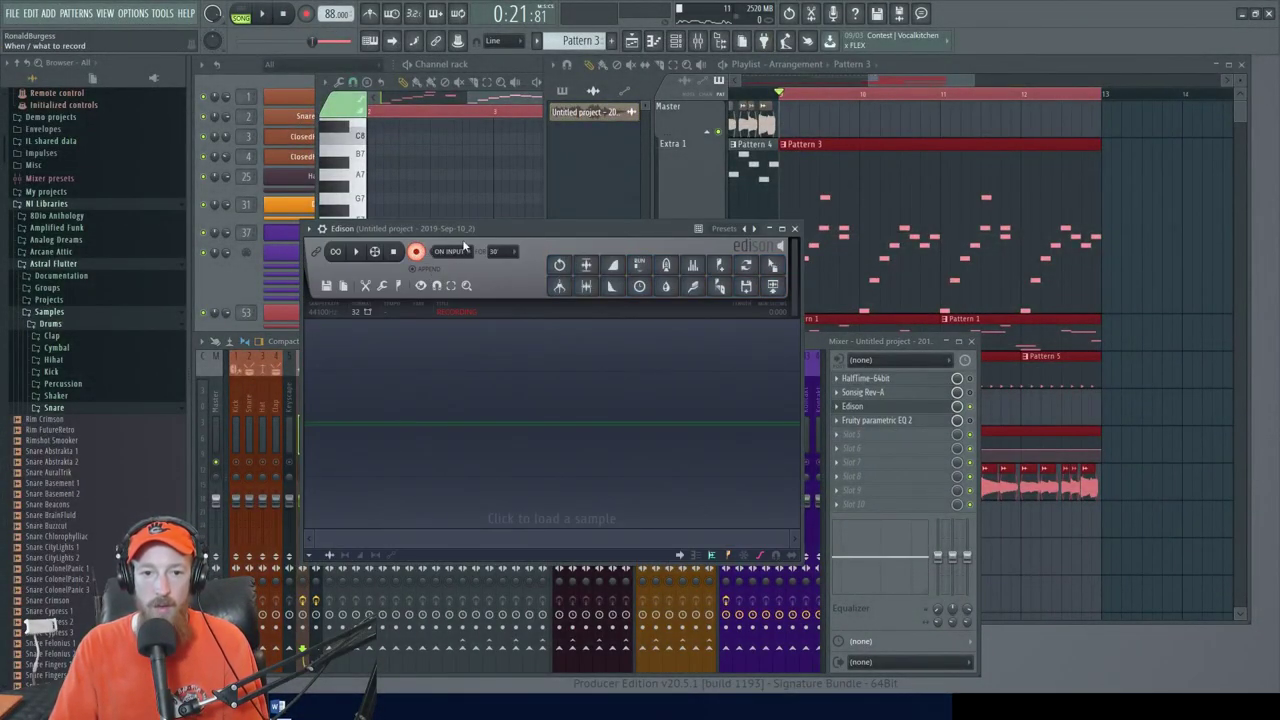
pyautogui.click(462, 257)
pyautogui.click(450, 304)
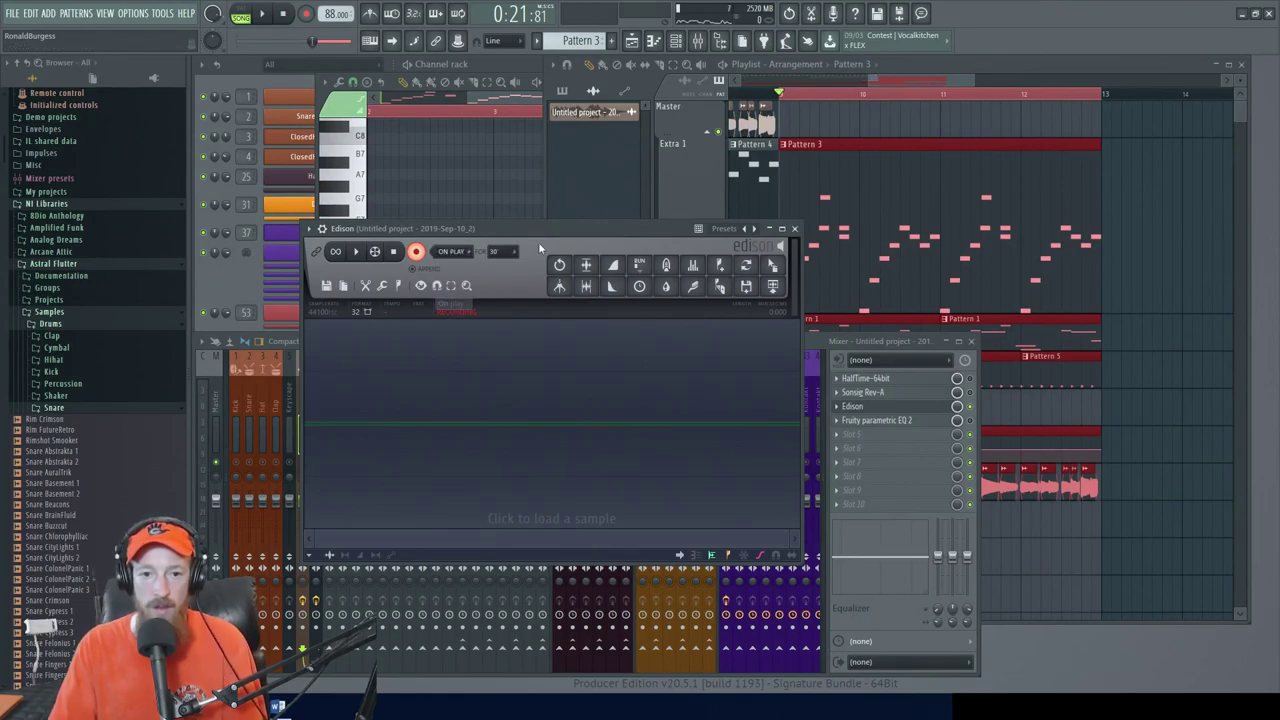
# Record bars 9 to 12 into Edison and place the recorded loop at bar 9 on the Extra 7 playlist track
pyautogui.click(264, 15)
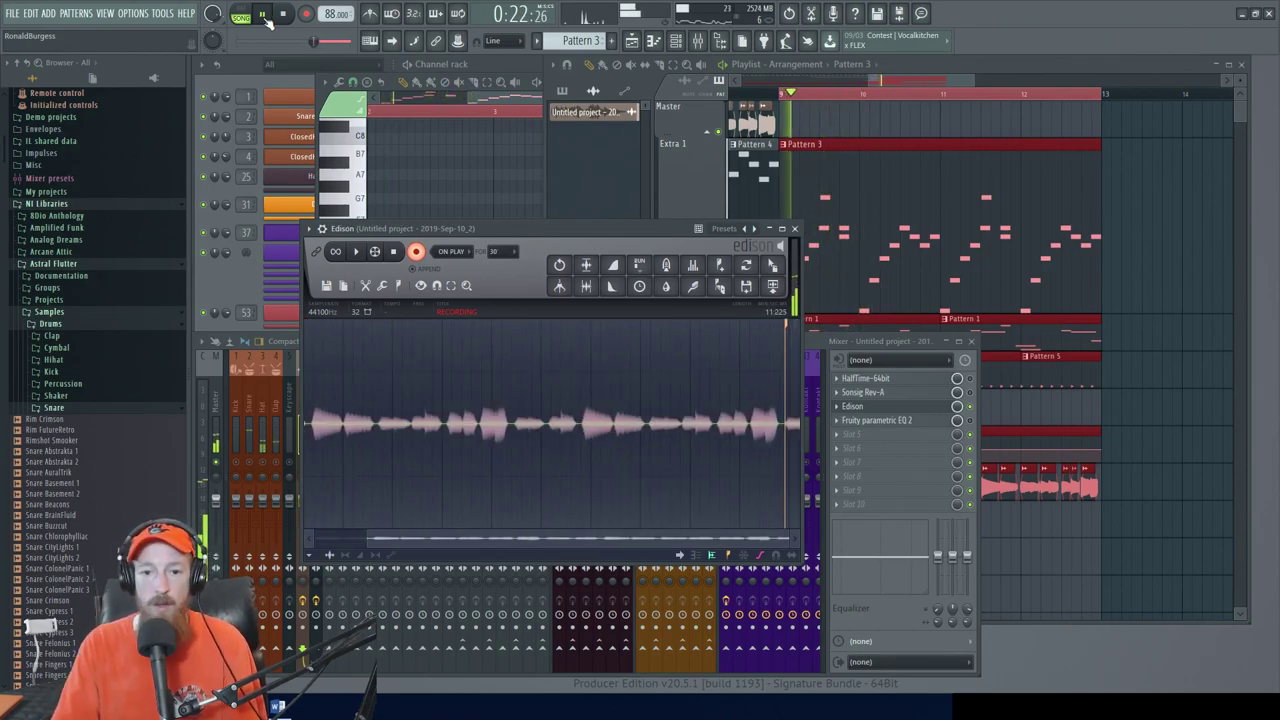
pyautogui.click(265, 16)
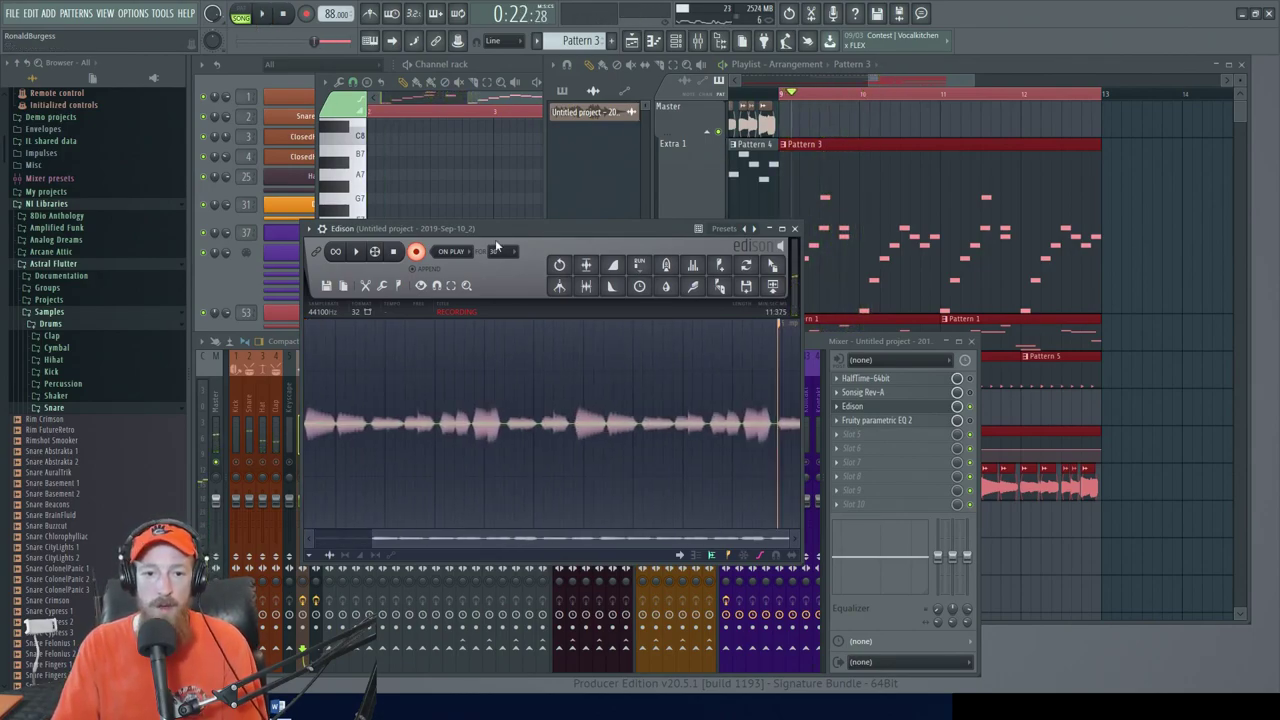
pyautogui.click(411, 254)
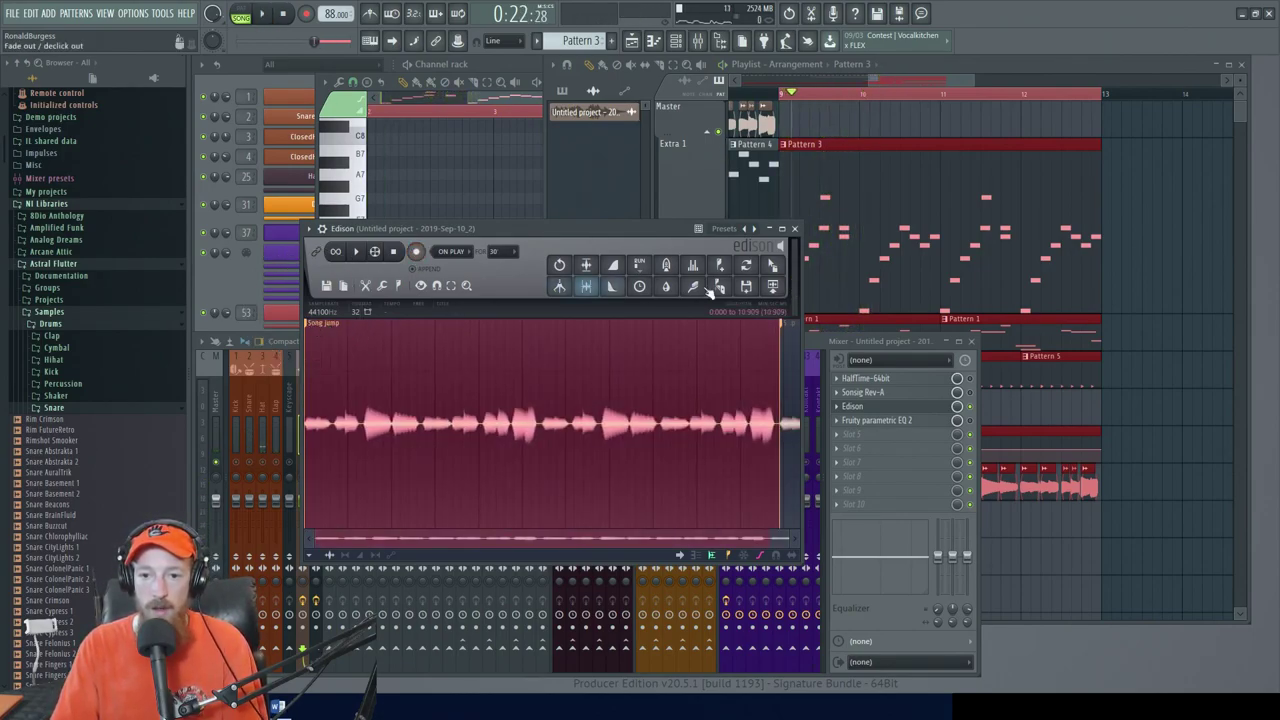
pyautogui.moveTo(791, 281); pyautogui.dragTo(806, 529)
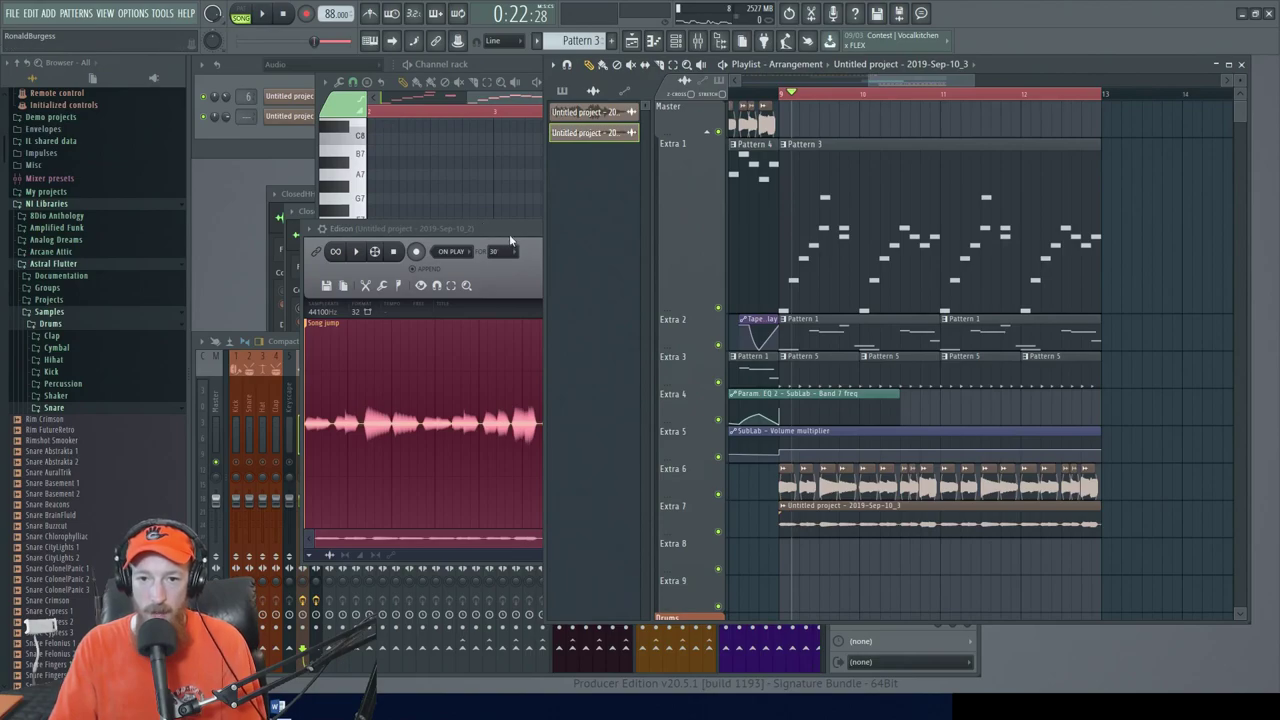
pyautogui.click(509, 234)
pyautogui.click(794, 230)
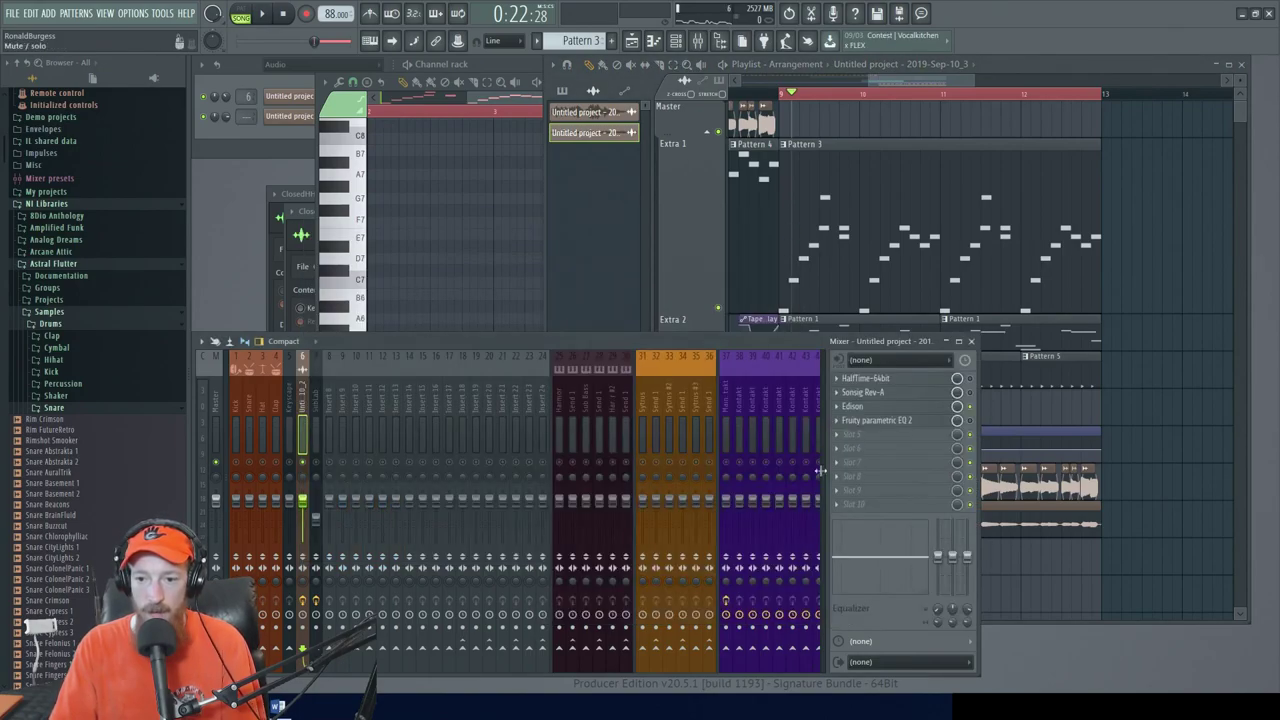
# Re-enable HalfTime, Sonsig Rev-A and Fruity parametric EQ 2 on the sliced audio's mixer track 6, and delete Edison from it
pyautogui.doubleClick(1030, 485)
pyautogui.click(732, 250)
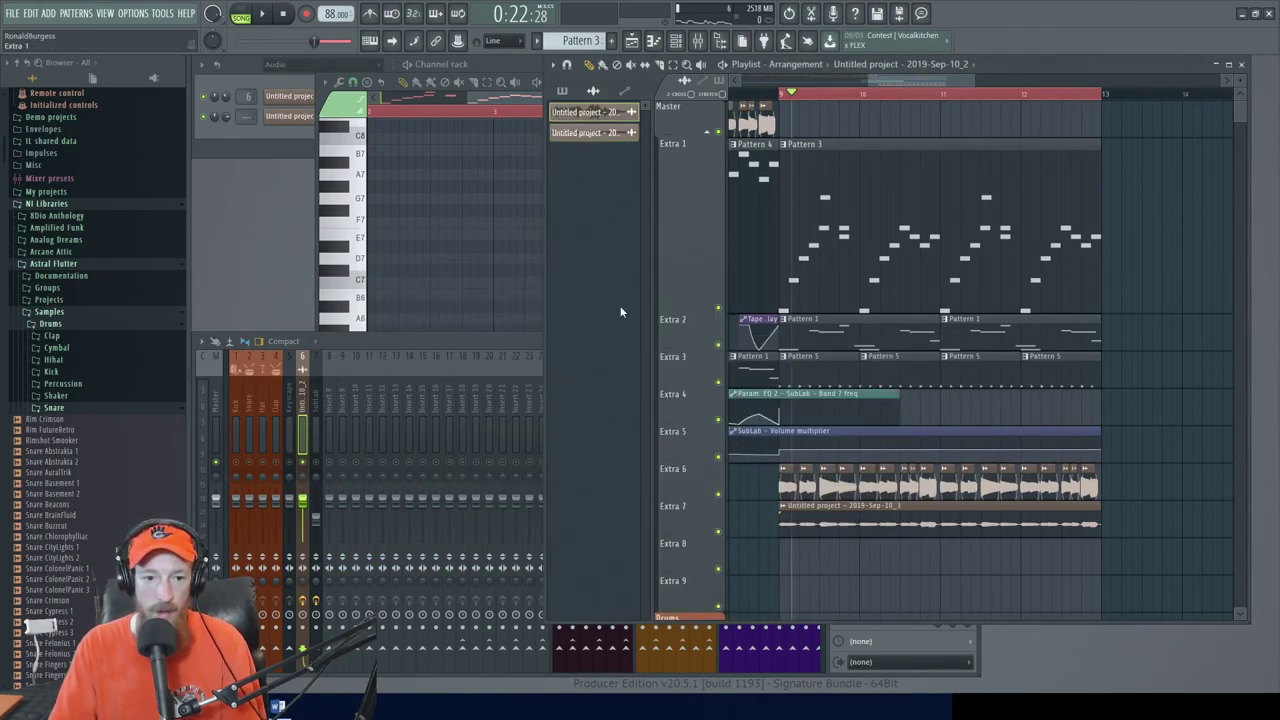
pyautogui.click(306, 401)
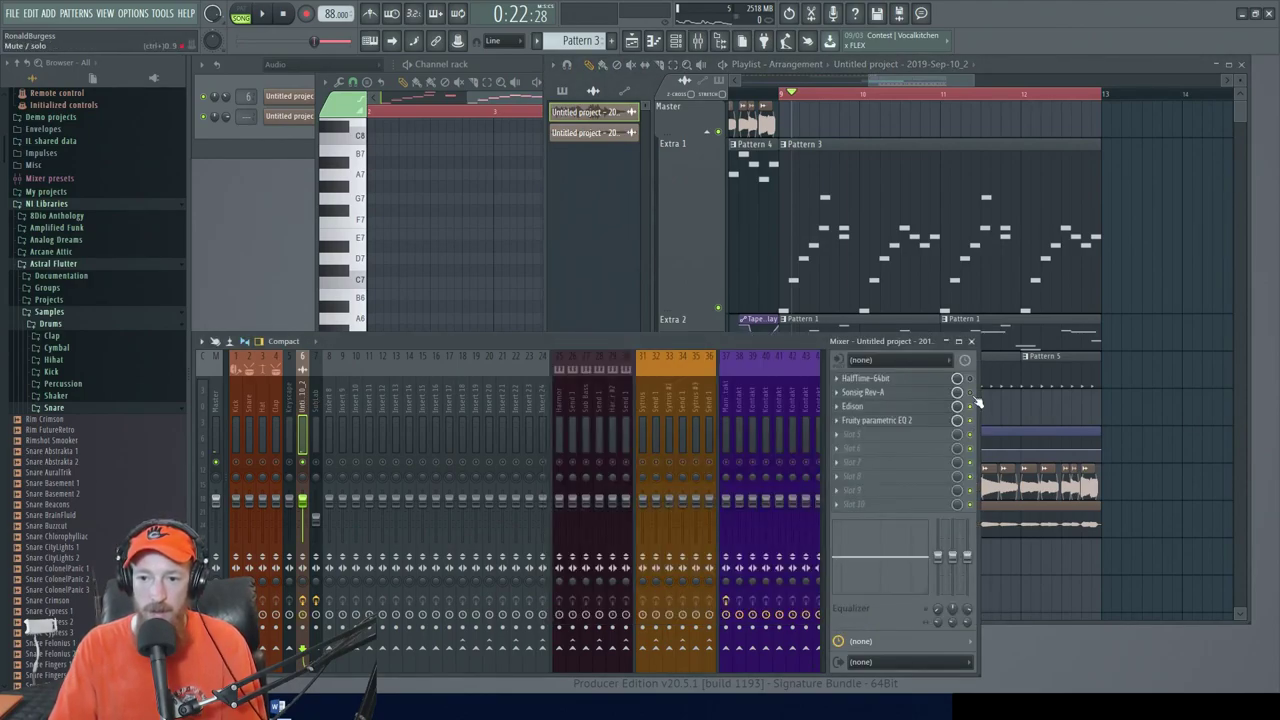
pyautogui.click(841, 408)
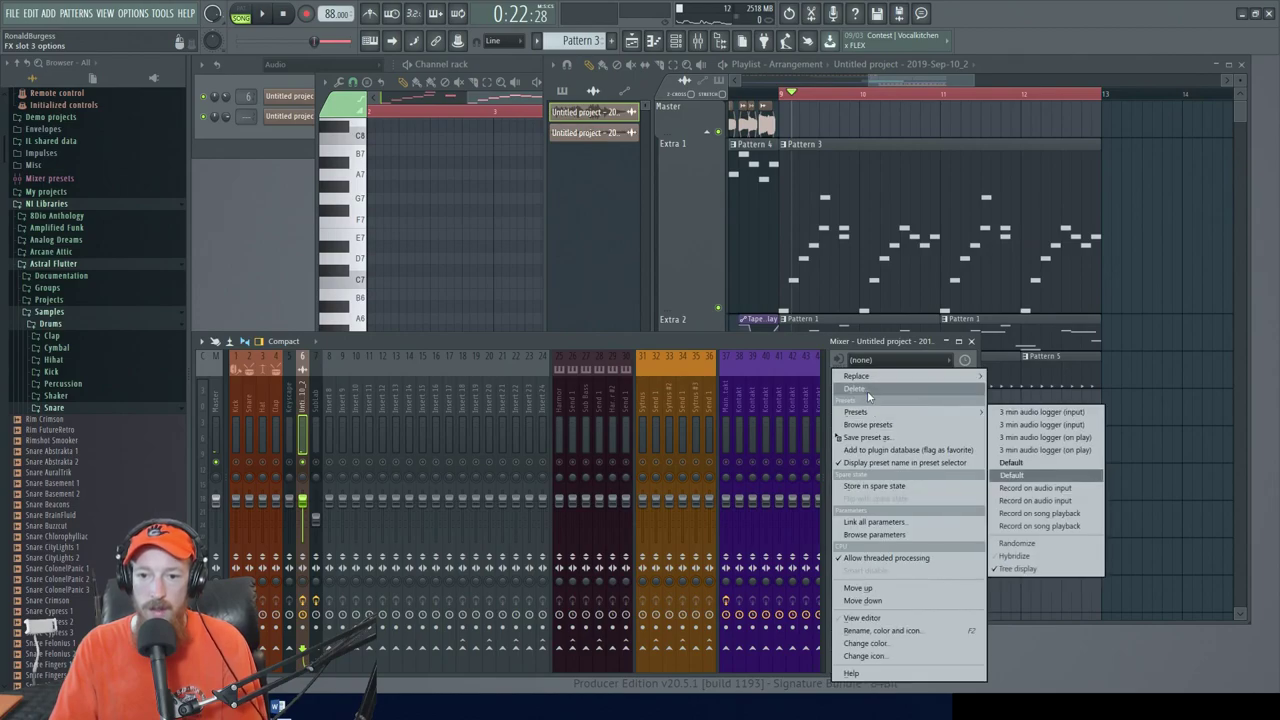
pyautogui.click(867, 390)
pyautogui.click(705, 397)
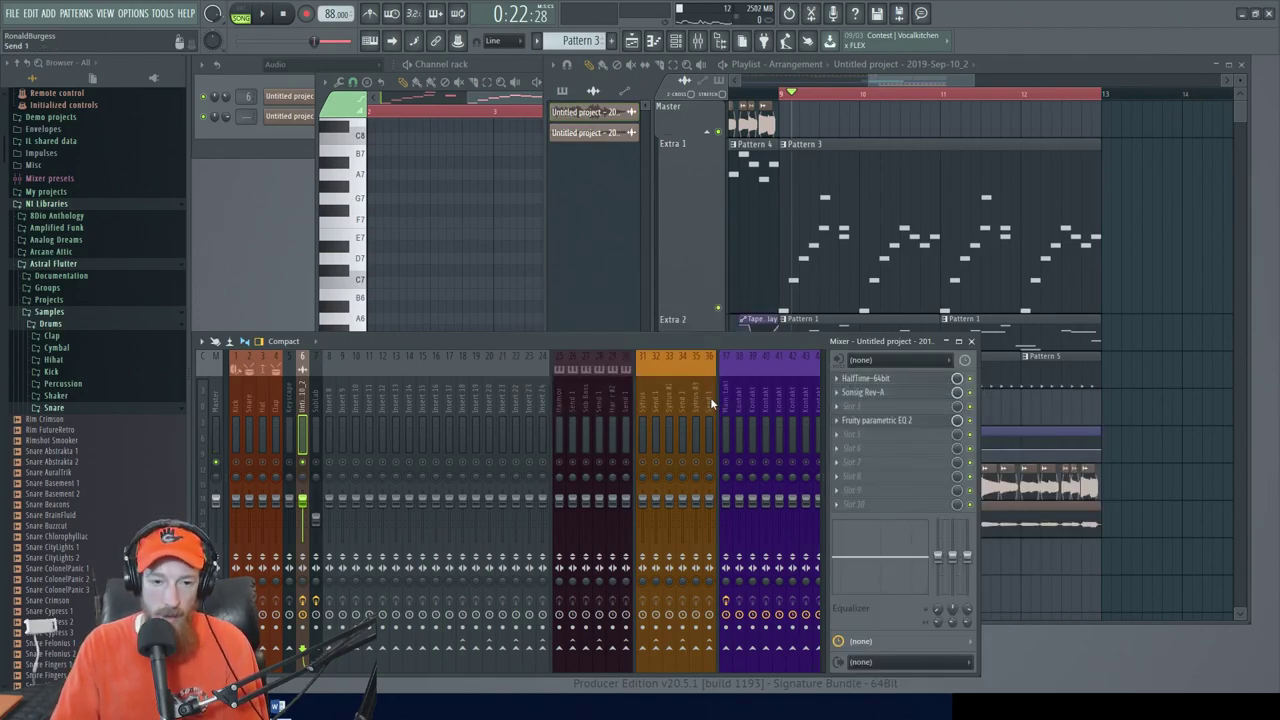
# Copy the mixer track 6 state, with its effects, onto mixer track 17
pyautogui.rightClick(303, 408)
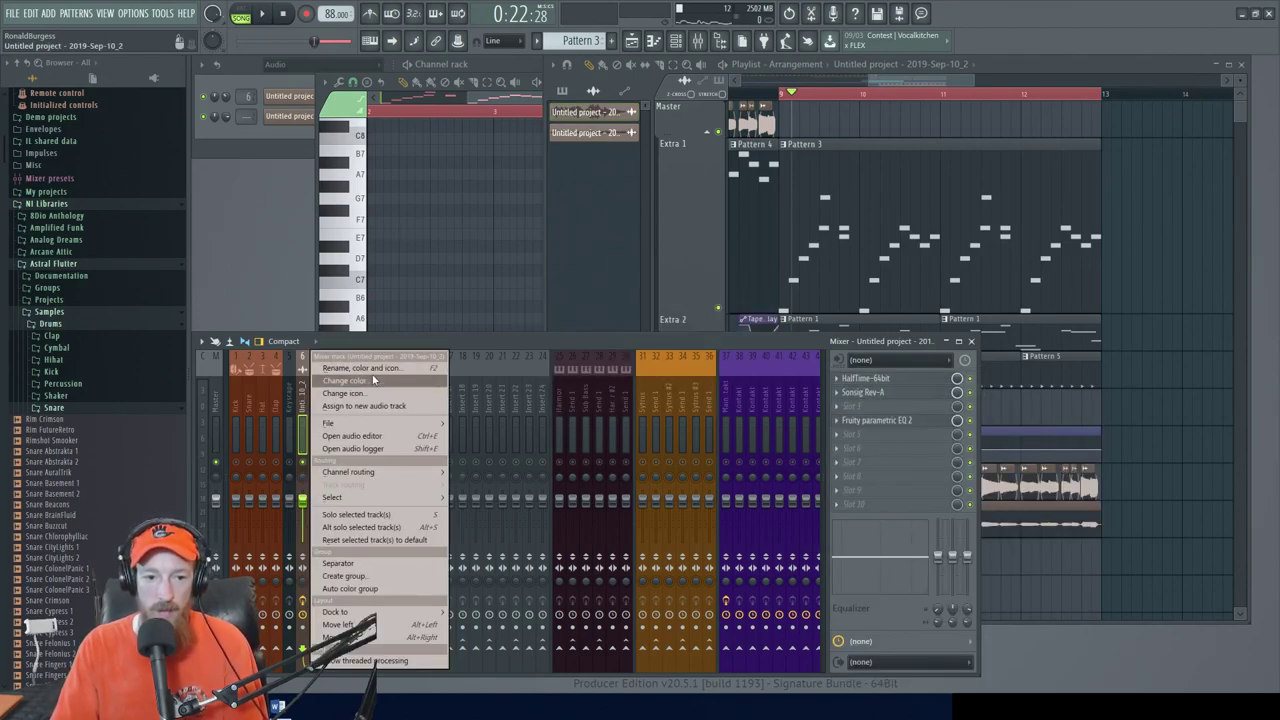
pyautogui.moveTo(380, 503)
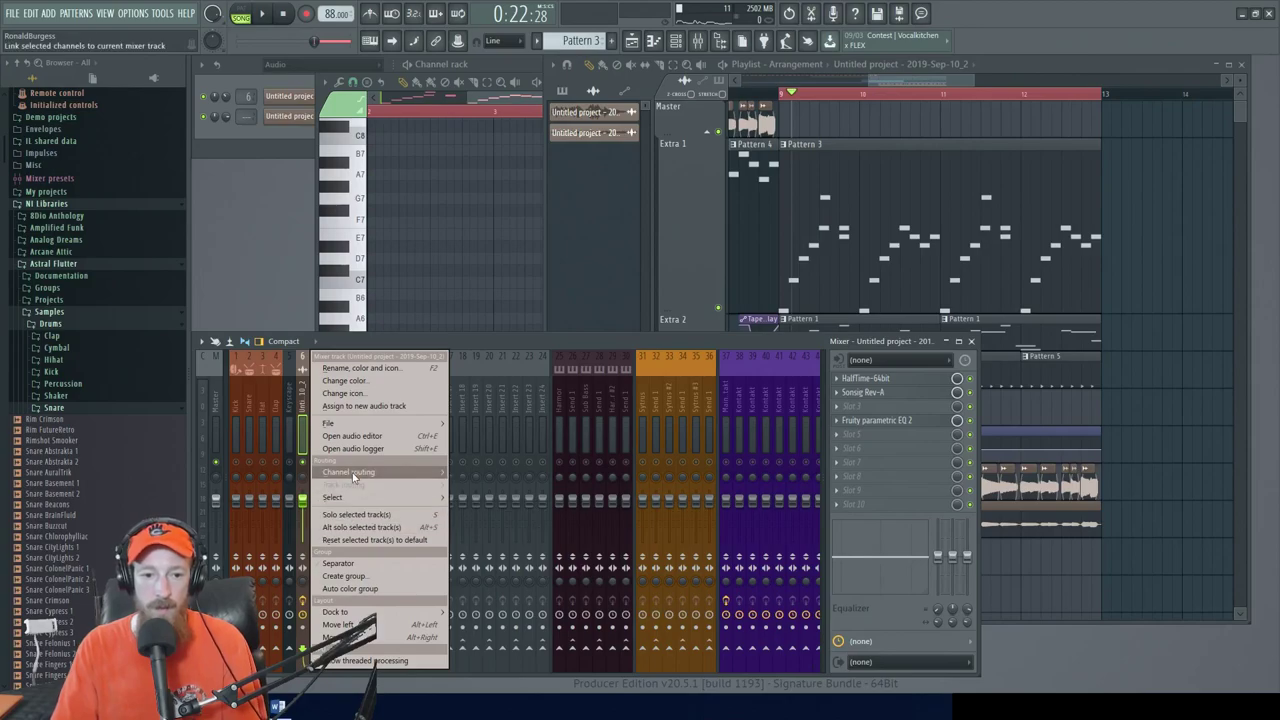
pyautogui.moveTo(352, 425)
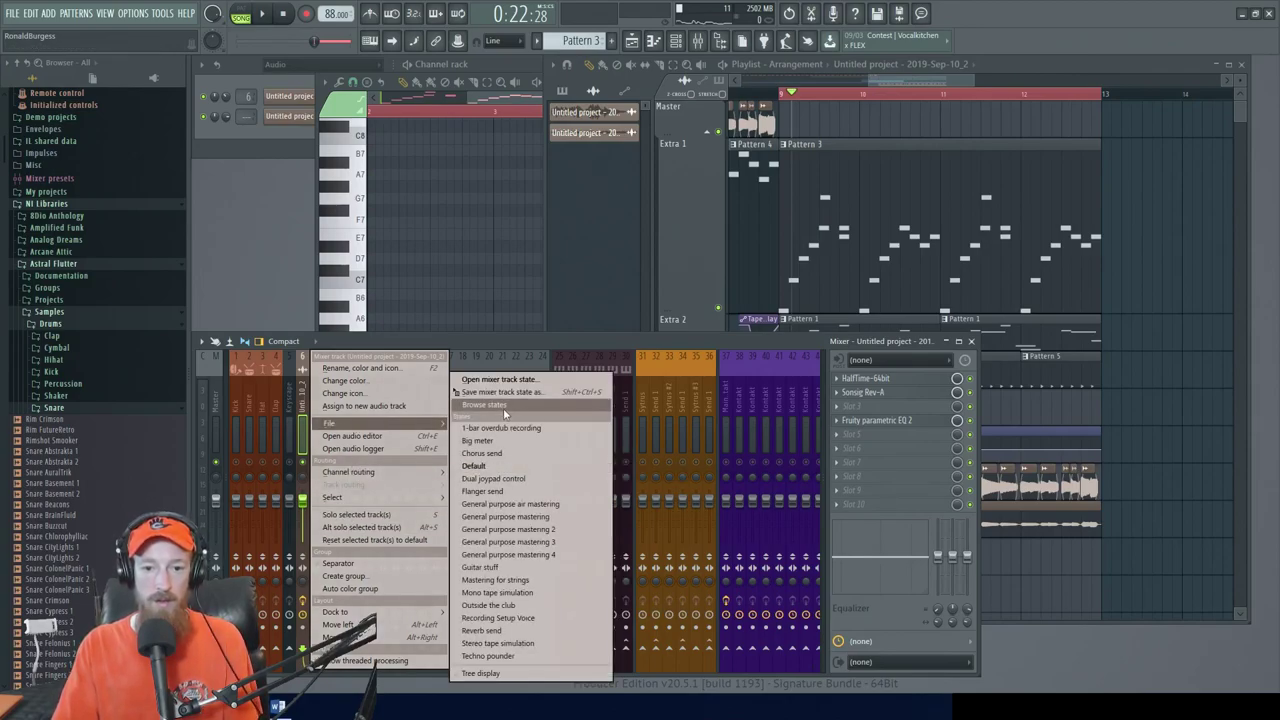
pyautogui.moveTo(460, 393)
pyautogui.mouseDown()
pyautogui.moveTo(425, 362)
pyautogui.moveTo(449, 389)
pyautogui.mouseUp()
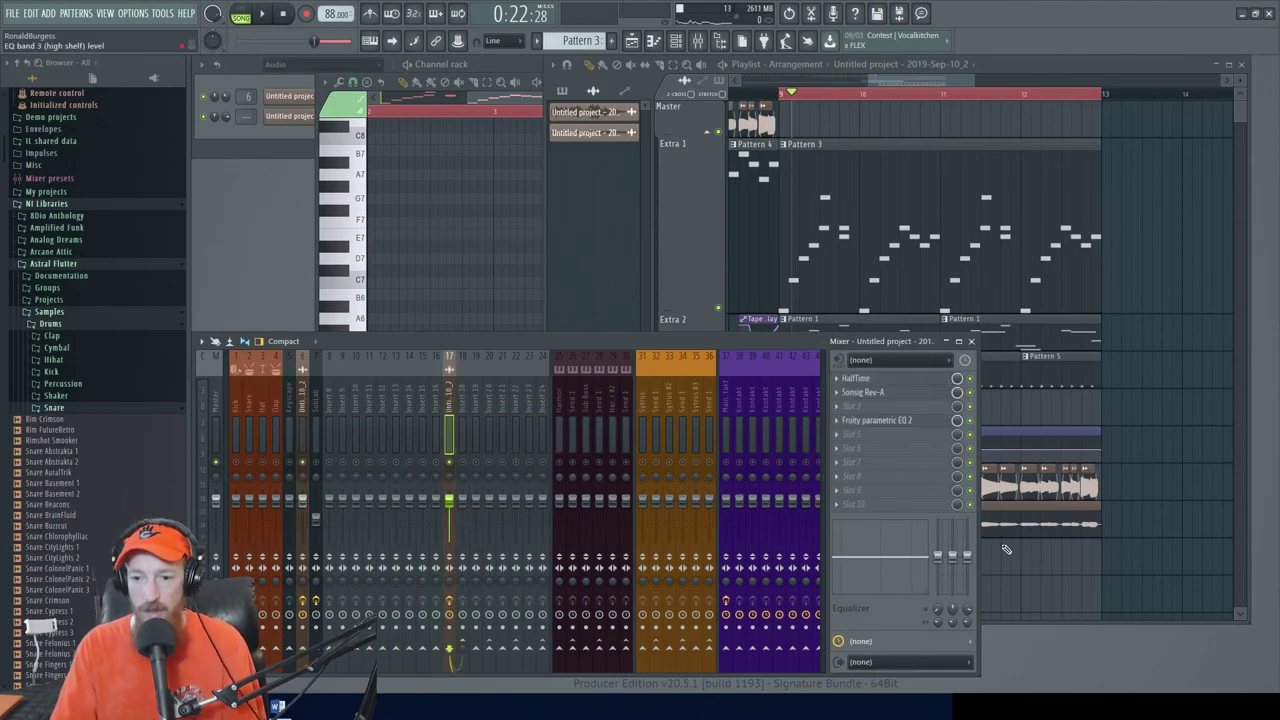
# Route the newly recorded audio clip on Extra 7 to mixer track 17
pyautogui.doubleClick(1012, 525)
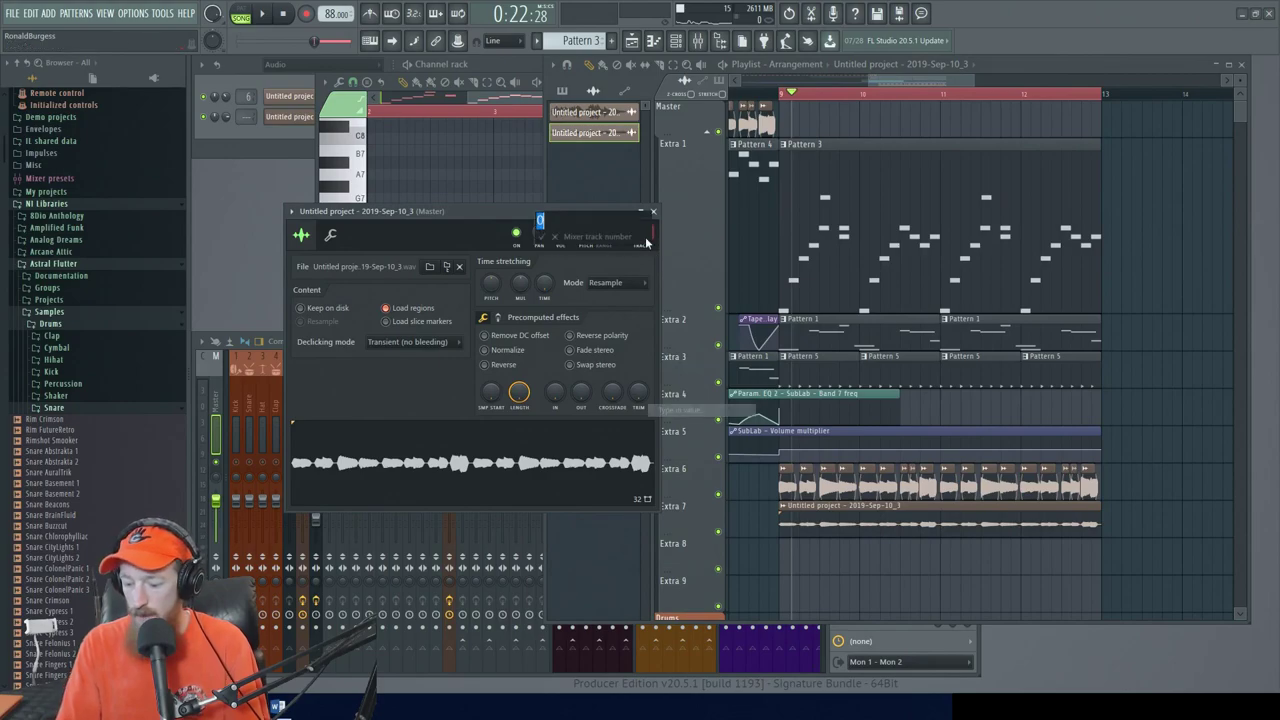
pyautogui.write('17')
pyautogui.press('Return')
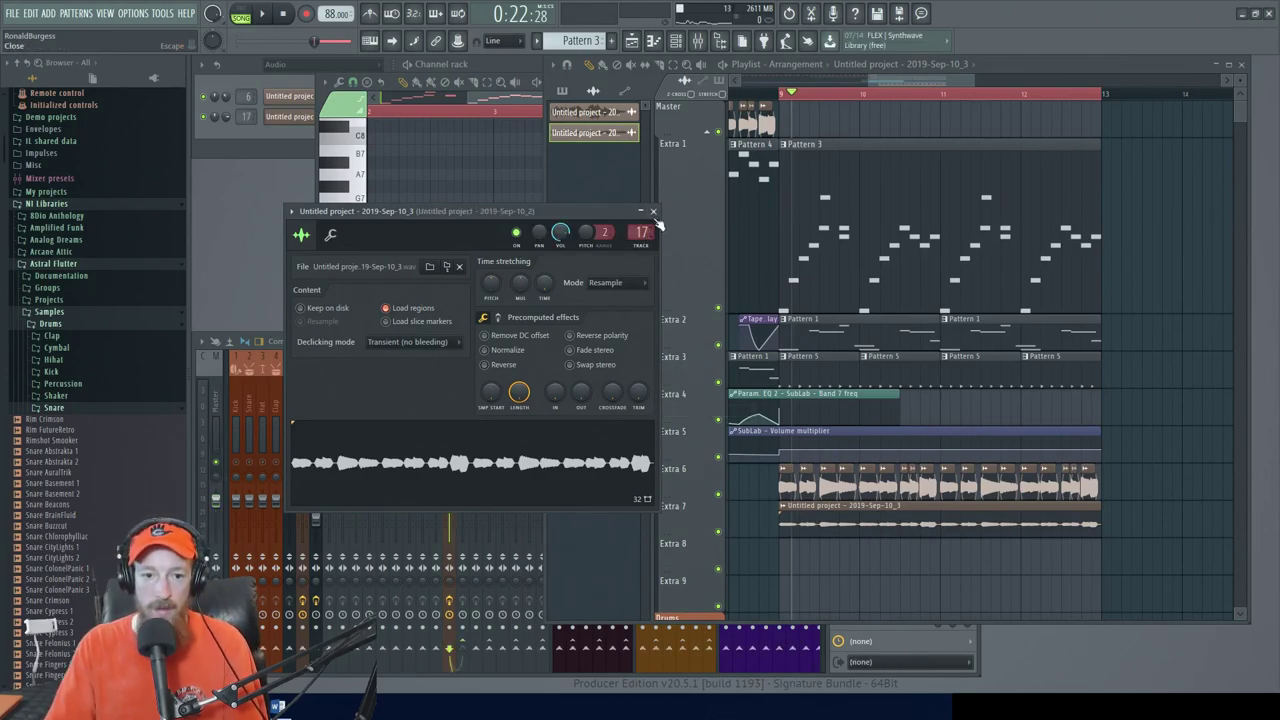
pyautogui.click(653, 211)
# Rename mixer track 17 as LOW and set its HalfTime mode to 4x
pyautogui.click(450, 392)
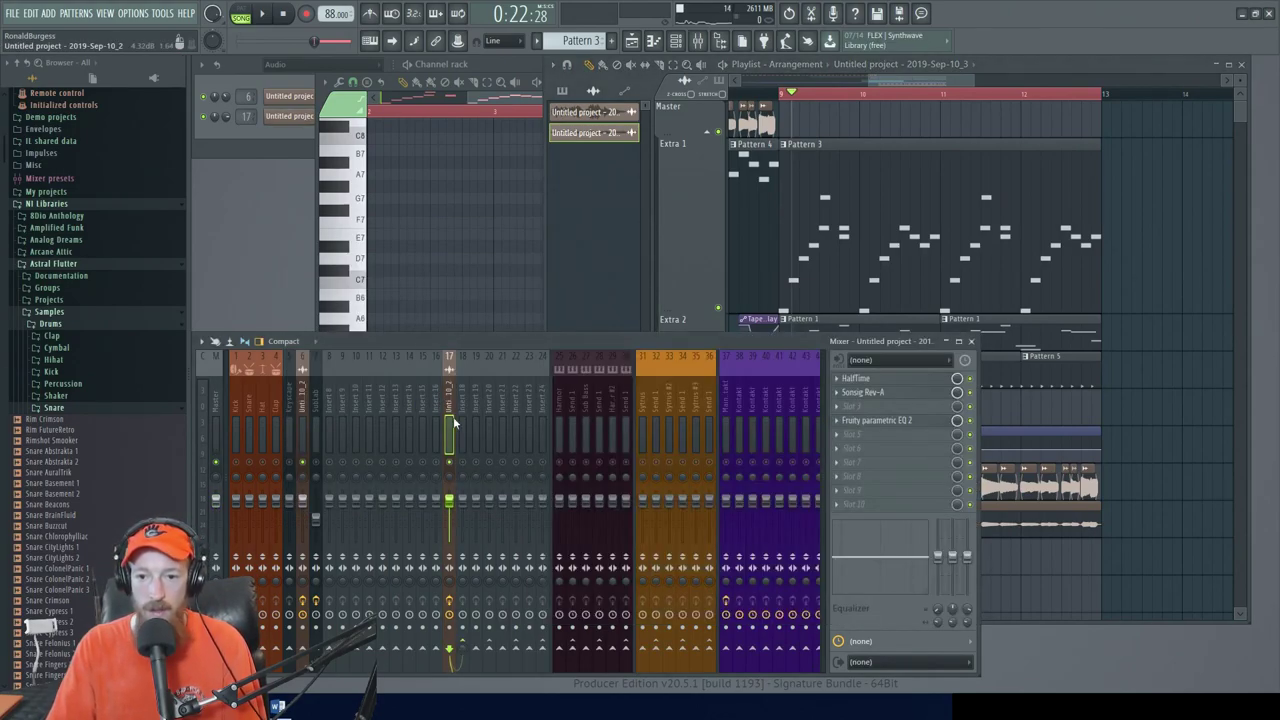
pyautogui.doubleClick(450, 400)
pyautogui.write('LOW')
pyautogui.press('Return')
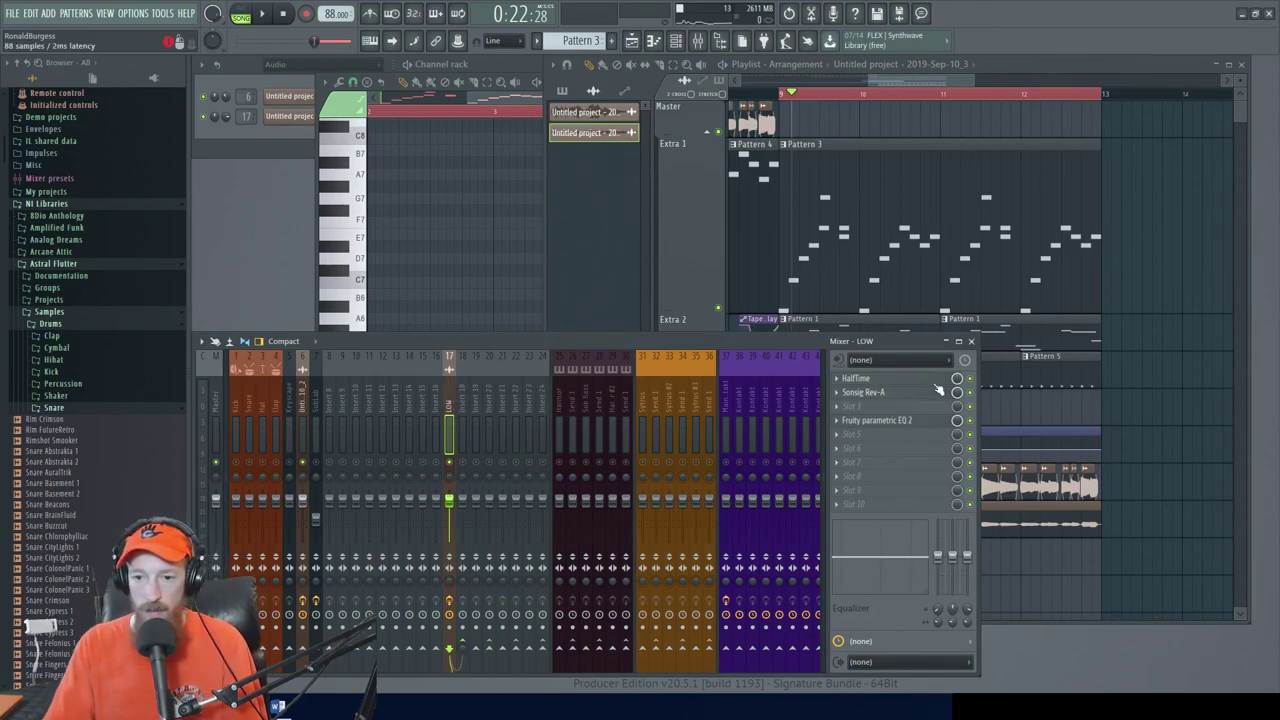
pyautogui.click(900, 379)
pyautogui.click(533, 260)
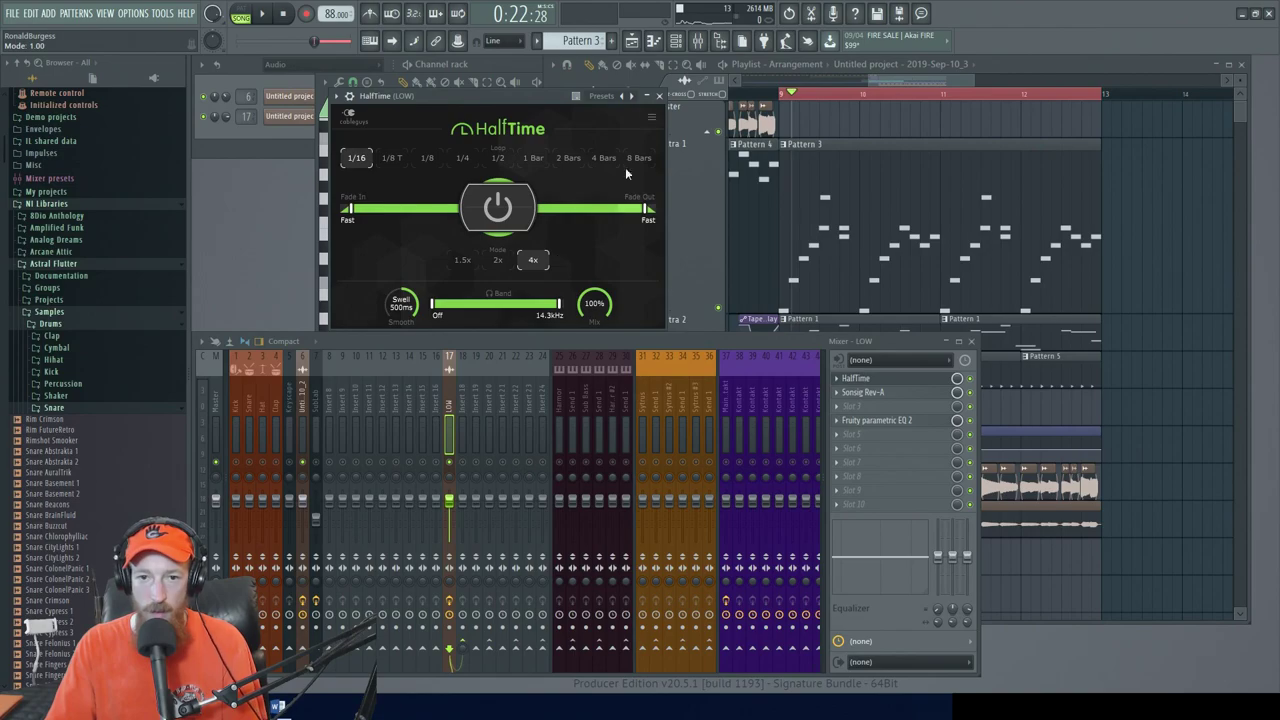
pyautogui.click(659, 96)
# Trim the Extra 7 clip to start at bar 11, mute the Extra 6 slices in bars 11 and 12, and play the result
pyautogui.click(916, 82)
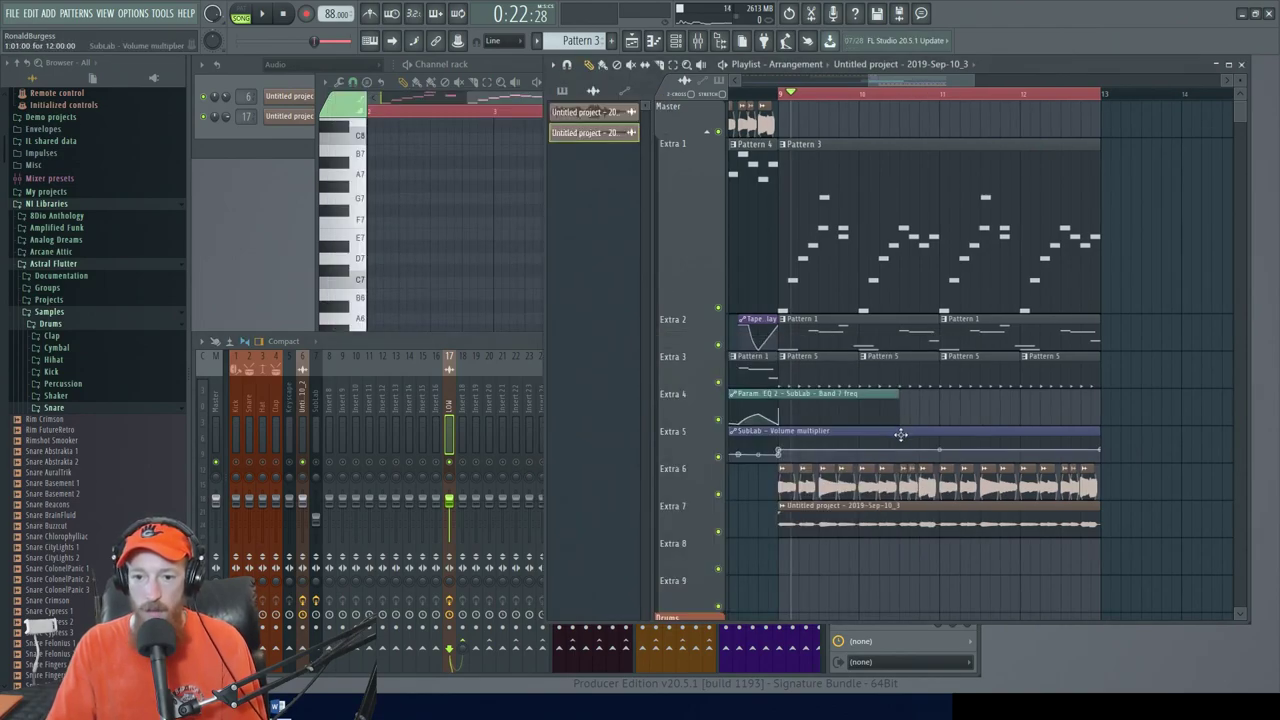
pyautogui.moveTo(777, 530); pyautogui.dragTo(935, 527)
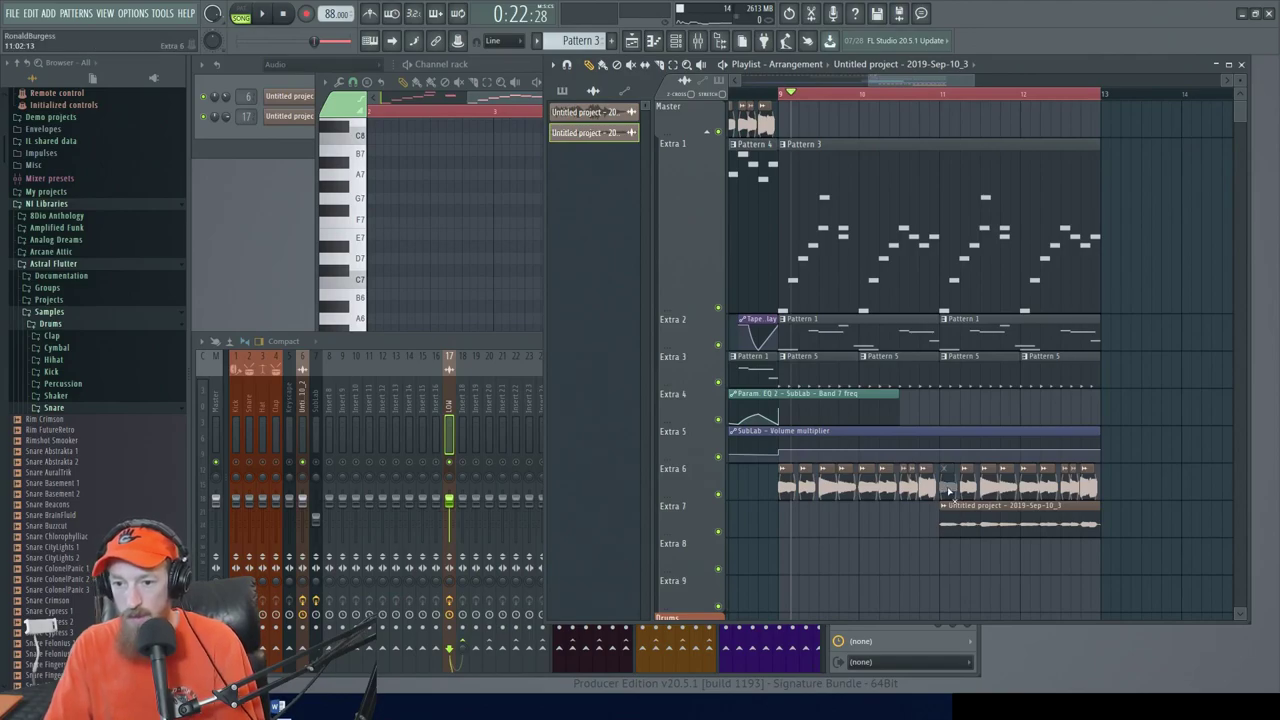
pyautogui.press('space')
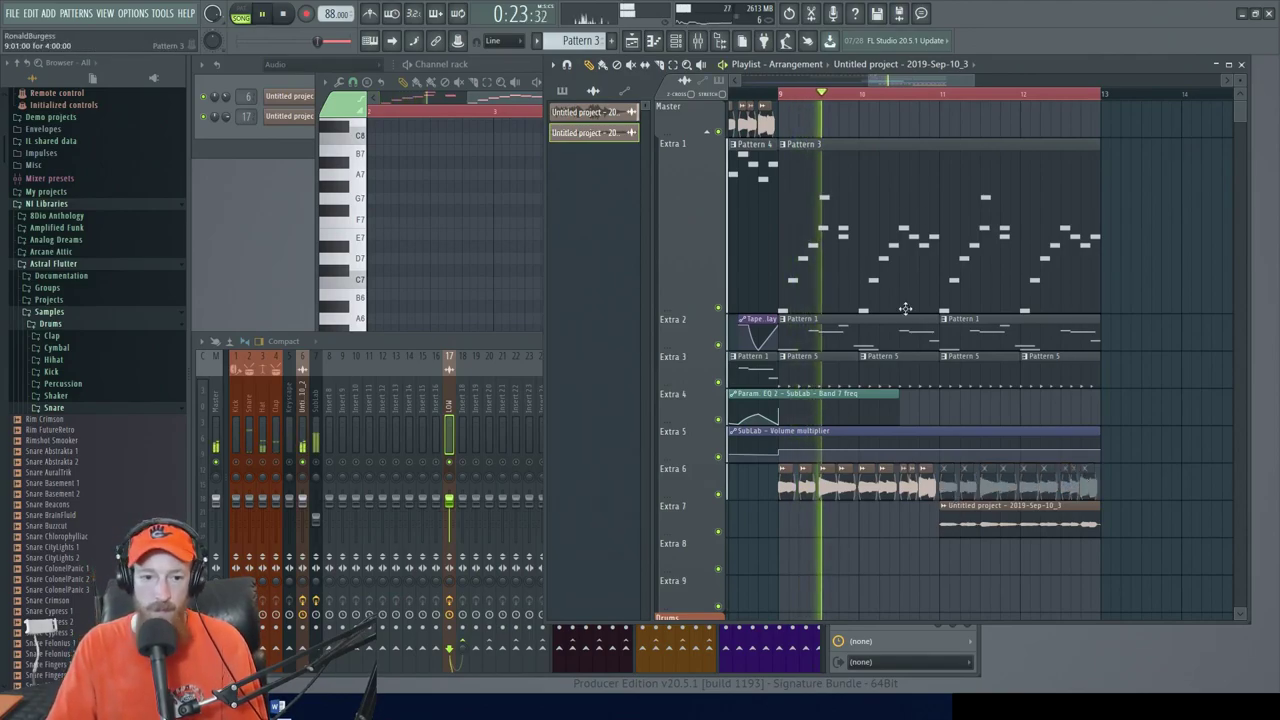
pyautogui.press('space')
# Unsolo mixer track 6 and play bars 9 to 12 with all mixer tracks active
pyautogui.click(303, 434)
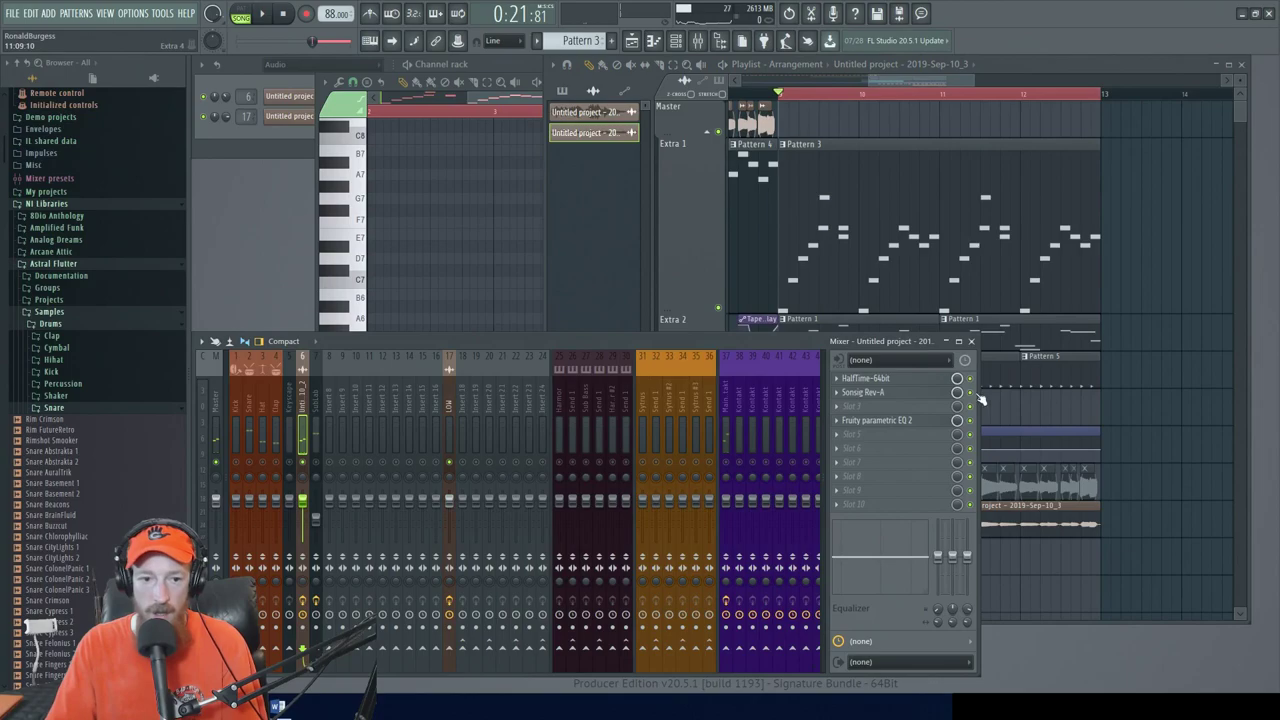
pyautogui.press('space')
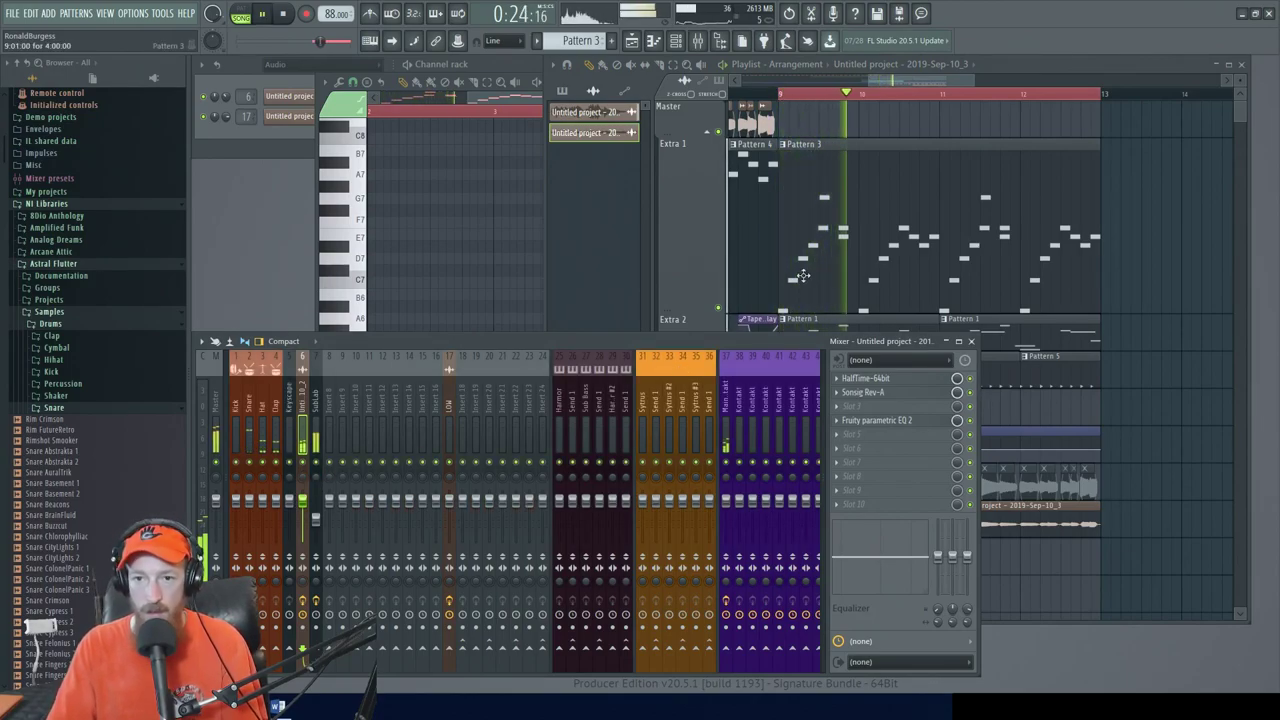
pyautogui.click(943, 286)
pyautogui.scroll(-2, 943, 297)
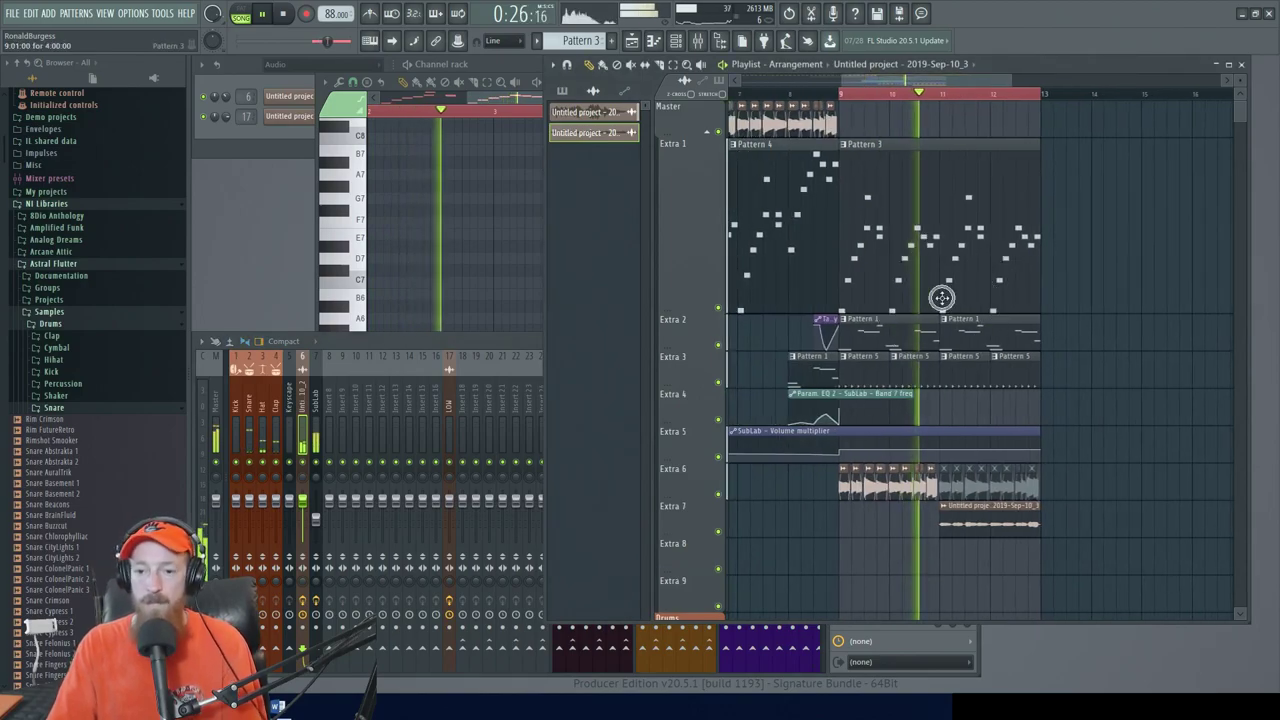
pyautogui.hscroll(1, 914, 303)
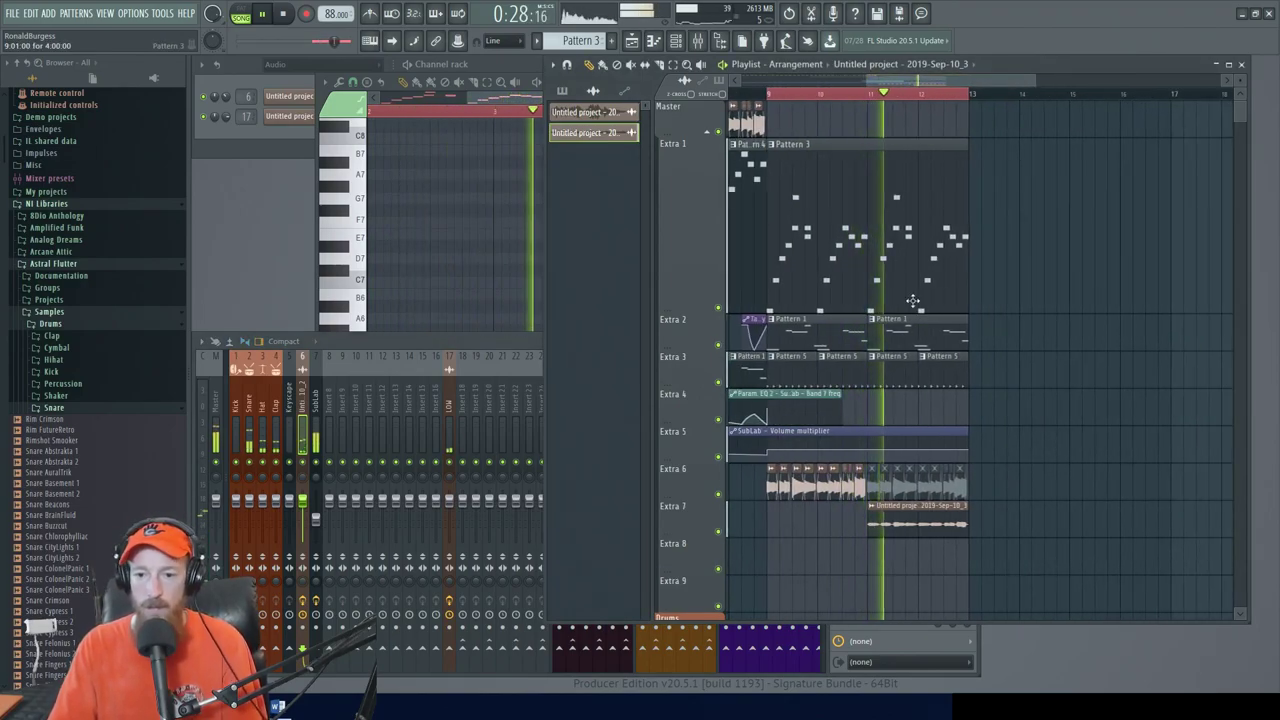
# Normalize the recorded audio clip on Extra 7, lower its channel volume, and play it again
pyautogui.doubleClick(932, 530)
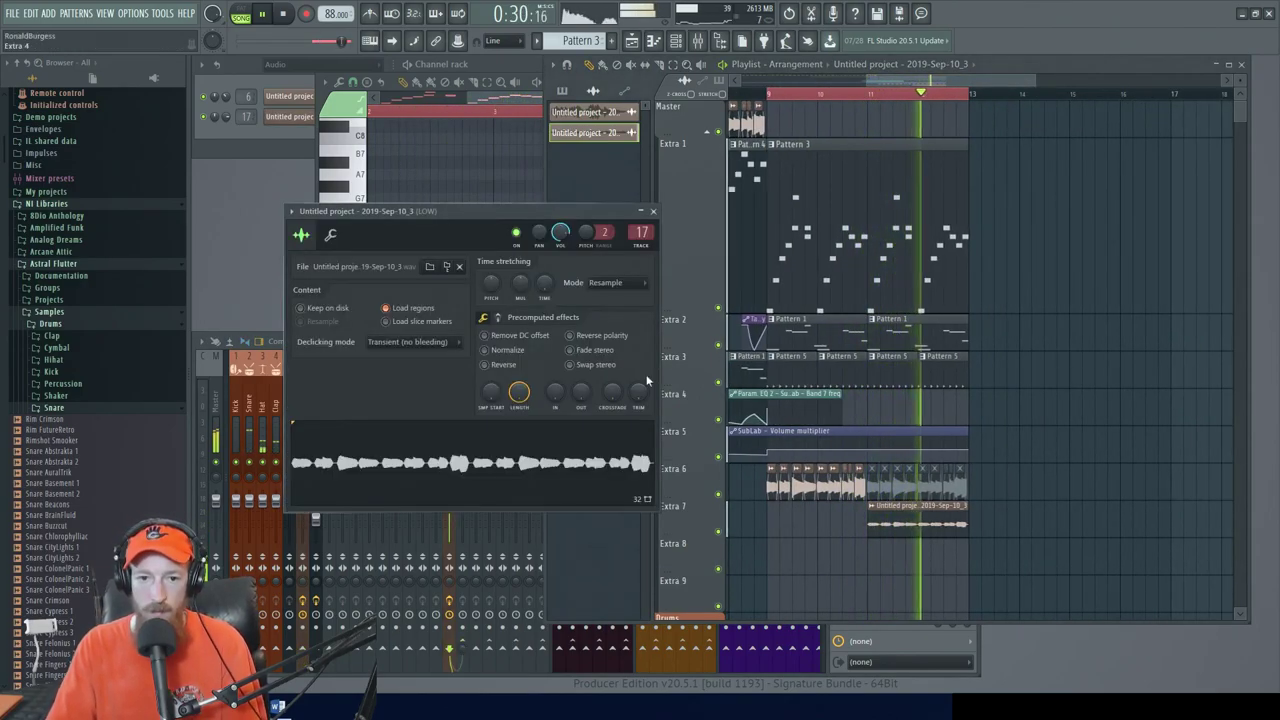
pyautogui.press('space')
pyautogui.click(503, 349)
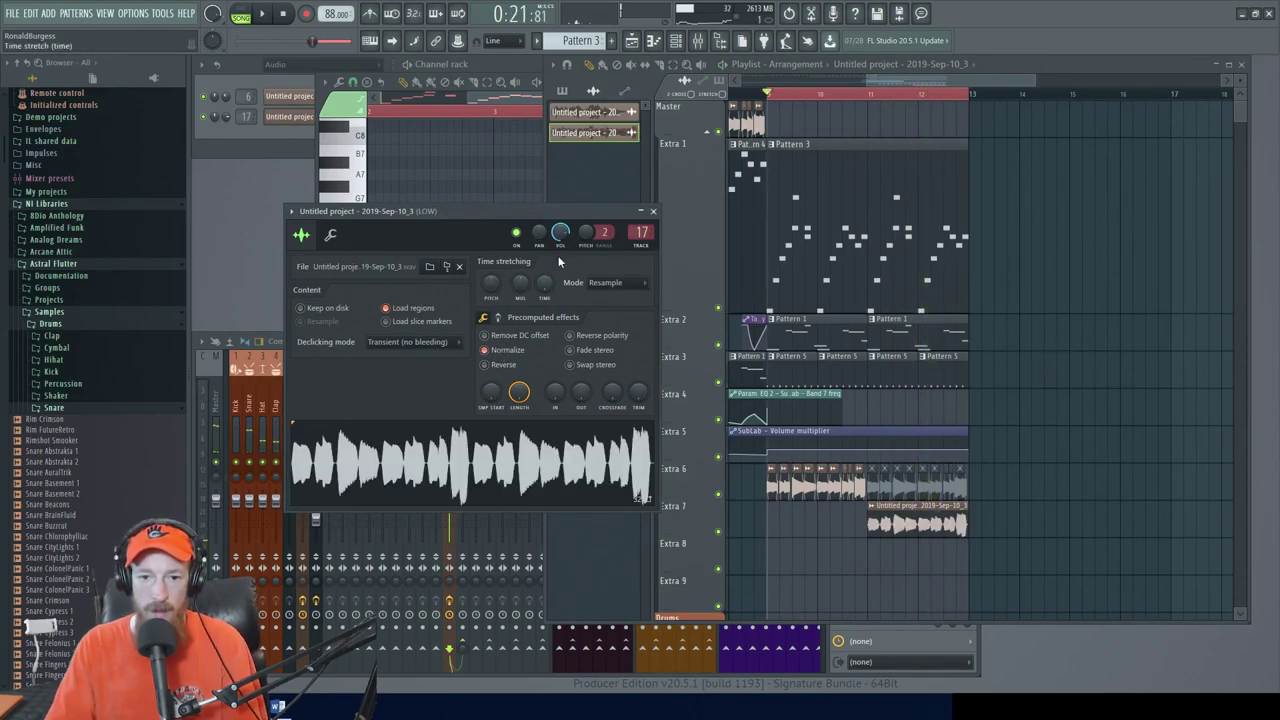
pyautogui.press('space')
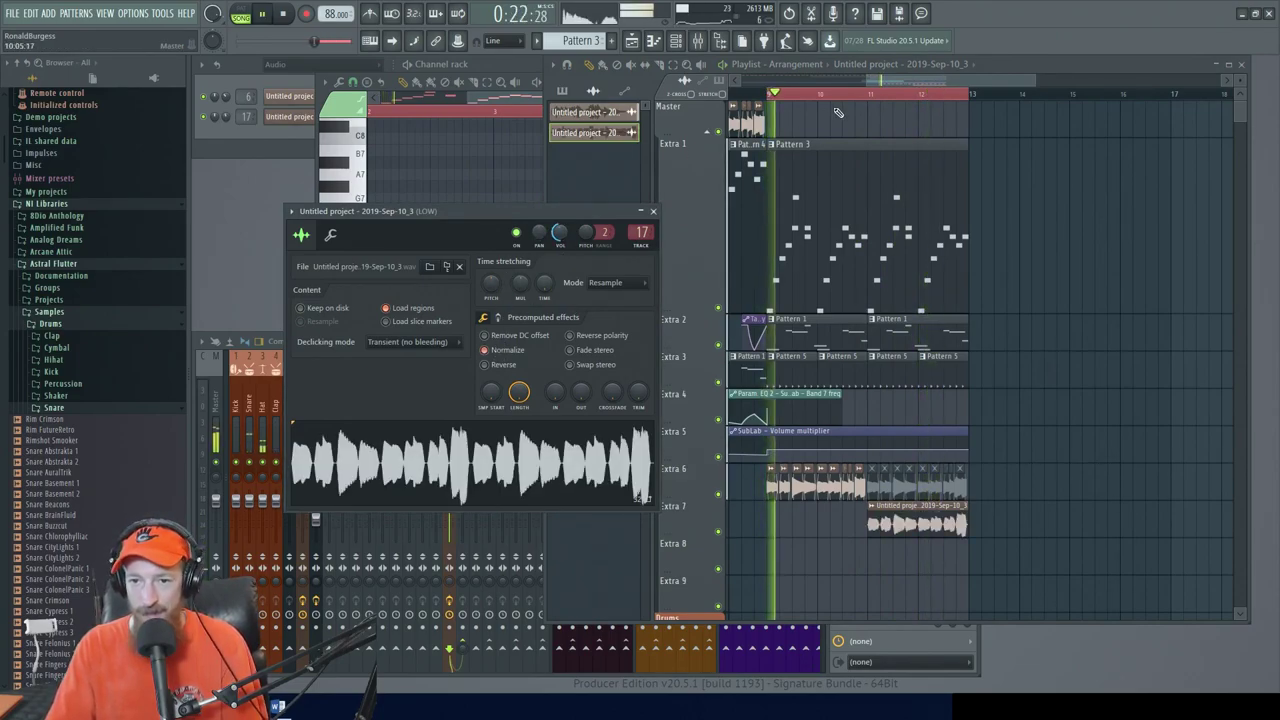
# Clear the time selection and play from bar 11, comparing the section with Extra 2 muted and unmuted
pyautogui.click(868, 94)
pyautogui.click(518, 211)
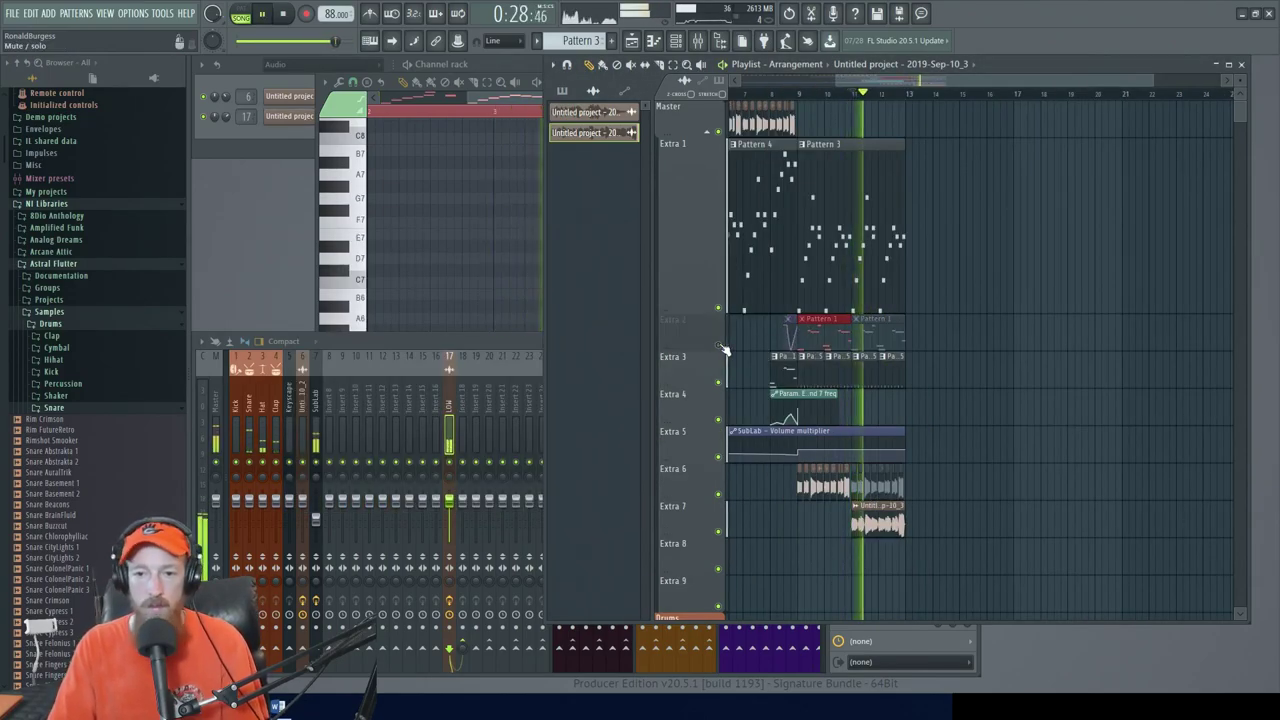
pyautogui.click(719, 345)
pyautogui.press('space')
pyautogui.click(719, 345)
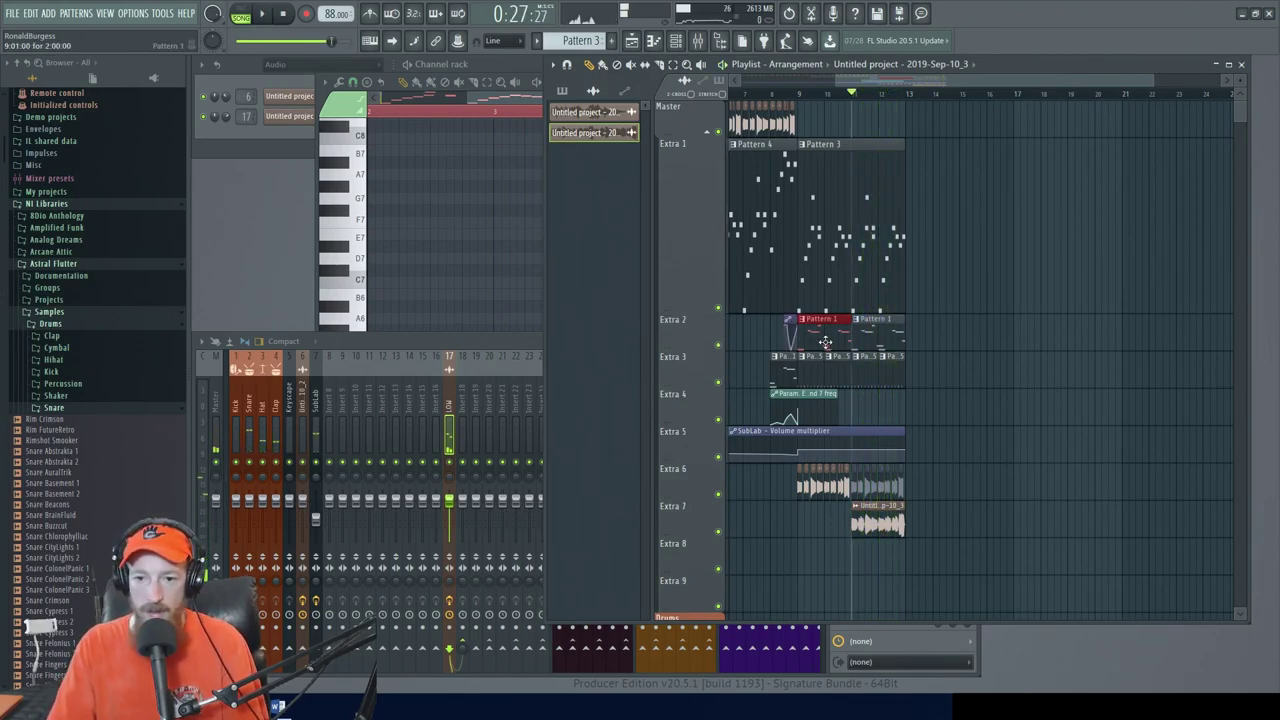
# Replace the Pattern 1 clip at bar 9 on Extra 2 with three short pieces of it on Extra 8 across bars 9 and 10
pyautogui.scroll(2, 829, 337)
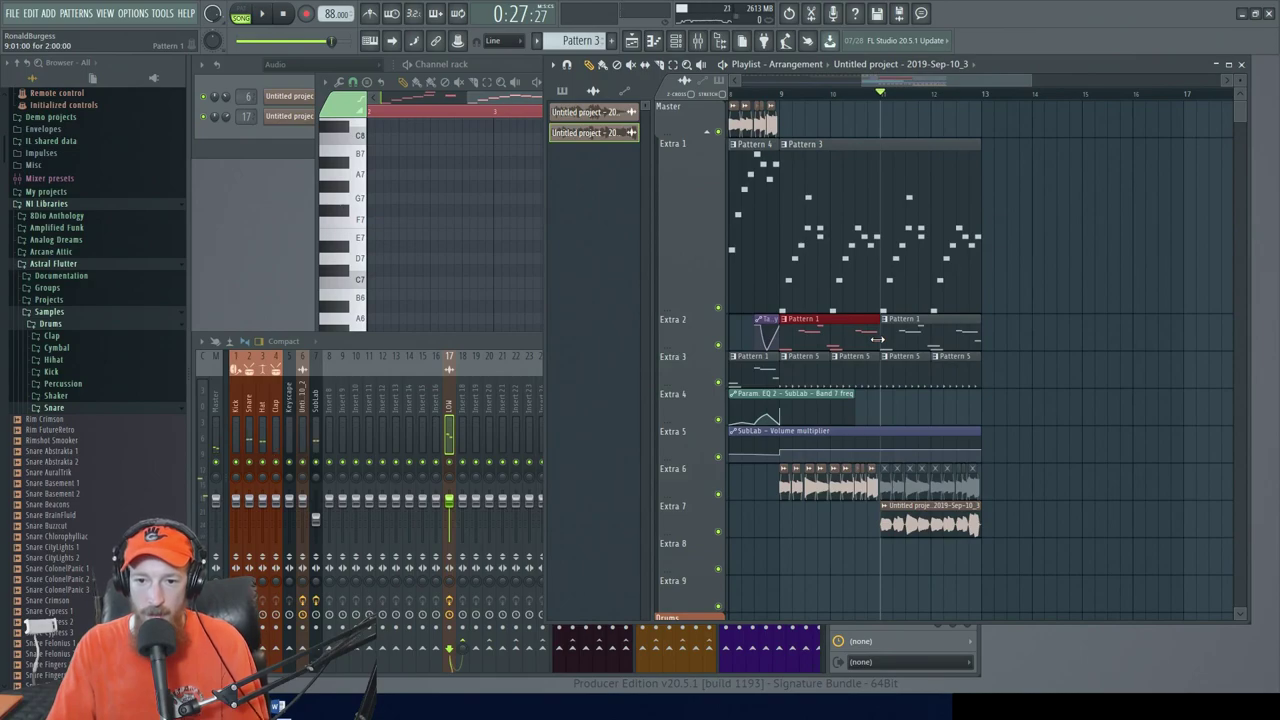
pyautogui.moveTo(876, 341); pyautogui.dragTo(801, 344)
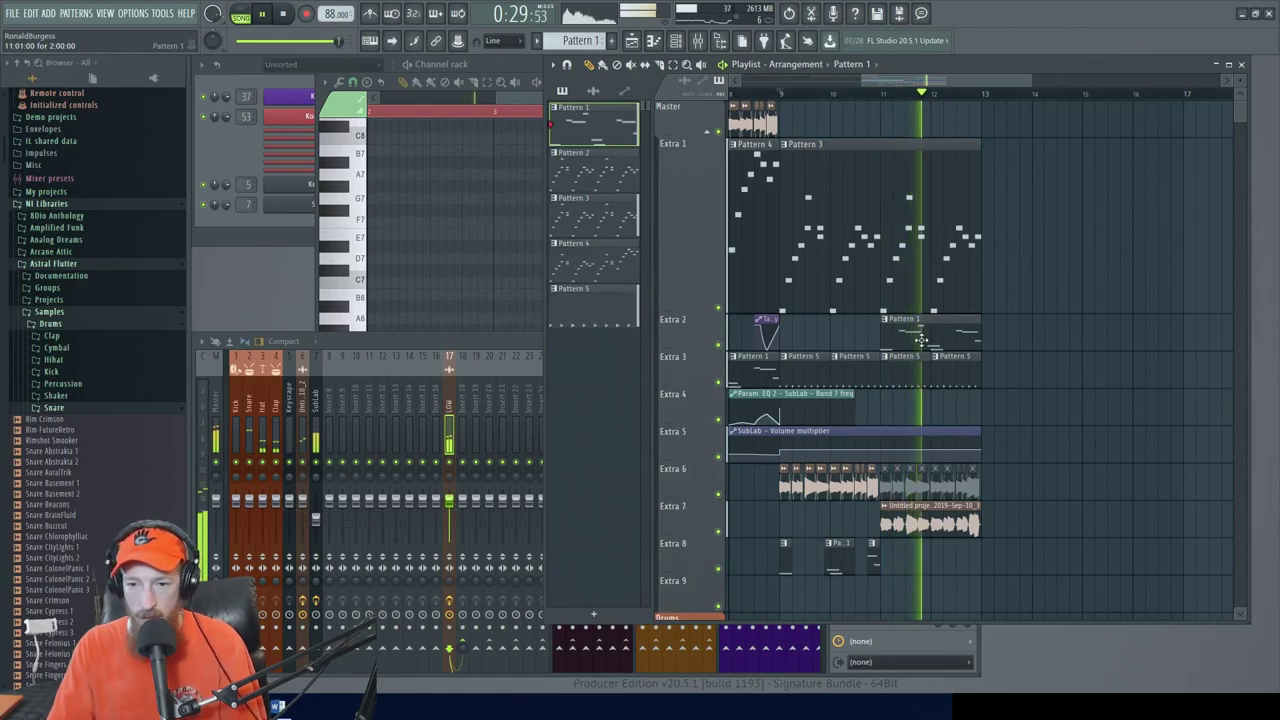
# Trim the Pattern 1 clip on Extra 2 to the second half of bar 12 and add two Pattern 1 pieces on Extra 8 from bar 11
pyautogui.press('space')
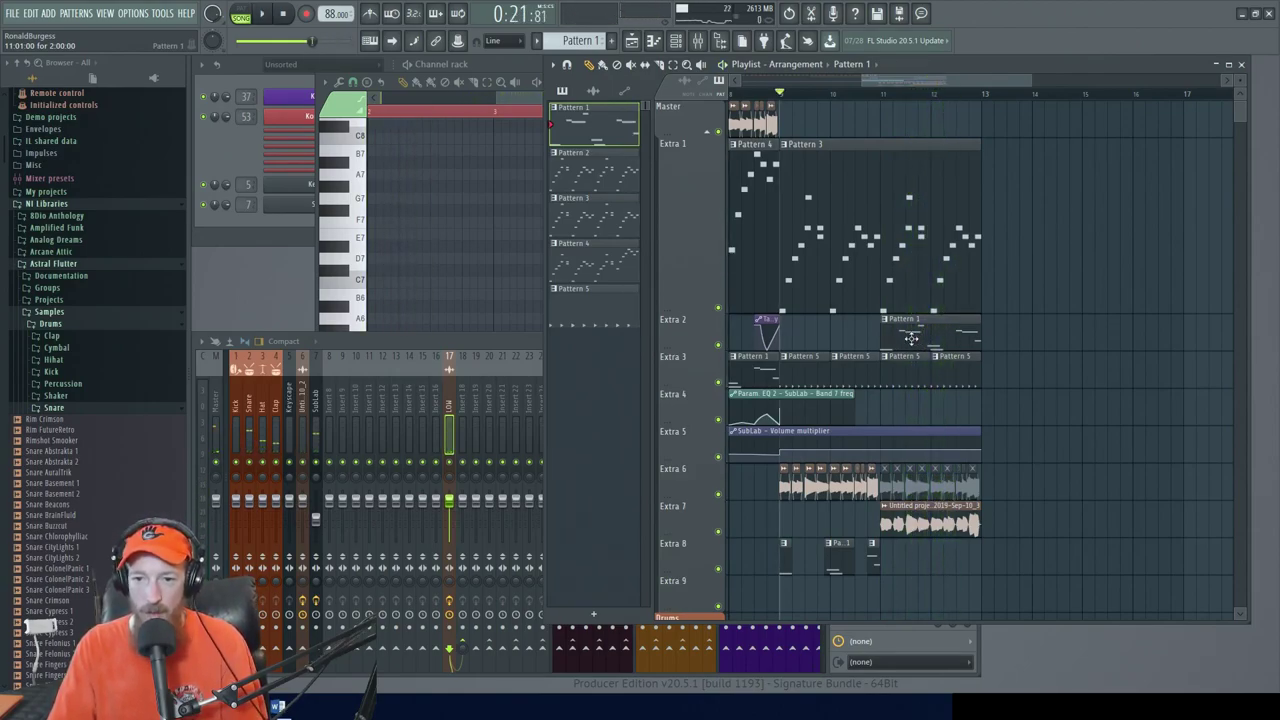
pyautogui.moveTo(882, 341); pyautogui.dragTo(936, 345)
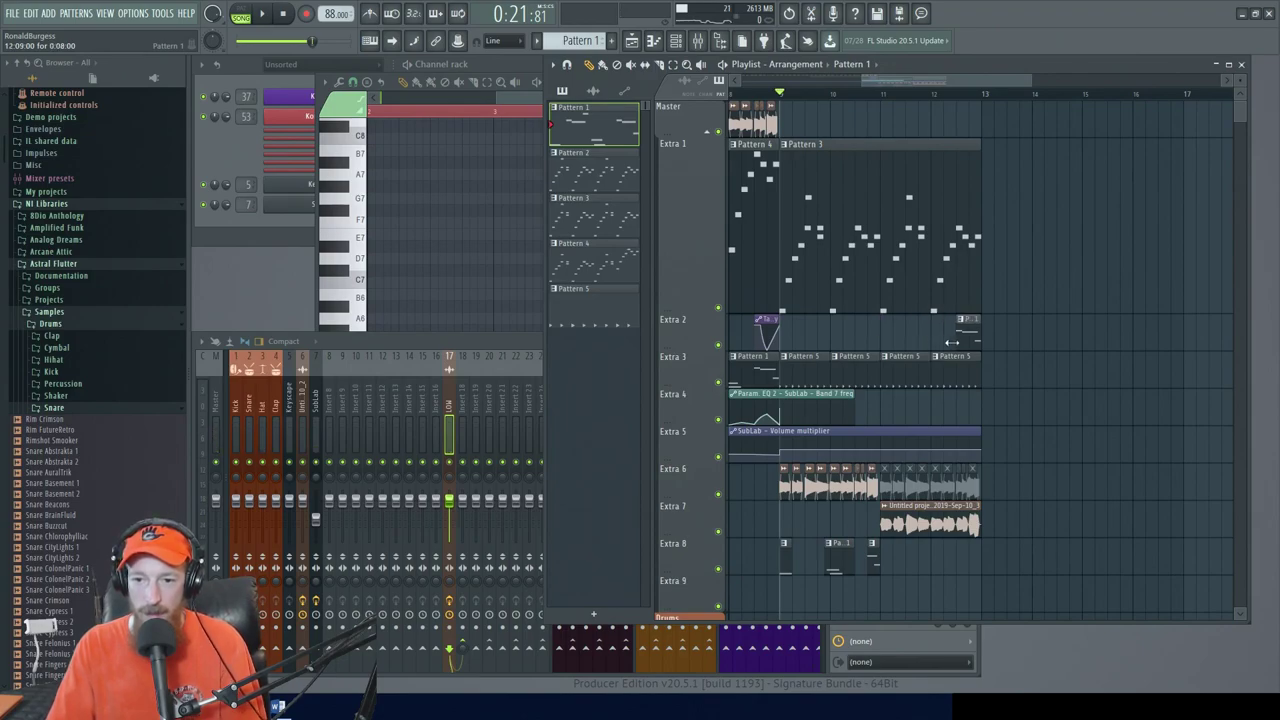
pyautogui.moveTo(842, 567); pyautogui.dragTo(884, 555)
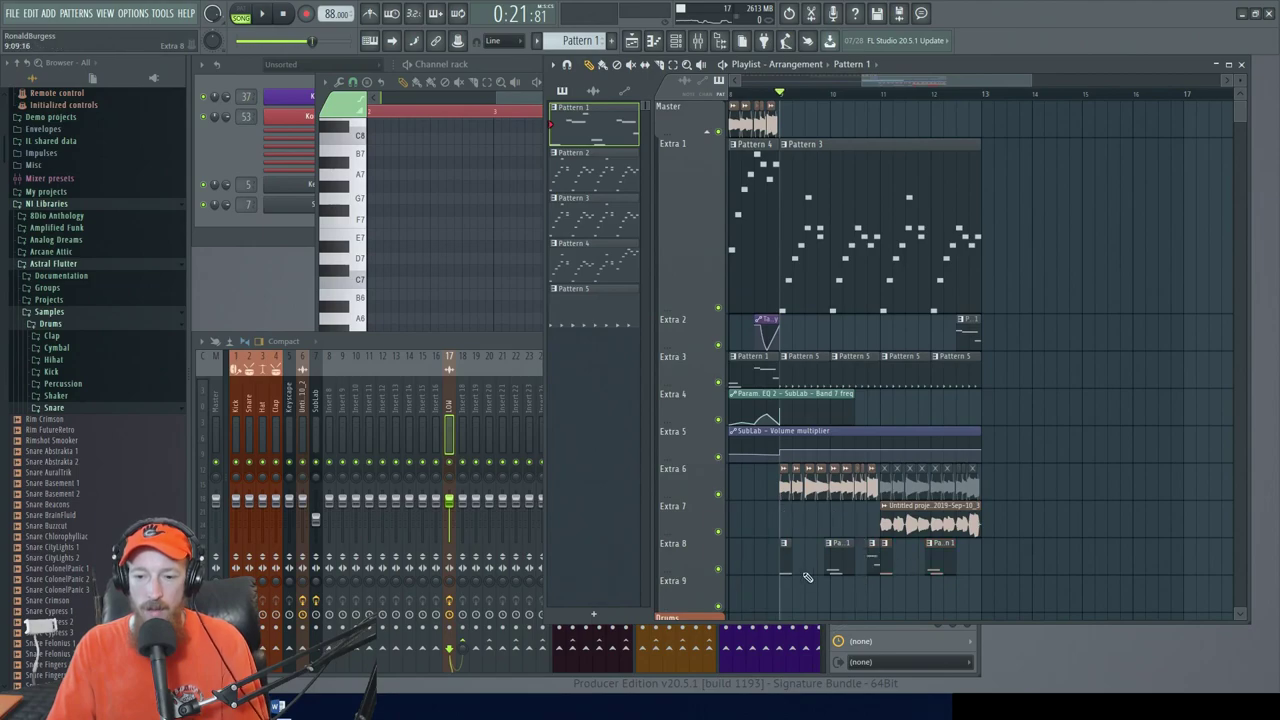
# Merge all the short Pattern 1 pieces on Extra 8 into a single four-bar pattern clip
pyautogui.moveTo(773, 567); pyautogui.dragTo(967, 569)
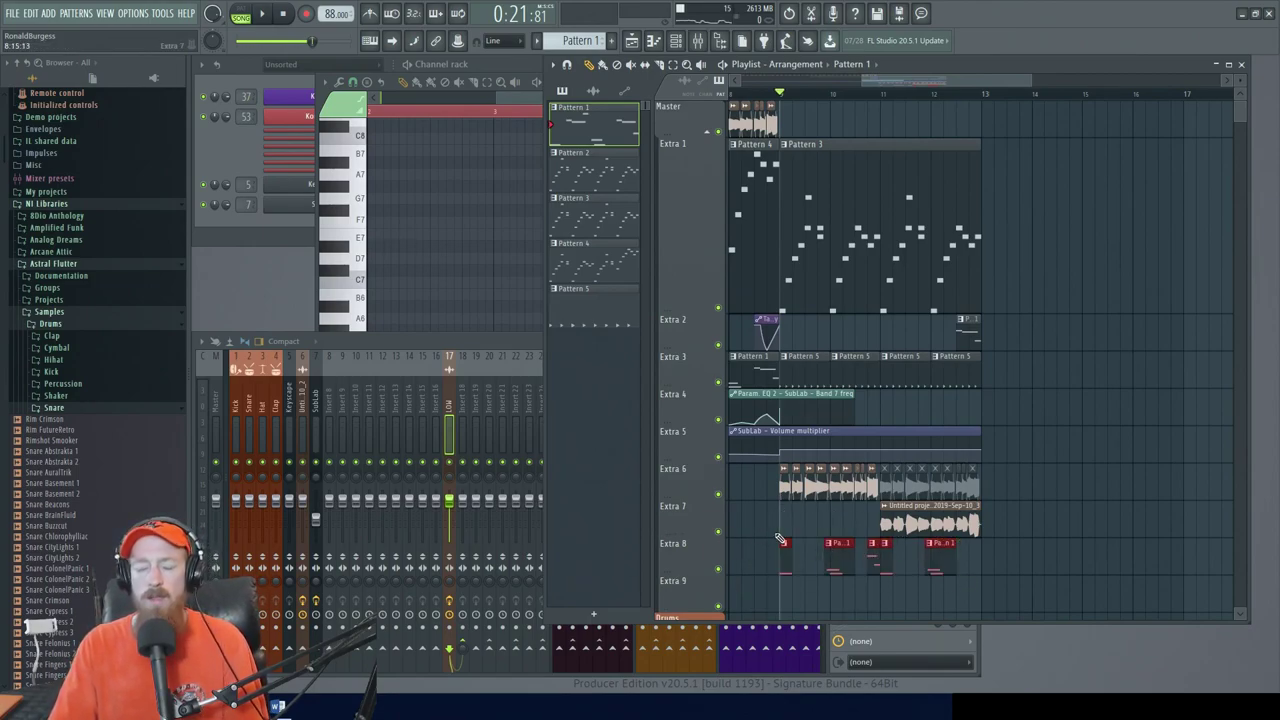
pyautogui.hotkey('ctrl', 'g')
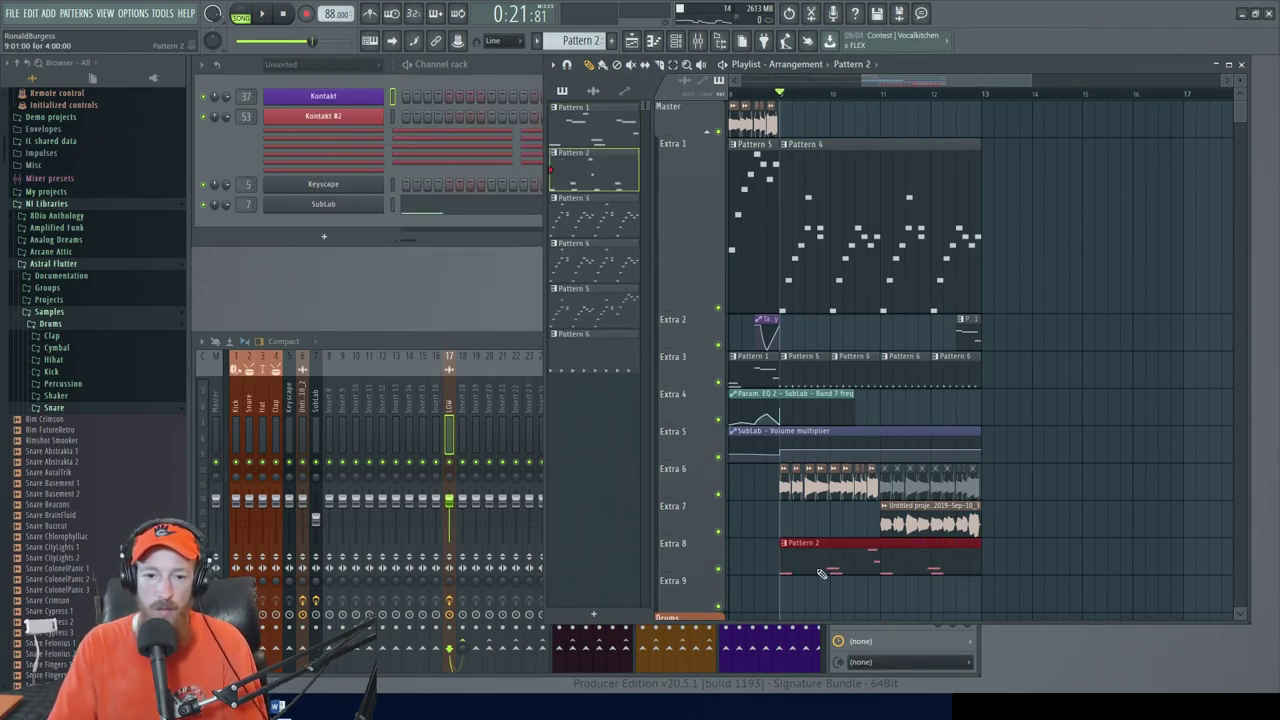
# Try the highest SubLab note in the merged pattern at D4 during playback, returning it to D3
pyautogui.doubleClick(820, 573)
pyautogui.scroll(-5, 491, 423)
pyautogui.scroll(-10, 473, 334)
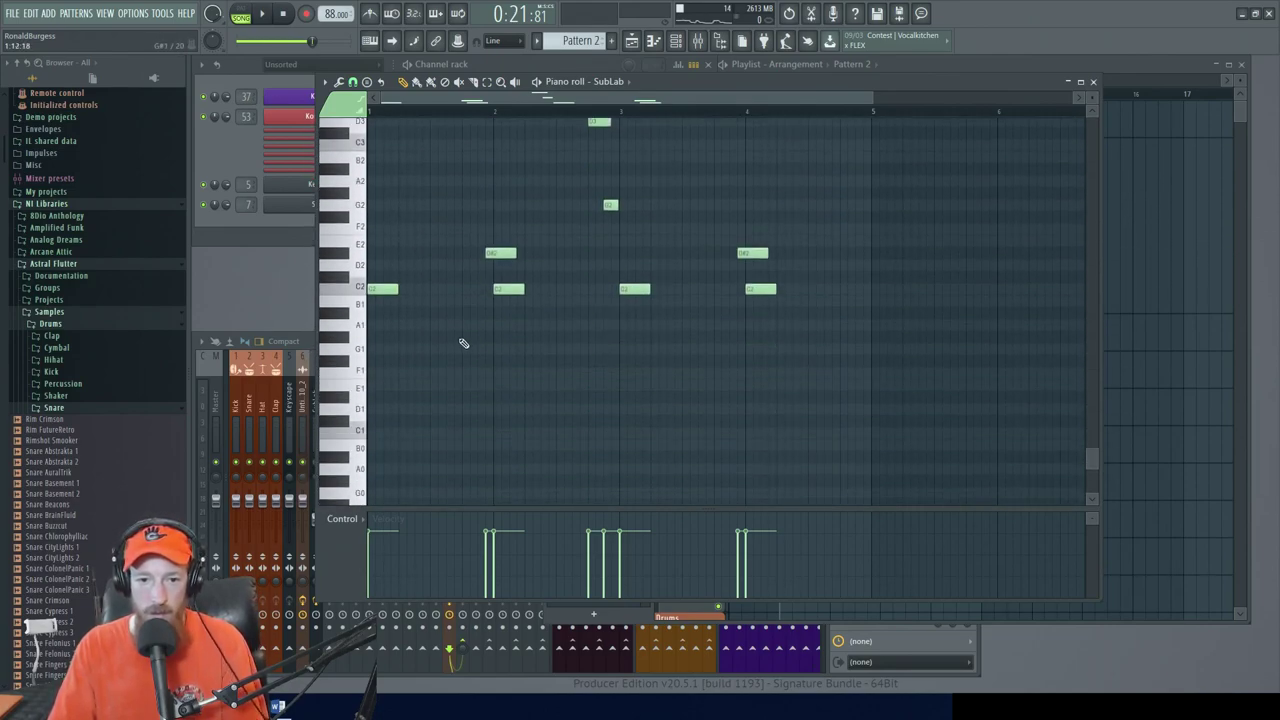
pyautogui.scroll(5, 463, 338)
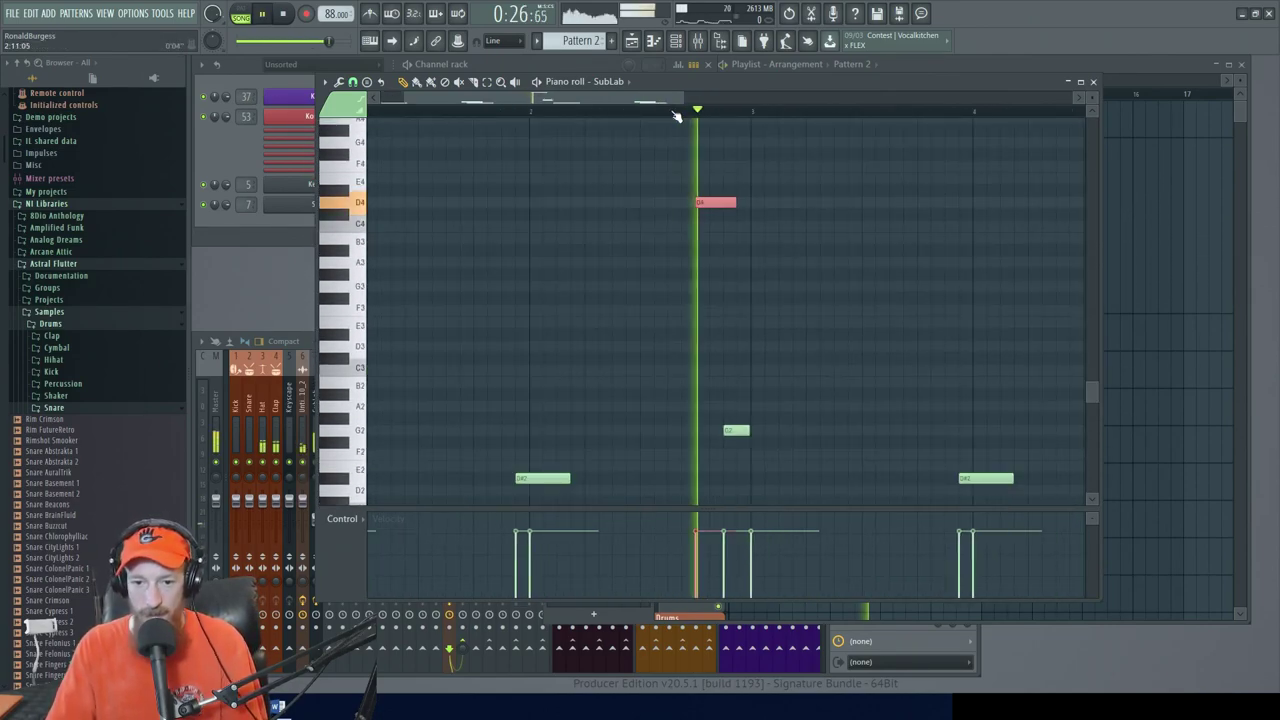
pyautogui.press('space')
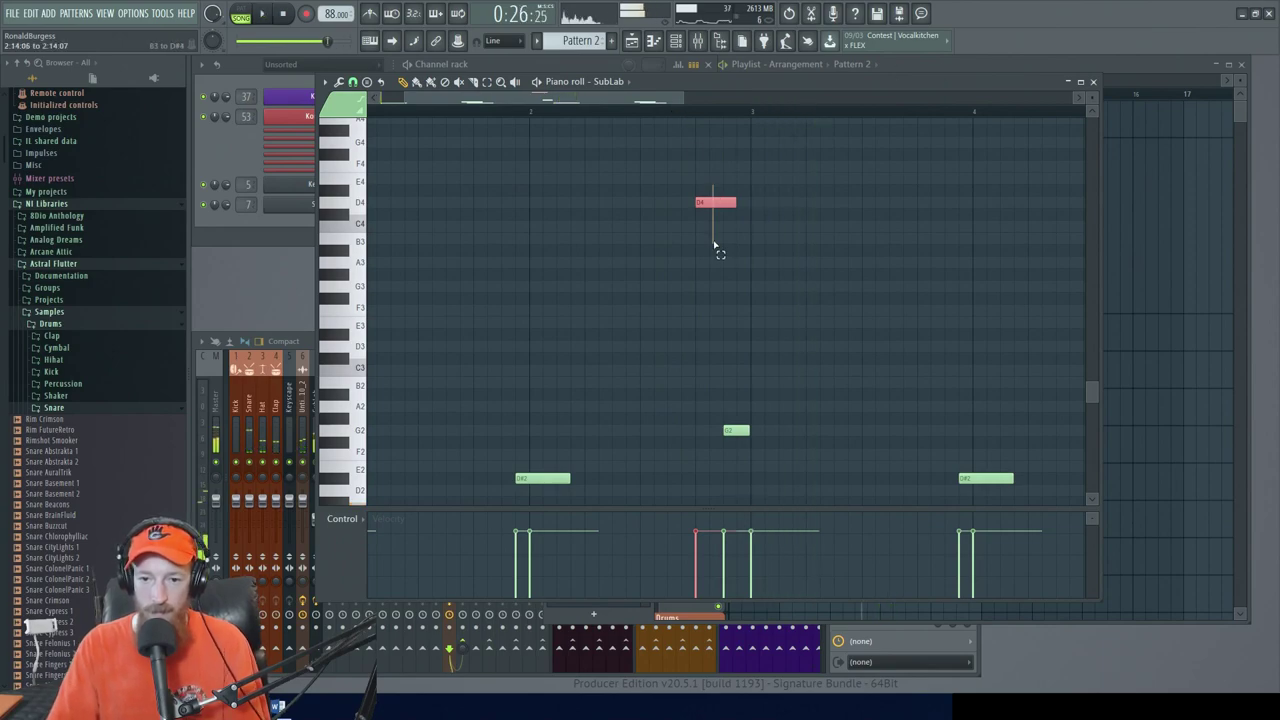
pyautogui.hotkey('ctrl', 'Down')
pyautogui.press('space')
pyautogui.moveTo(846, 243); pyautogui.dragTo(590, 206)
pyautogui.scroll(-3, 620, 217)
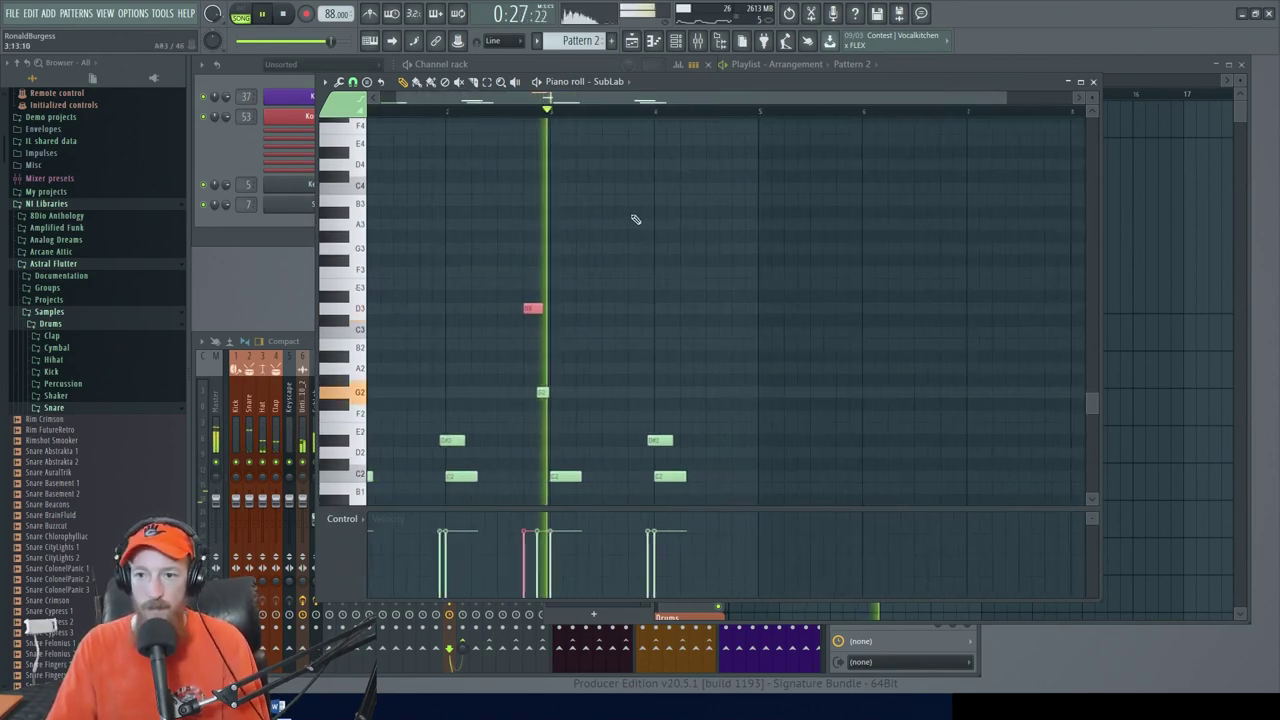
pyautogui.click(1093, 81)
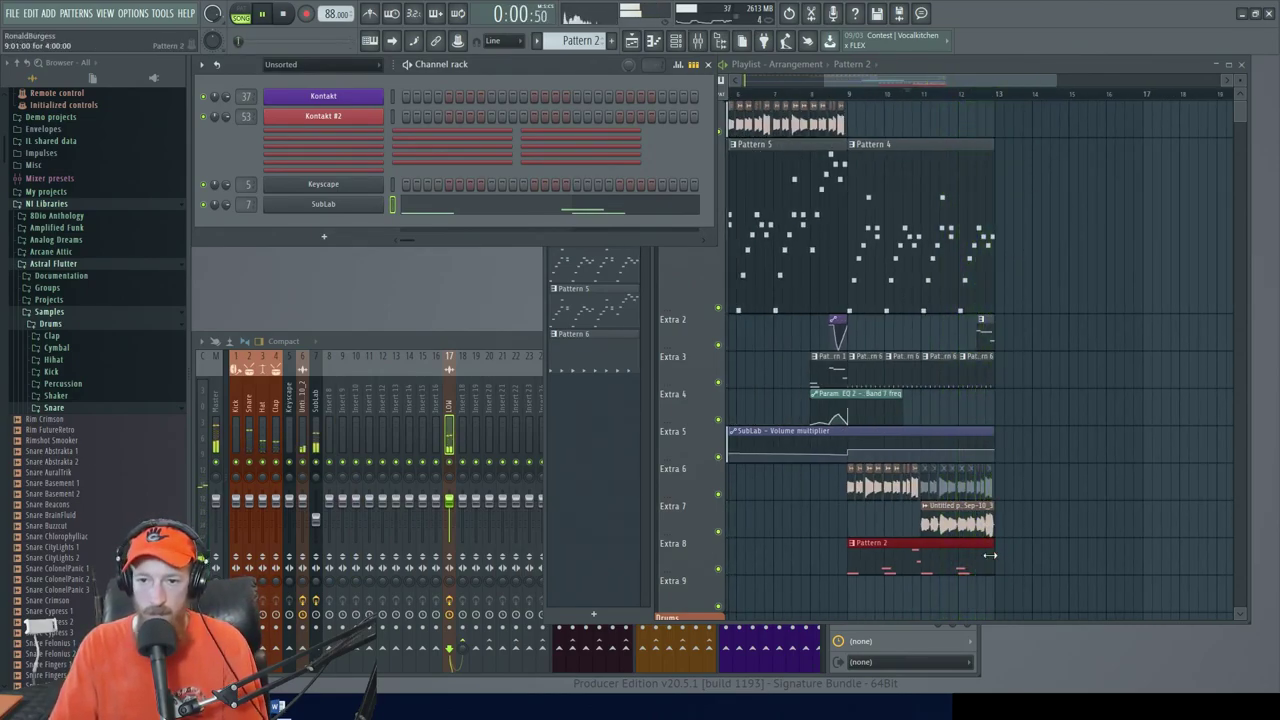
# Stop playback, load the X effect in slot 7 of the LOW mixer track and choose its Behind You preset
pyautogui.press('space')
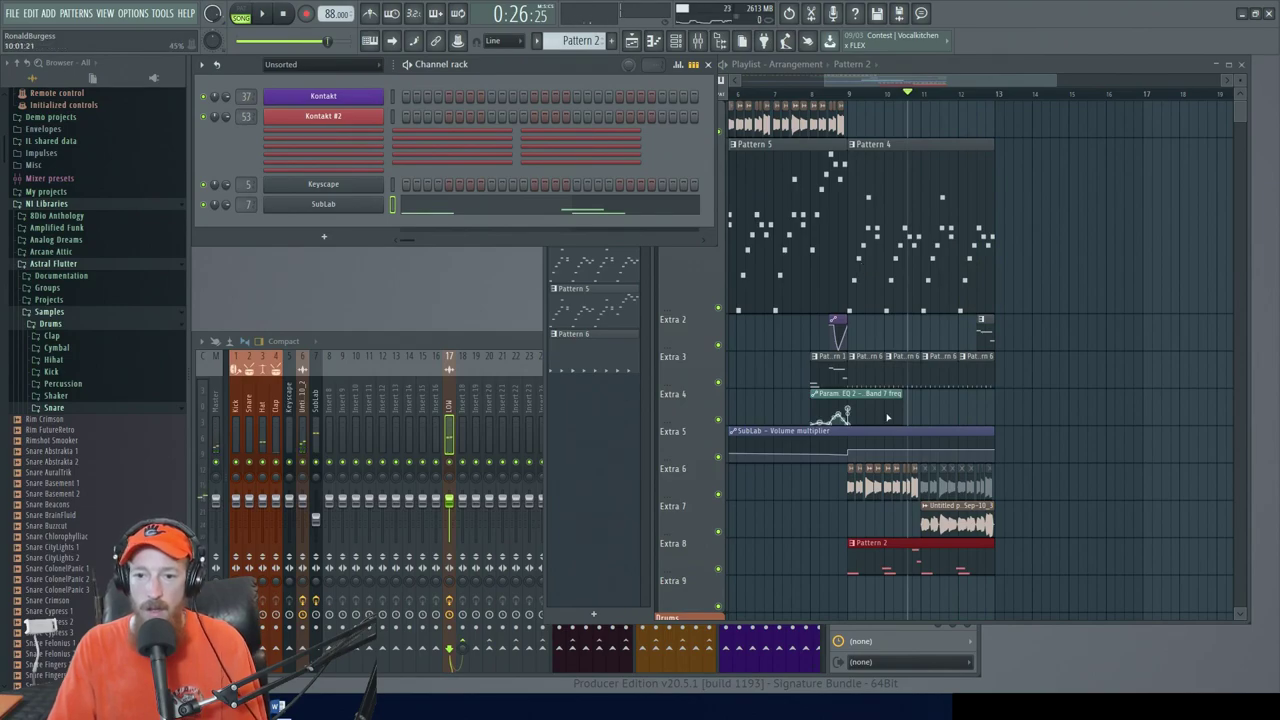
pyautogui.click(893, 407)
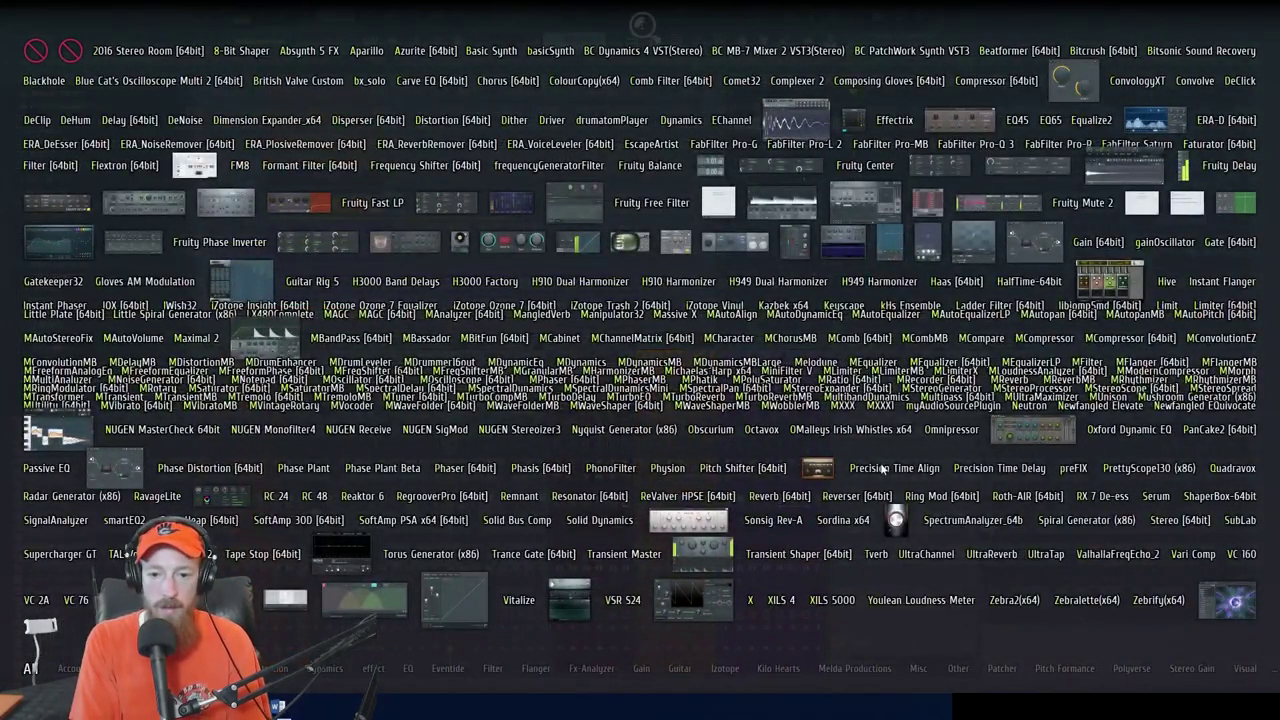
pyautogui.write('x')
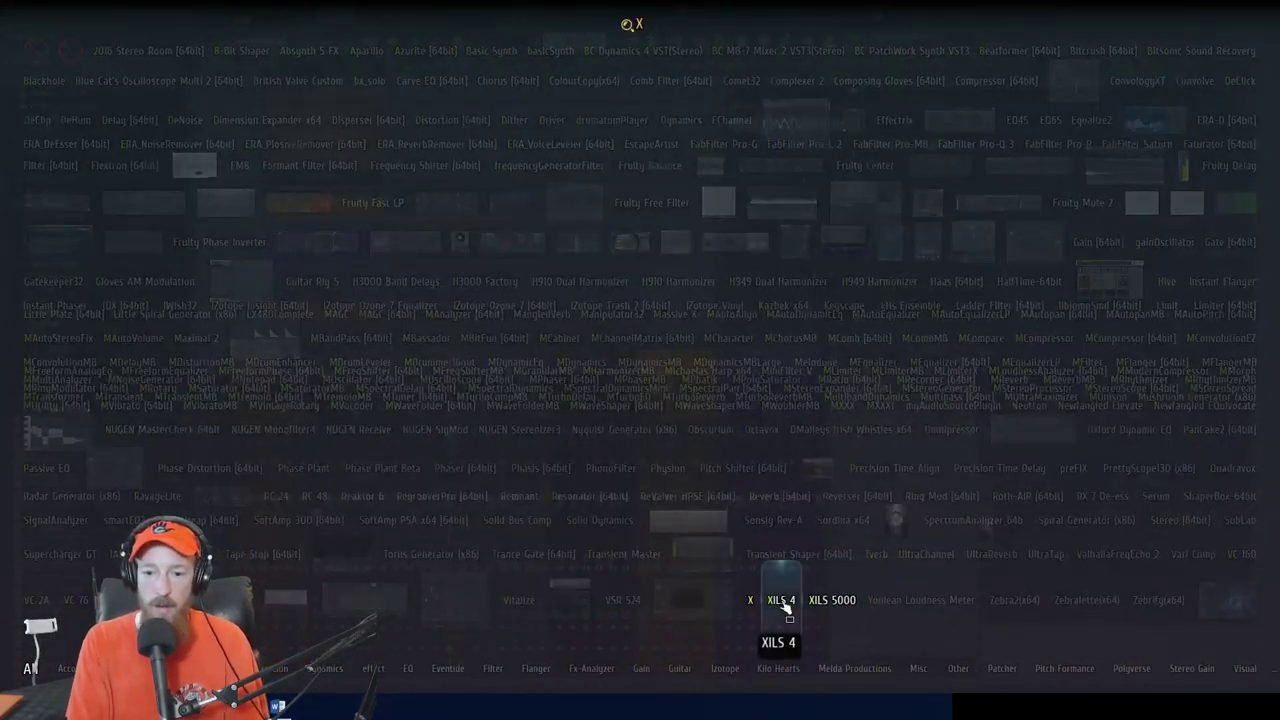
pyautogui.click(750, 598)
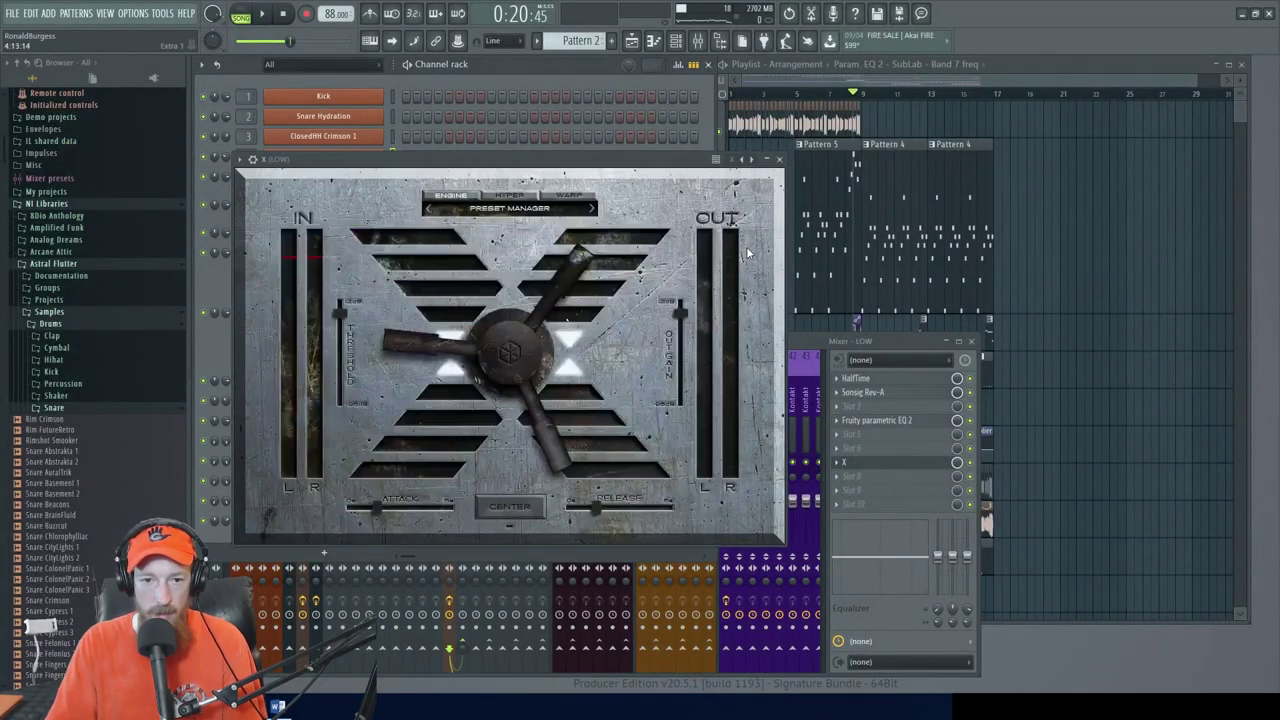
pyautogui.click(506, 210)
pyautogui.moveTo(479, 343)
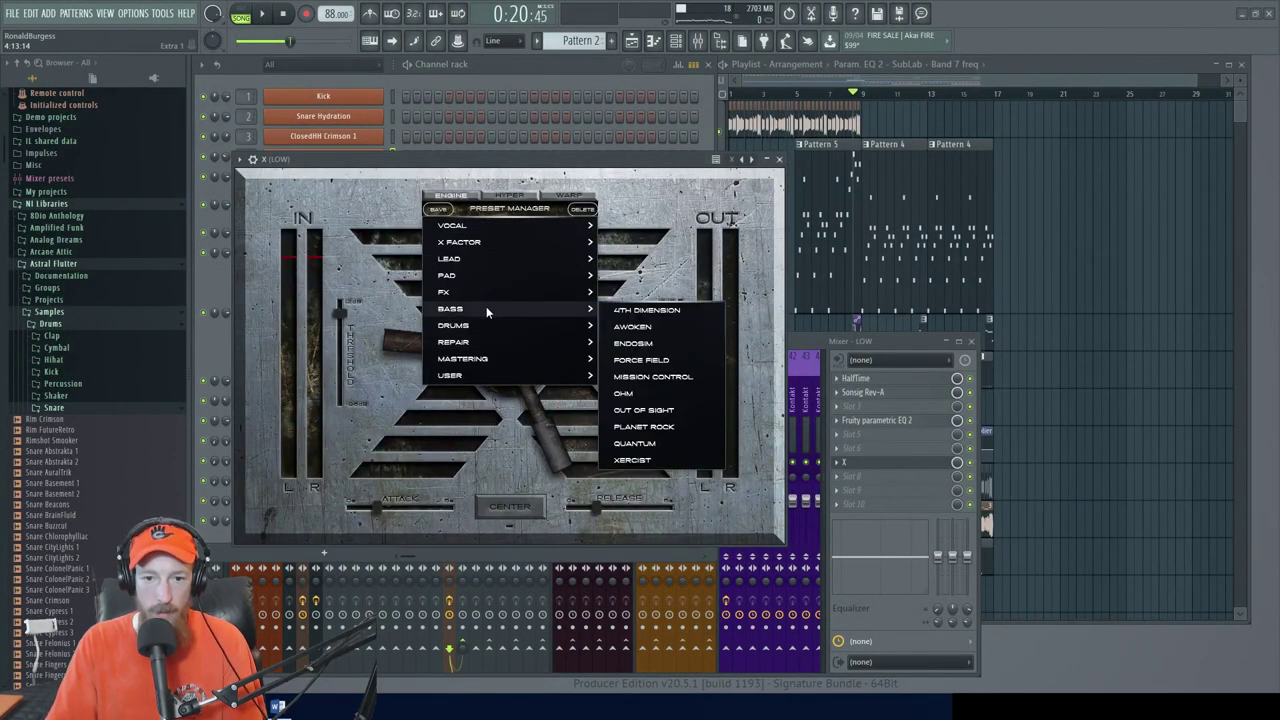
pyautogui.moveTo(488, 276)
pyautogui.click(642, 293)
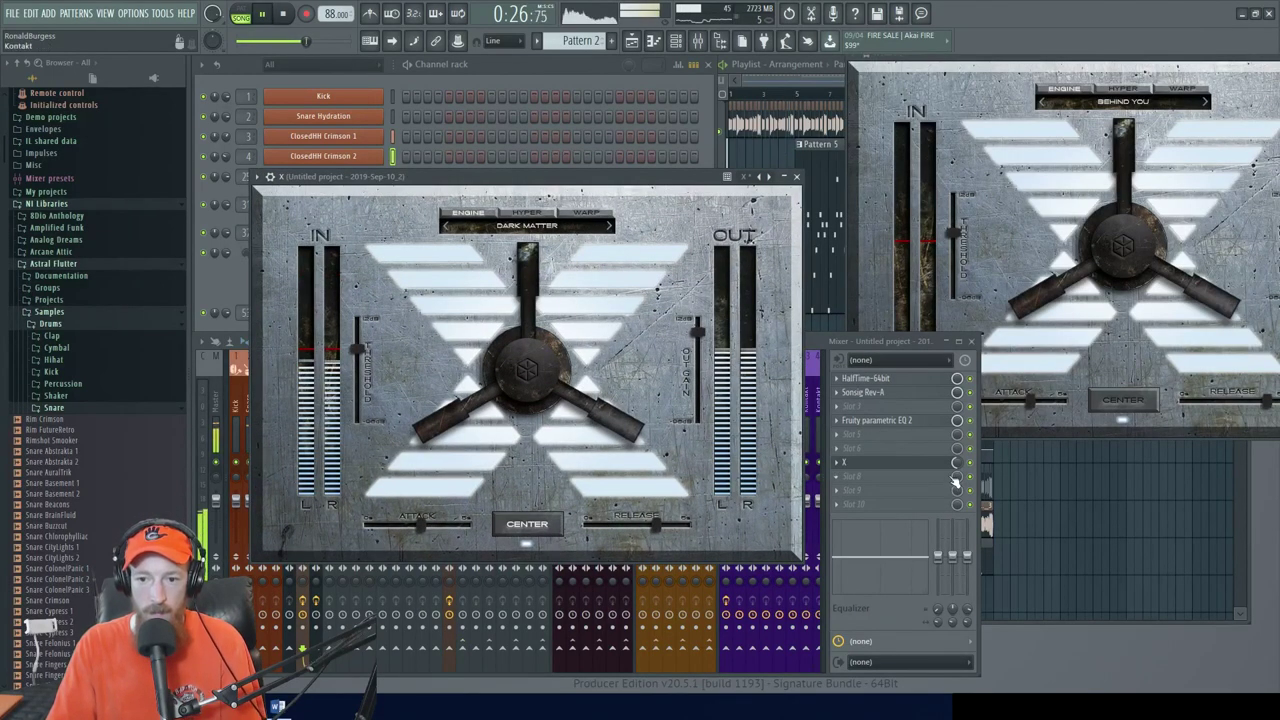
# Reduce the X effect's mix level on mixer track 6 to about 43% and lower the LOW track's fader to 80%
pyautogui.click(955, 472)
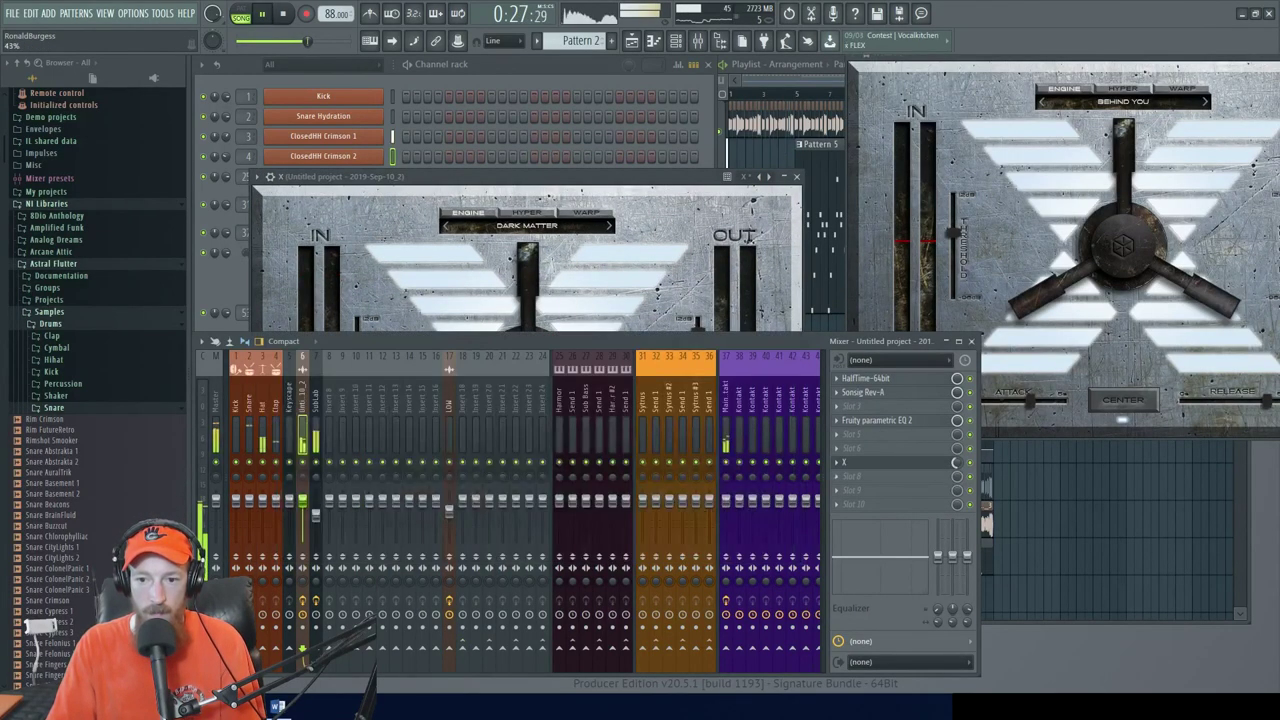
pyautogui.moveTo(955, 462); pyautogui.dragTo(955, 470)
pyautogui.click(449, 508)
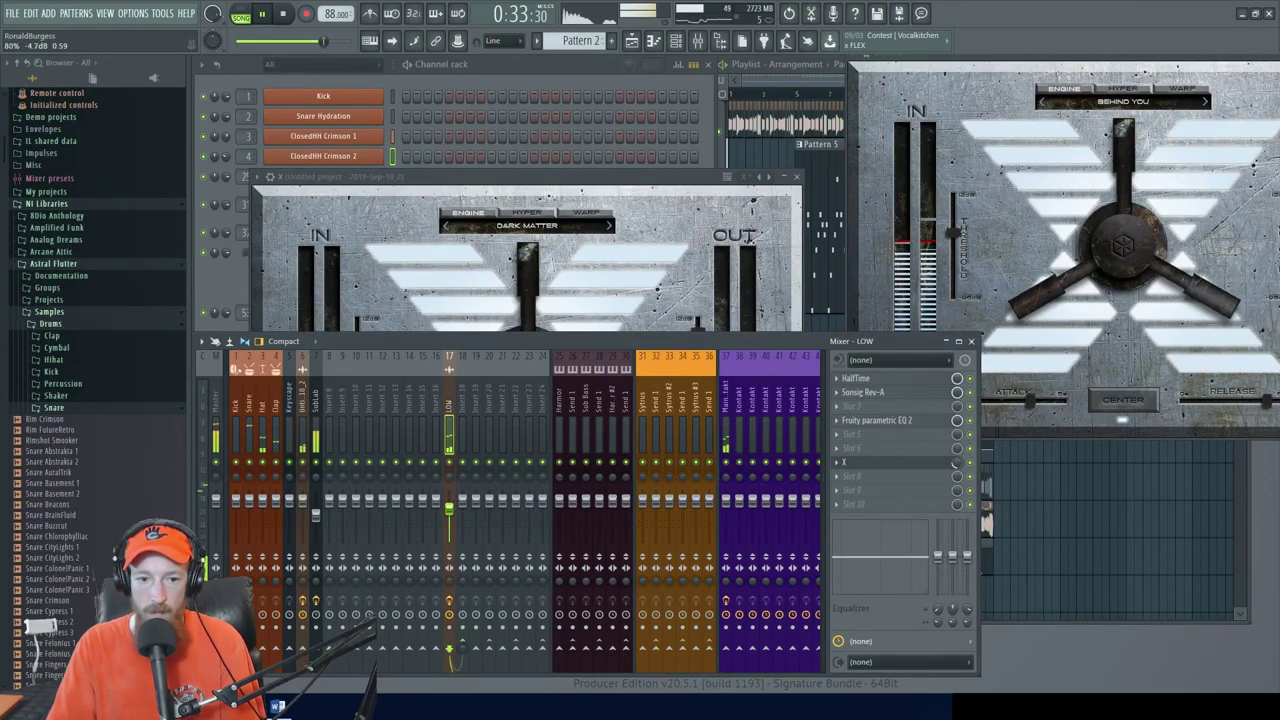
# Close the X effect windows of mixer track 6 and the LOW track
pyautogui.click(308, 402)
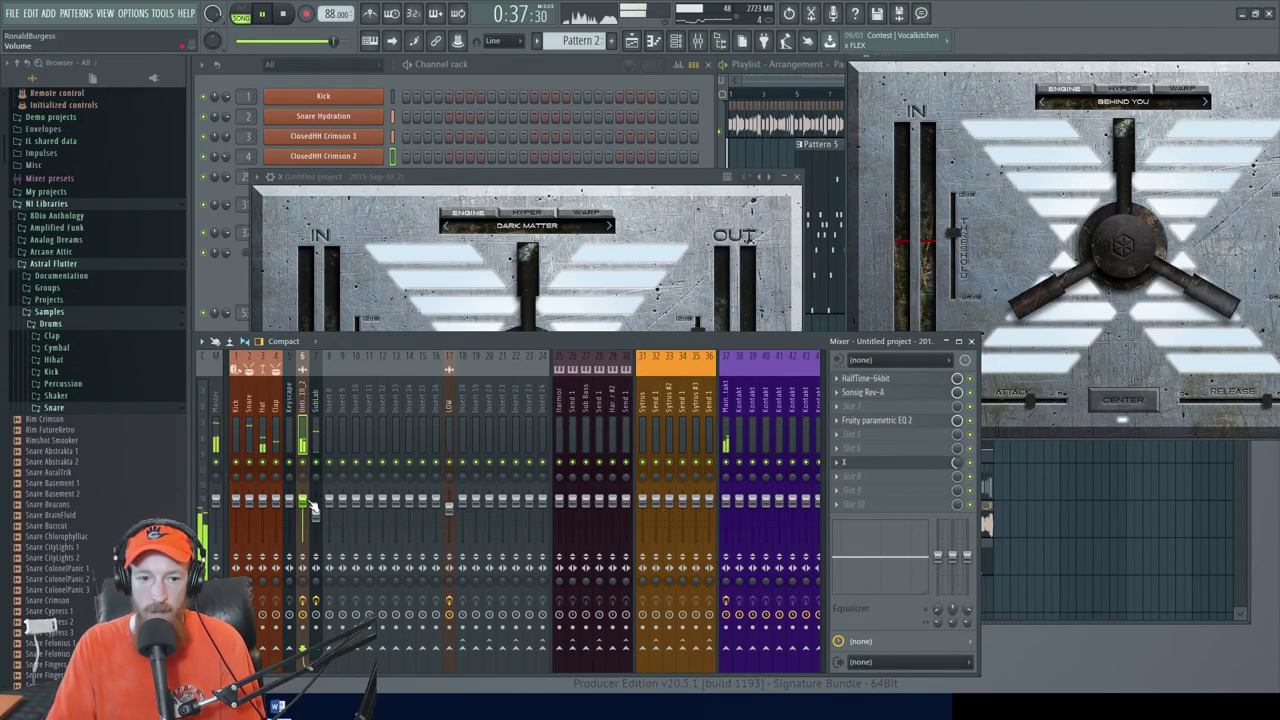
pyautogui.click(797, 178)
pyautogui.moveTo(1118, 65); pyautogui.dragTo(958, 75)
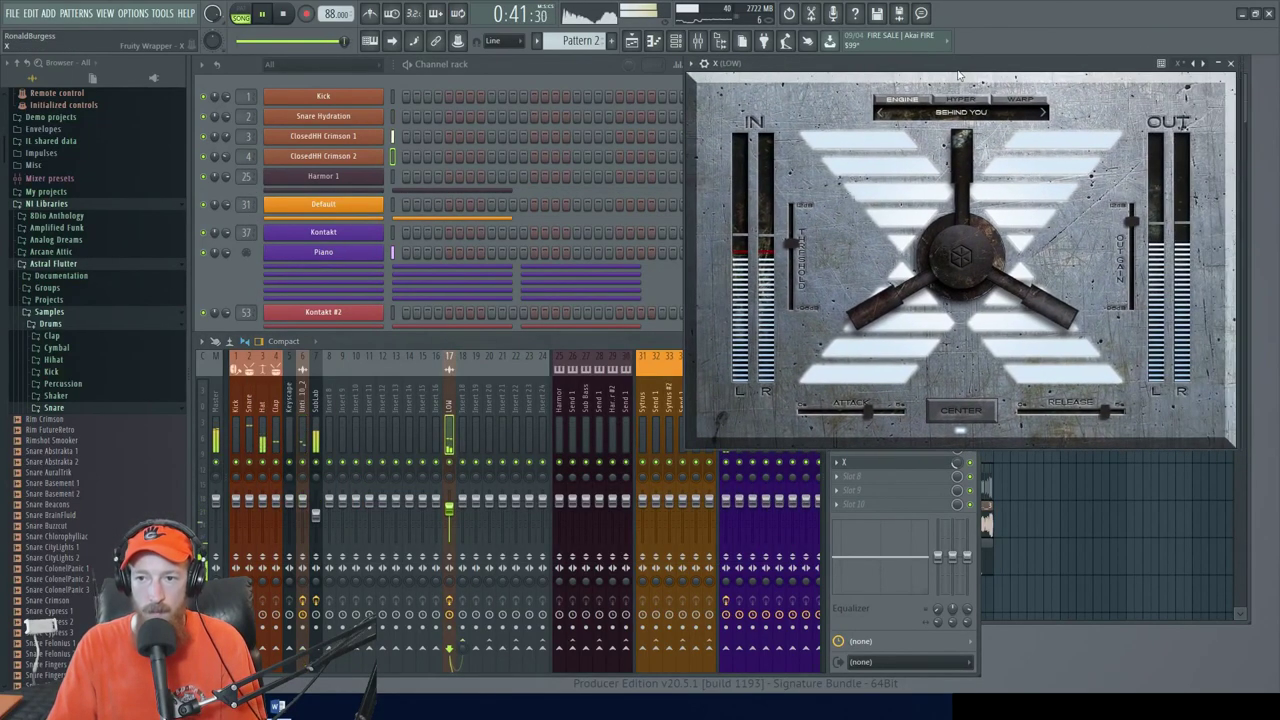
pyautogui.click(1232, 63)
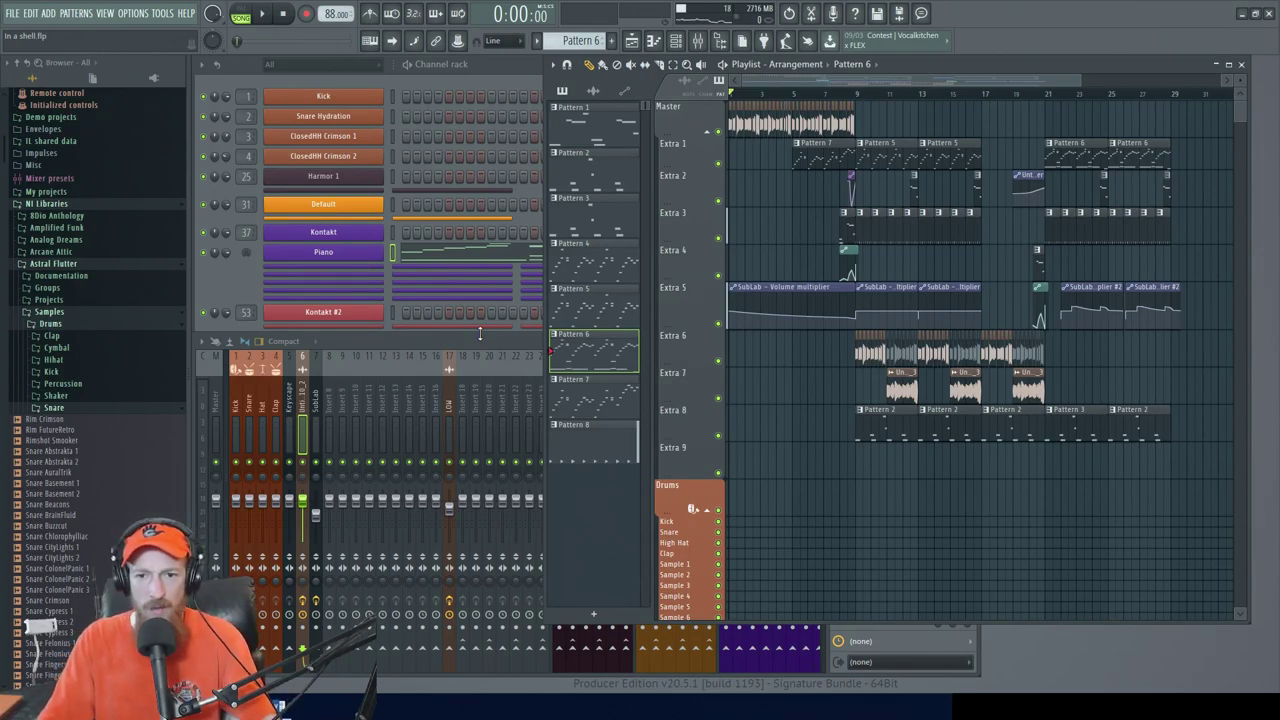
# Play the song from the start and review the HalfTime settings on mixer track 6 and the Main Kontakt track
pyautogui.click(478, 343)
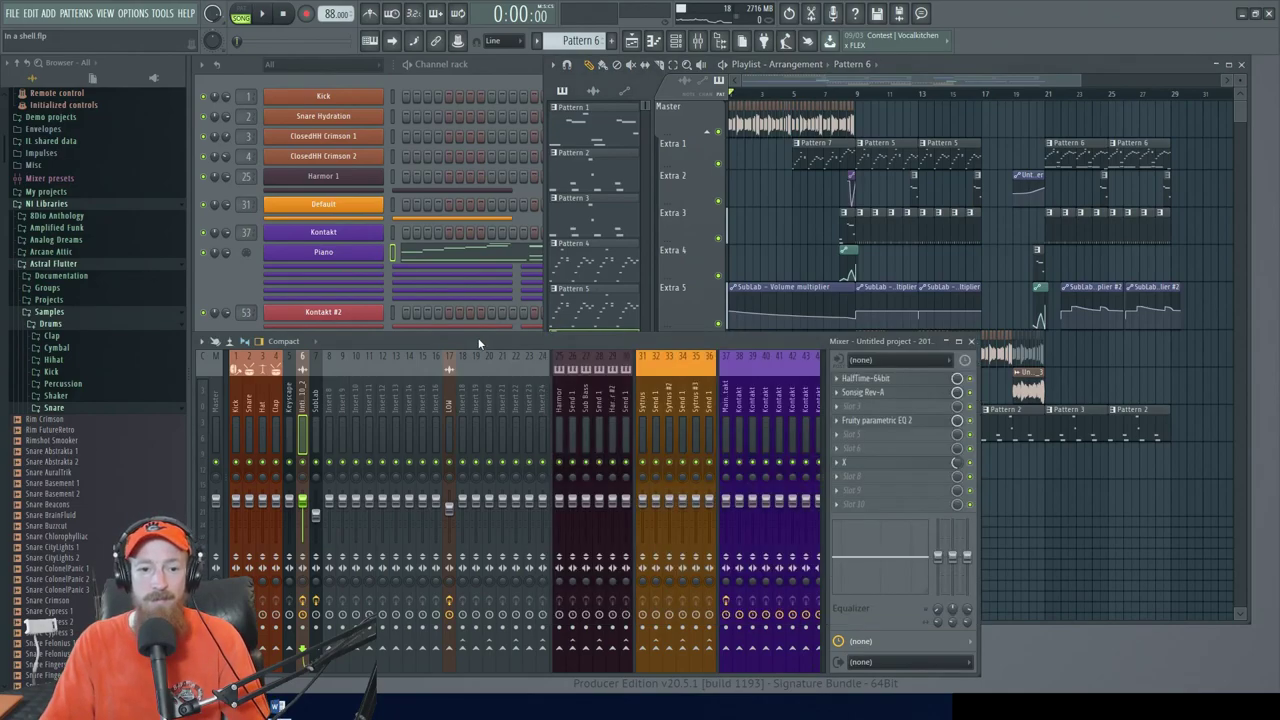
pyautogui.click(900, 383)
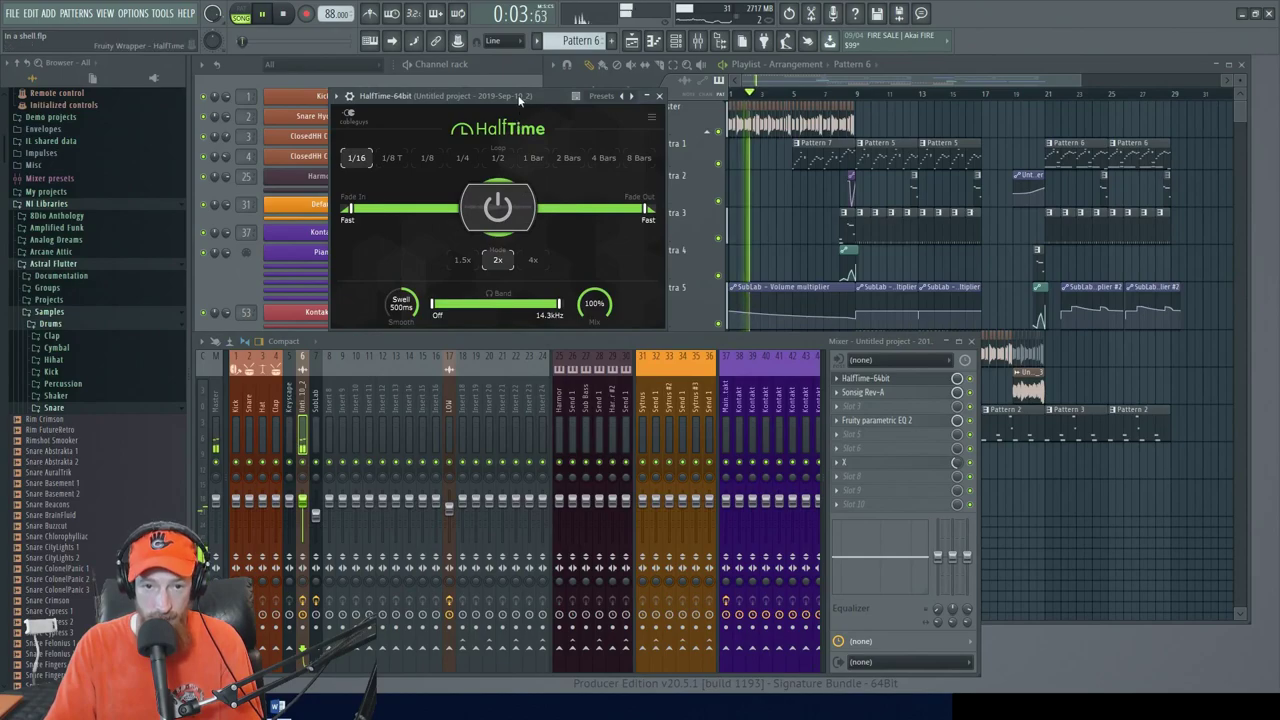
pyautogui.moveTo(518, 95); pyautogui.dragTo(494, 85)
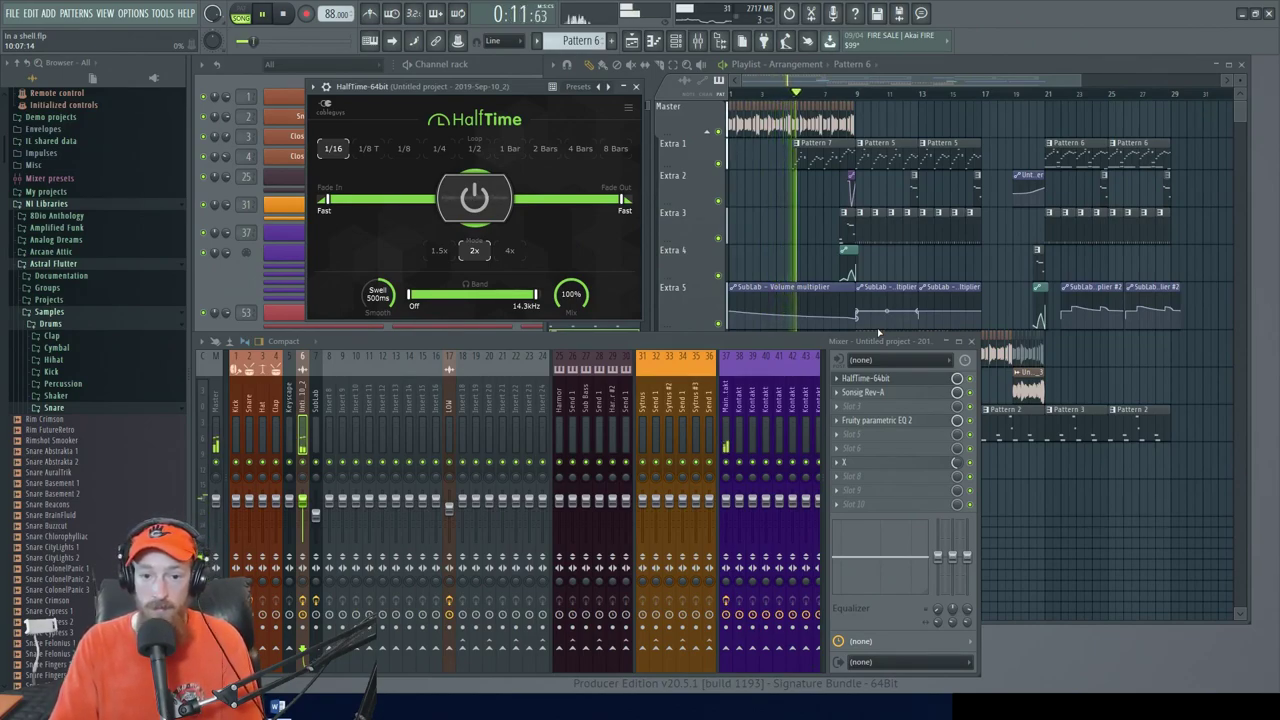
pyautogui.click(868, 380)
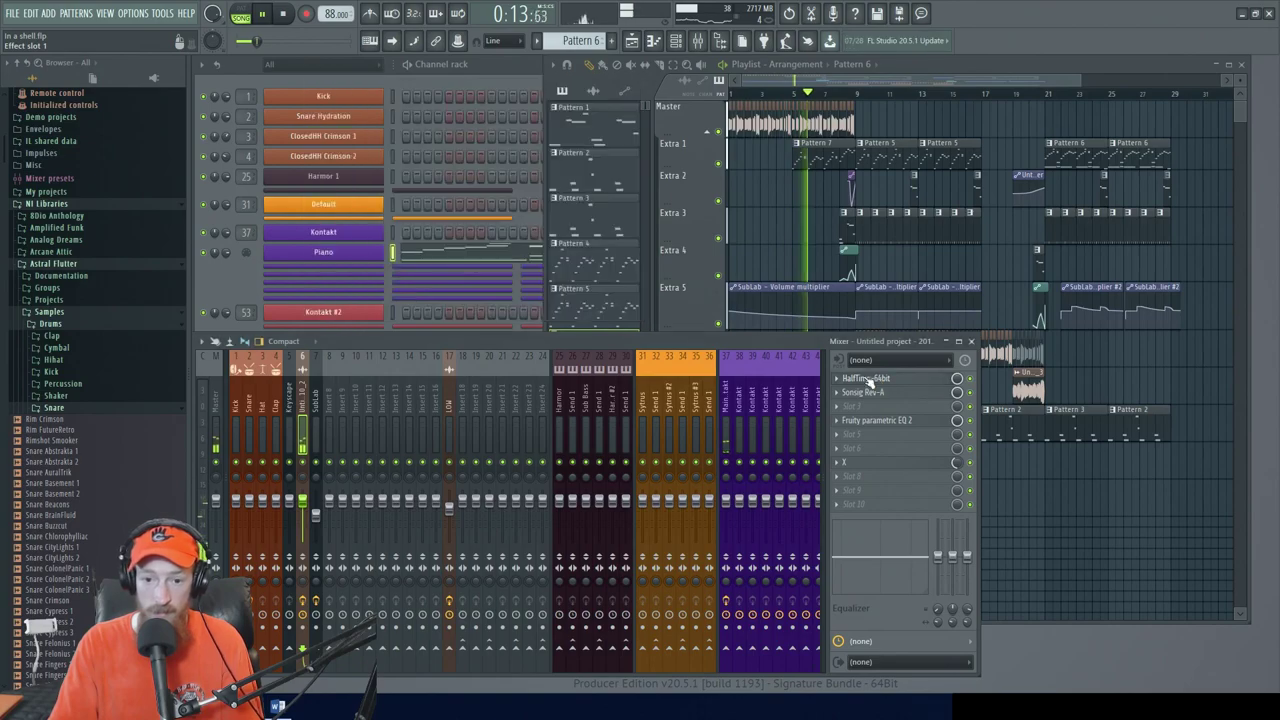
pyautogui.click(724, 410)
pyautogui.click(895, 407)
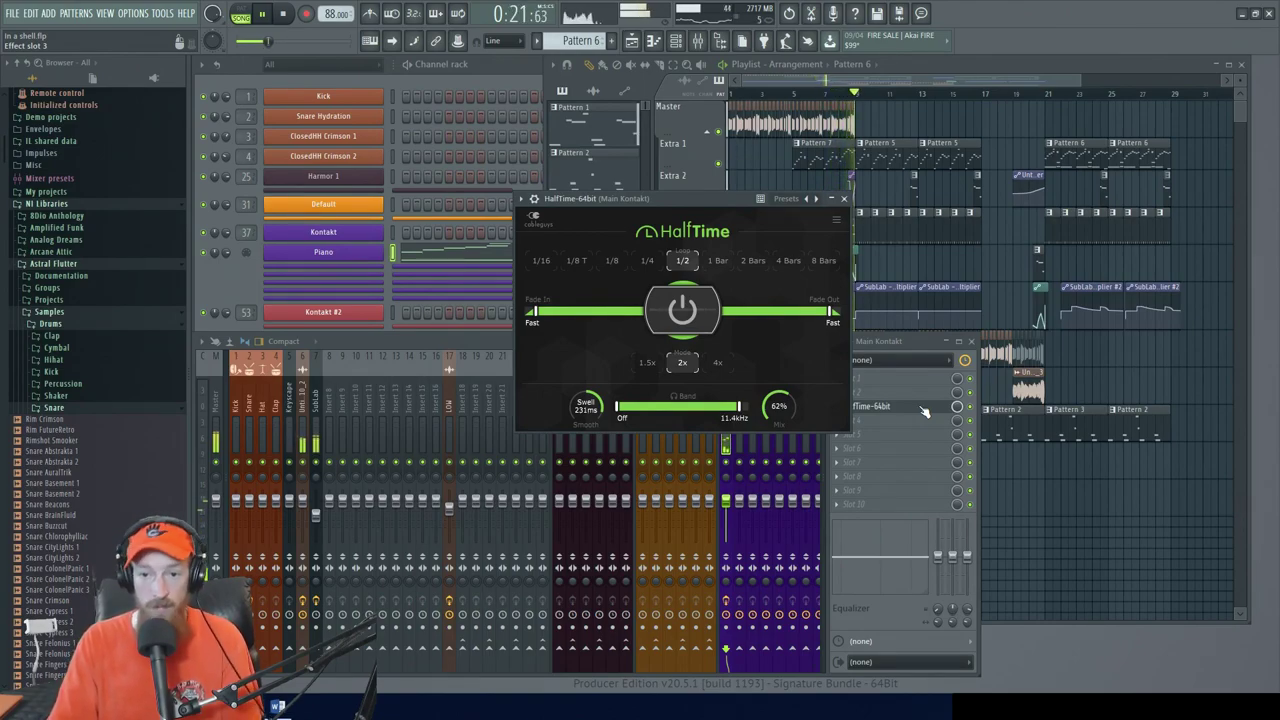
pyautogui.click(922, 409)
# Follow the arrangement in the playlist as it plays from bar 9 to its end, and stop playback
pyautogui.scroll(2, 918, 286)
pyautogui.moveTo(917, 228); pyautogui.dragTo(890, 270)
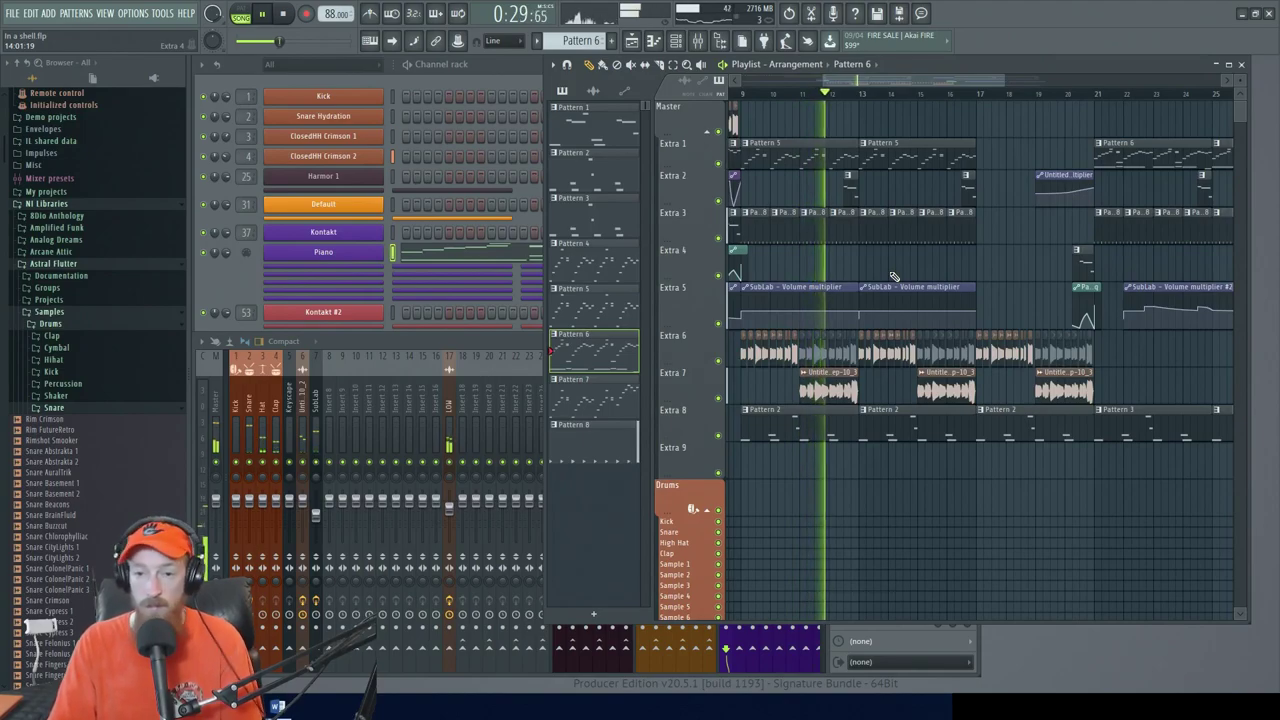
pyautogui.scroll(1, 894, 276)
pyautogui.moveTo(894, 276); pyautogui.dragTo(863, 274)
pyautogui.scroll(-1, 866, 279)
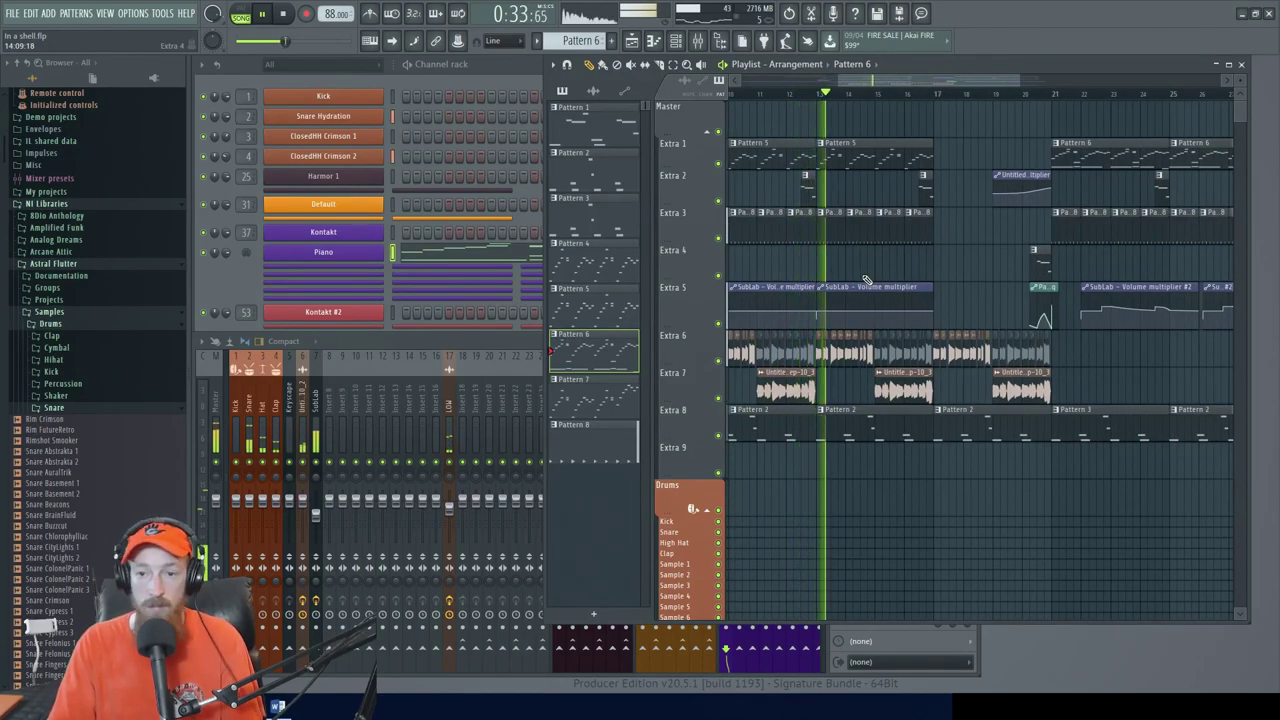
pyautogui.scroll(-1, 946, 268)
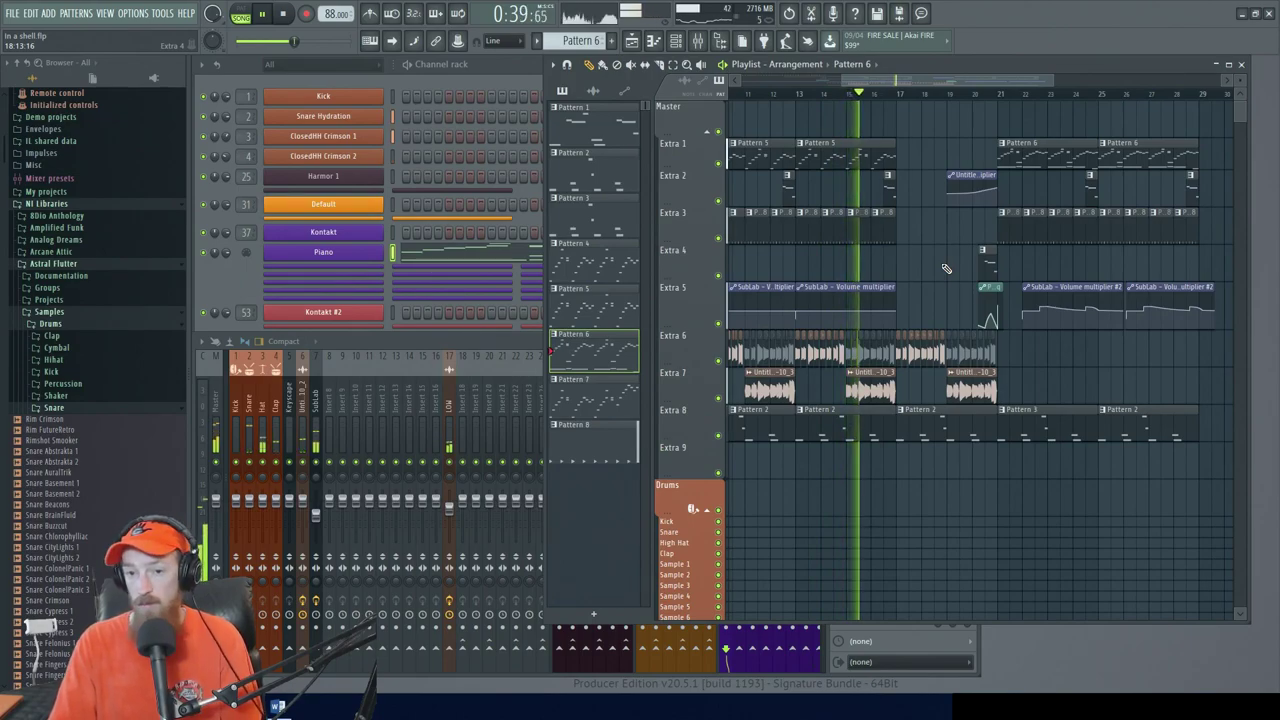
pyautogui.moveTo(946, 268); pyautogui.dragTo(874, 272)
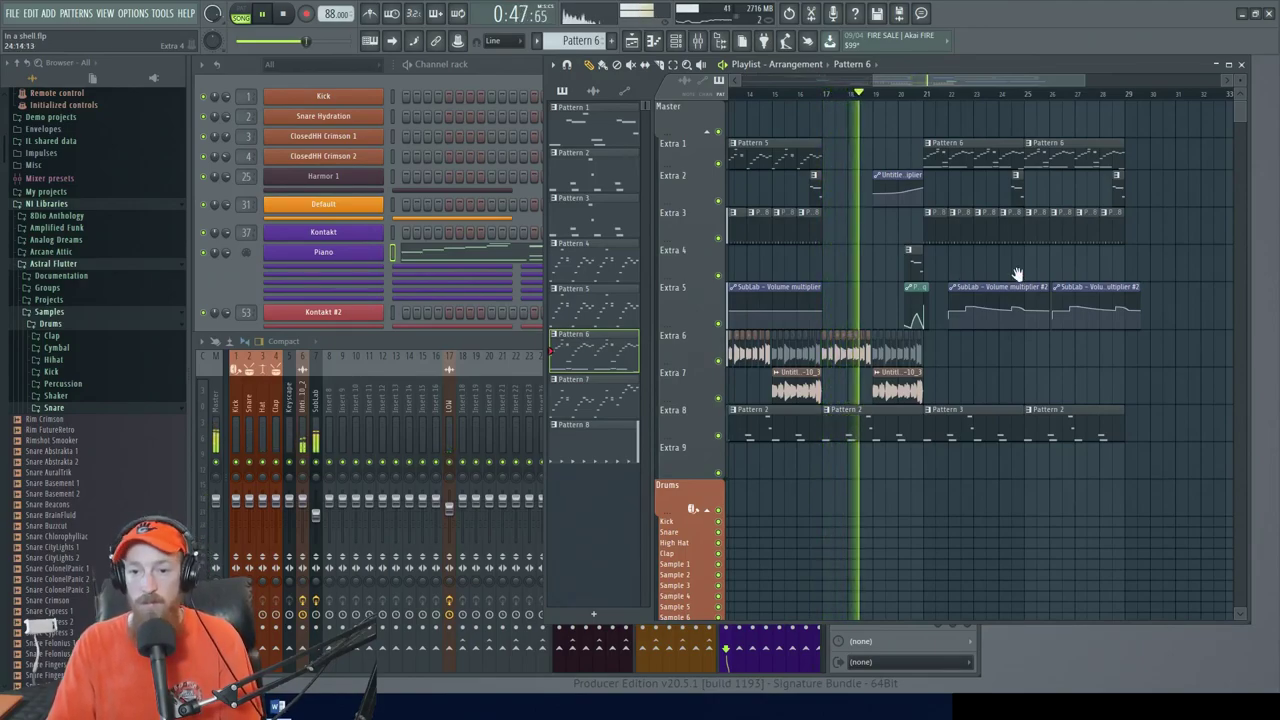
pyautogui.scroll(-2, 960, 284)
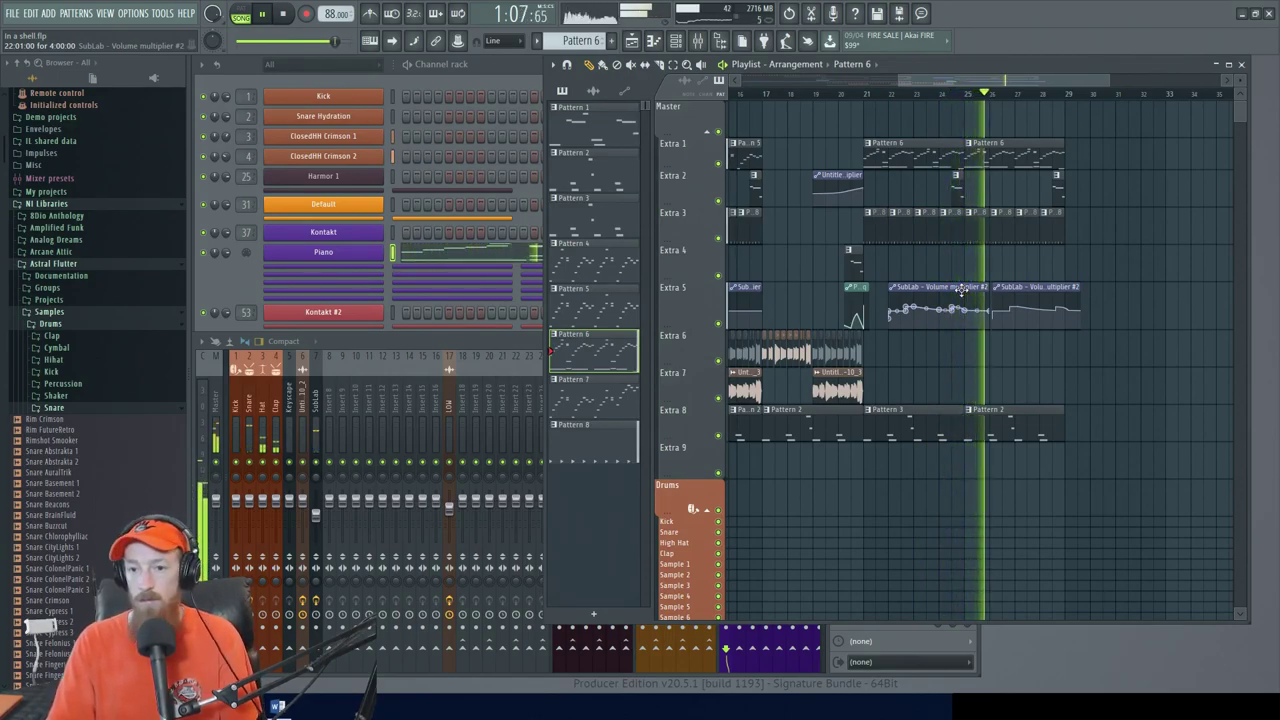
pyautogui.scroll(-2, 960, 290)
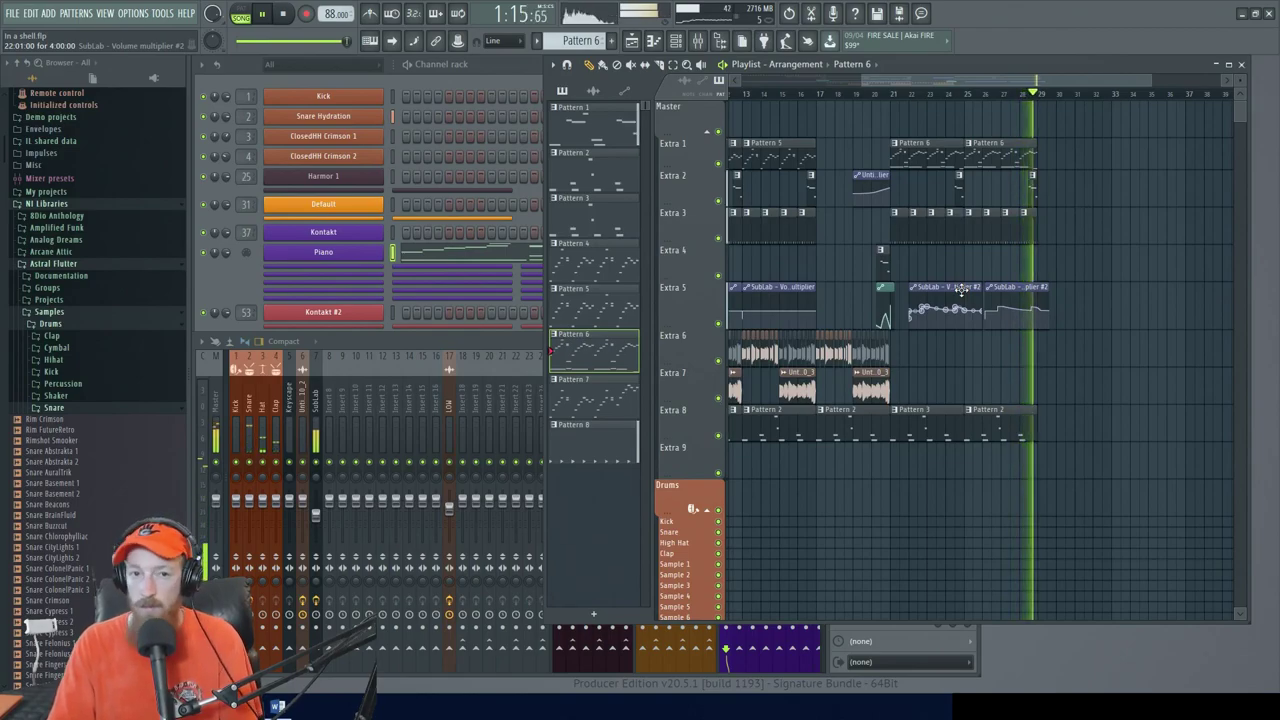
pyautogui.scroll(-3, 897, 238)
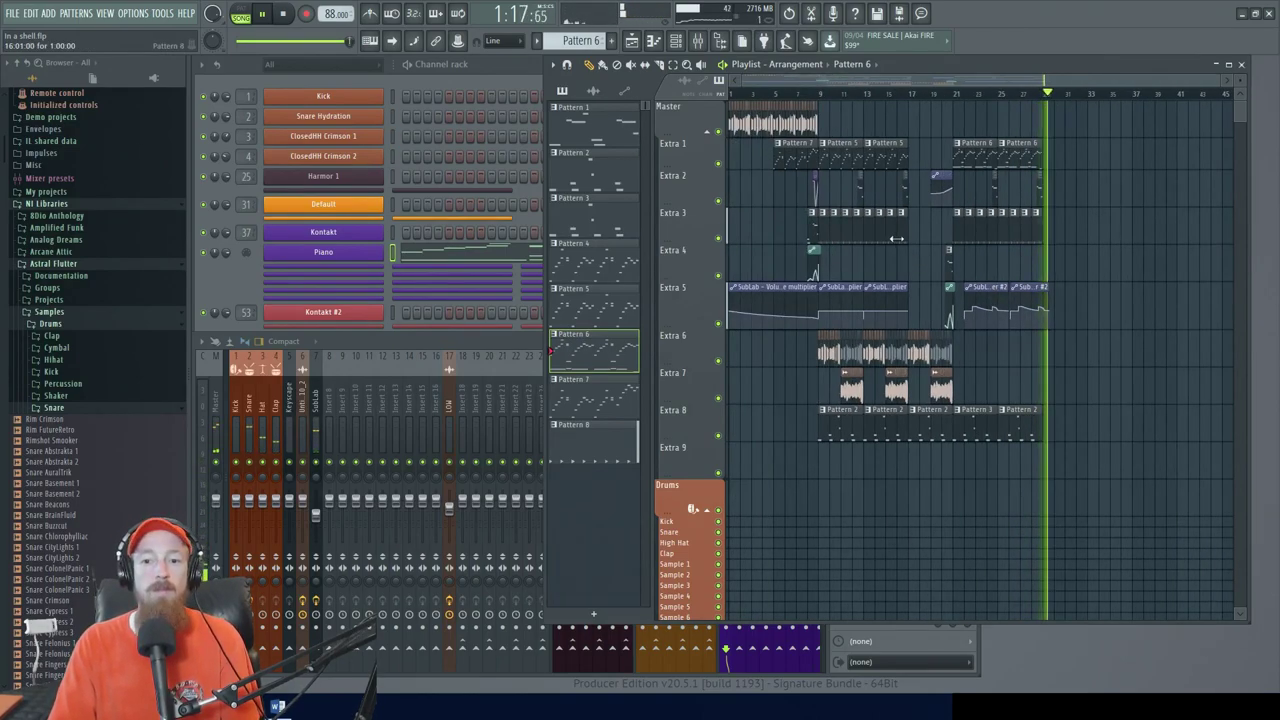
pyautogui.press('space')
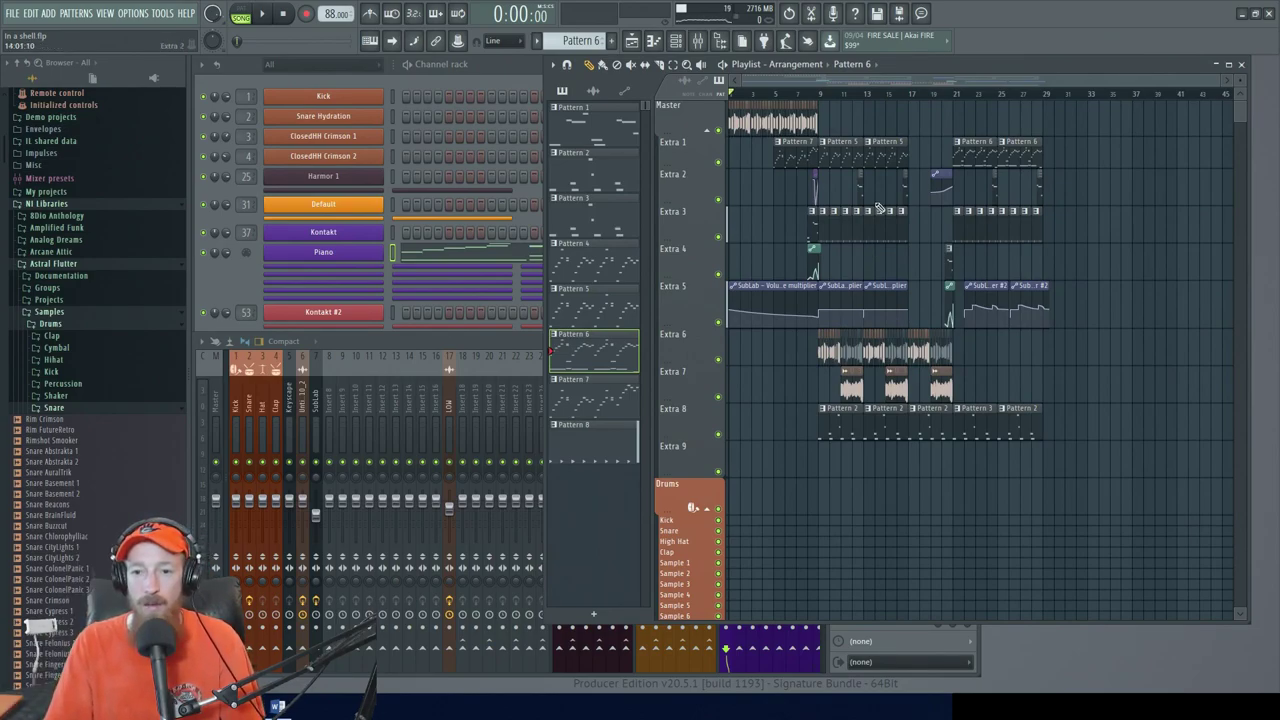
pyautogui.scroll(3, 831, 300)
pyautogui.scroll(-1, 1075, 275)
pyautogui.scroll(-2, 1050, 270)
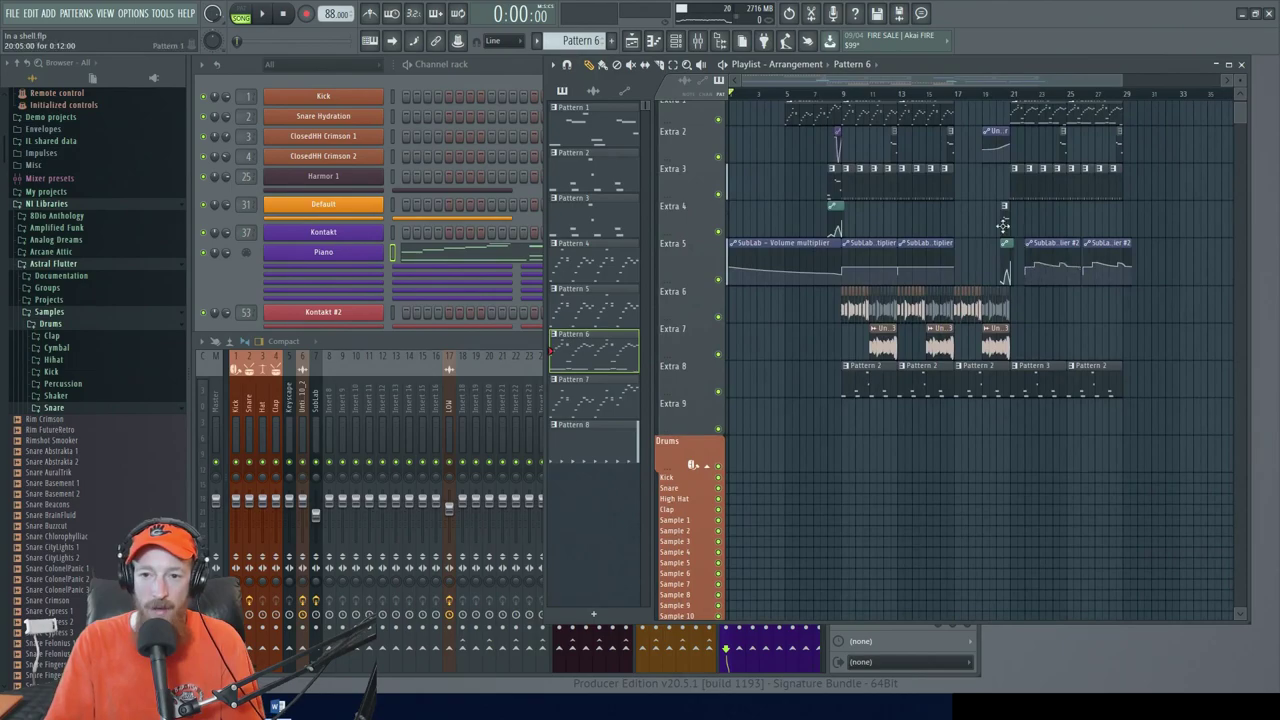
# Open the HalfTime effect on mixer track 6 and move its window higher on the screen
pyautogui.scroll(1, 990, 310)
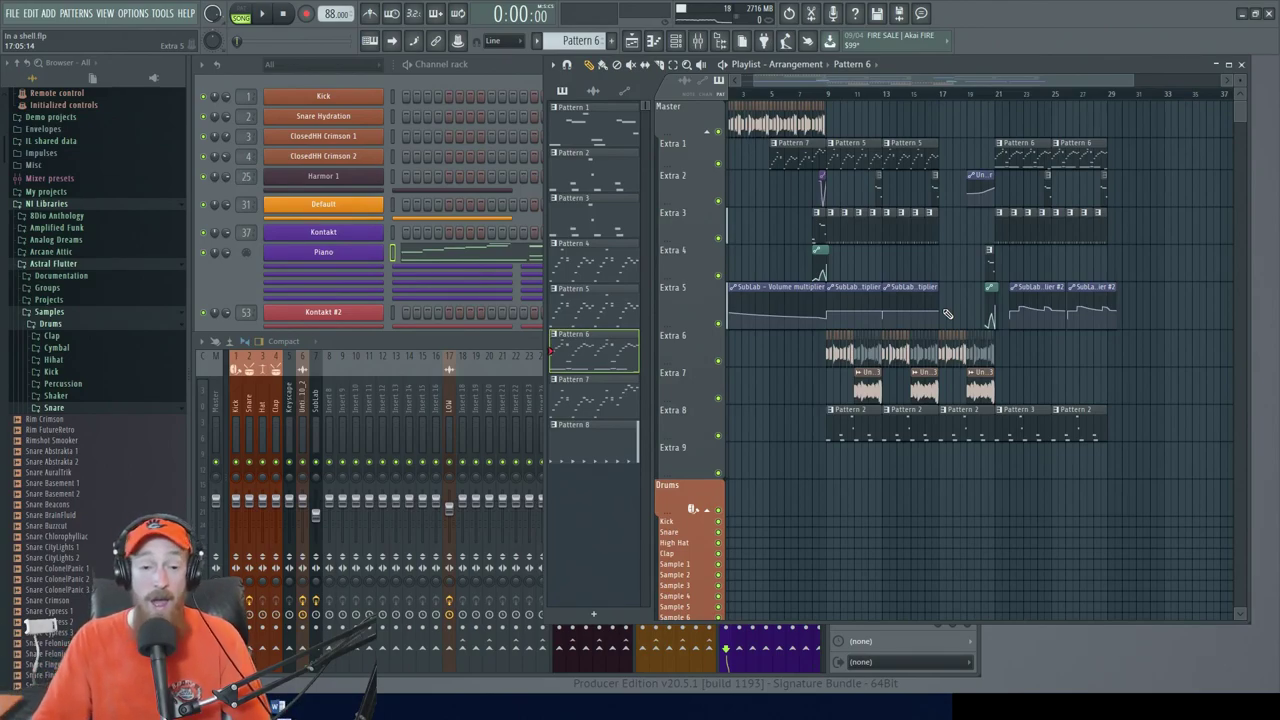
pyautogui.click(306, 390)
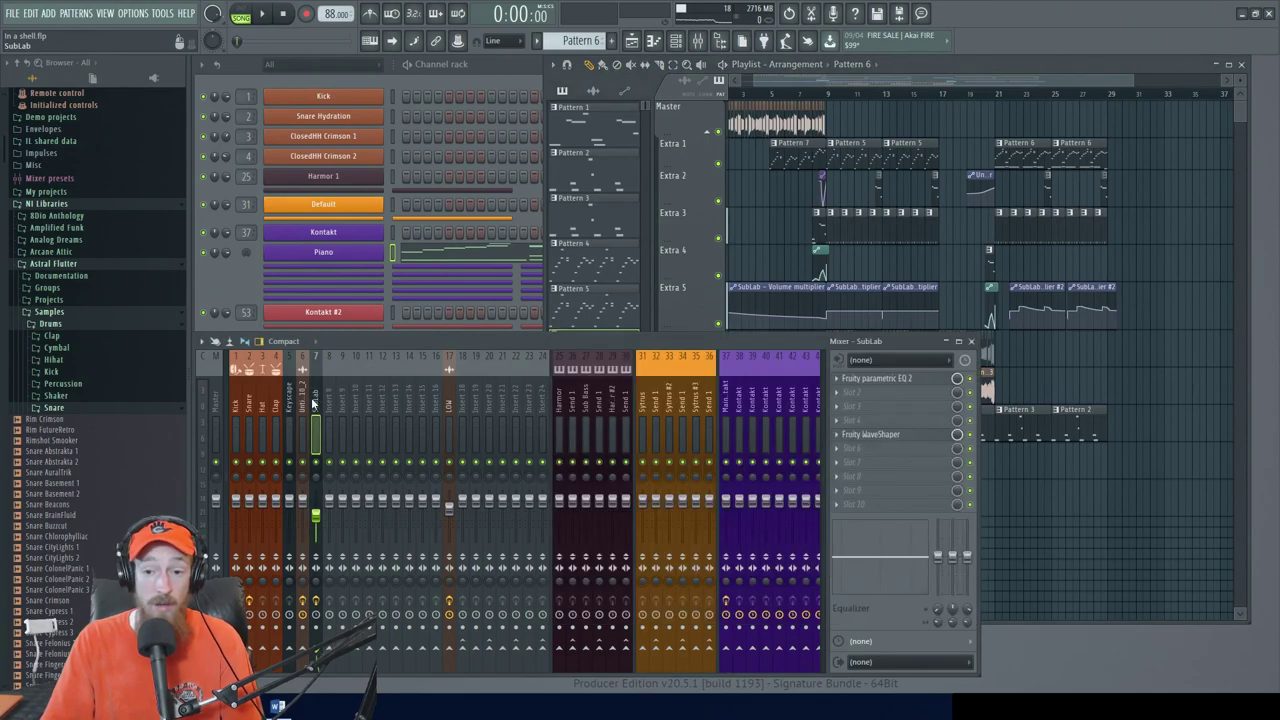
pyautogui.click(868, 378)
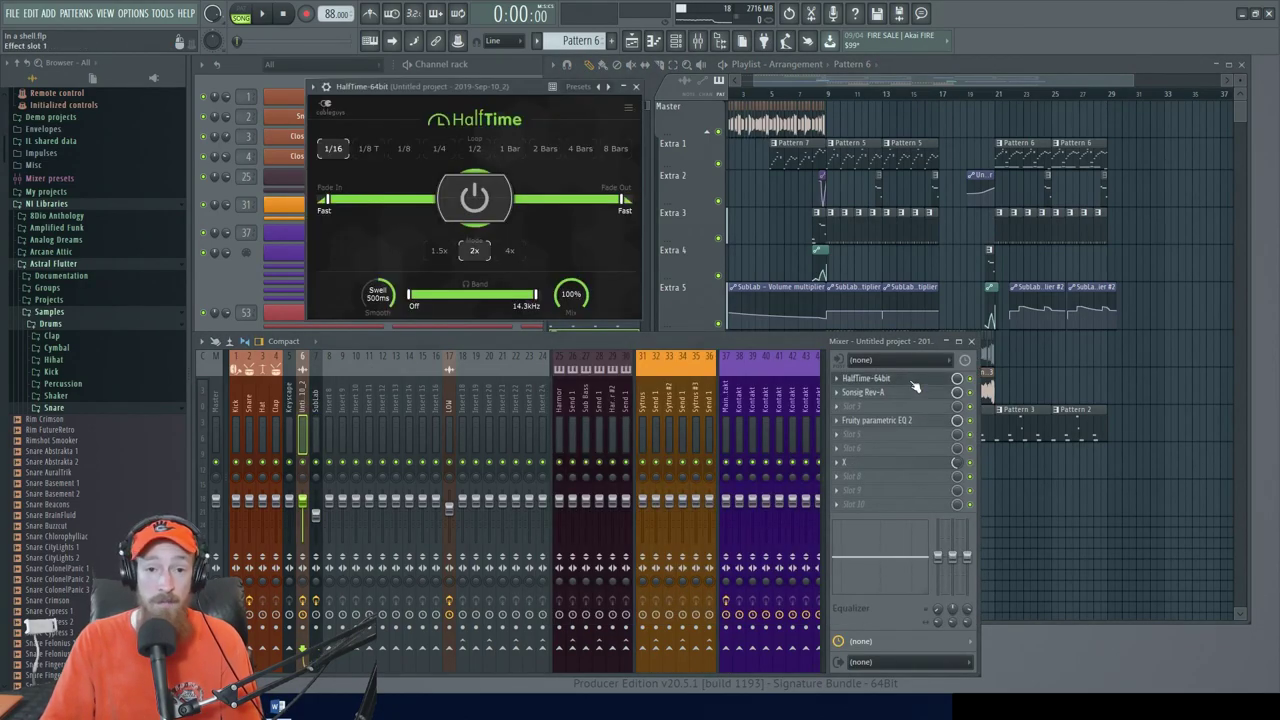
pyautogui.moveTo(471, 88); pyautogui.dragTo(509, 64)
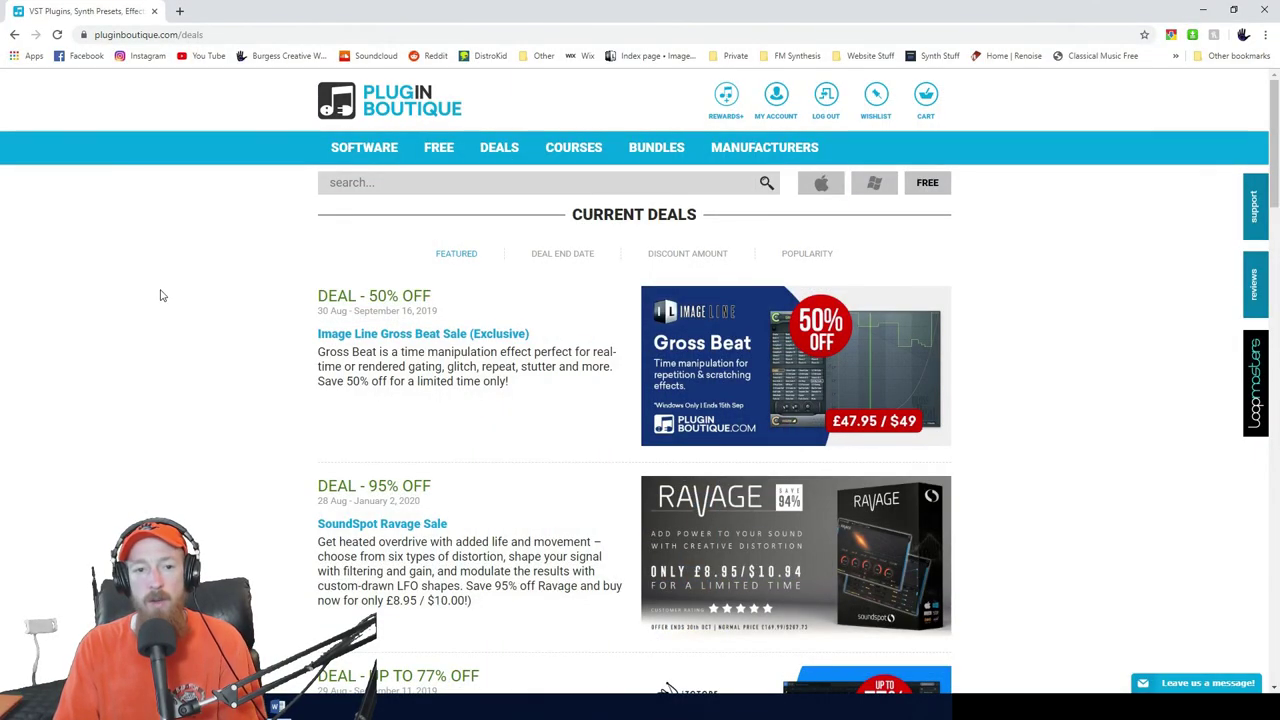
# Switch to the web browser and look through the plugin offers on Plugin Boutique's current deals page
pyautogui.scroll(-6, 238, 308)
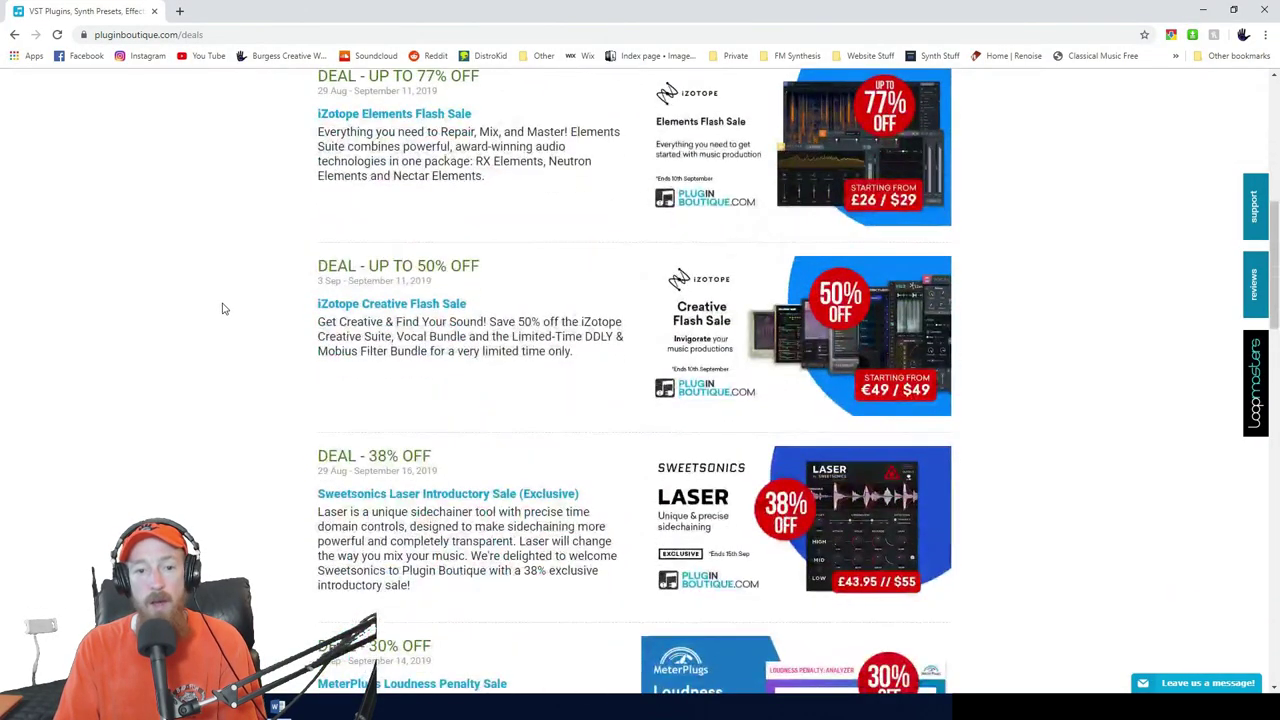
pyautogui.scroll(-2, 226, 245)
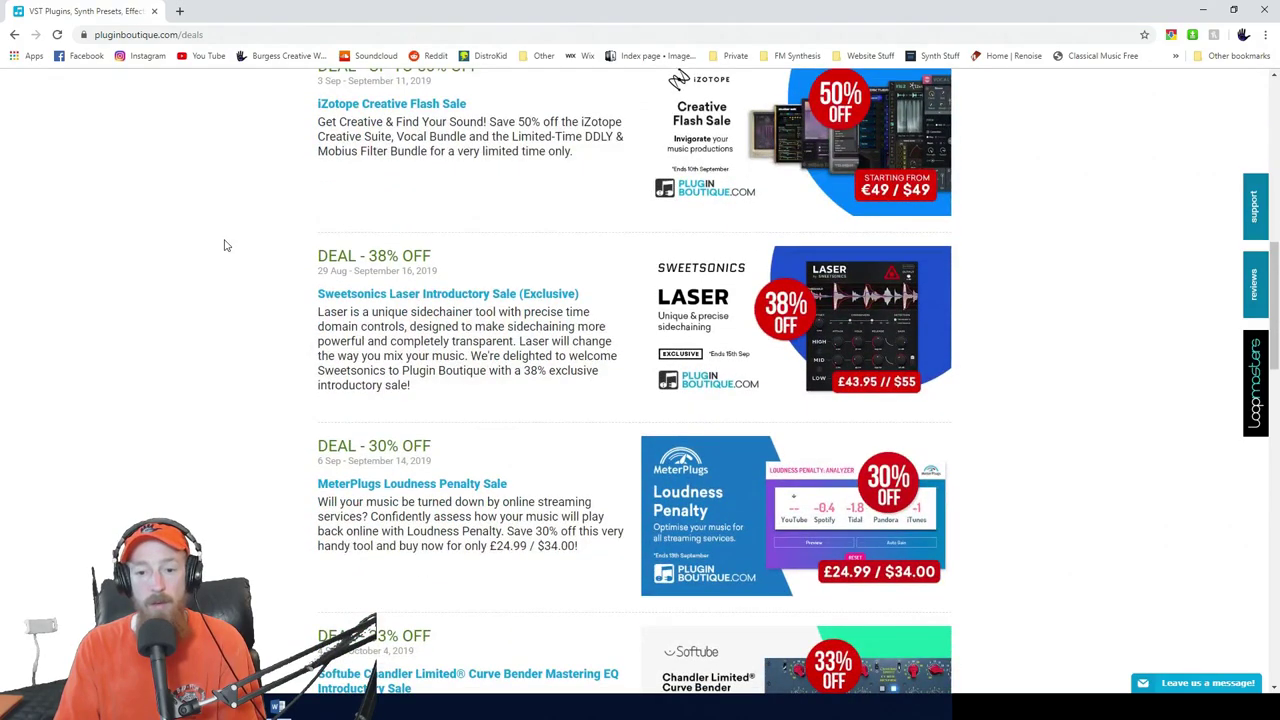
pyautogui.scroll(-7, 226, 245)
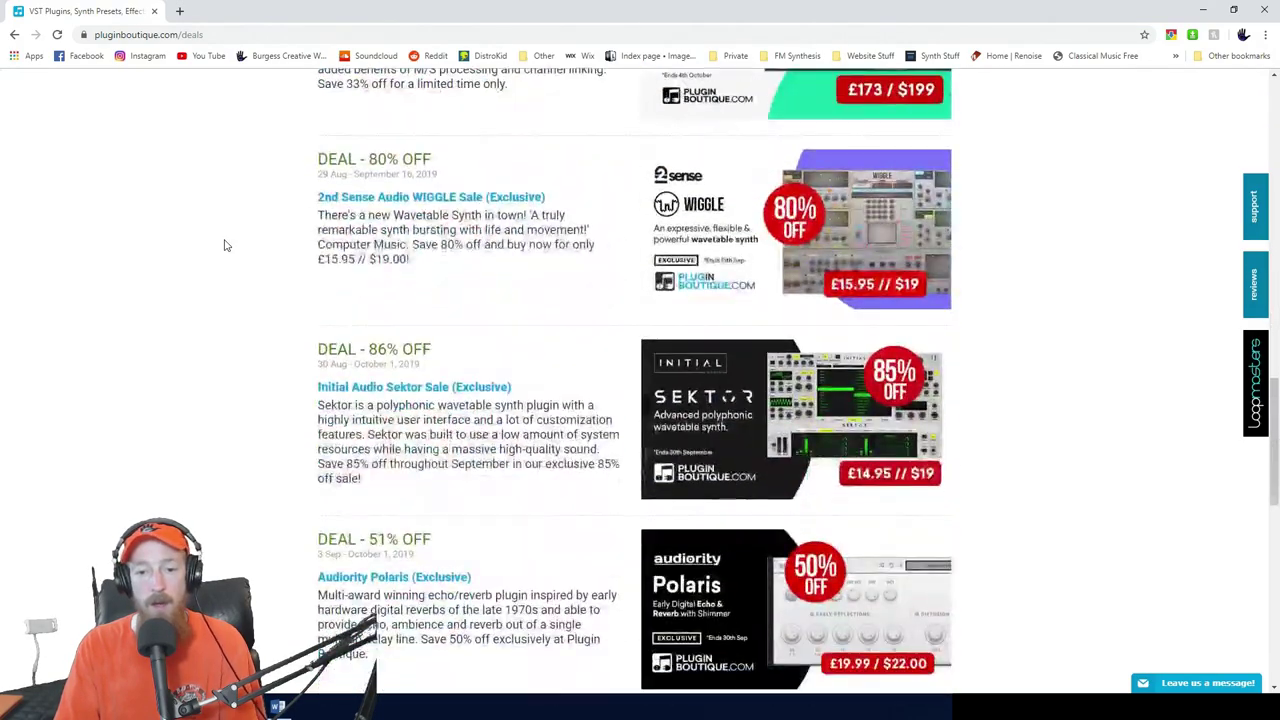
pyautogui.scroll(-3, 225, 245)
pyautogui.scroll(-2, 190, 345)
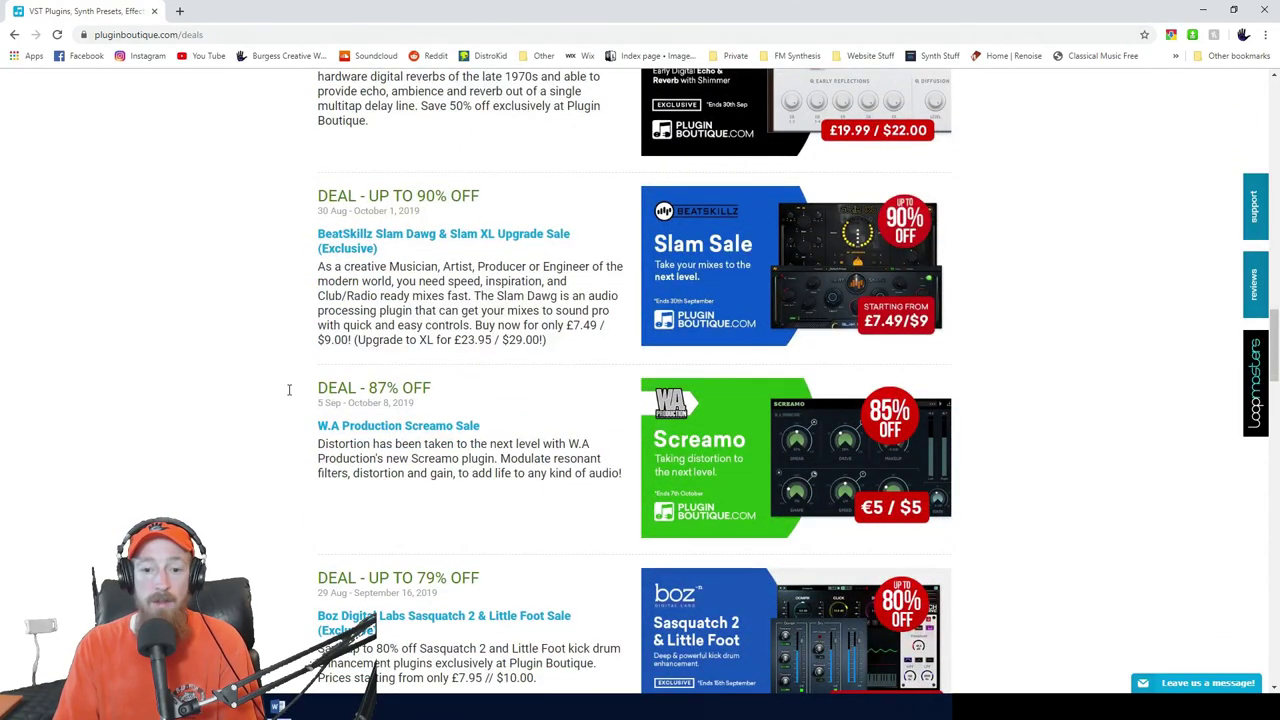
pyautogui.scroll(-3, 289, 390)
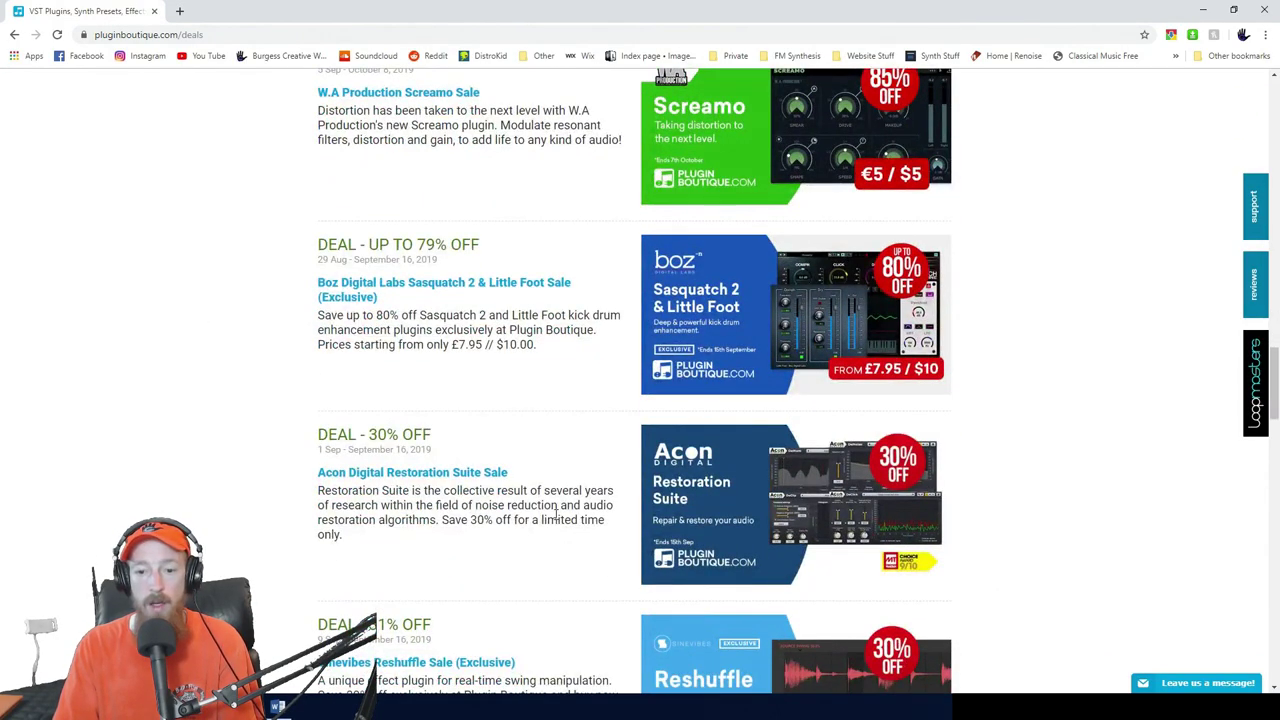
pyautogui.scroll(-4, 557, 514)
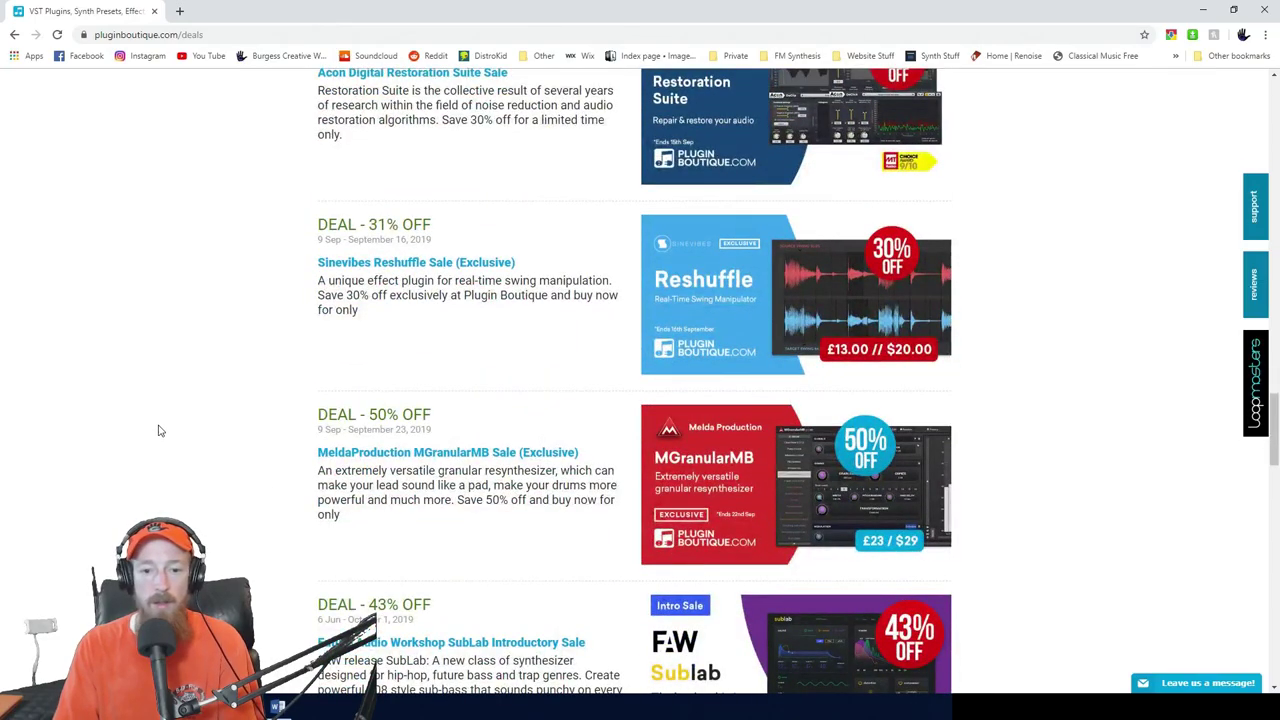
pyautogui.scroll(-2, 647, 495)
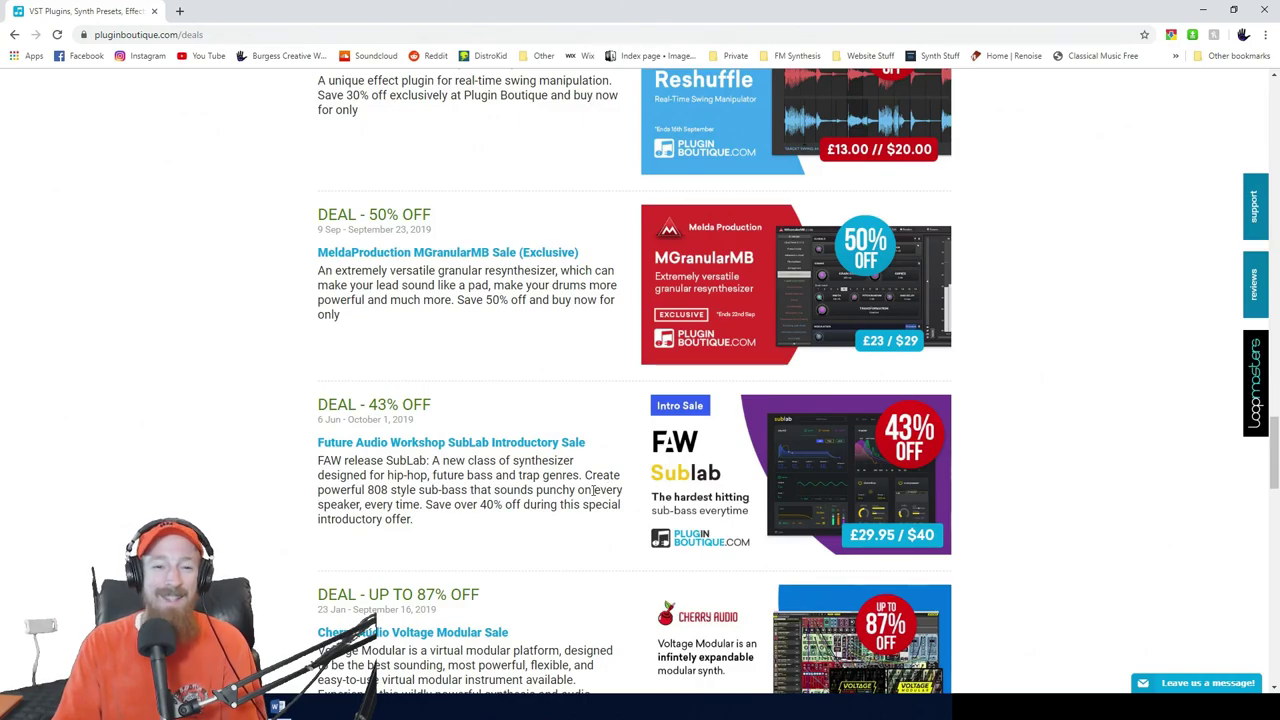
pyautogui.scroll(-11, 230, 350)
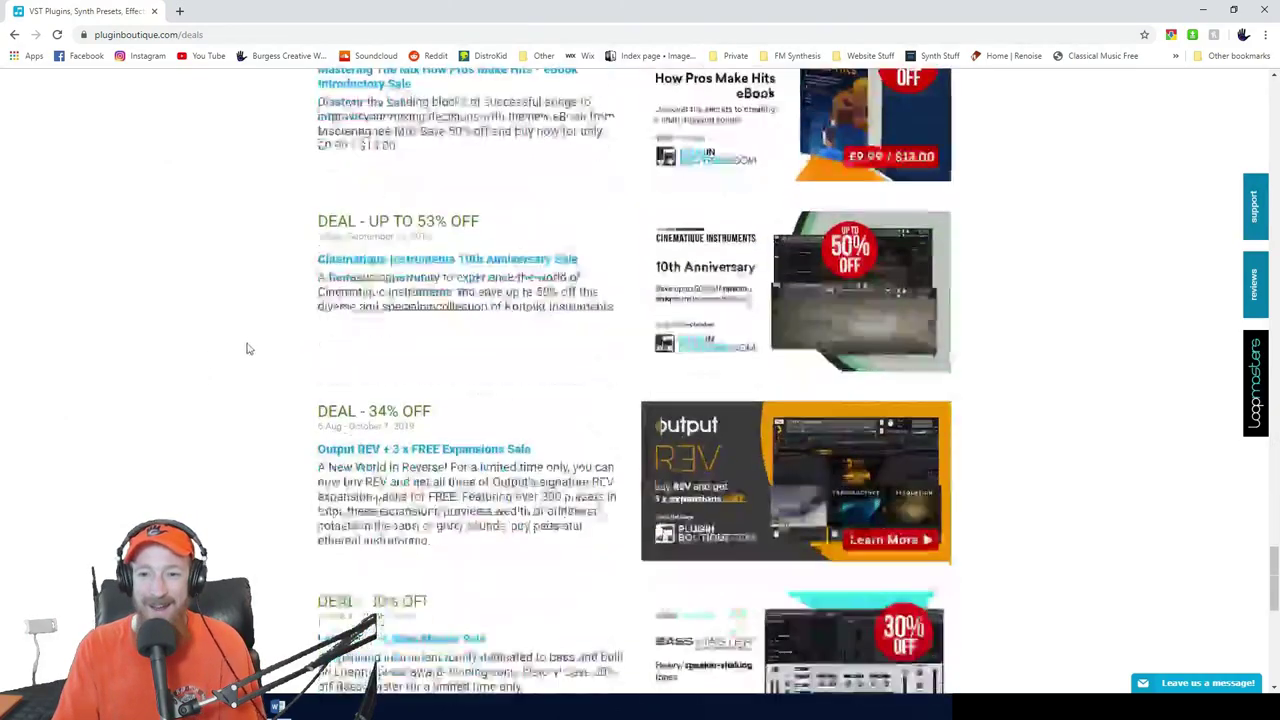
pyautogui.scroll(-4, 247, 349)
pyautogui.scroll(2, 277, 347)
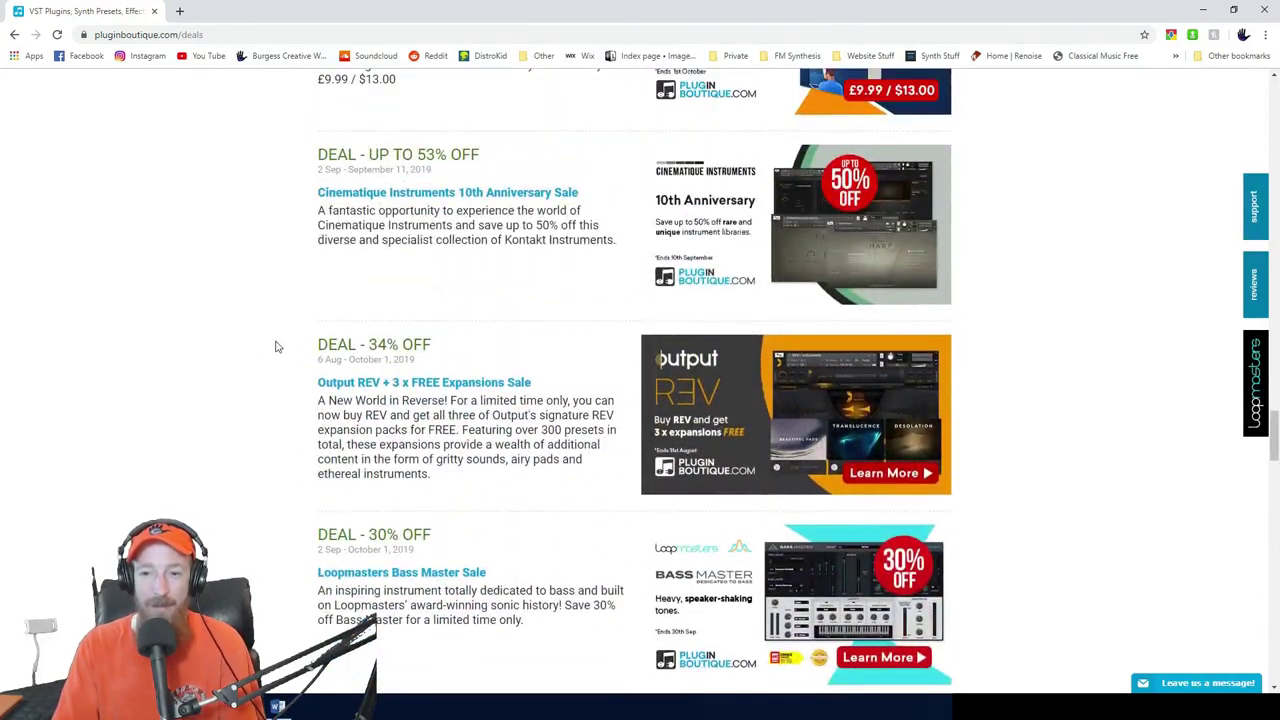
pyautogui.scroll(20, 280, 346)
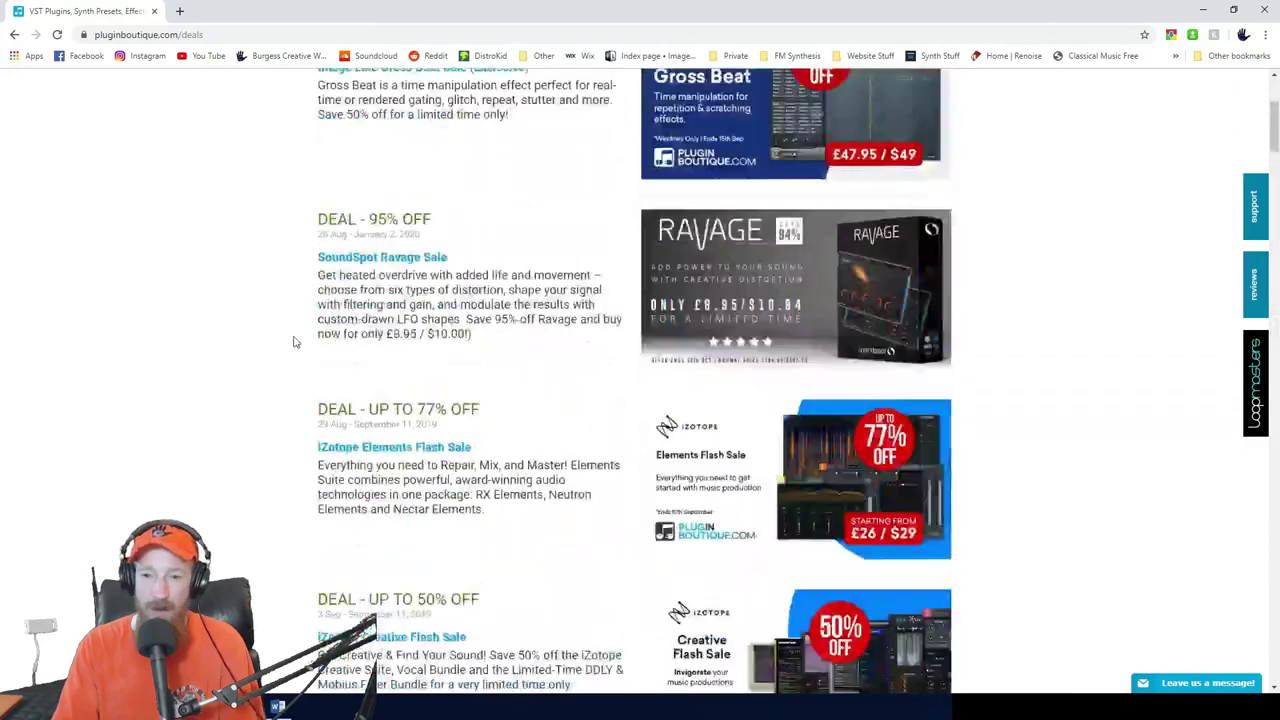
pyautogui.scroll(3, 293, 342)
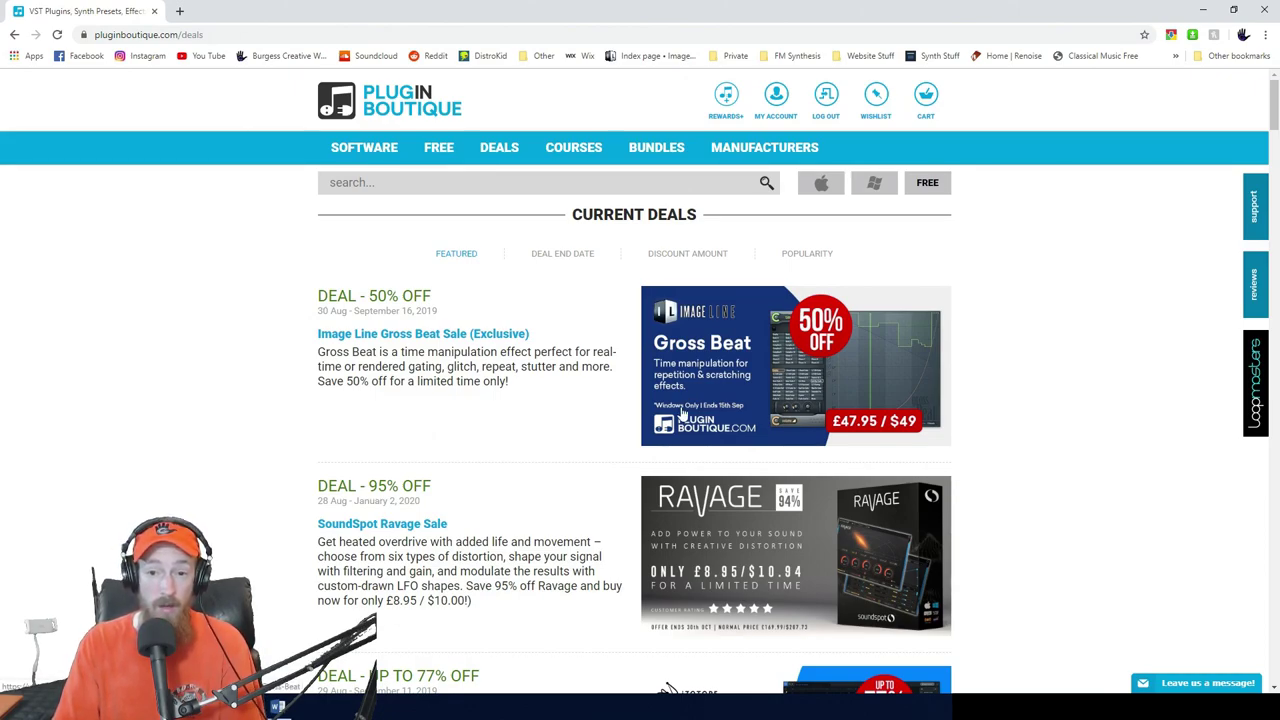
# Search the Plugin Boutique site for "half time"
pyautogui.click(517, 190)
pyautogui.write('half')
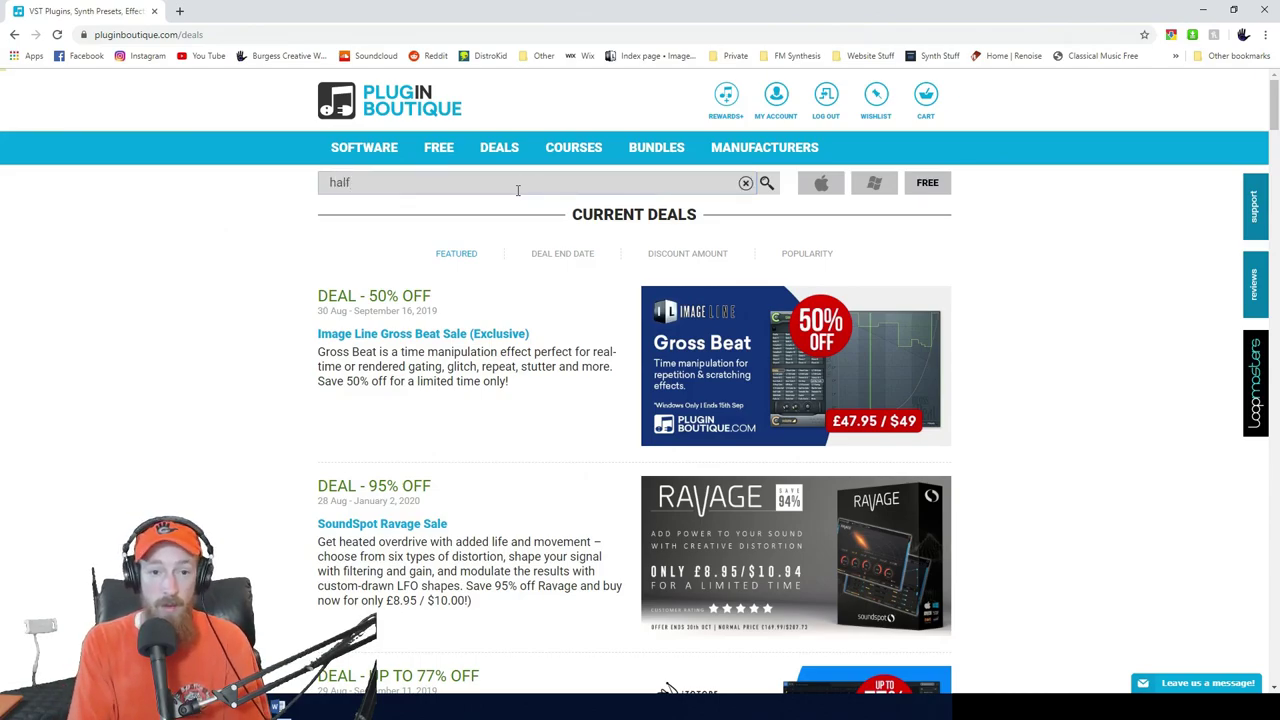
pyautogui.write(' time')
pyautogui.press('Return')
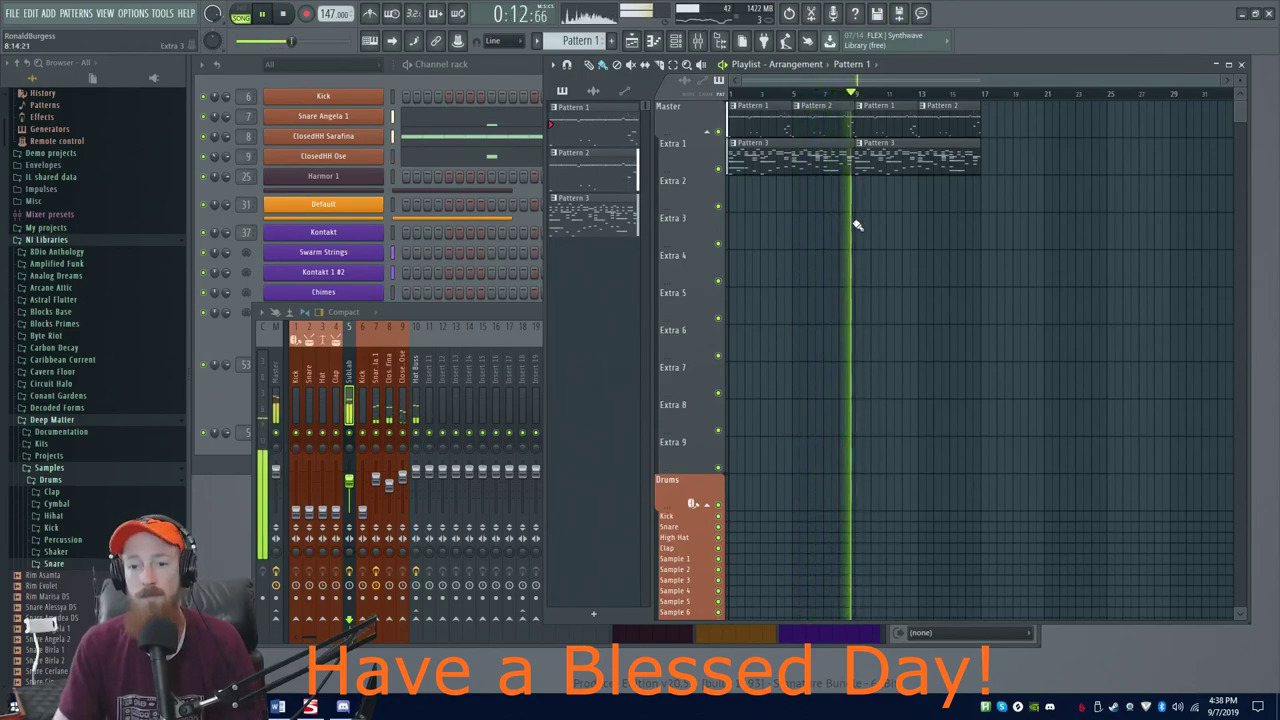
pyautogui.keyDown('ctrl'); pyautogui.scroll(2, 917, 180); pyautogui.keyUp('ctrl')
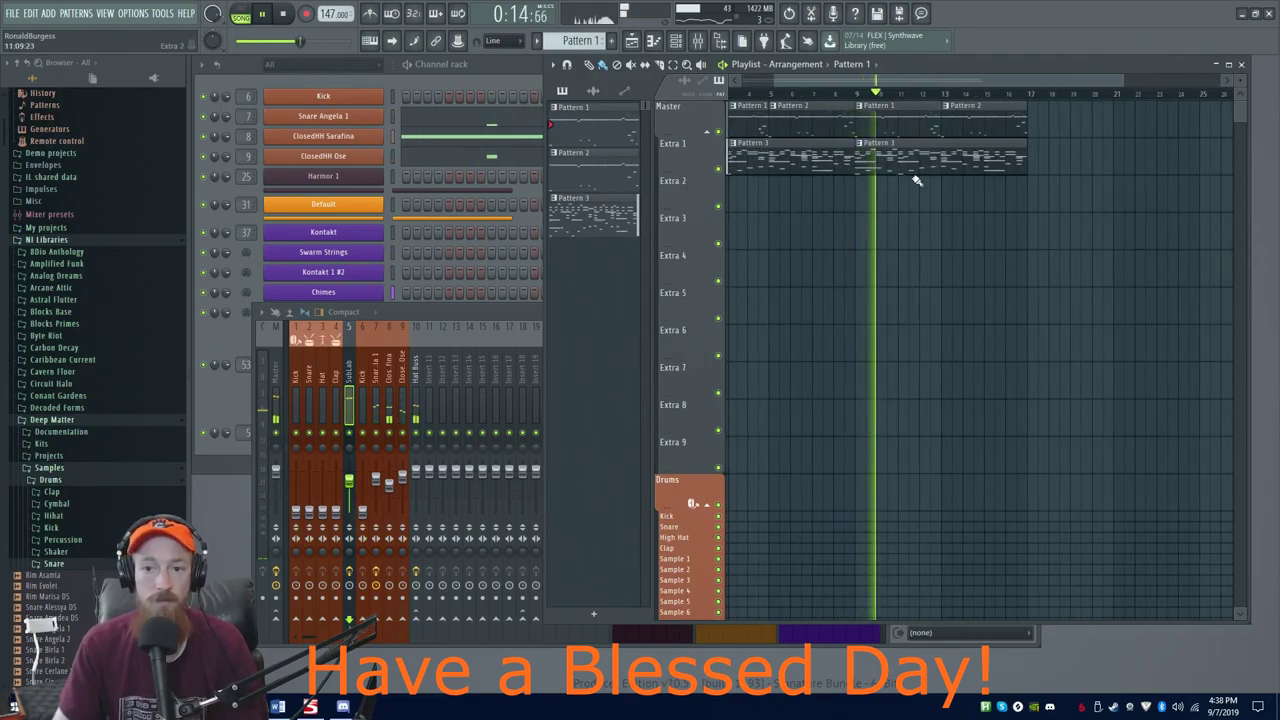